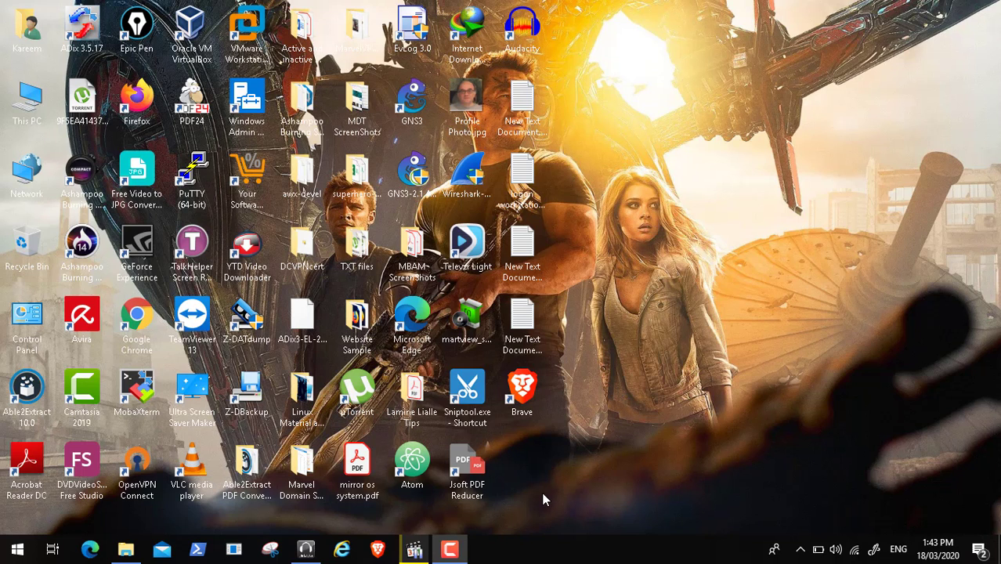
Resume the paused Video82.mp4 in MPC-HC and play it full screen
left_click(415, 549)
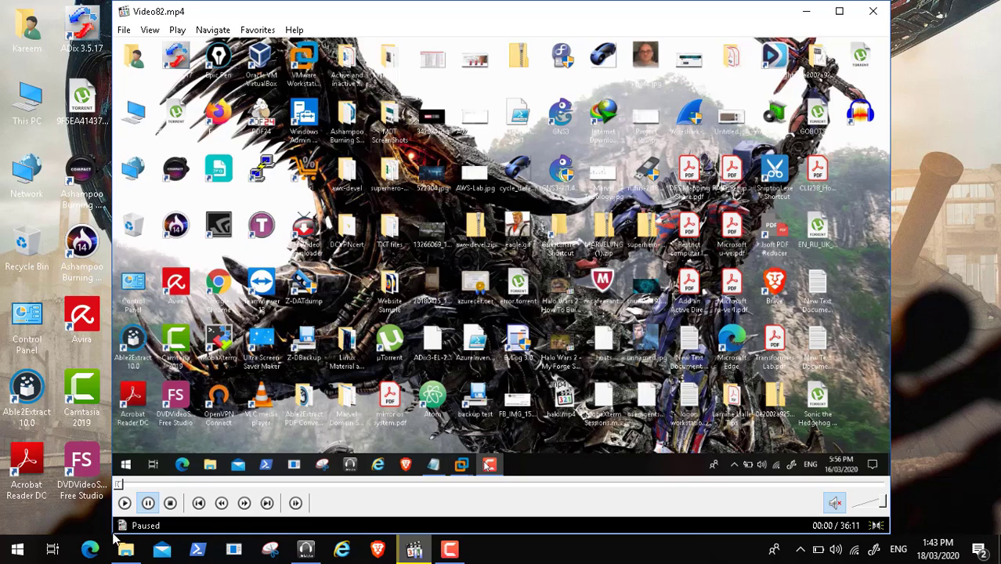
left_click(125, 503)
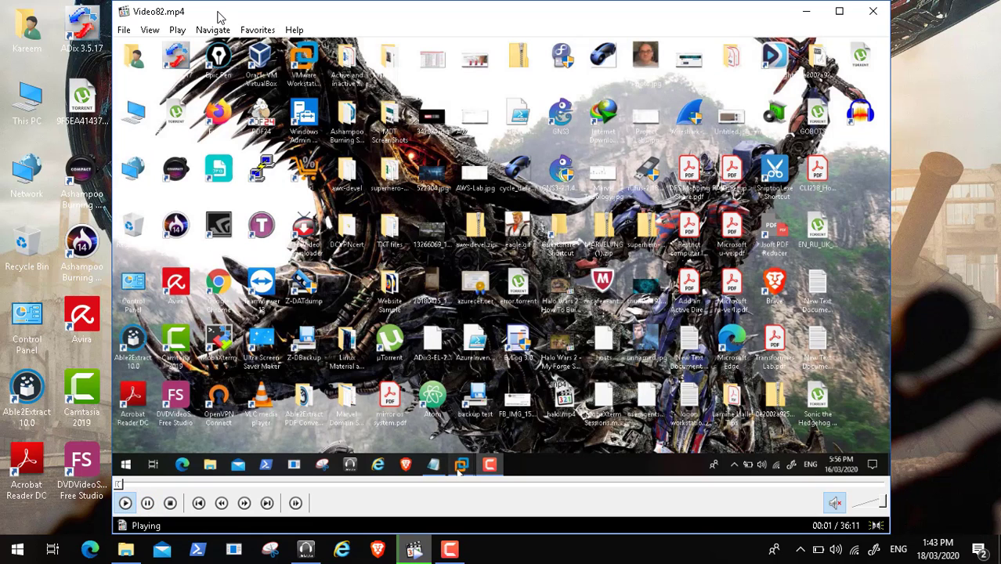
left_click(177, 30)
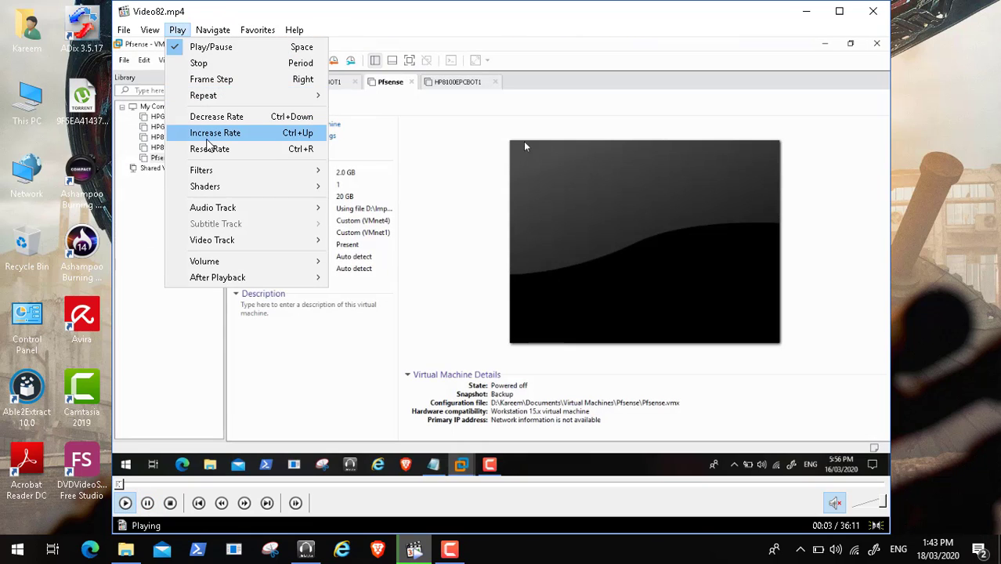
mouse_move(148, 37)
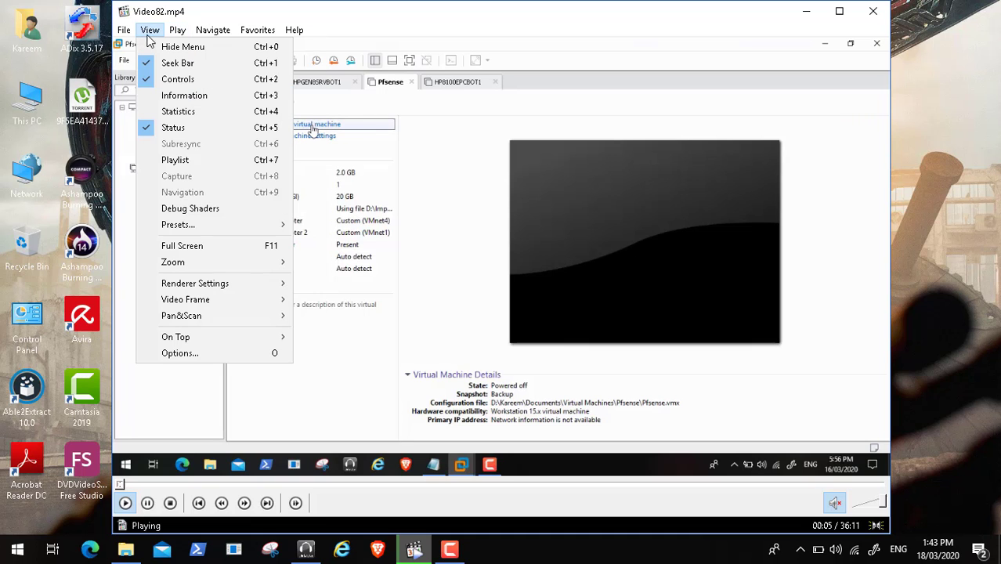
left_click(209, 246)
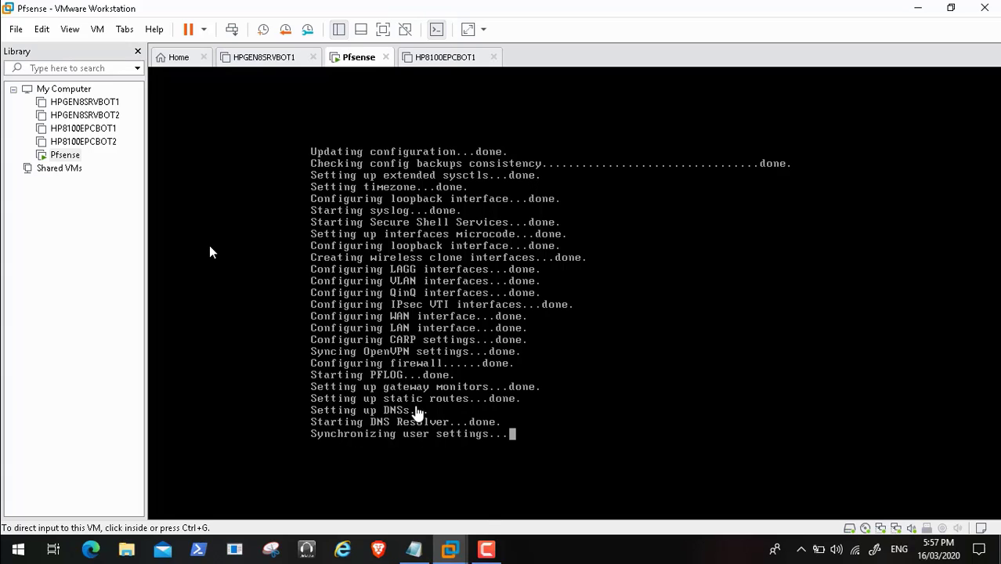
Minimize VMware Workstation so the Windows desktop shows
left_click(484, 551)
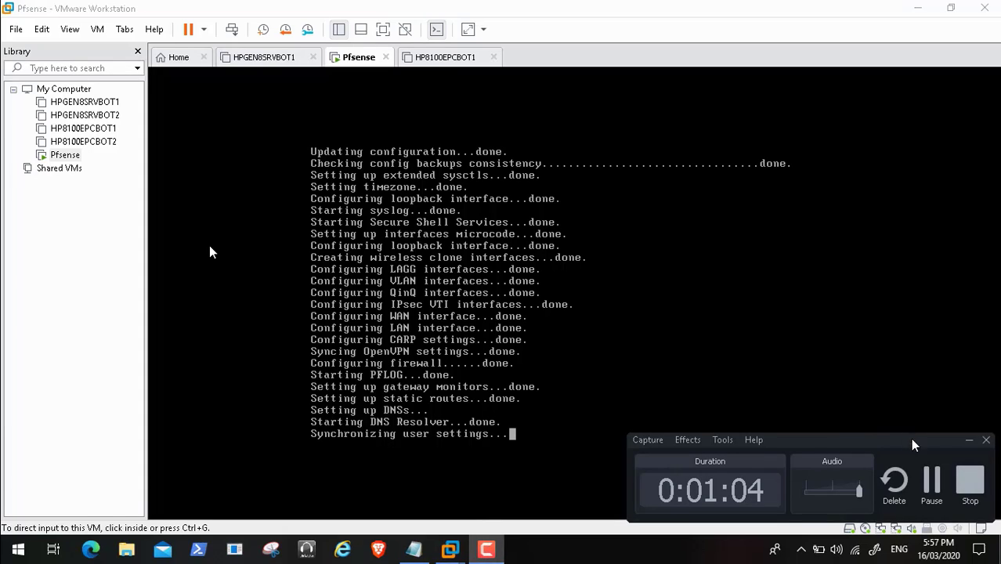
left_click(969, 440)
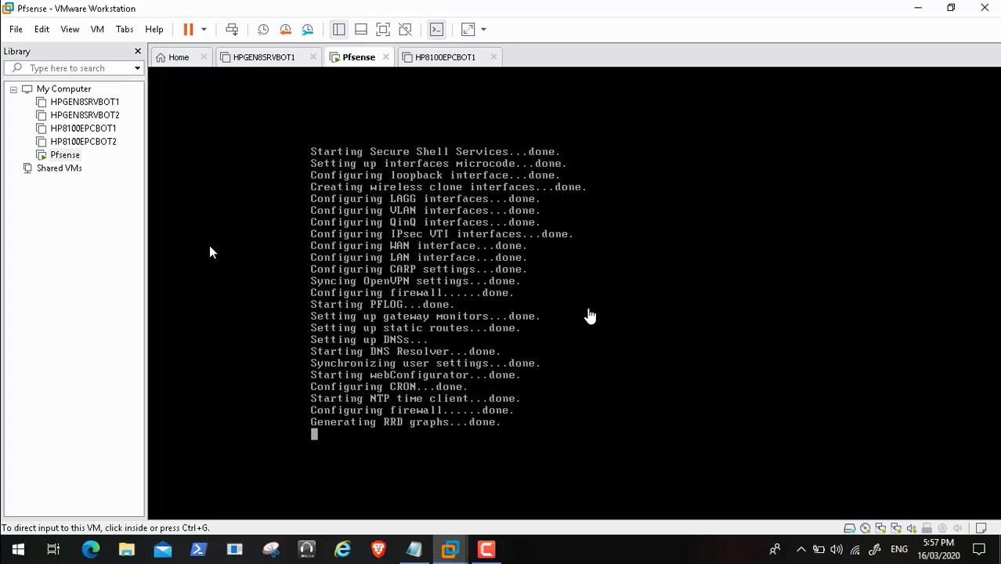
left_click(918, 8)
Browse This PC › Data (D:) › Vmware Arabic › New Downloads, then minimize File Explorer
double_click(30, 98)
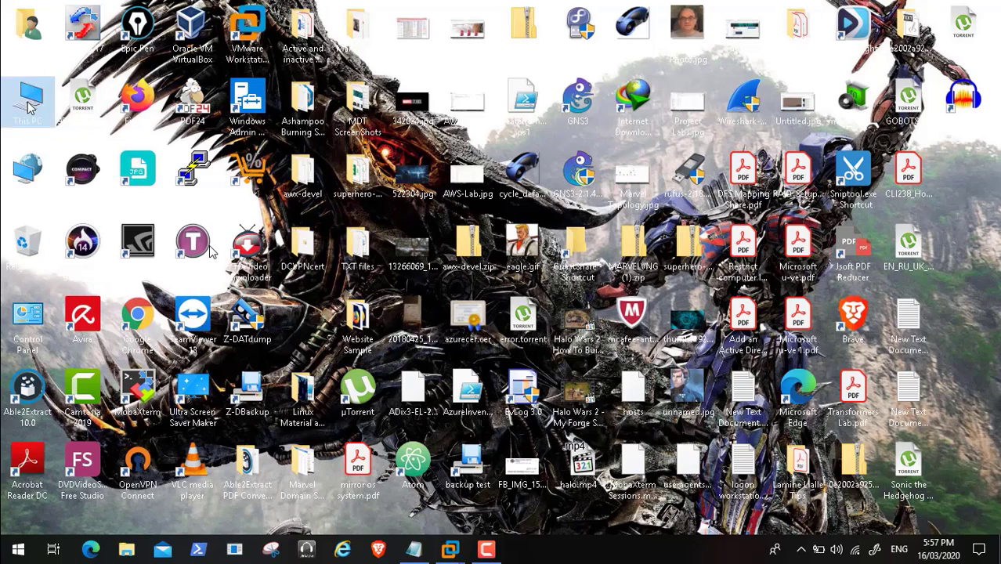
double_click(638, 240)
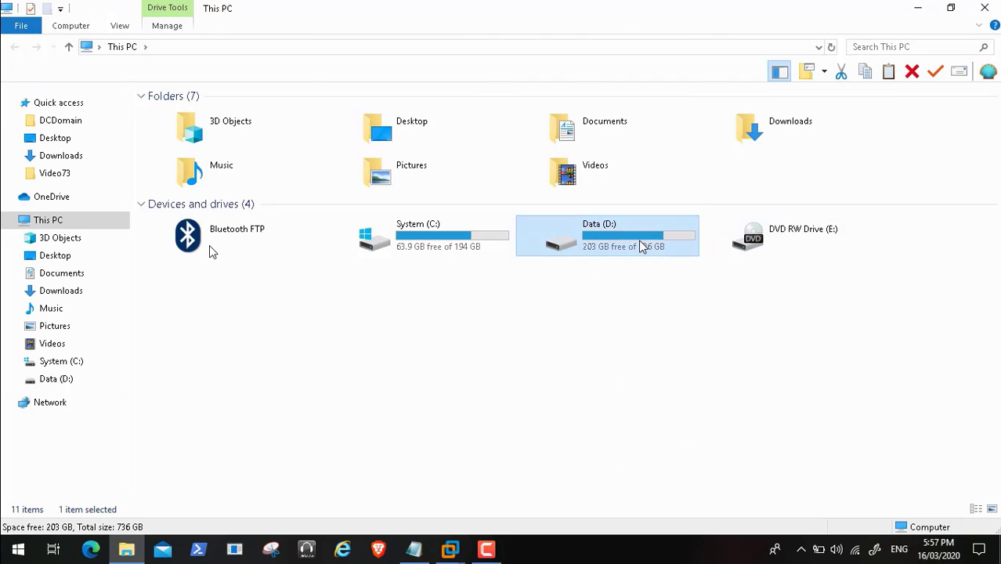
left_click(225, 224)
key("v")
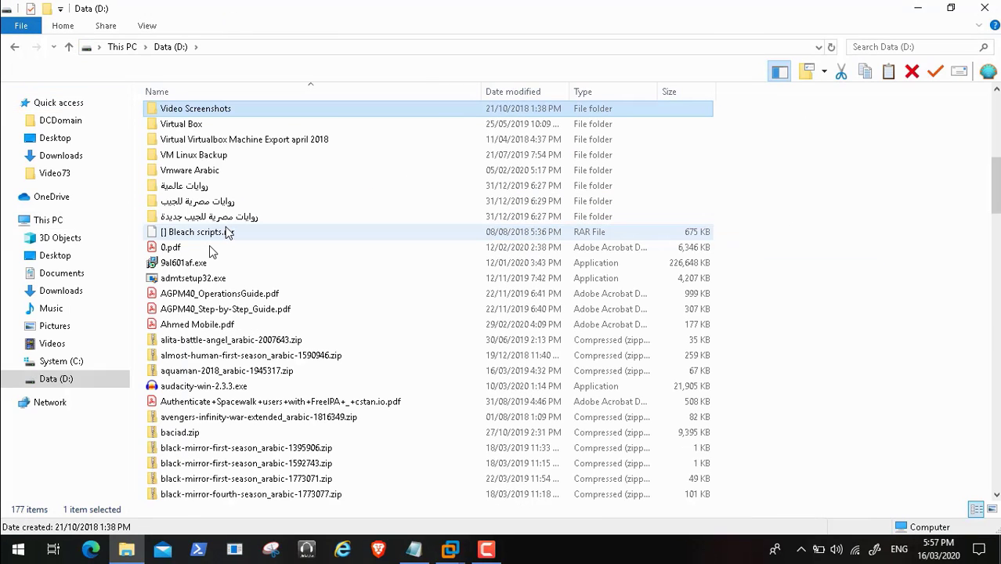
left_click(217, 174)
double_click(218, 174)
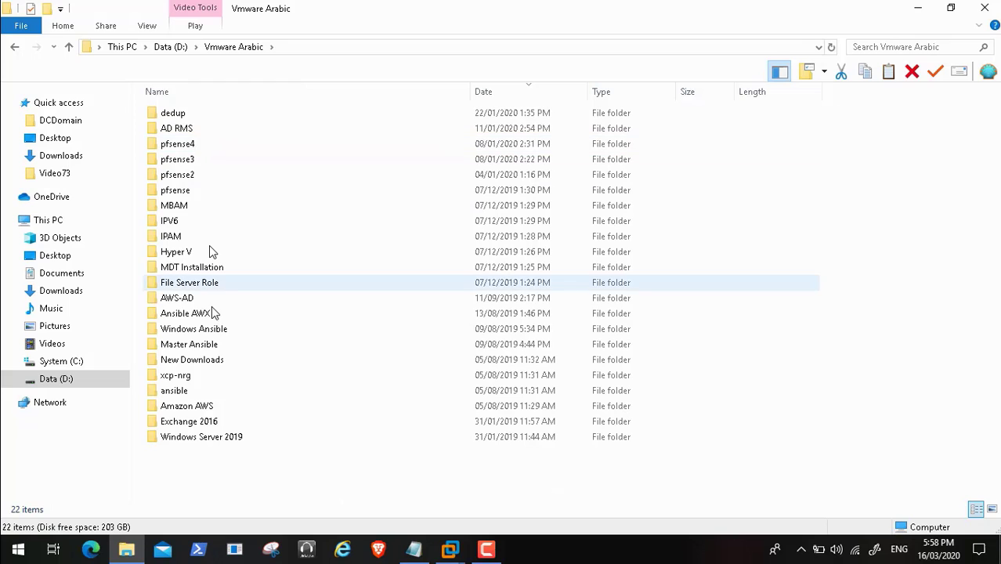
left_click(217, 365)
double_click(217, 365)
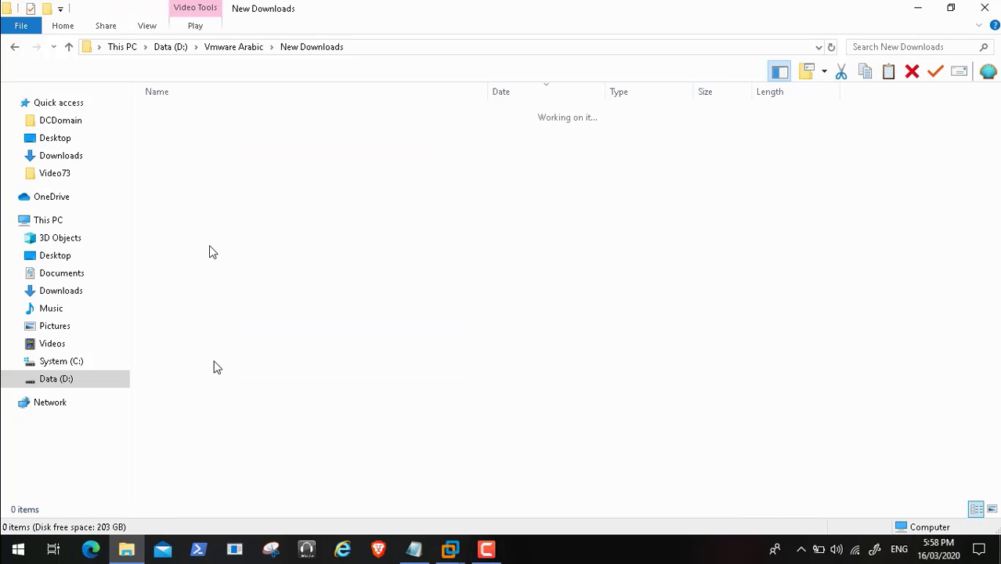
left_click(917, 8)
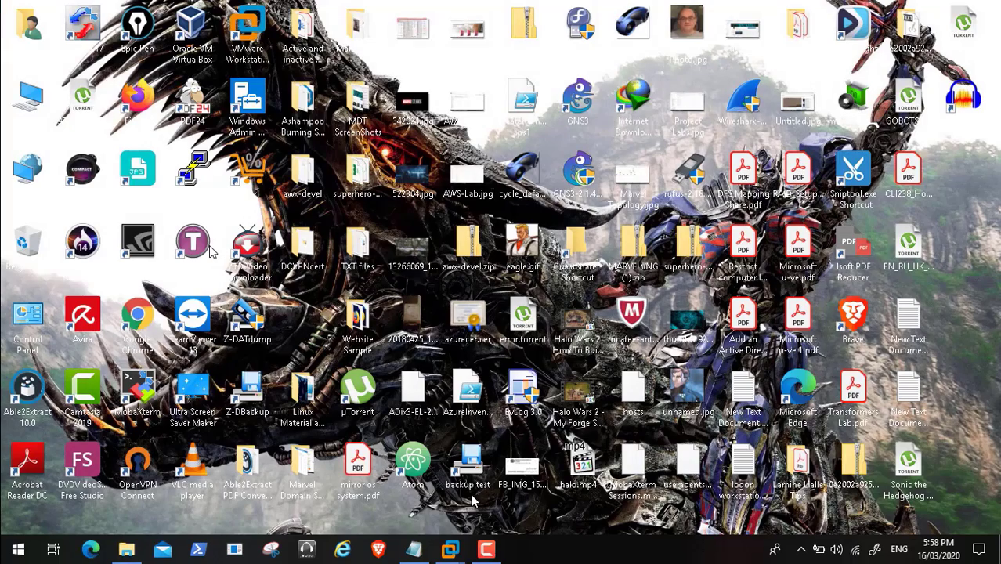
Bring the VMware Workstation window with the Pfsense virtual machine back into view
left_click(486, 551)
left_click(936, 479)
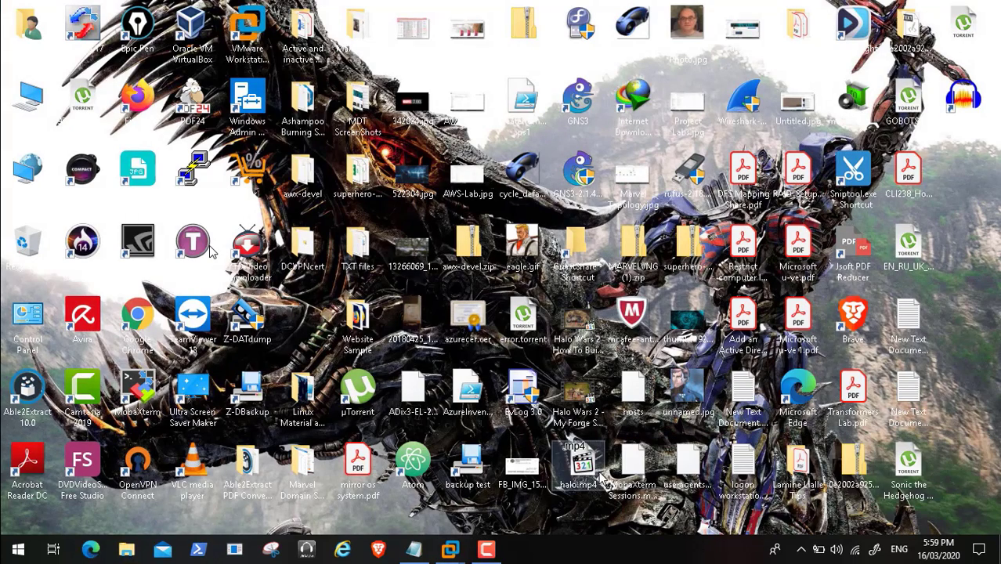
mouse_move(453, 549)
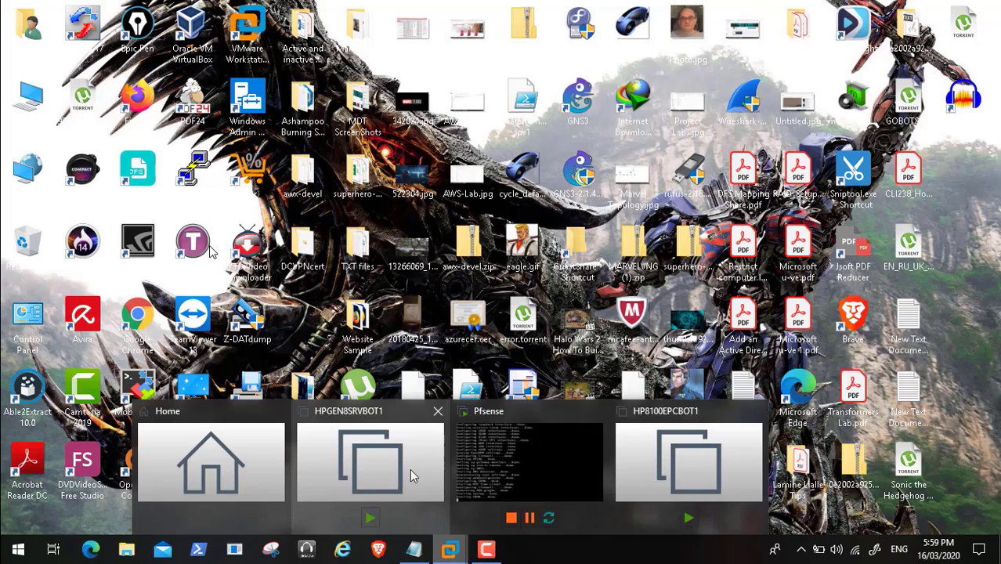
left_click(508, 444)
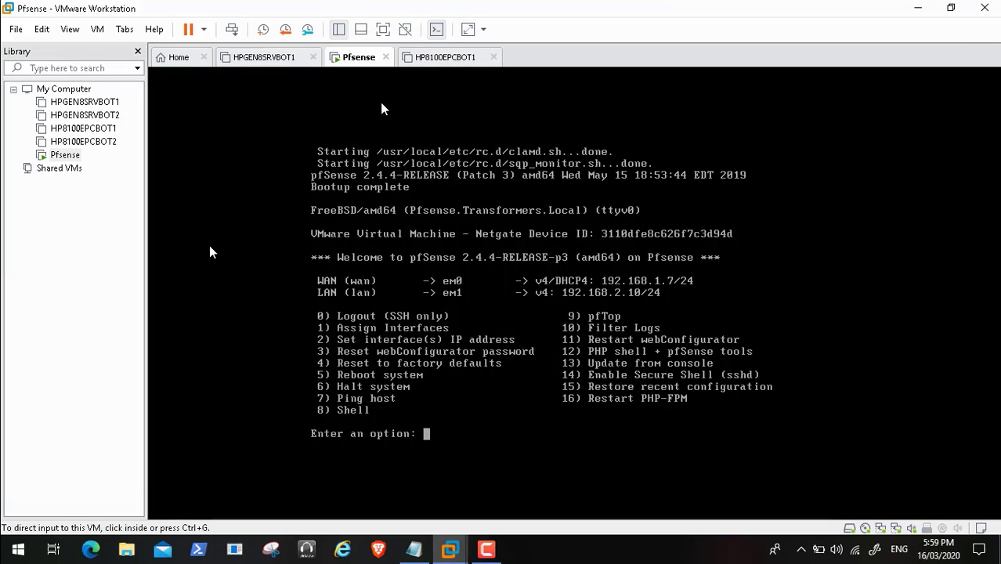
Power on HPGEN8SRVBOT1 and boot Windows Server from the Boot Manager
left_click(255, 58)
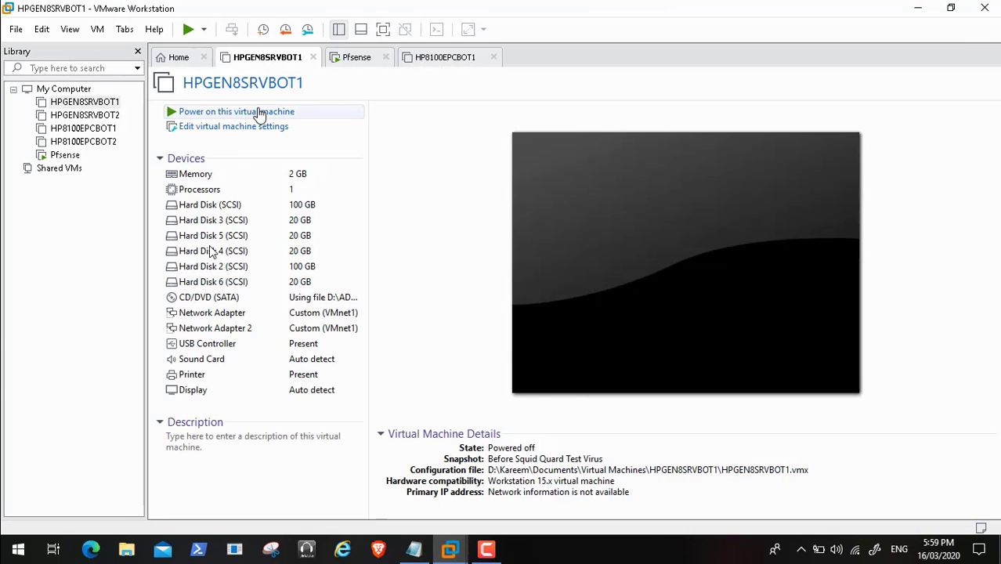
left_click(260, 113)
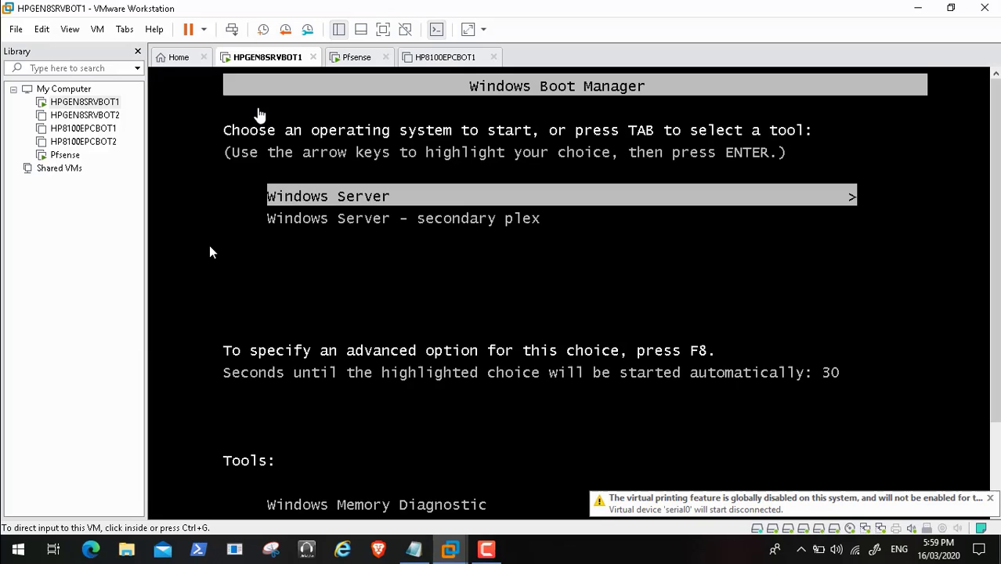
left_click(210, 252)
key("Return")
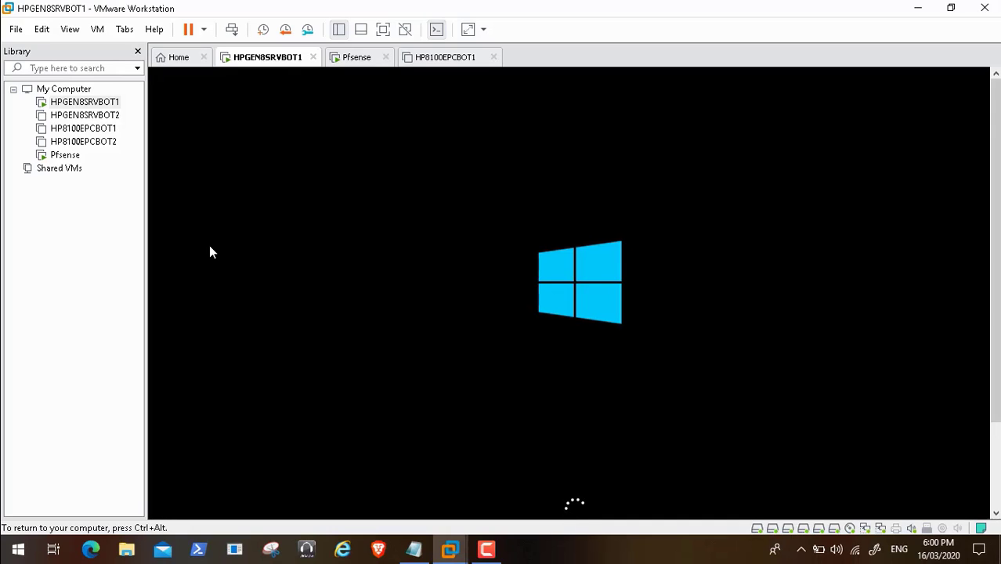
key("ctrl+alt")
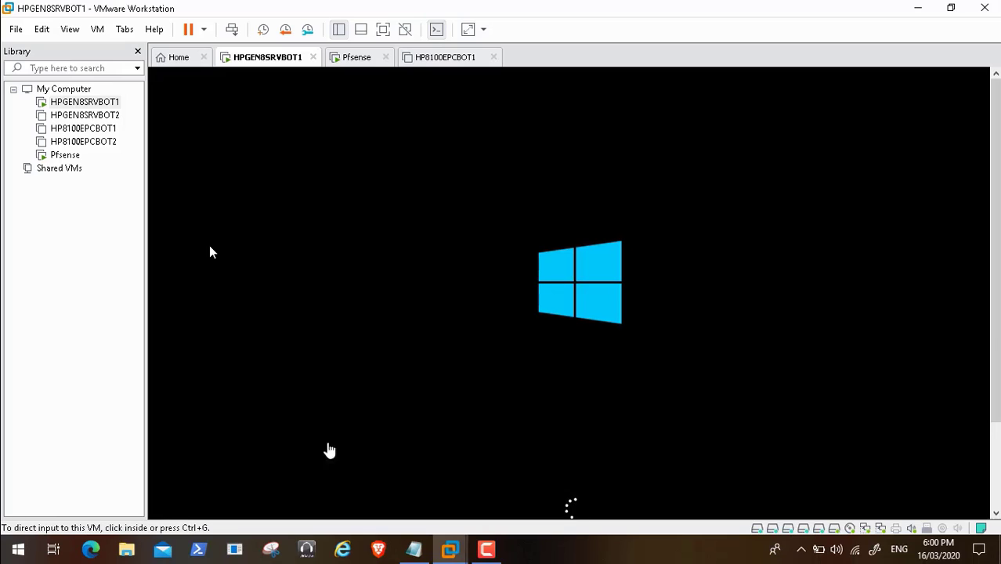
Unlock the server's lock screen and dismiss the Transformers Universe legal notice
left_click(487, 549)
left_click(925, 477)
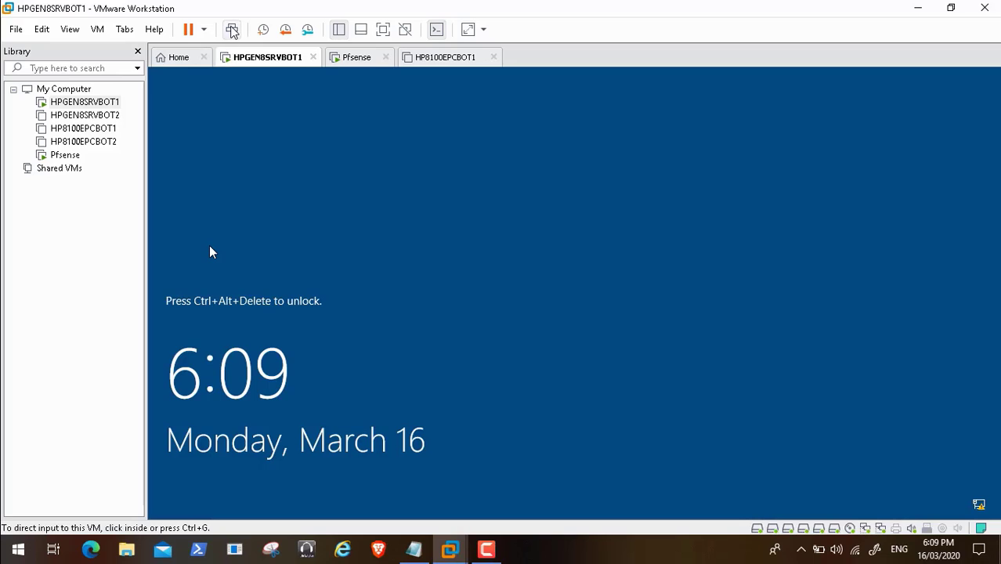
left_click(232, 29)
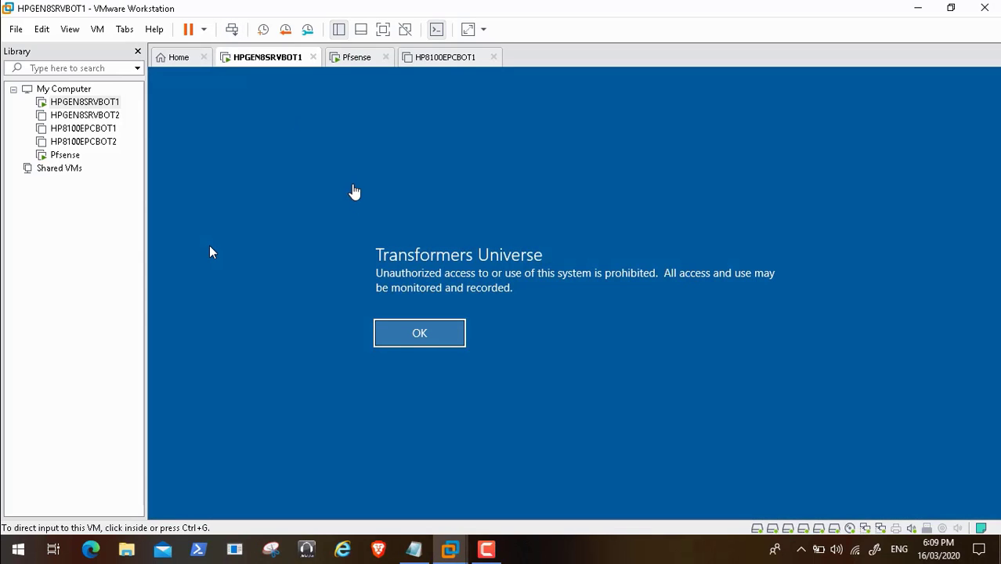
left_click(409, 332)
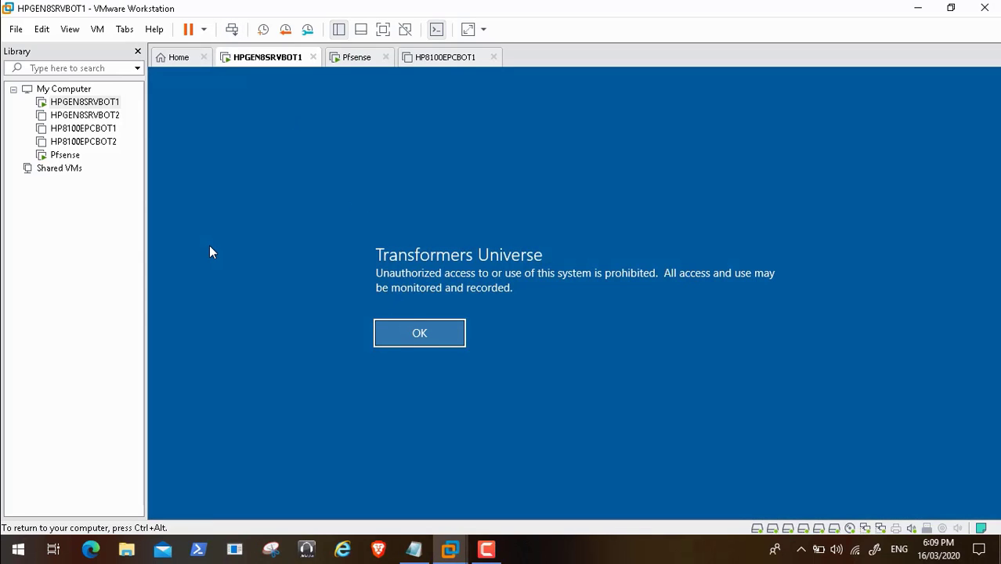
left_click(418, 334)
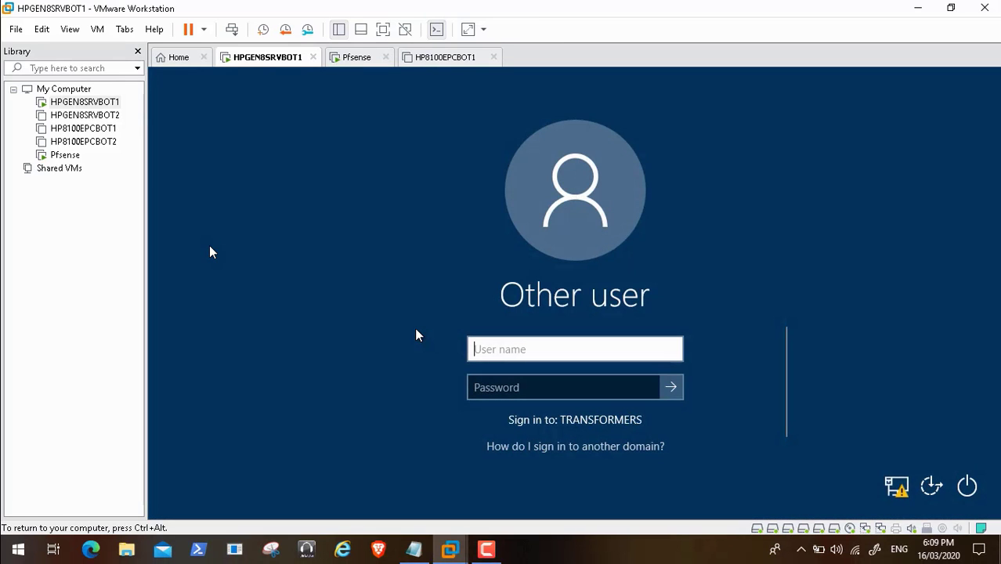
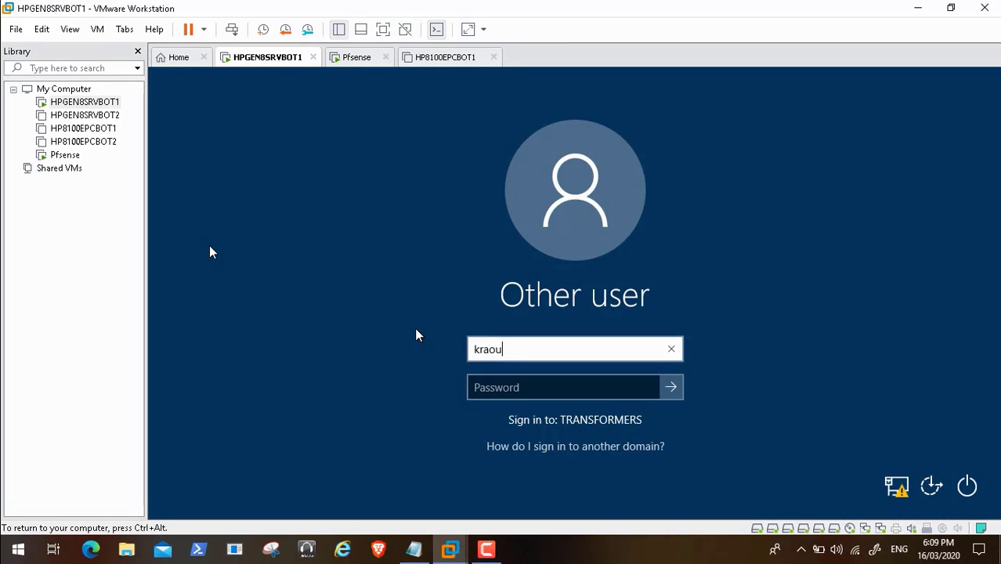
Sign in with the domain user's username and password, then release input from the VM
key("Tab")
type("•••••")
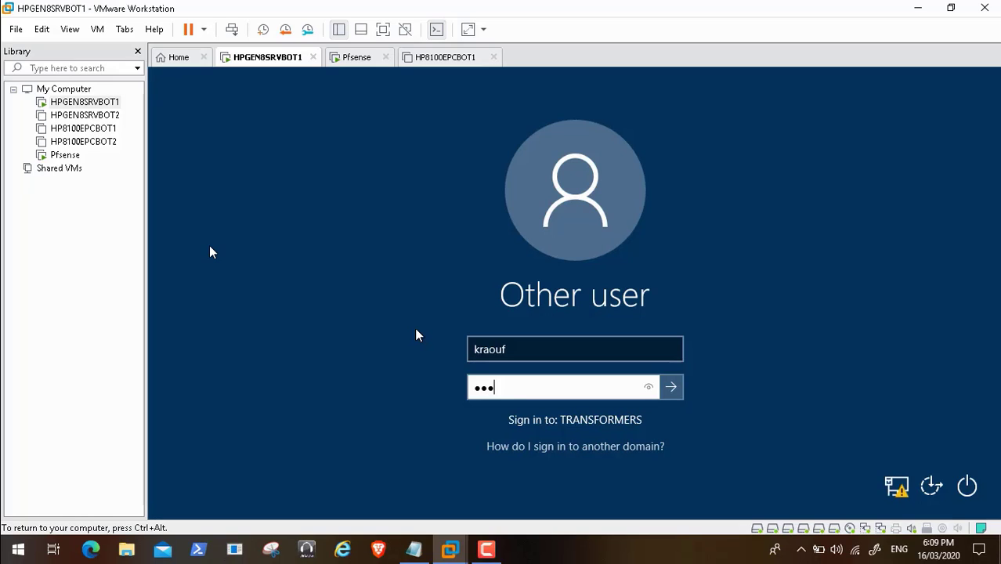
type("•••••")
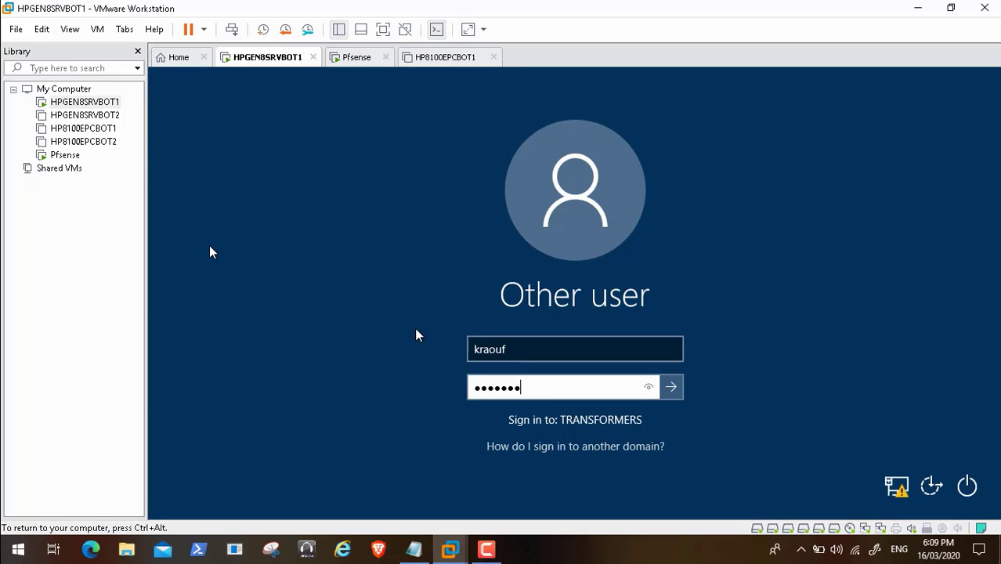
key("Return")
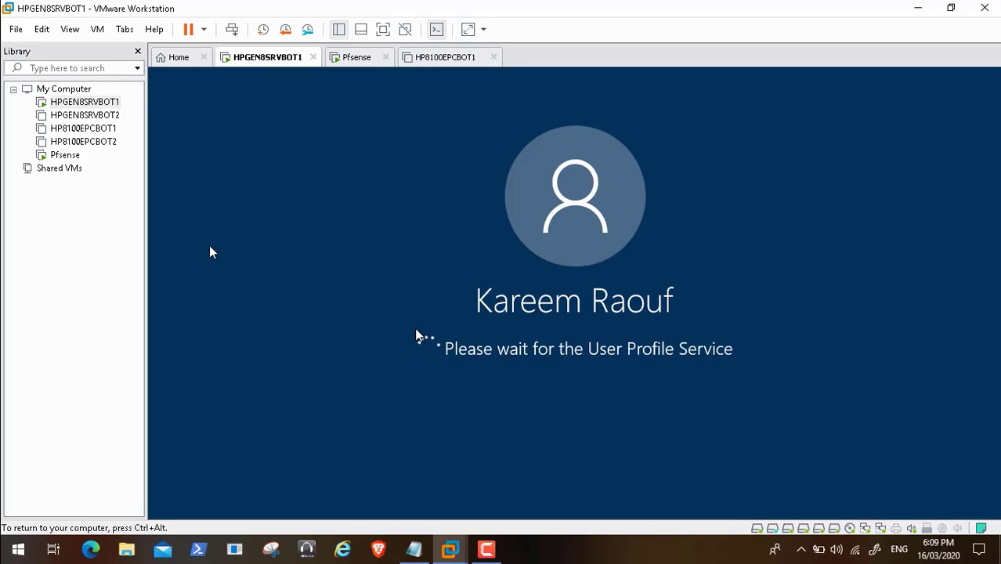
key("ctrl+alt")
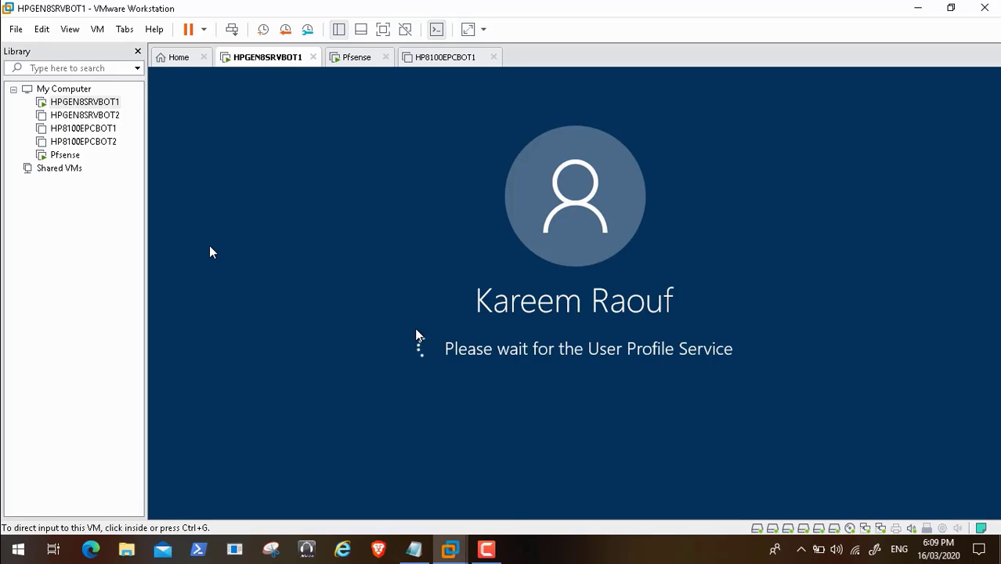
left_click(486, 549)
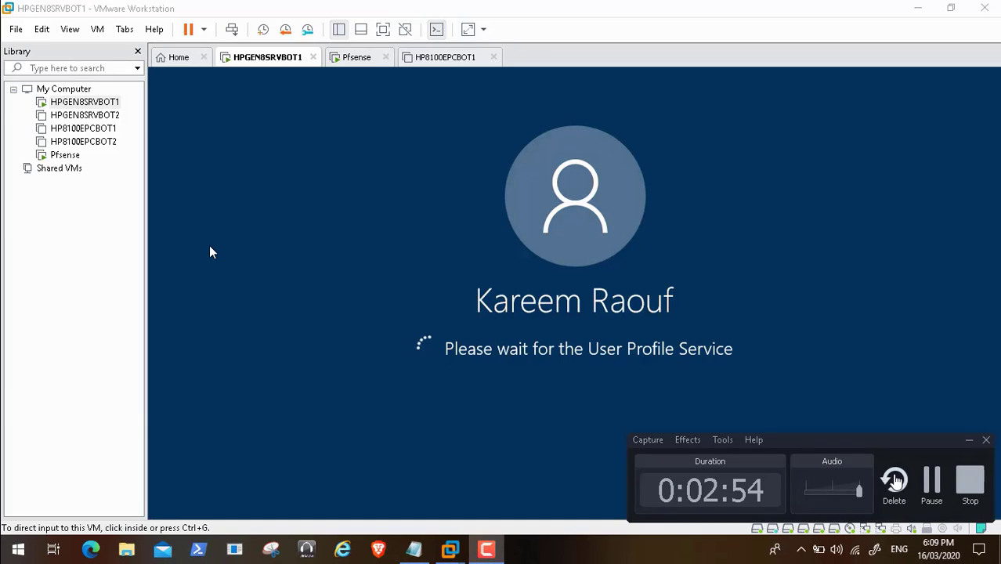
left_click(932, 482)
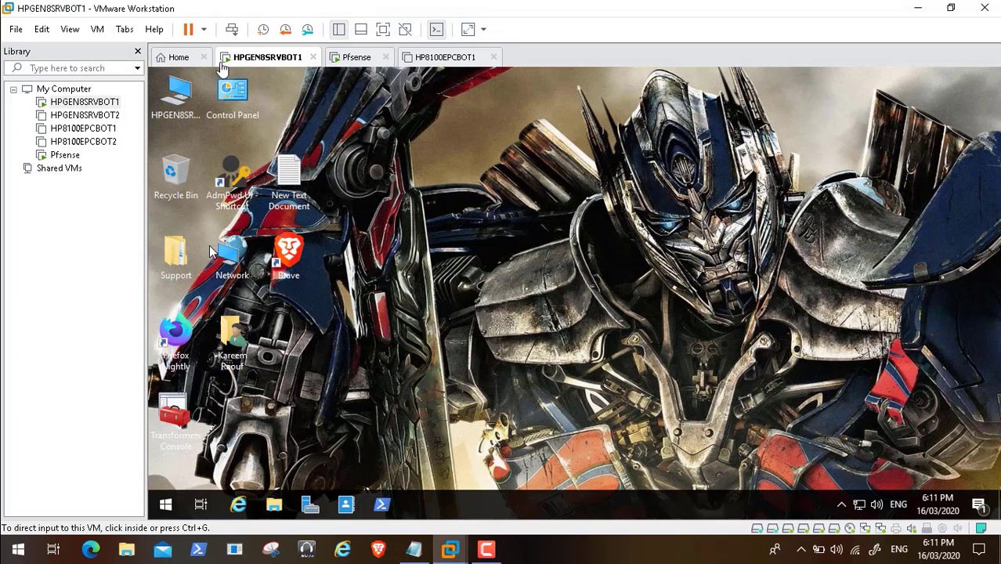
Switch the HPGEN8SRVBOT1 virtual machine to full-screen view
left_click(384, 29)
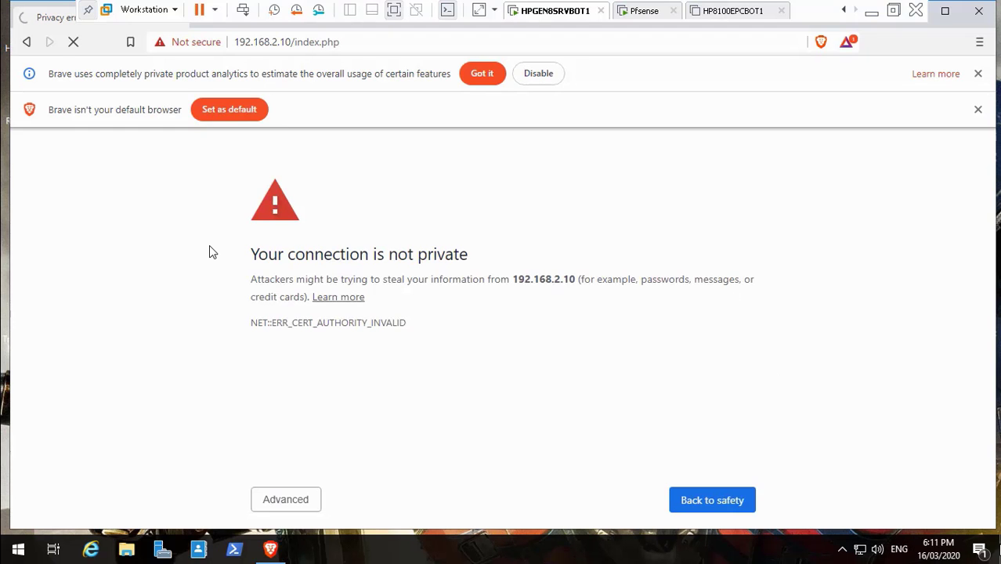
Close Brave, start Server Manager, then reopen Brave and proceed past the 192.168.2.10 certificate warning
key("alt+F4")
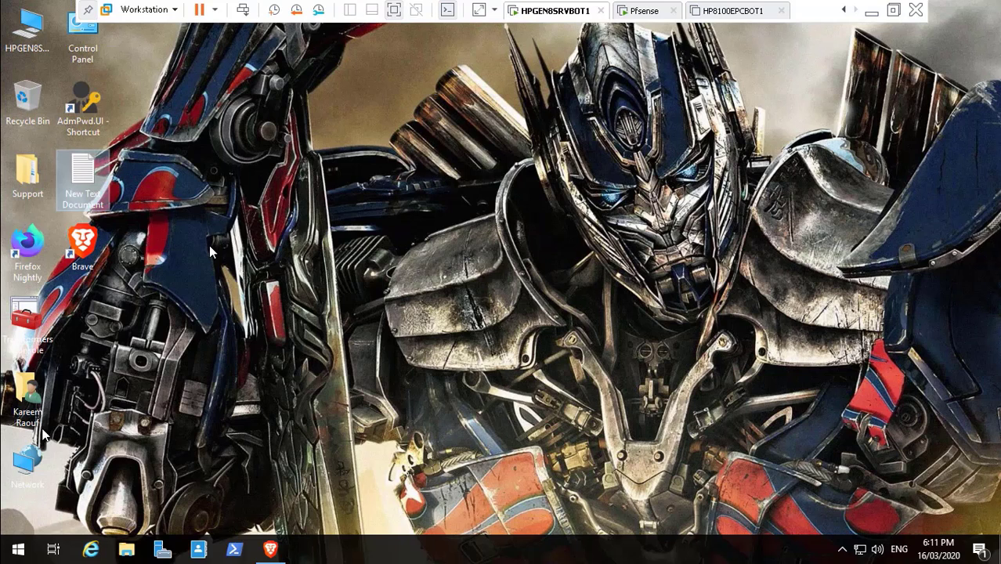
left_click(163, 548)
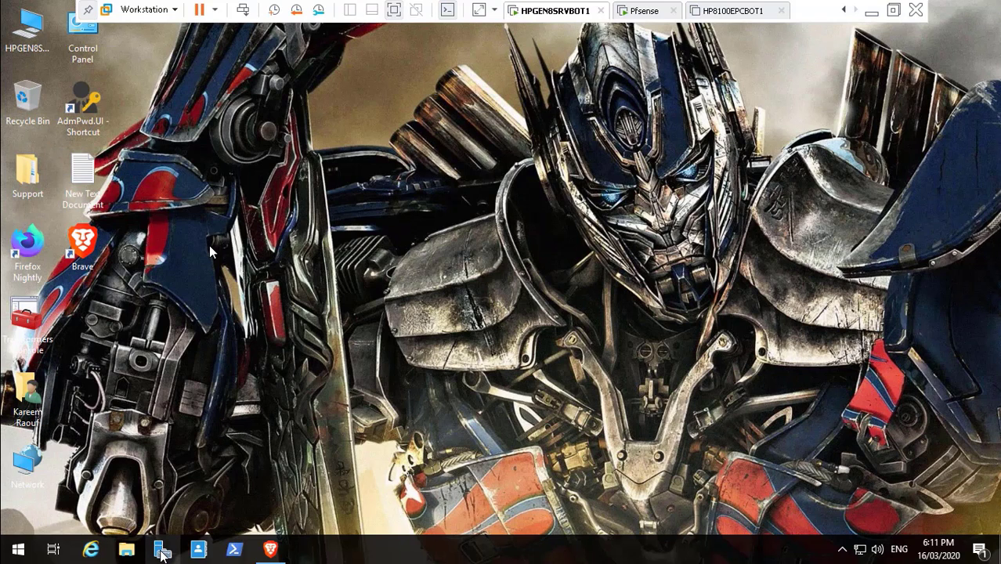
left_click(270, 549)
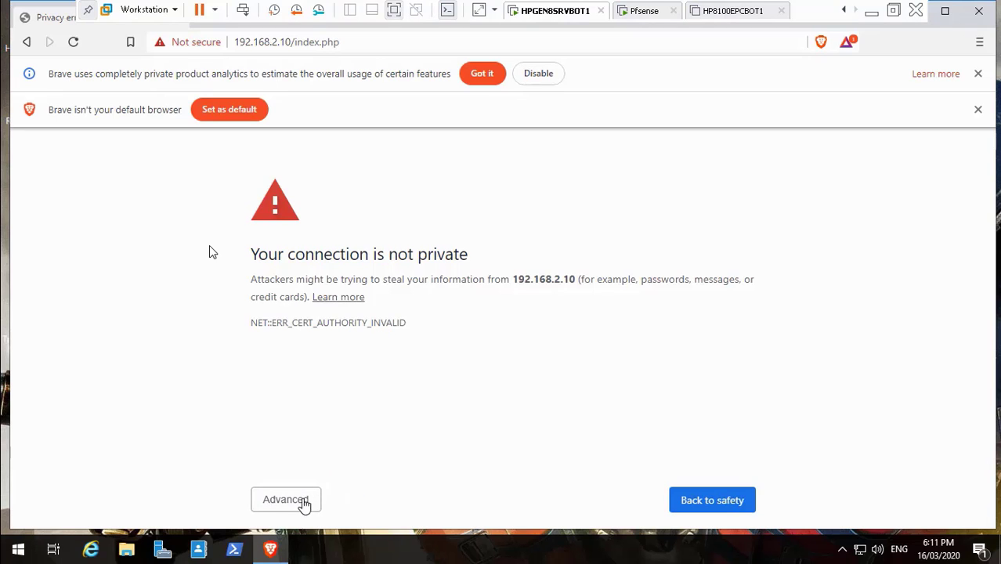
left_click(301, 504)
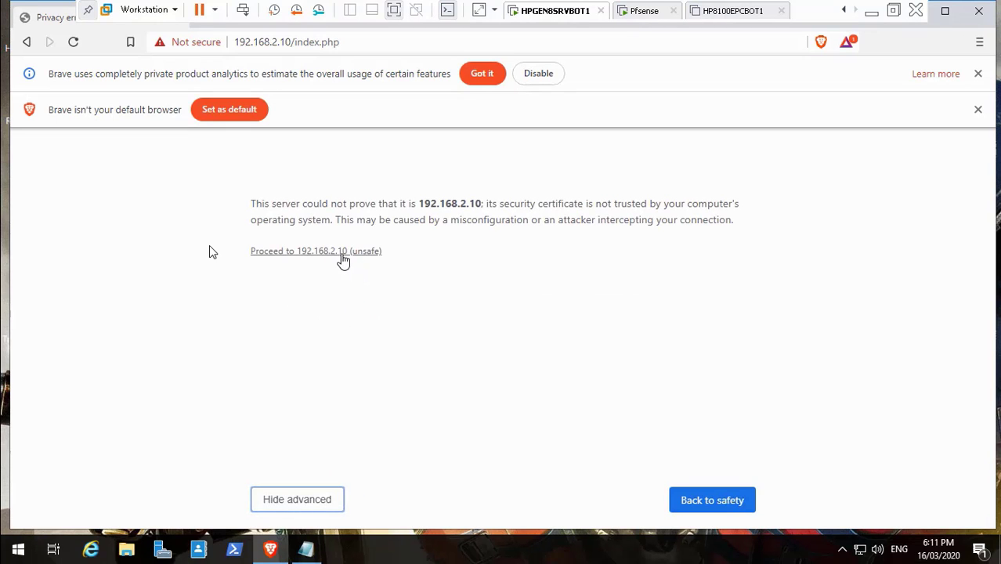
left_click(341, 252)
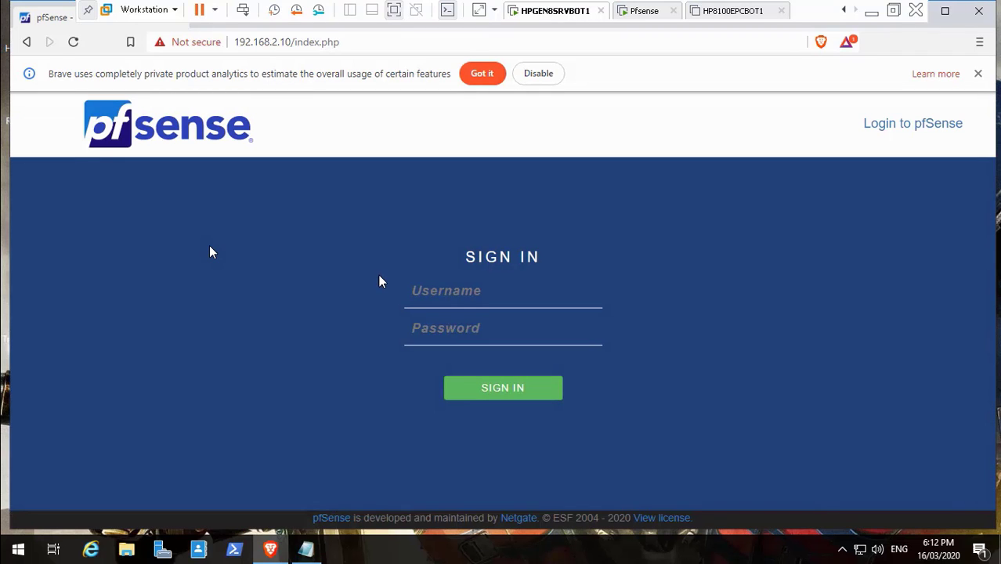
Enter the directory account's username and password on the pfSense login page and submit
key("Tab")
type("•••••")
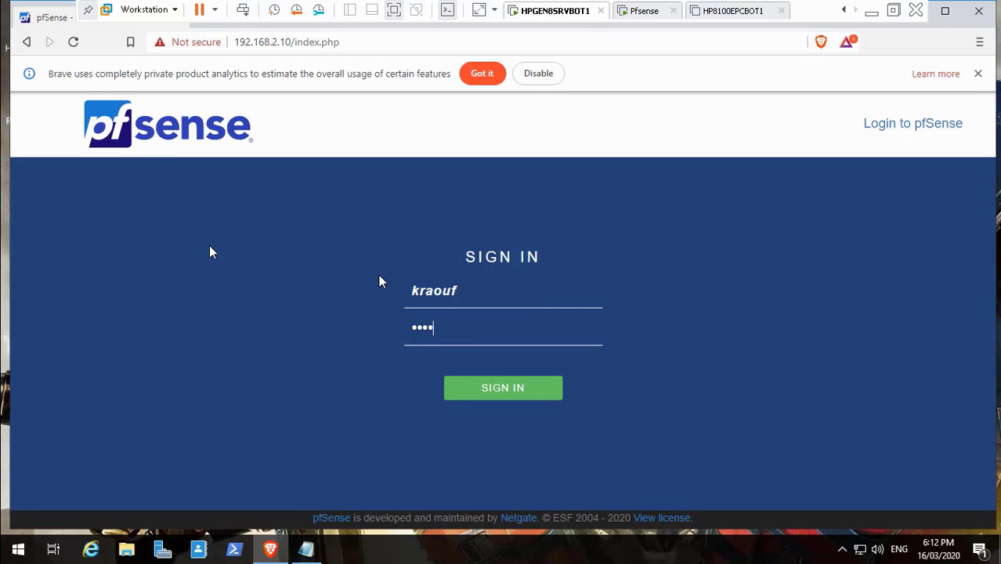
type("•••••")
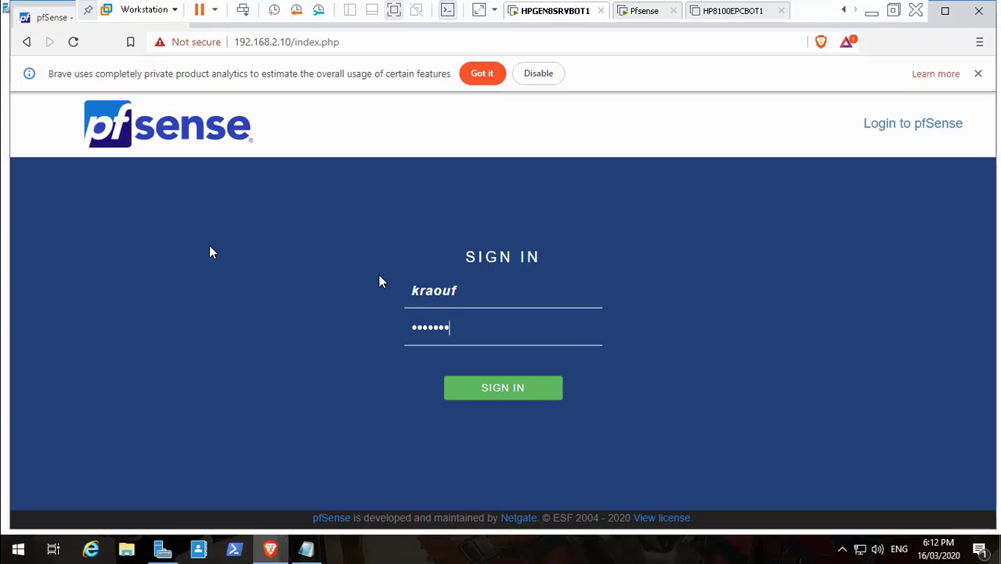
key("Return")
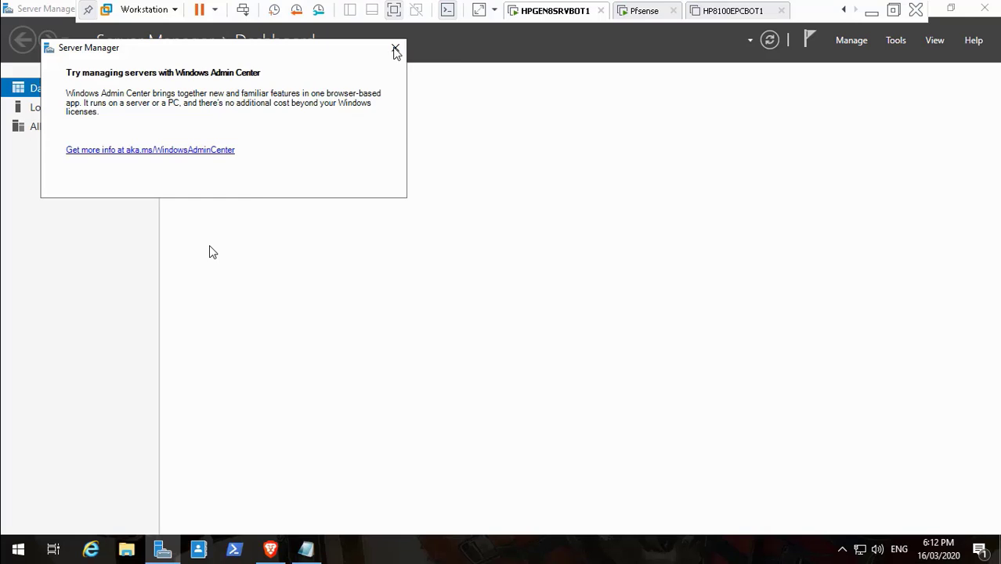
Close the Windows Admin Center pop-up and Tools menu, then return to Brave's pfSense dashboard
left_click(394, 47)
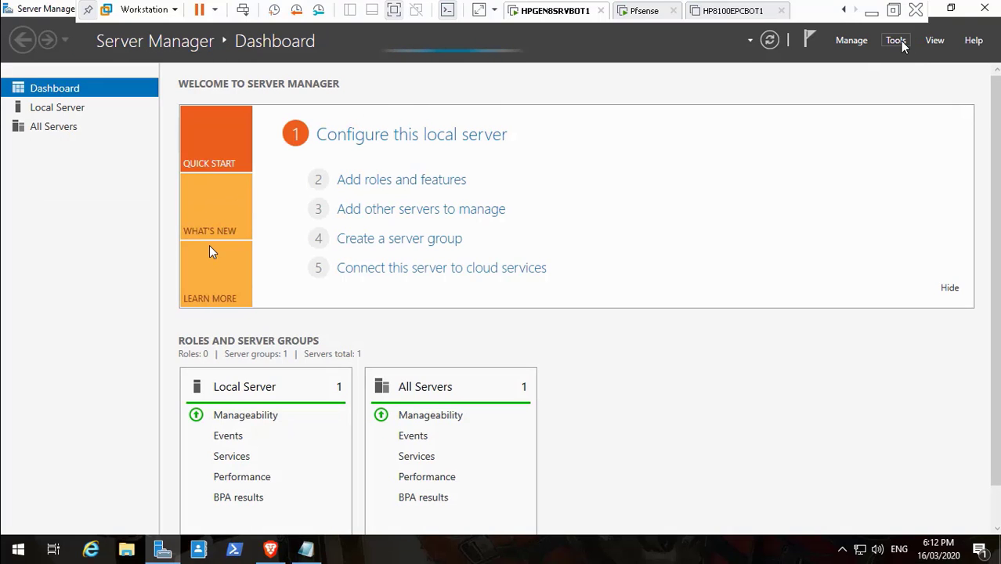
left_click(897, 41)
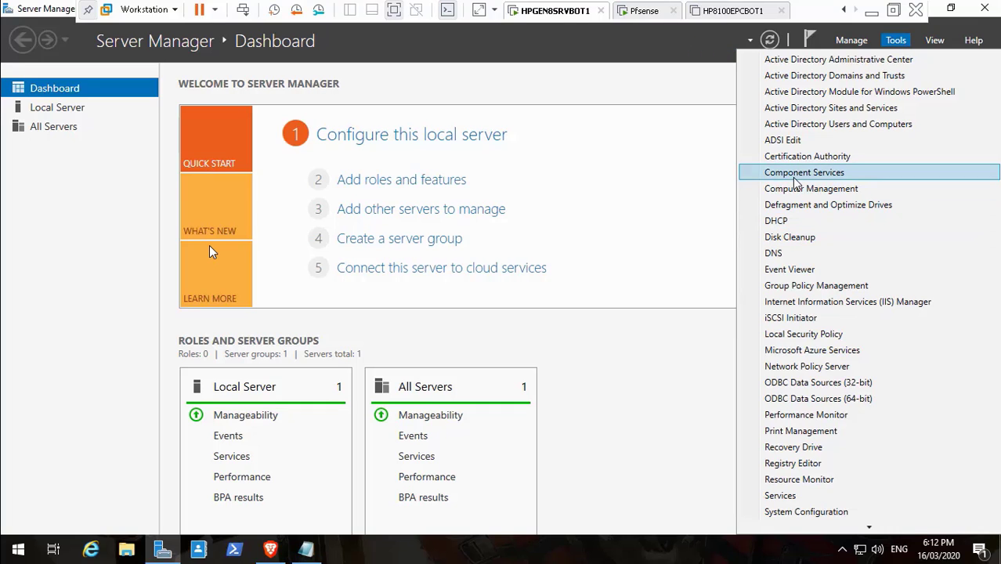
left_click(783, 139)
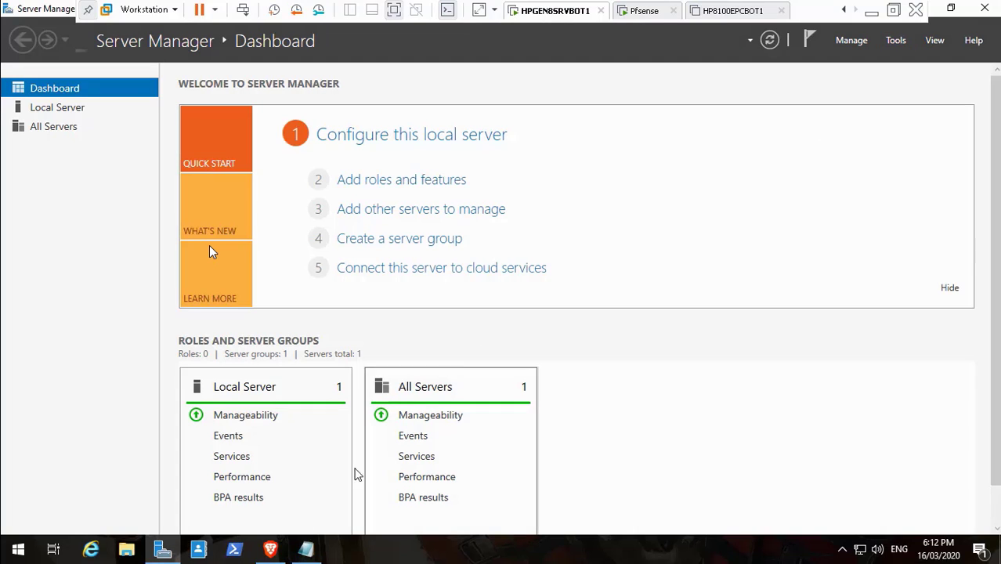
left_click(270, 548)
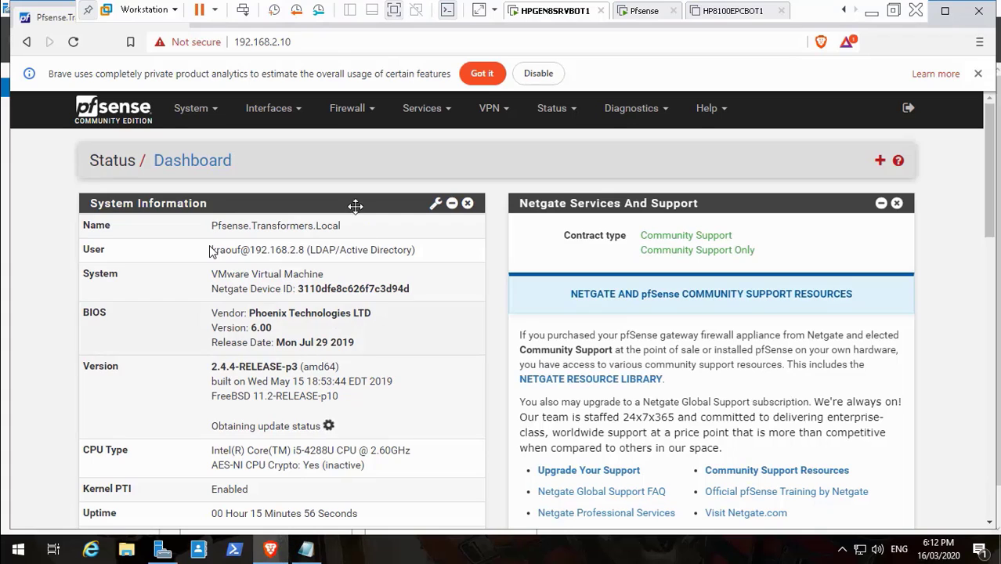
In Squid Proxy Server's Authentication tab, change the server port from 3268 to 389
left_click(450, 112)
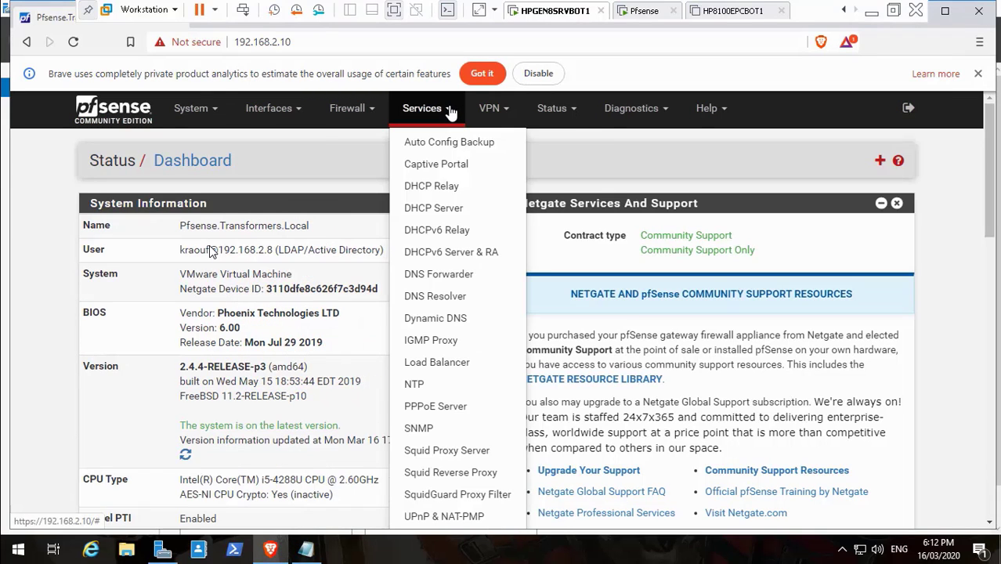
left_click(456, 453)
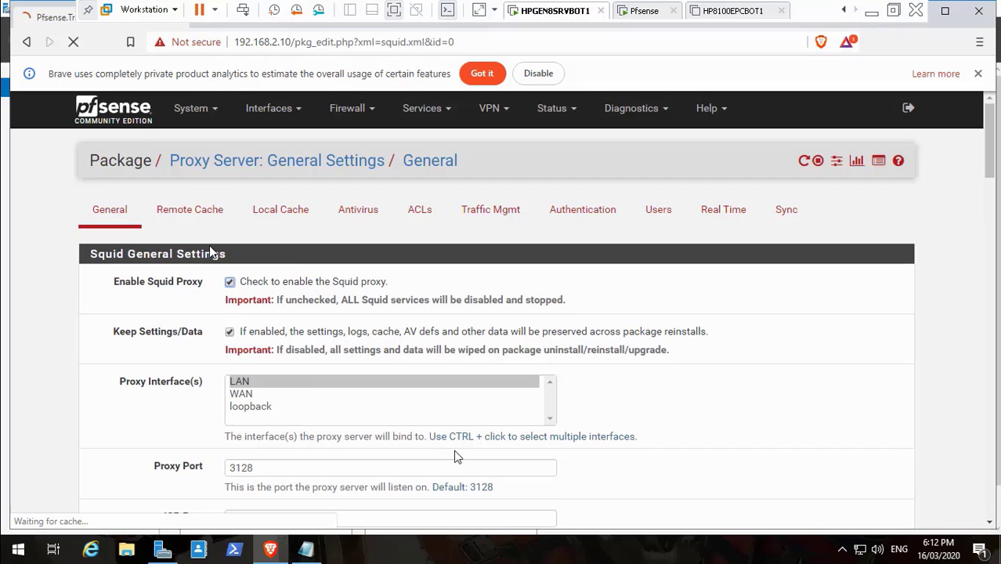
left_click(595, 220)
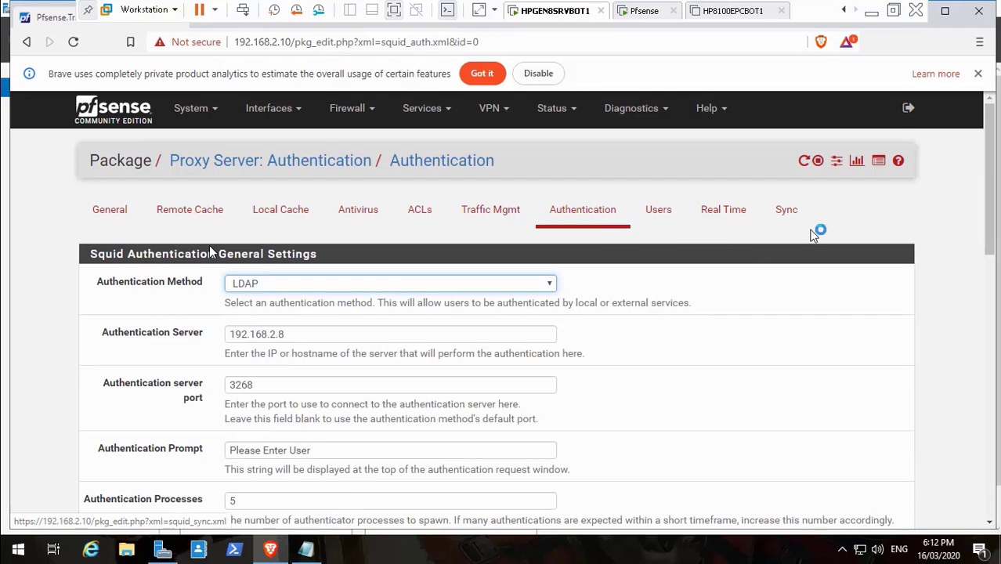
left_click(385, 385)
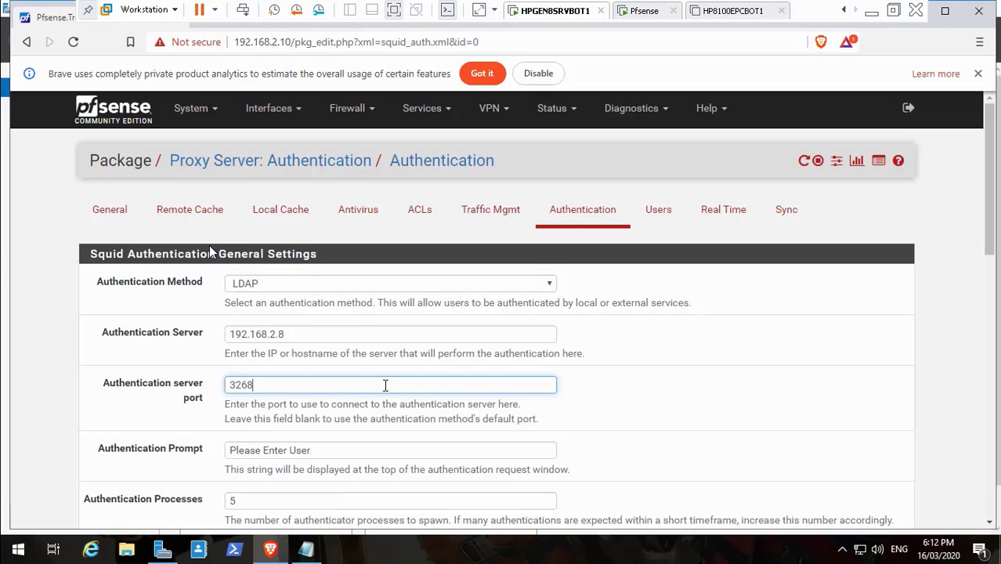
key("BackSpace")
key("BackSpace")
key("BackSpace")
type("89")
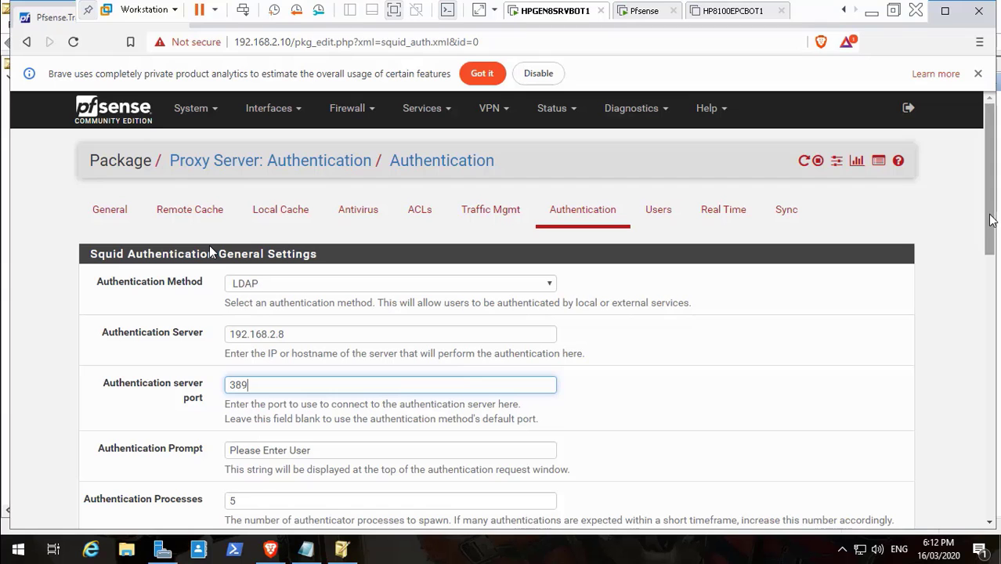
left_click_drag(990, 220, 996, 401)
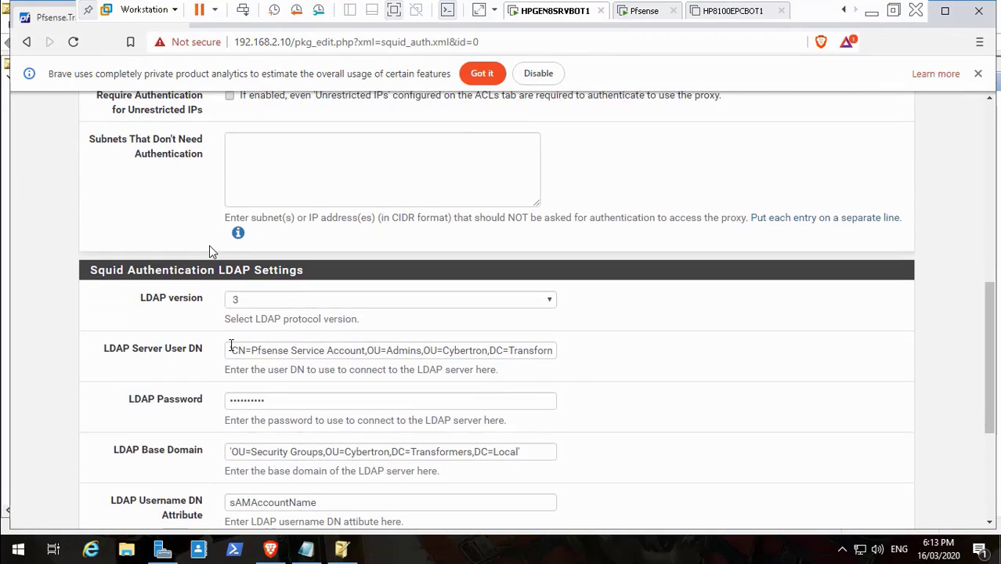
left_click(232, 350)
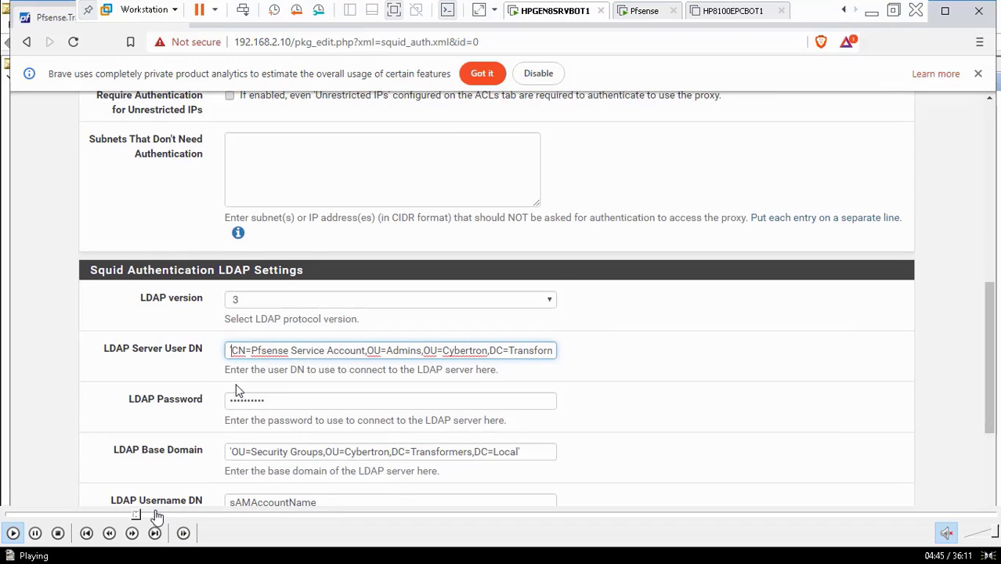
left_click_drag(134, 516, 131, 517)
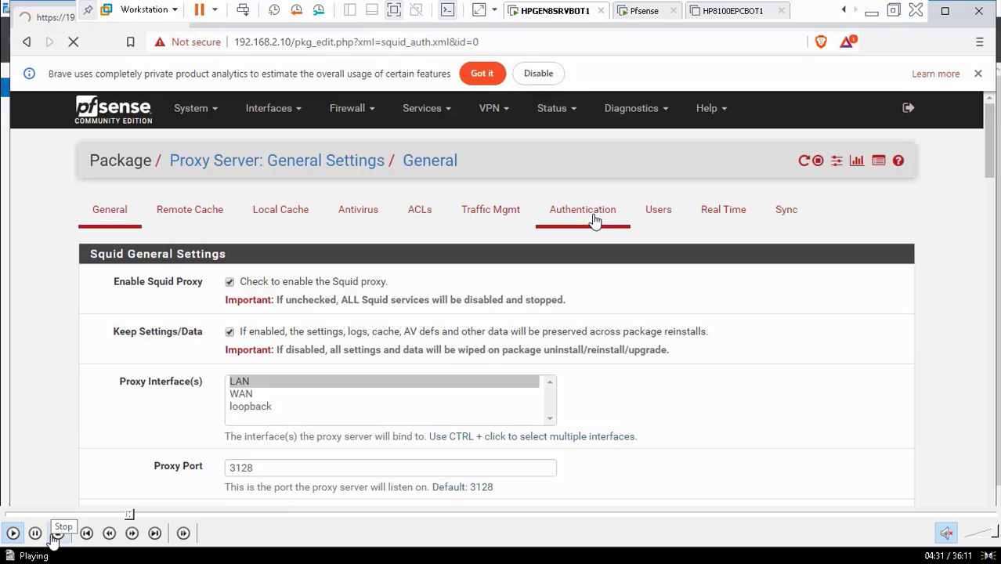
mouse_move(183, 512)
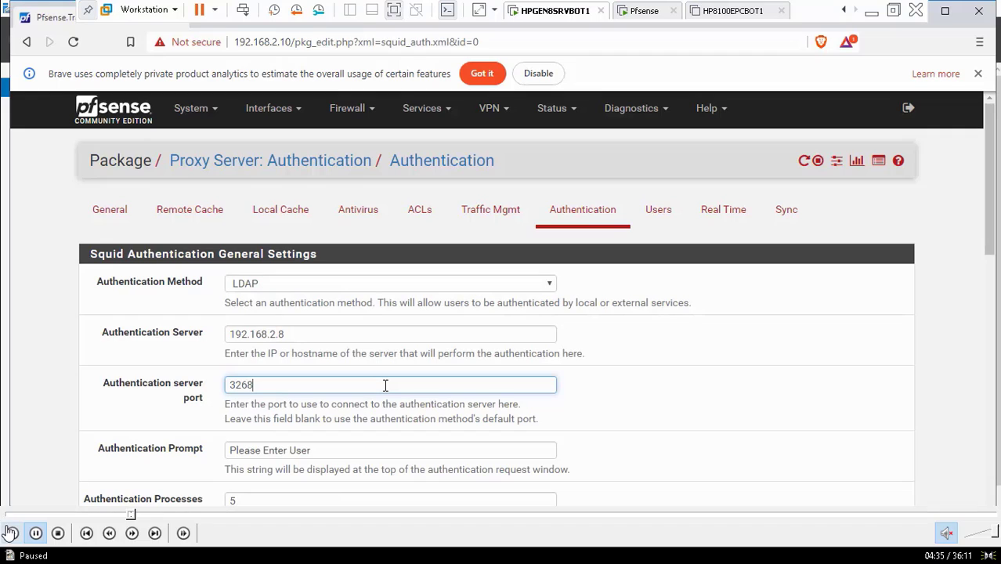
left_click(11, 534)
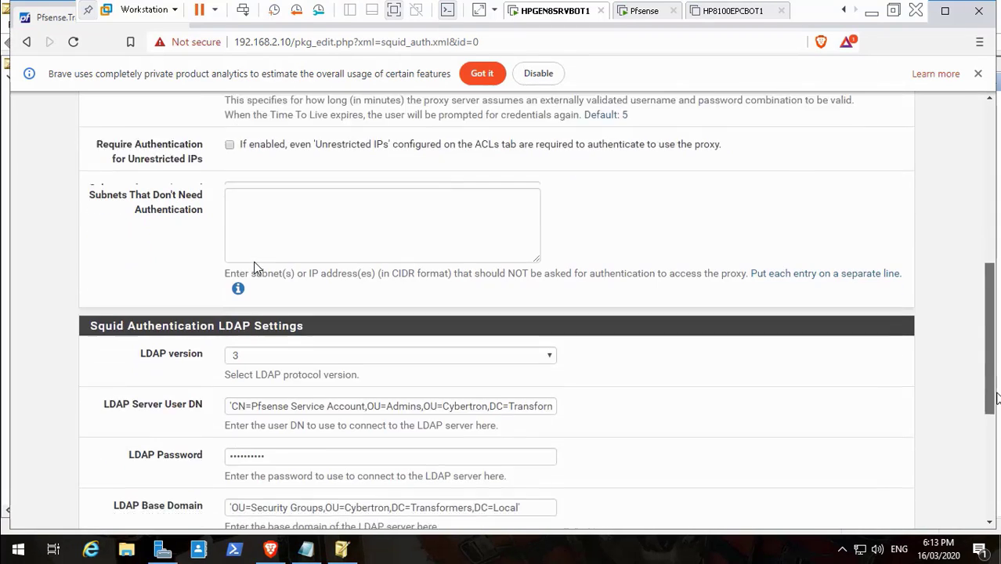
mouse_move(41, 537)
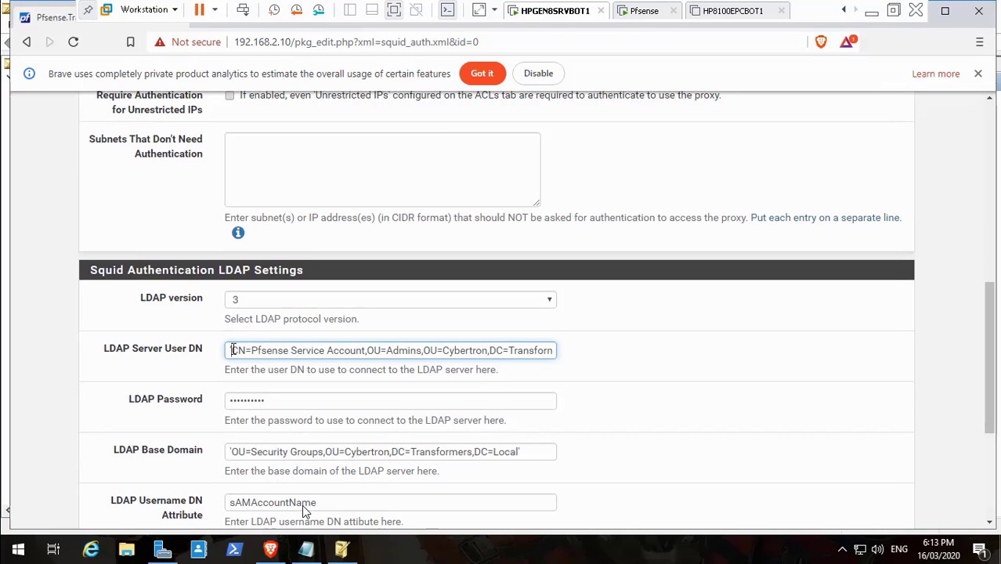
Trim the LDAP Base Domain to DC=Transformers,DC=Local by deleting the OU parts and the quotes
mouse_move(71, 537)
key("Right")
key("Right")
key("Right")
key("Right")
key("Right")
key("Right")
key("Right")
key("Right")
key("Right")
key("Right")
key("Right")
key("Right")
key("Right")
key("Right")
key("Right")
key("Right")
key("Right")
key("Right")
key("Right")
key("Right")
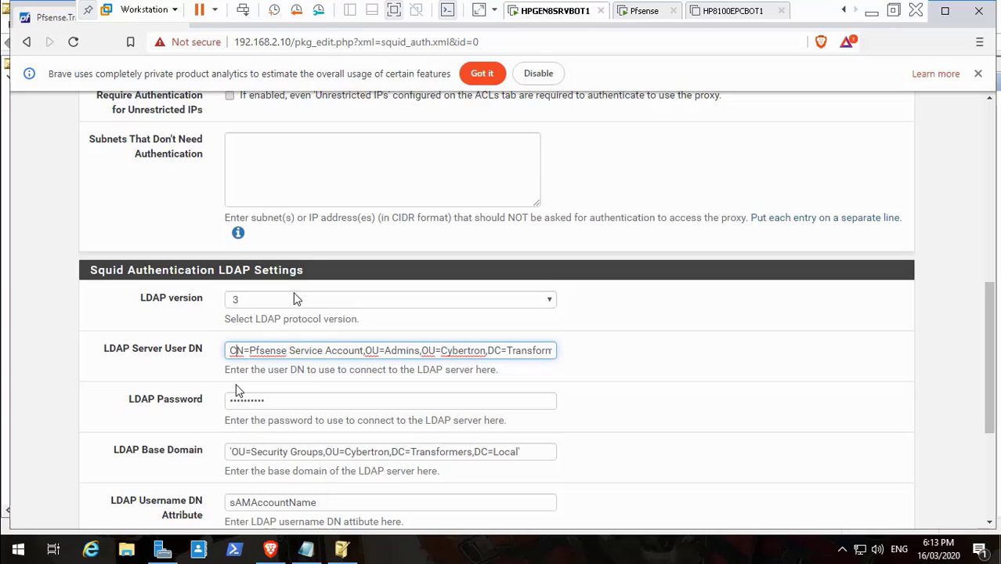
key("Right")
key("Right")
key("Right")
key("Right")
key("Right")
key("Right")
key("Right")
key("Right")
key("Right")
key("Right")
key("Right")
key("Right")
key("Right")
key("Right")
key("Right")
key("Right")
key("Right")
key("Right")
key("Right")
key("Right")
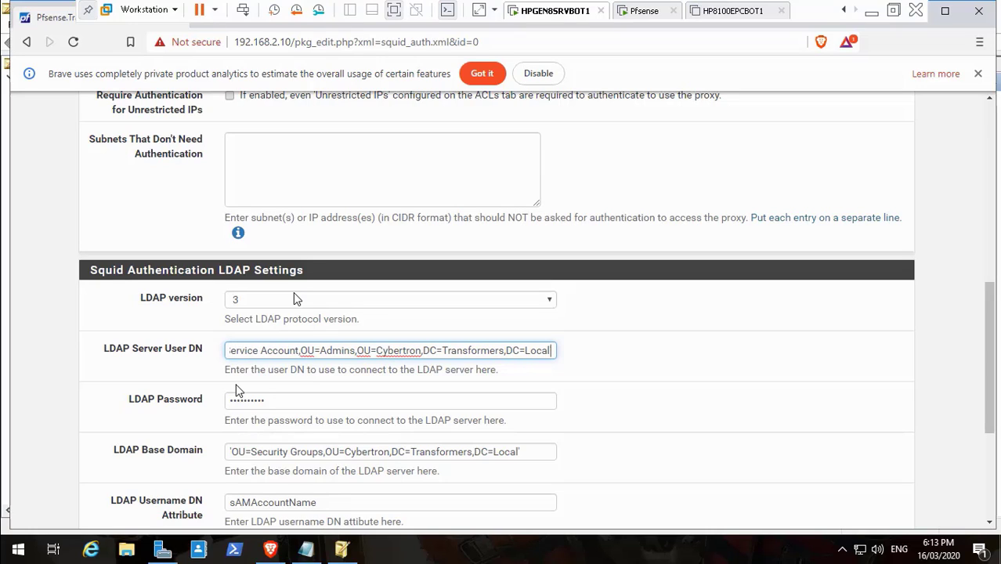
left_click(530, 451)
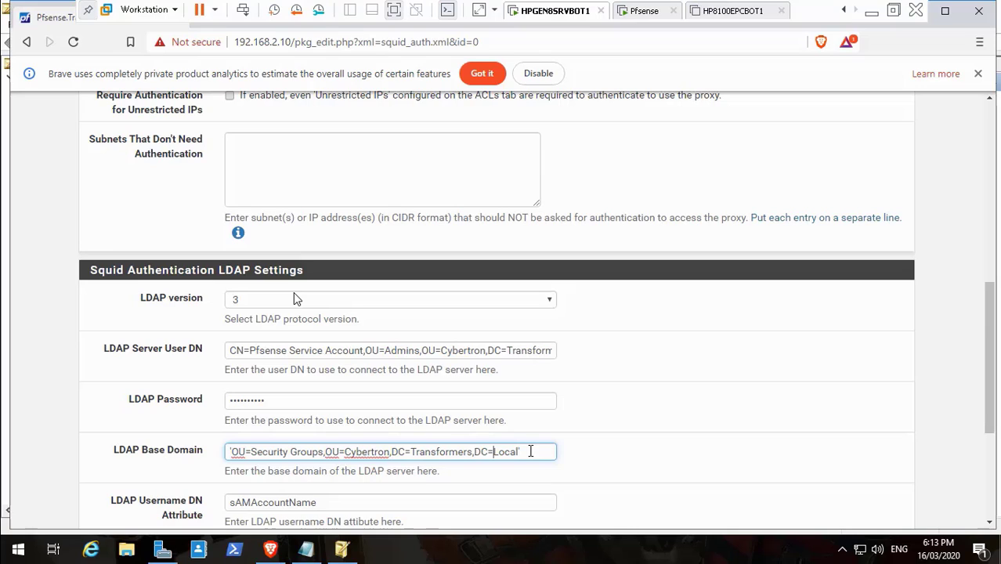
key("Left")
key("Left")
key("Left")
key("Left")
key("Left")
key("Left")
key("Left")
key("Left")
key("Left")
key("Left")
key("Left")
key("Left")
key("Left")
key("Left")
key("Left")
key("Left")
key("Left")
key("Left")
key("Left")
key("Left")
key("Left")
key("Left")
key("Left")
key("BackSpace")
key("BackSpace")
key("BackSpace")
key("BackSpace")
key("BackSpace")
key("BackSpace")
key("BackSpace")
key("BackSpace")
key("BackSpace")
key("BackSpace")
key("BackSpace")
key("BackSpace")
key("BackSpace")
key("BackSpace")
key("BackSpace")
key("BackSpace")
key("BackSpace")
key("BackSpace")
key("BackSpace")
key("BackSpace")
key("BackSpace")
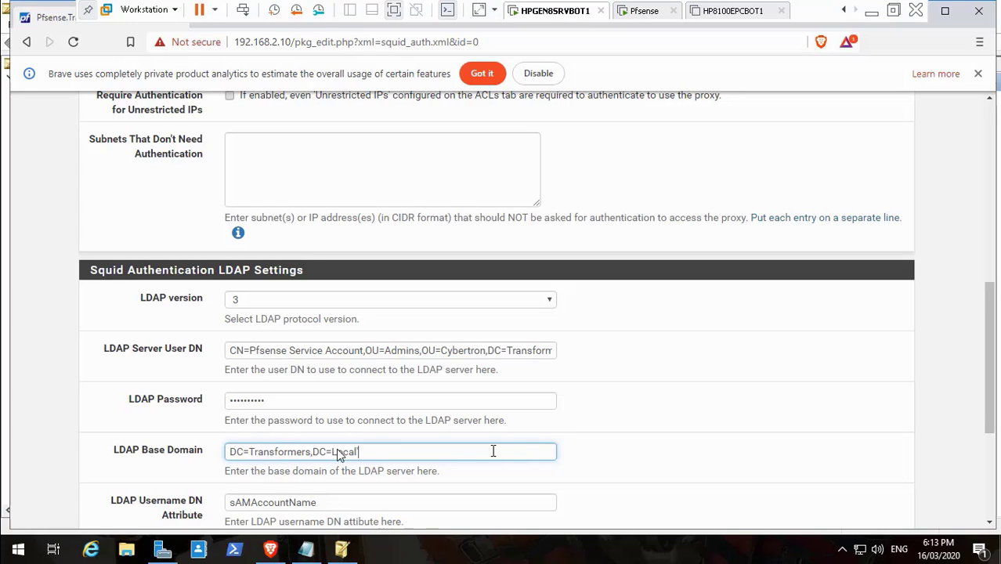
left_click(370, 450)
key("BackSpace")
left_click_drag(993, 340, 997, 388)
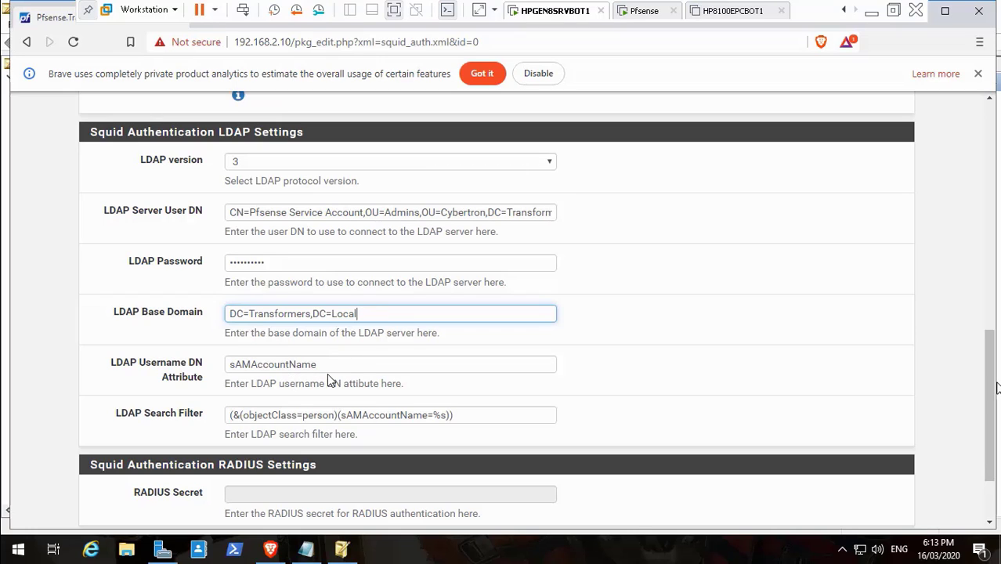
Save the Squid LDAP authentication settings using base domain DC=Transformers,DC=Local
left_click_drag(991, 388, 989, 399)
scroll(304, 329, "up", 10)
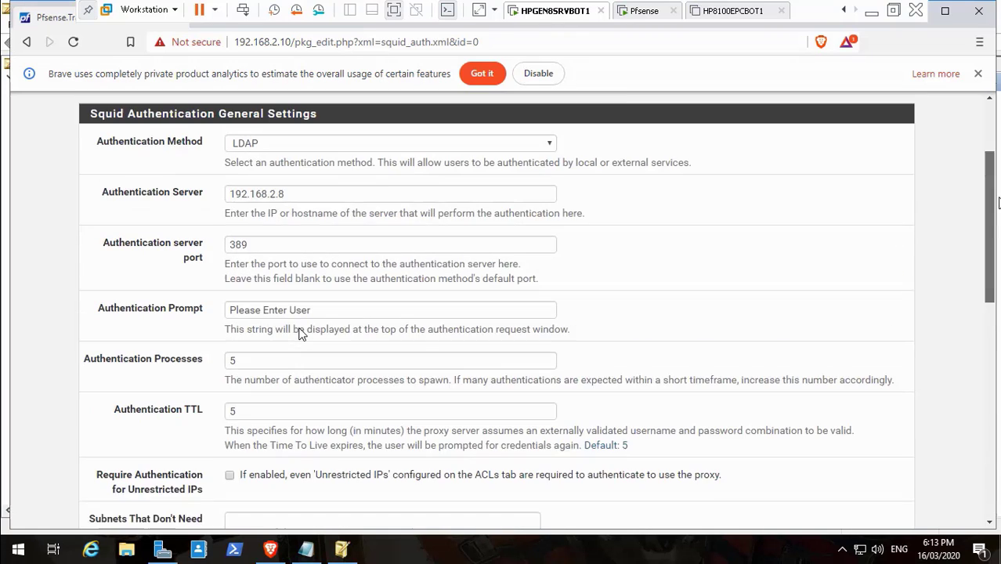
scroll(301, 333, "down", 10)
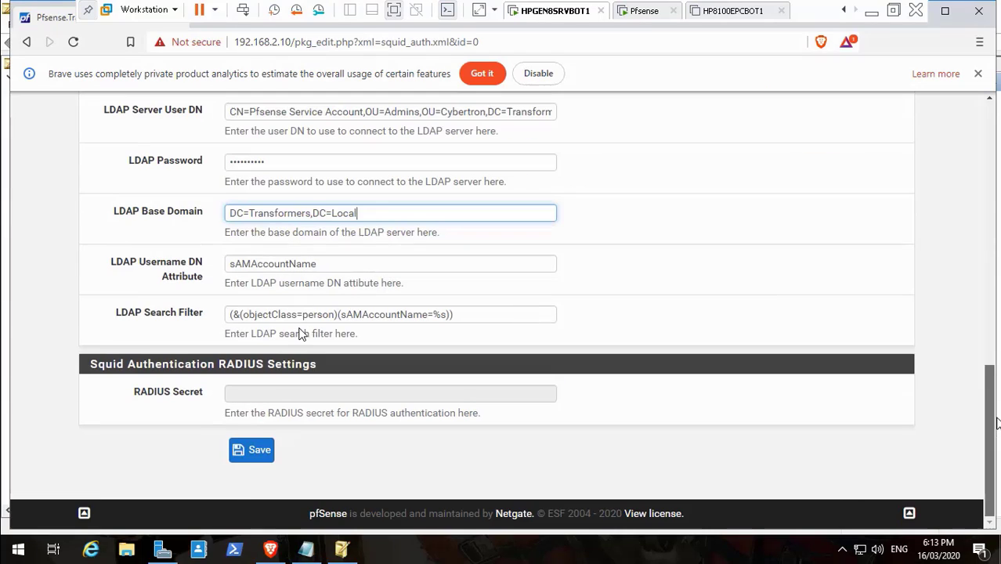
left_click(250, 453)
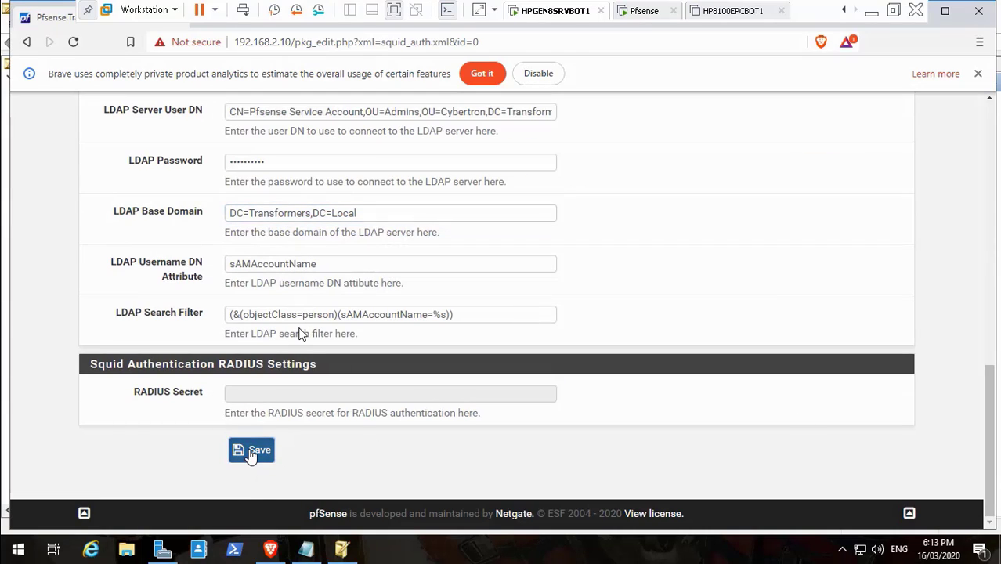
mouse_move(217, 515)
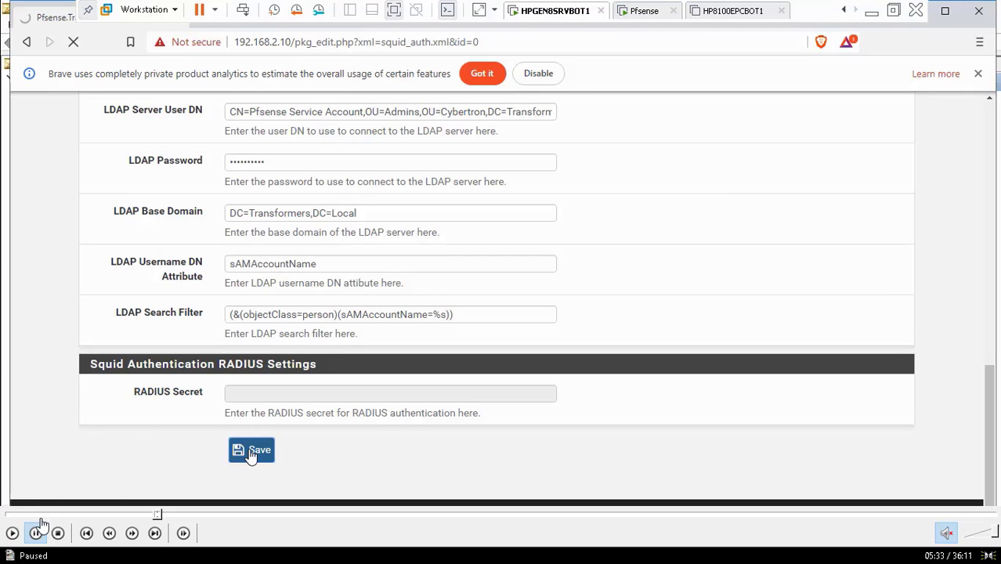
left_click(12, 534)
In ADSI Edit, open TR_InternetAdvanced's properties and bring up its distinguishedName value
left_click(12, 533)
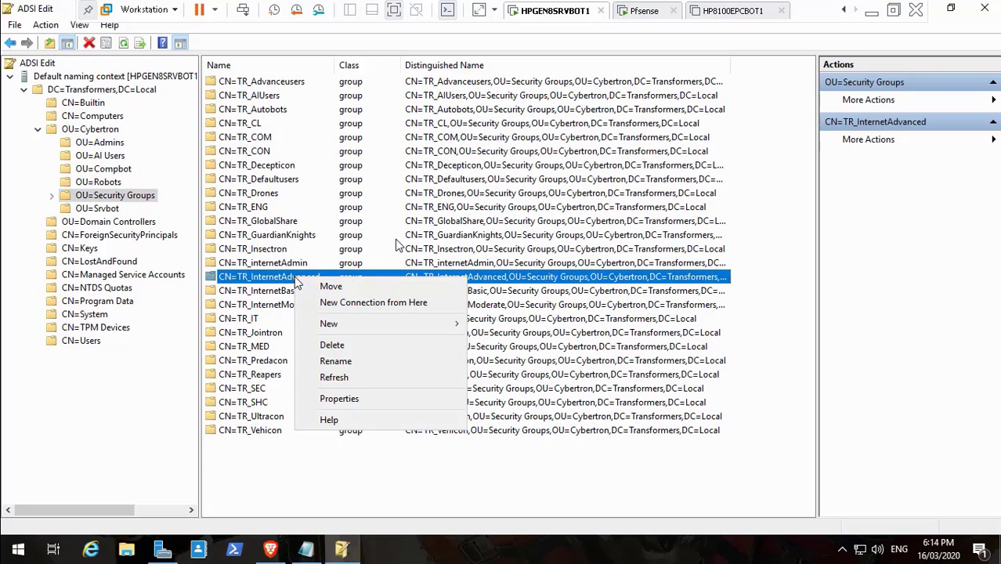
left_click(377, 400)
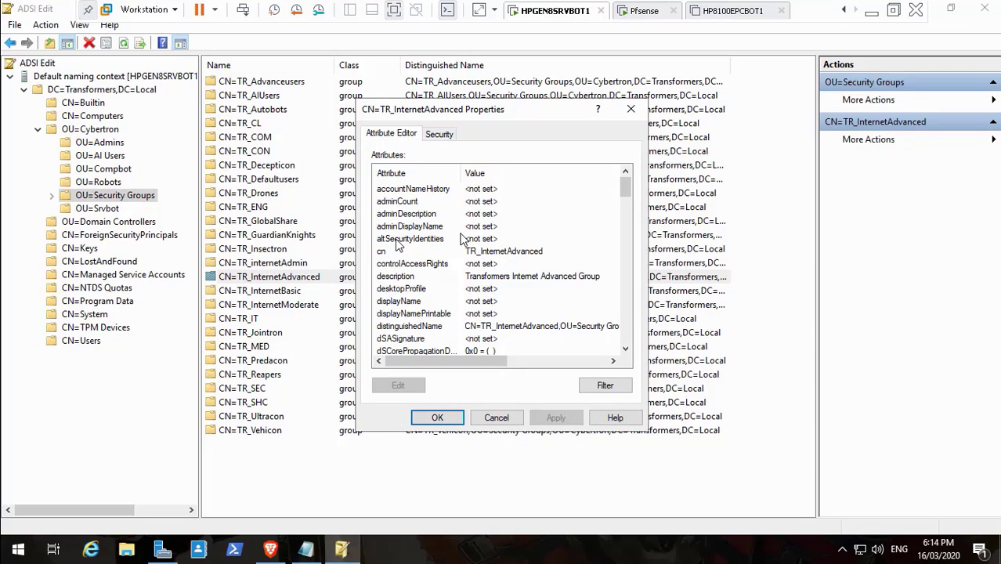
left_click(458, 250)
left_click(392, 274)
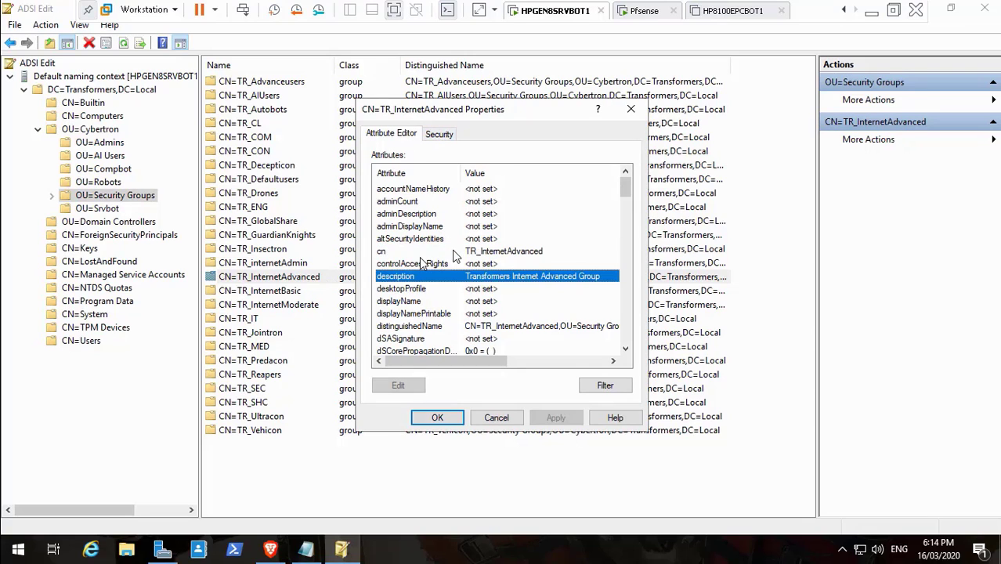
left_click(501, 328)
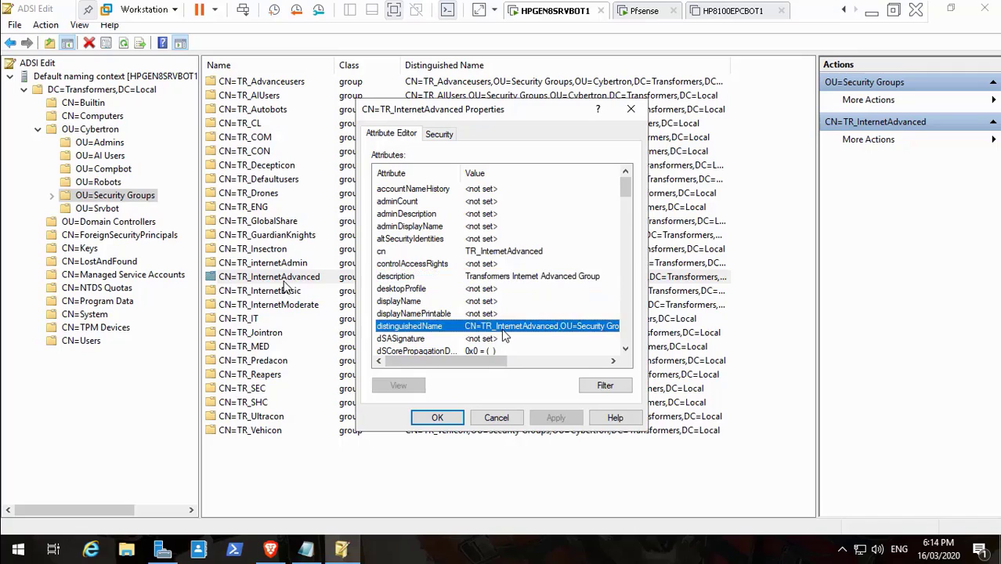
double_click(501, 328)
key("ctrl+c")
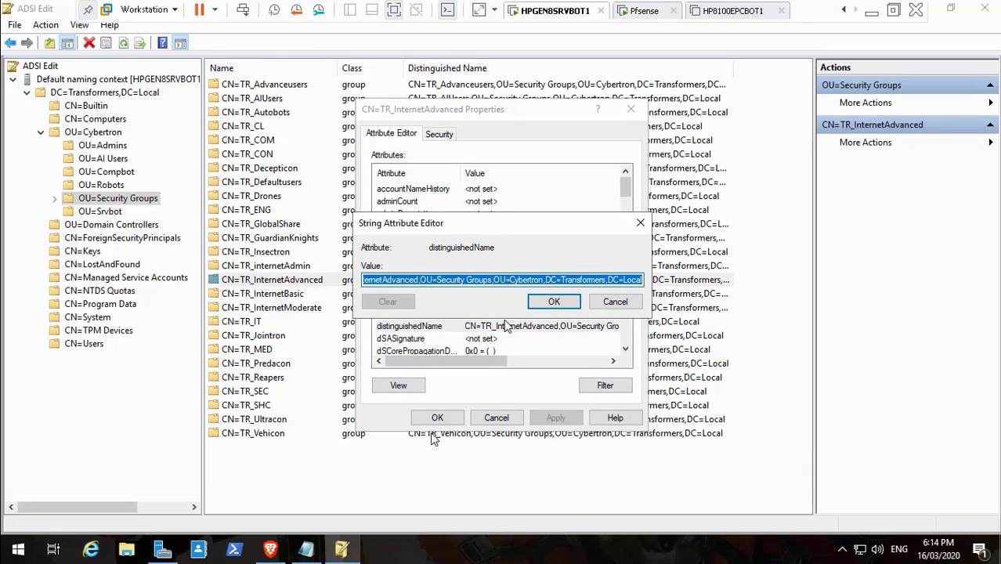
Paste the group's distinguished name onto a free line in Notepad and close both ADSI dialogs
left_click(304, 551)
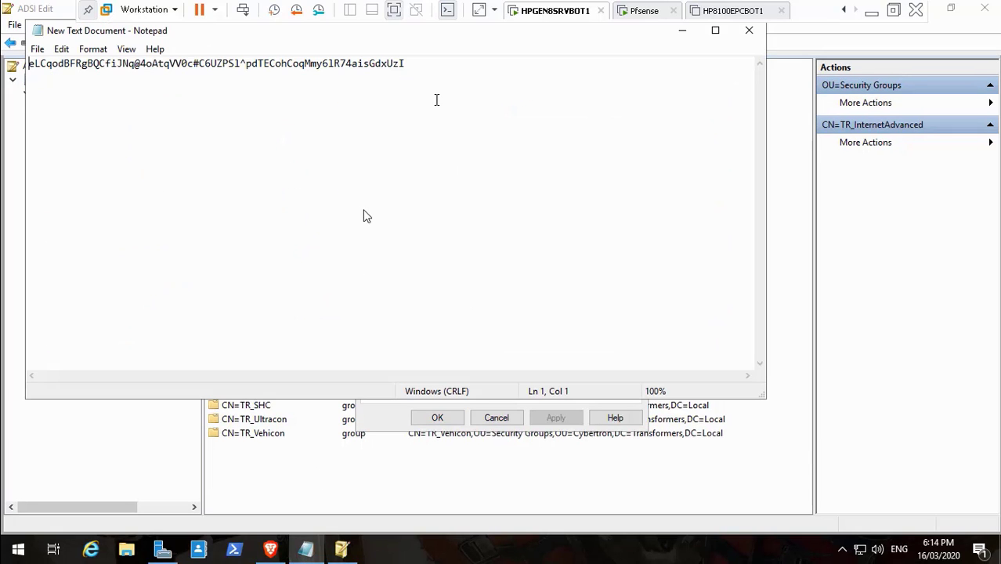
key("Return")
key("Return")
key("Return")
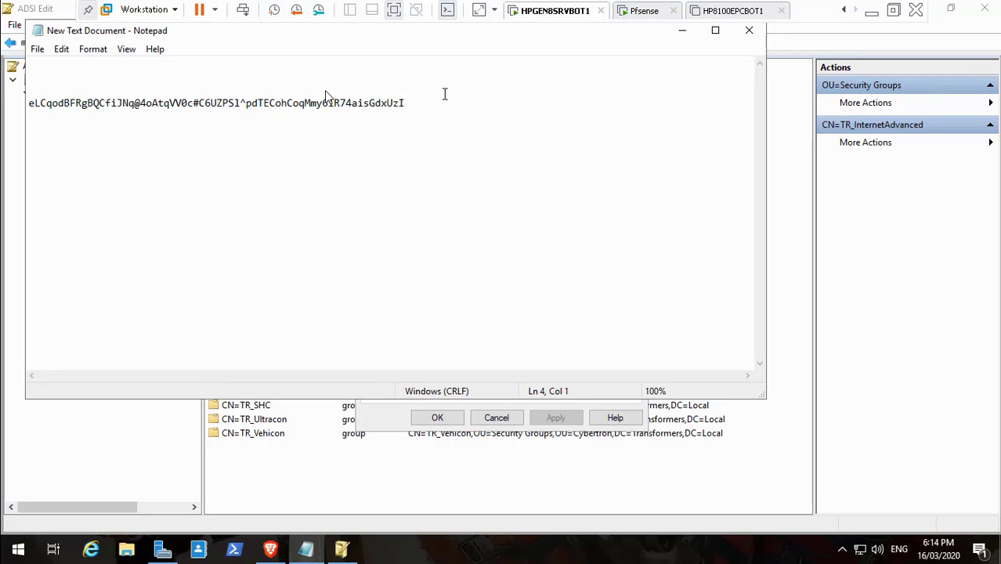
key("BackSpace")
key("BackSpace")
key("BackSpace")
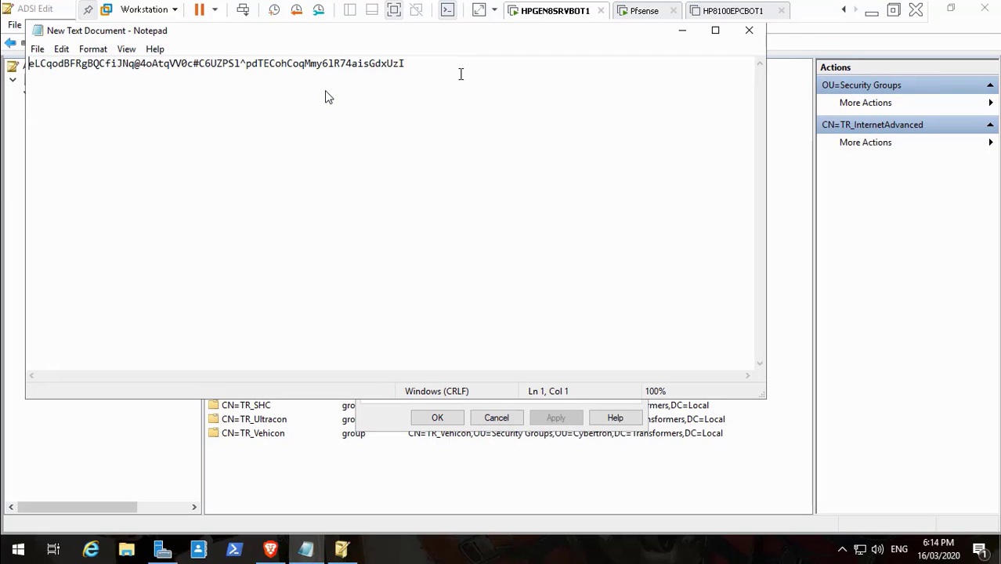
key("Return")
key("Return")
key("Return")
key("ctrl+v")
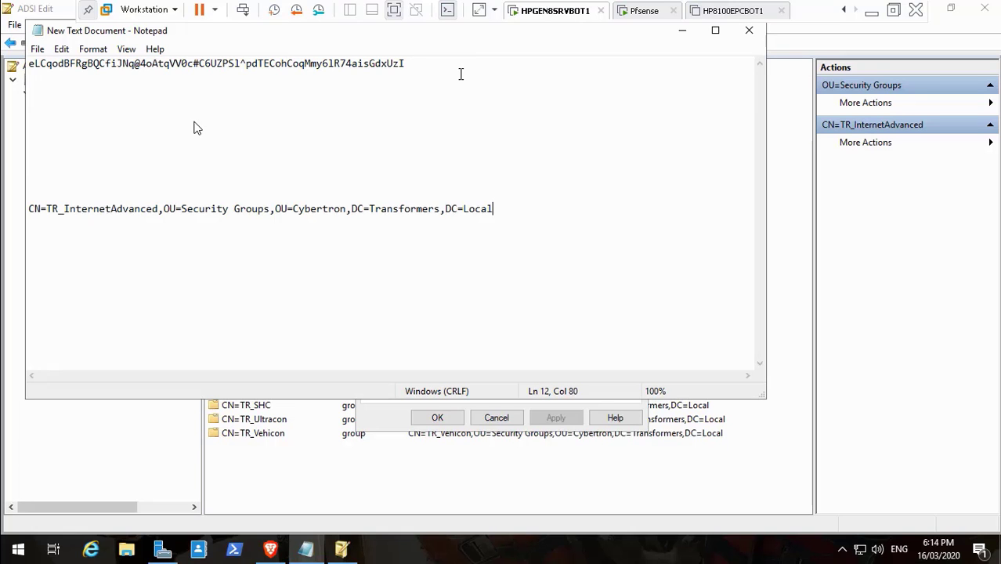
left_click(674, 34)
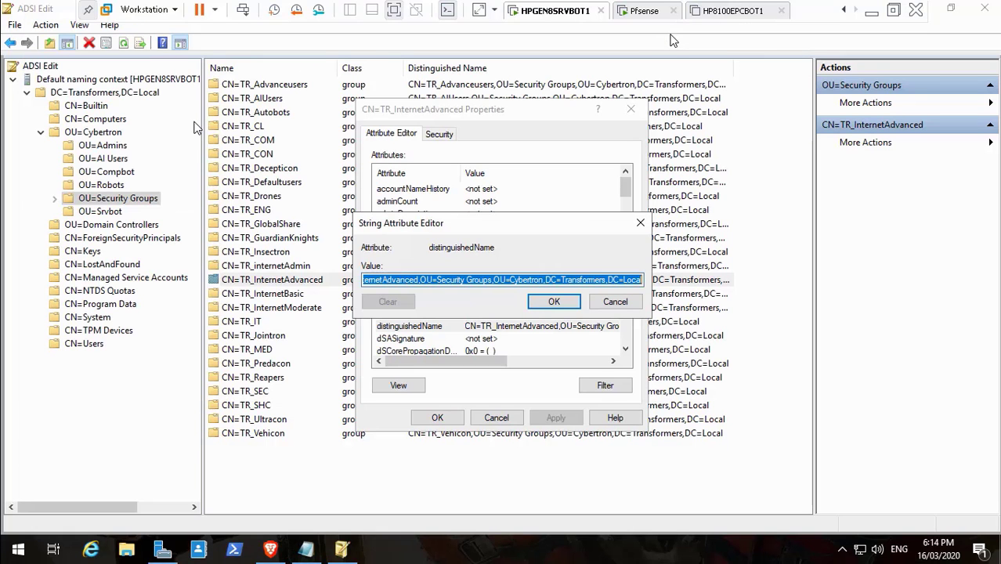
left_click(565, 302)
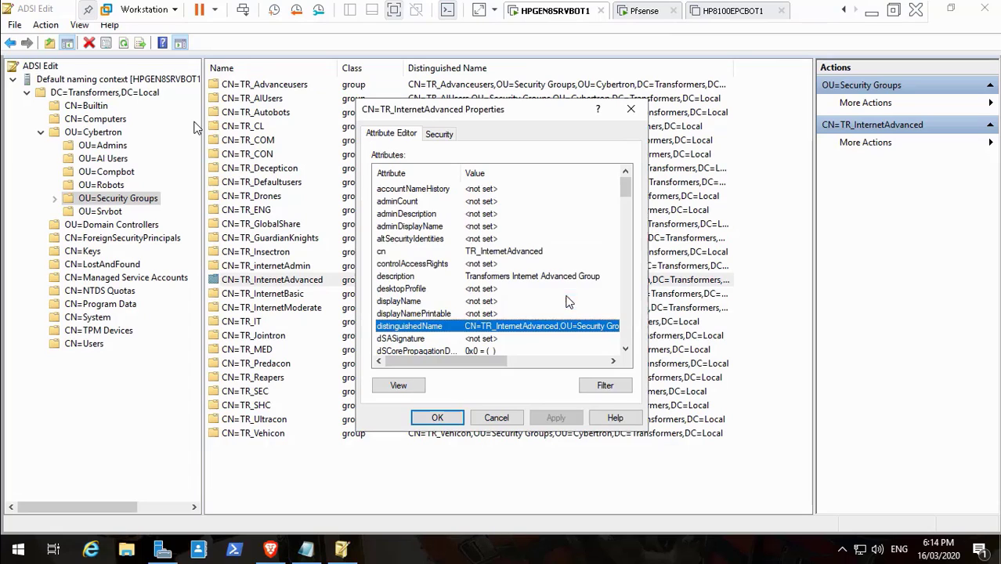
left_click(437, 418)
Open the TR_Advanced entry under Services > SquidGuard Proxy Filter > Groups ACL for editing
left_click(273, 552)
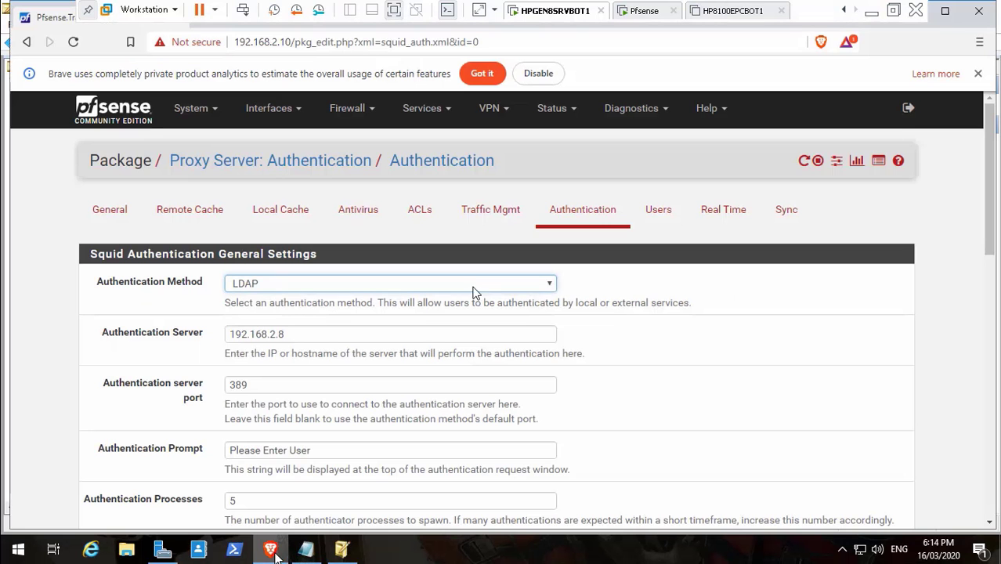
left_click(449, 116)
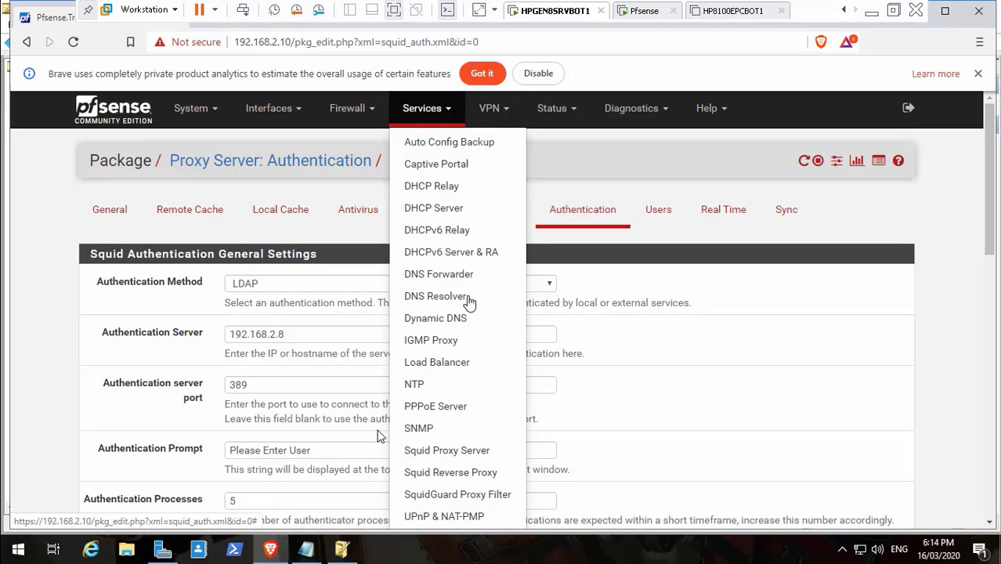
left_click(469, 496)
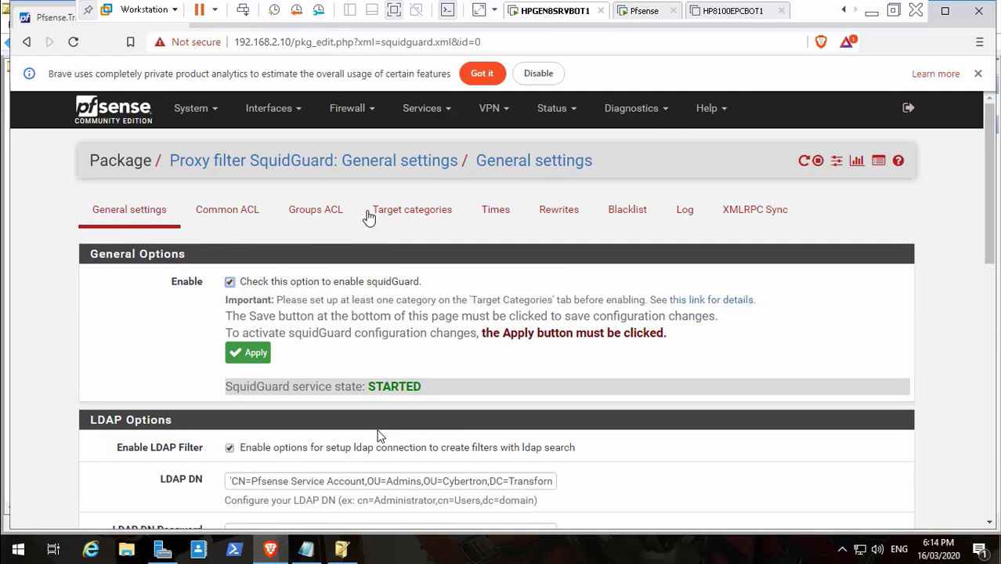
left_click(323, 214)
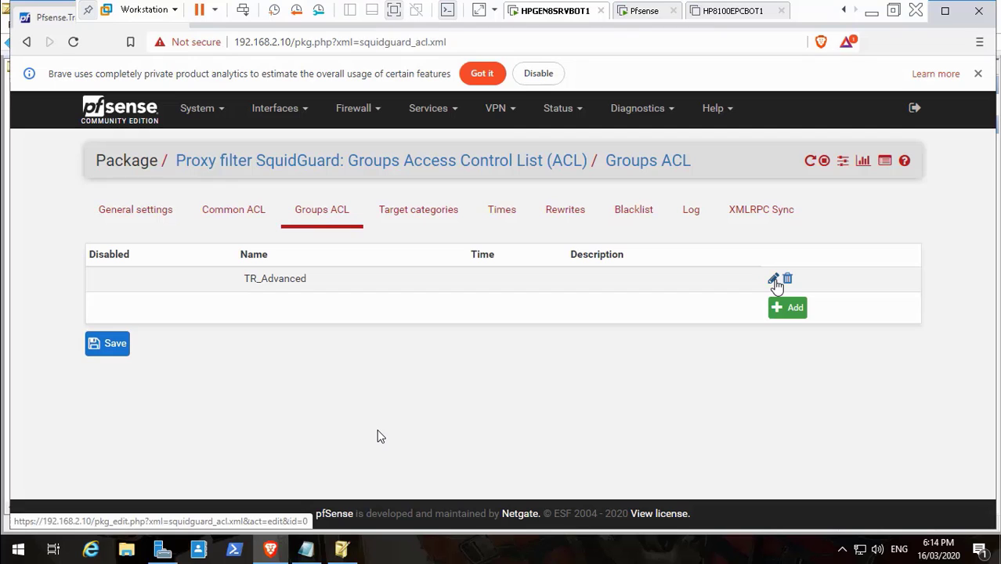
left_click(773, 281)
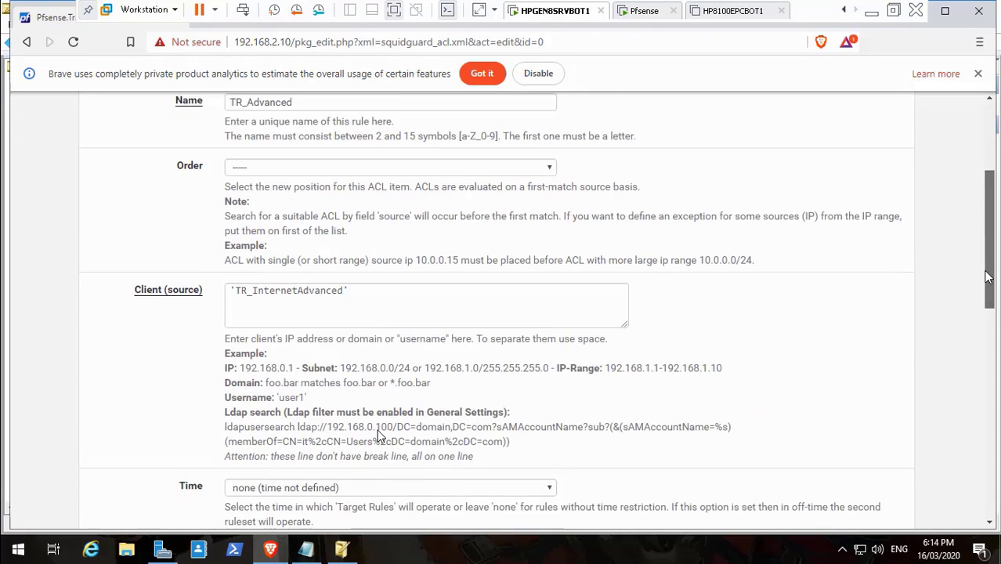
Clear the 'TR_InternetAdvanced' client source entry and inspect the example LDAP search text
left_click_drag(989, 205, 989, 294)
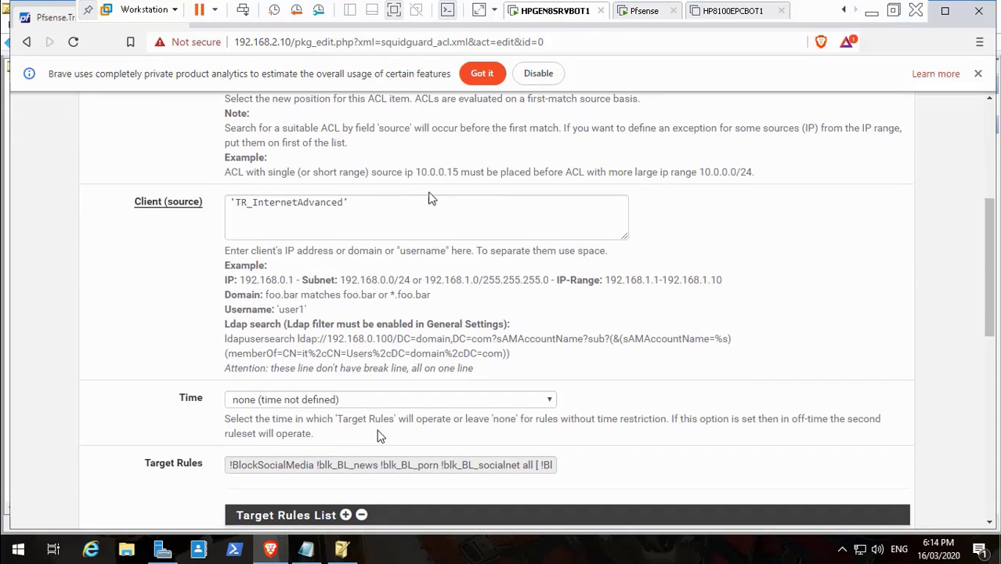
left_click_drag(389, 199, 177, 222)
key("BackSpace")
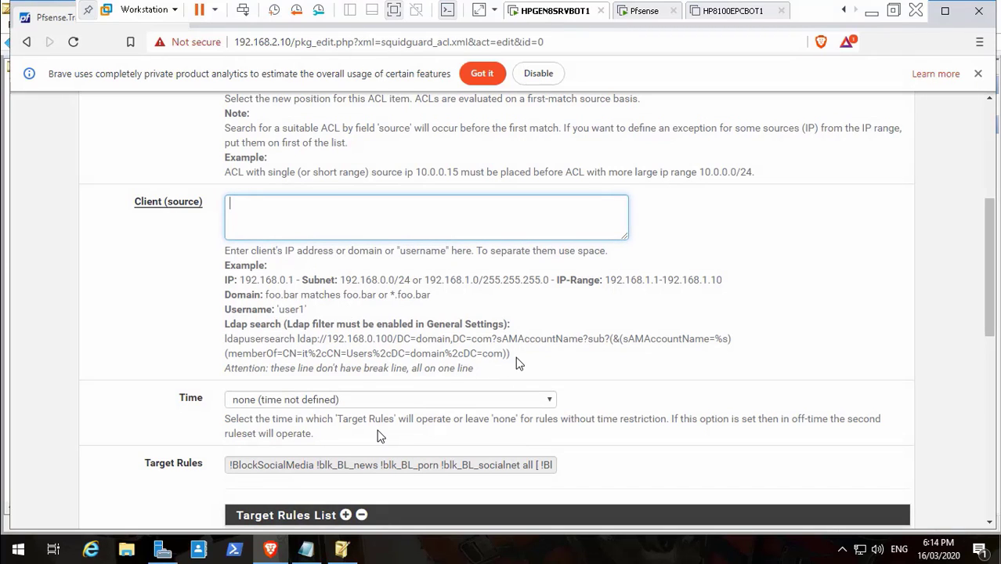
left_click(381, 353)
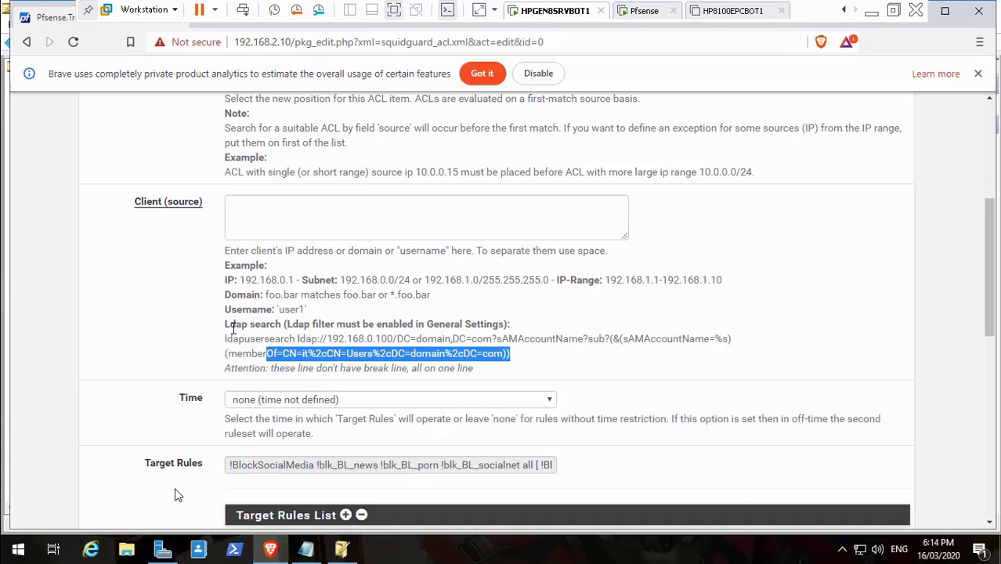
left_click(184, 518)
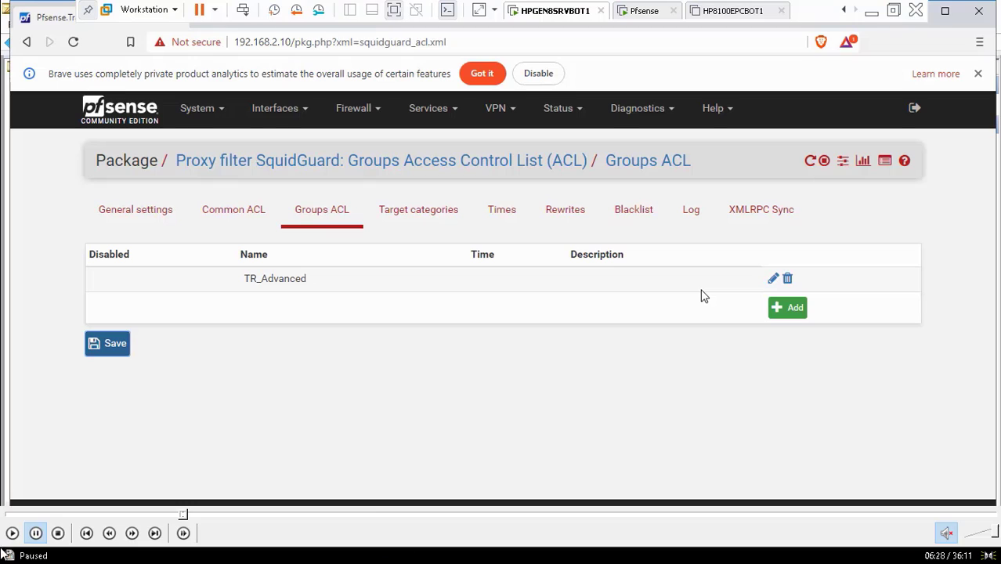
Resume playback of the tutorial video
left_click(12, 534)
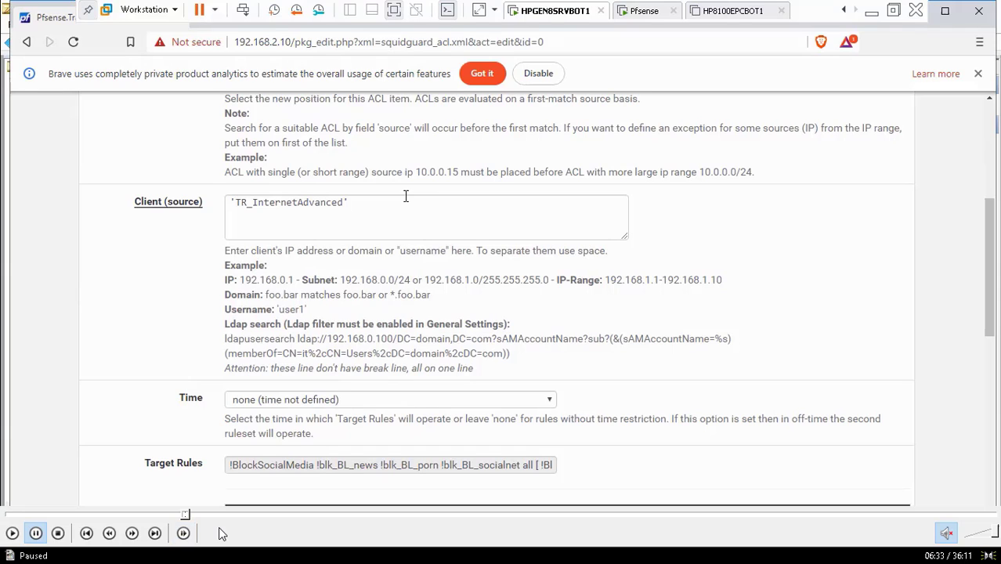
Move over to the Notepad window holding the ldapusersearch example line and group DN
mouse_move(7, 536)
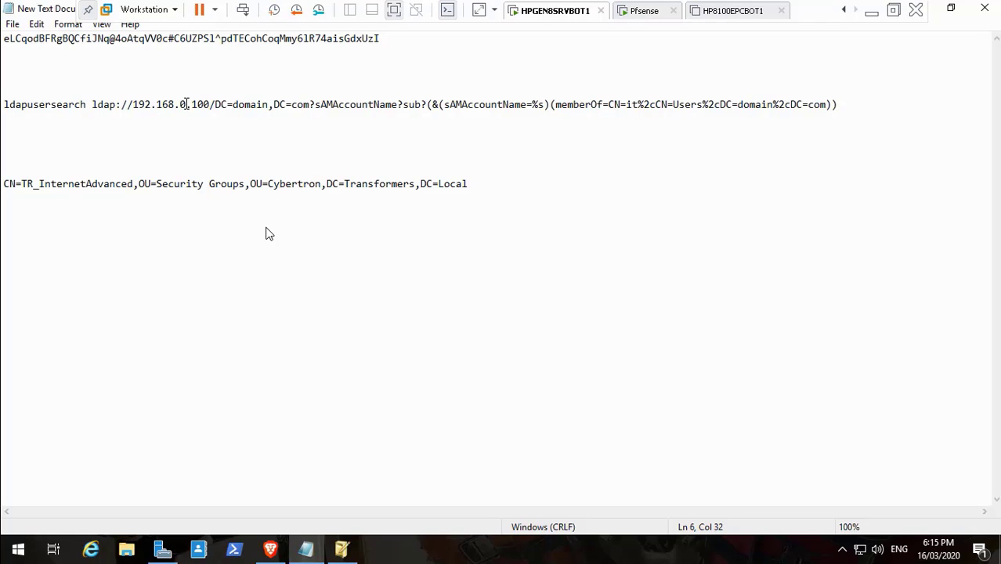
Change the LDAP server address in the ldapusersearch line to 192.168.2.8
key("BackSpace")
type("2")
left_click(209, 104)
key("BackSpace")
key("BackSpace")
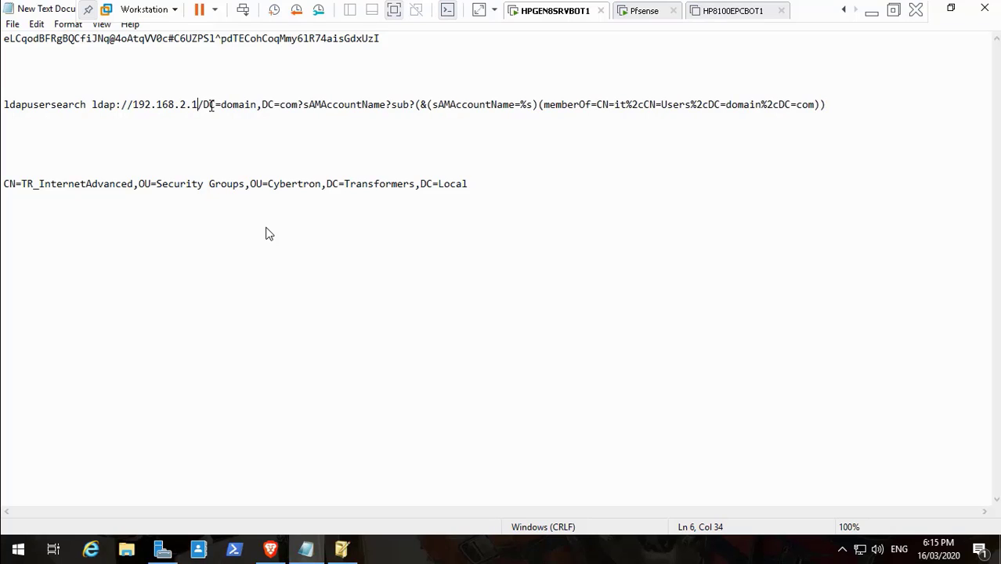
key("BackSpace")
type("8")
Replace domain and com in the search base with Transformers and Local
left_click_drag(415, 185, 346, 185)
key("ctrl+c")
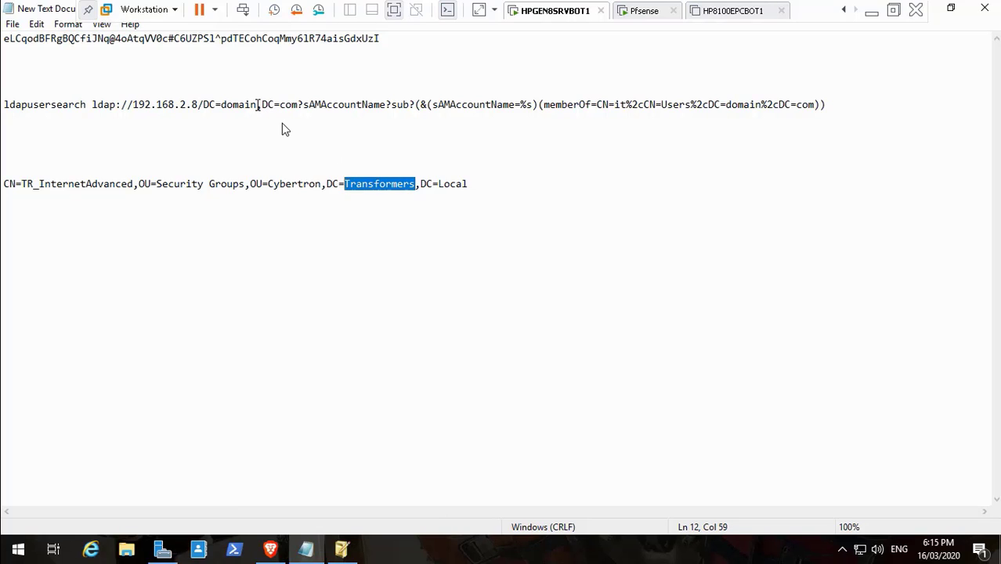
left_click(258, 104)
key("BackSpace")
key("BackSpace")
key("BackSpace")
key("BackSpace")
key("BackSpace")
key("BackSpace")
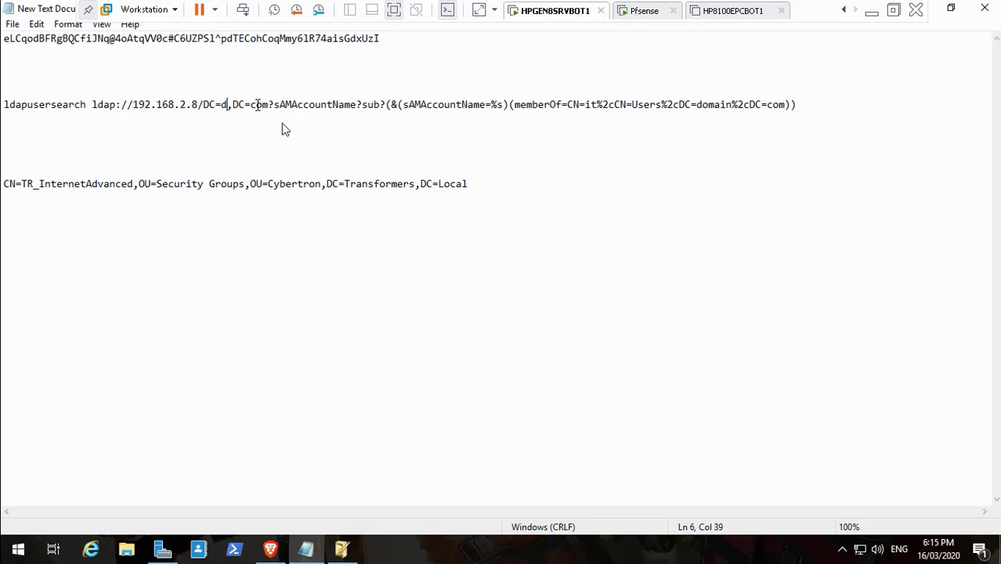
key("ctrl+v")
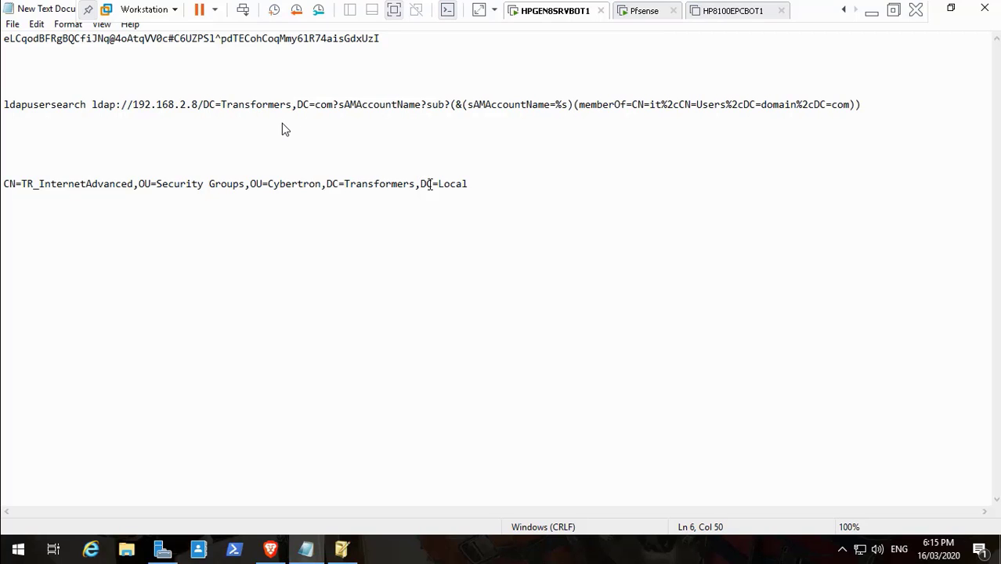
left_click_drag(439, 185, 468, 189)
key("ctrl+c")
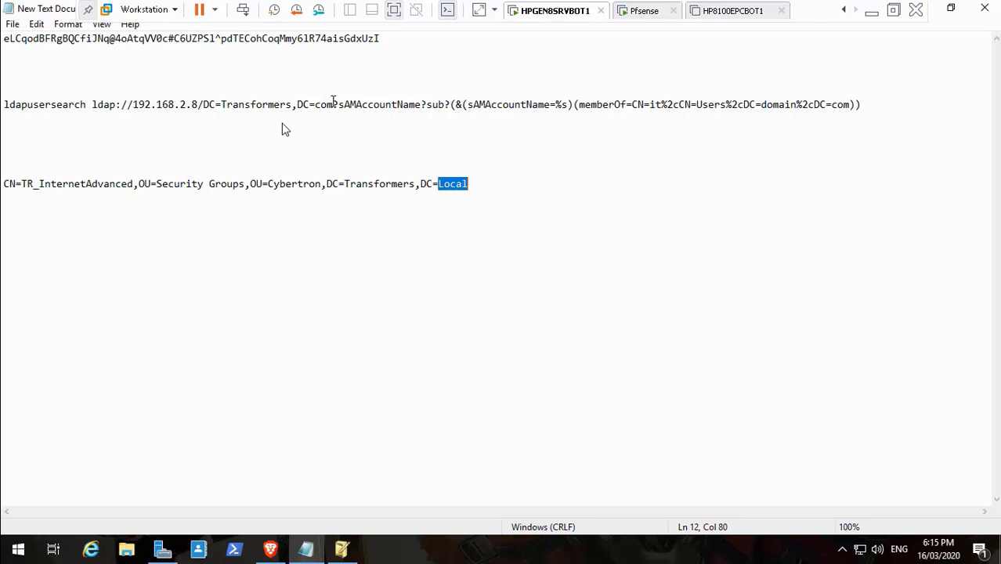
left_click(332, 104)
key("BackSpace")
key("BackSpace")
key("BackSpace")
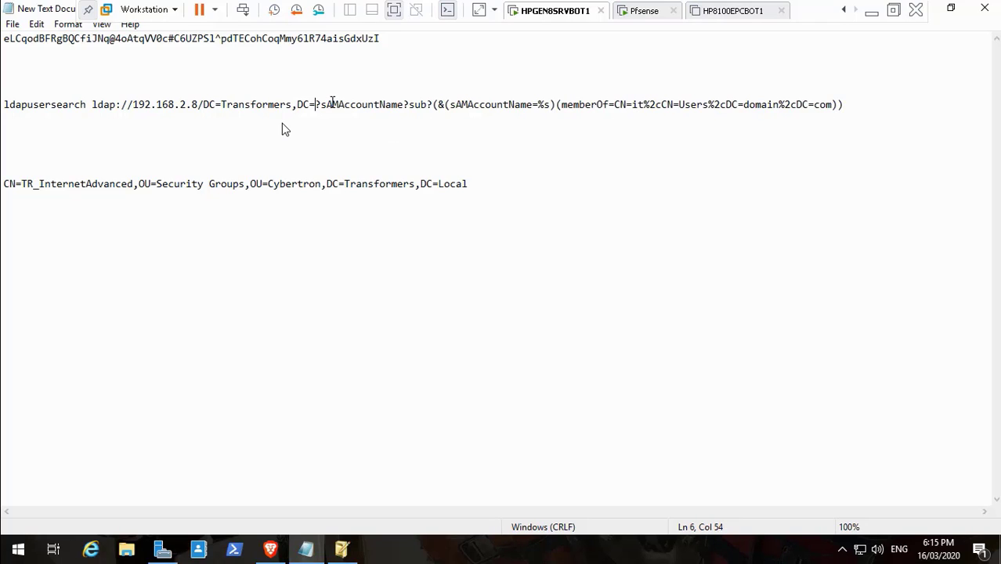
key("ctrl+v")
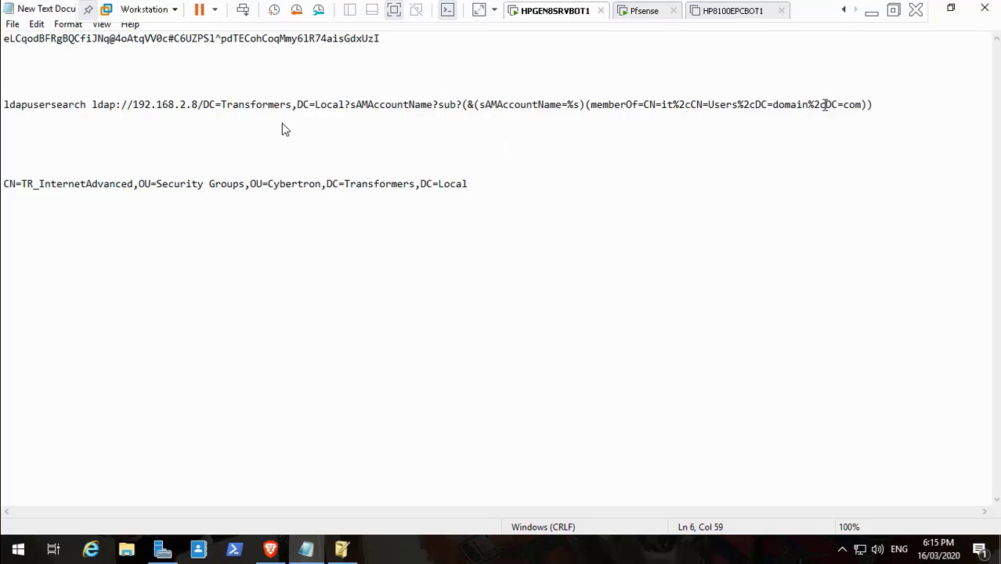
Encode the four commas in the TR_InternetAdvanced group DN as %2c
left_click_drag(826, 105, 810, 106)
key("ctrl+c")
left_click(141, 187)
key("BackSpace")
key("ctrl+v")
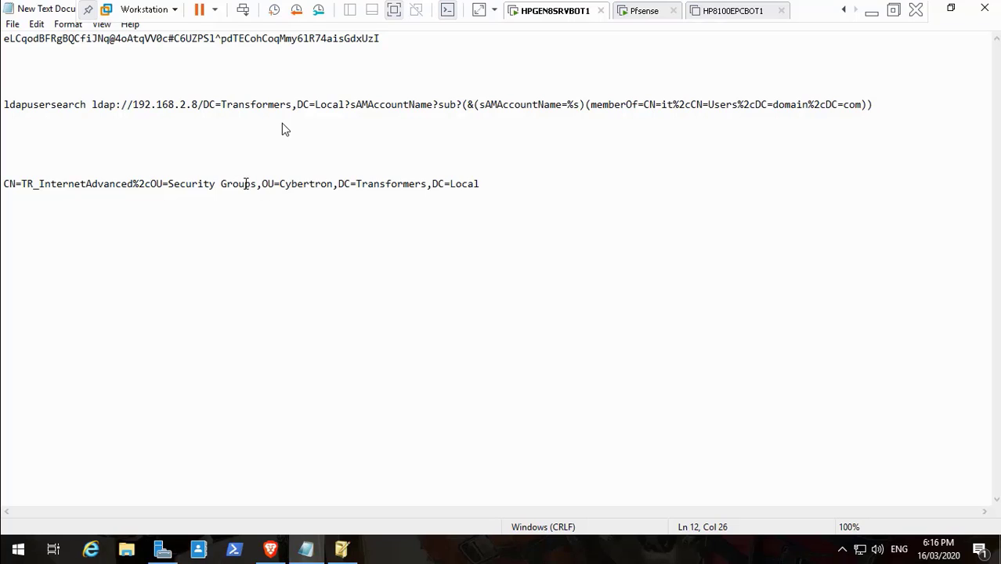
left_click(261, 187)
key("BackSpace")
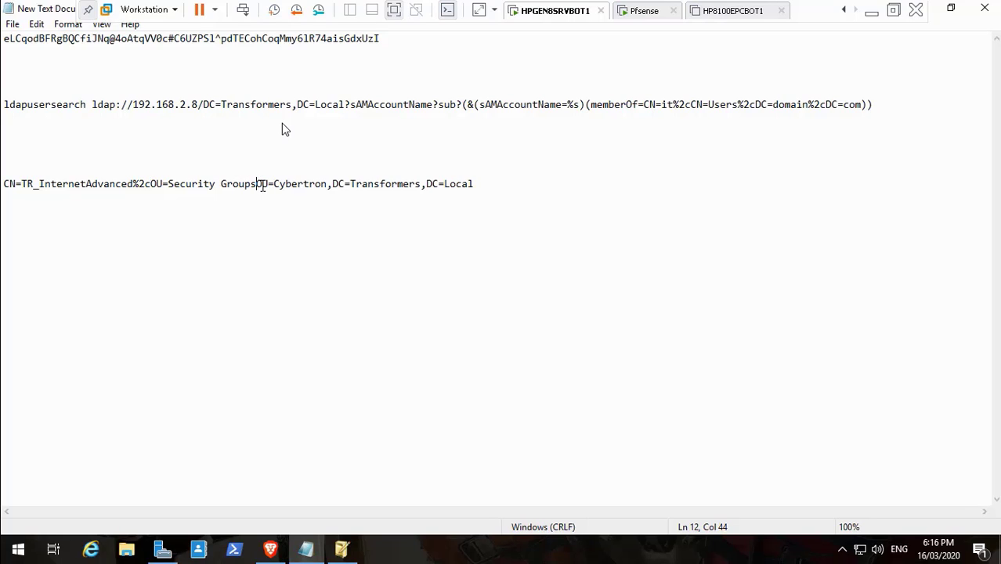
key("ctrl+v")
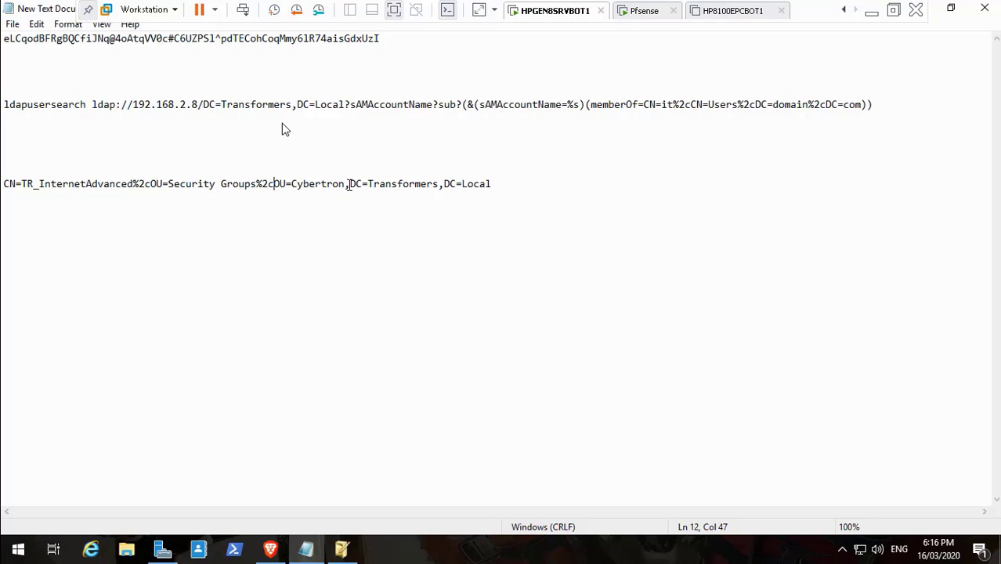
left_click(349, 185)
key("BackSpace")
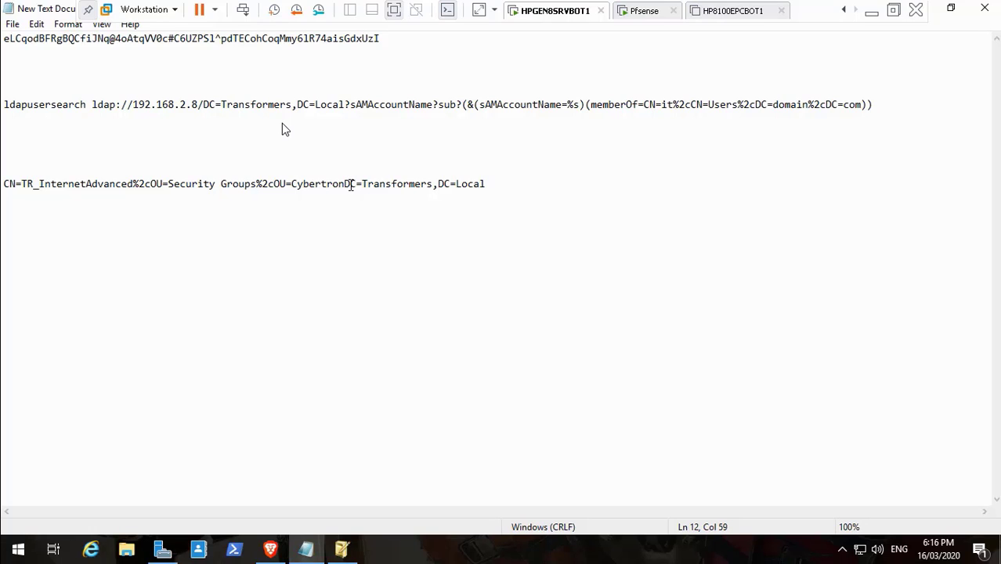
key("ctrl+v")
left_click(454, 185)
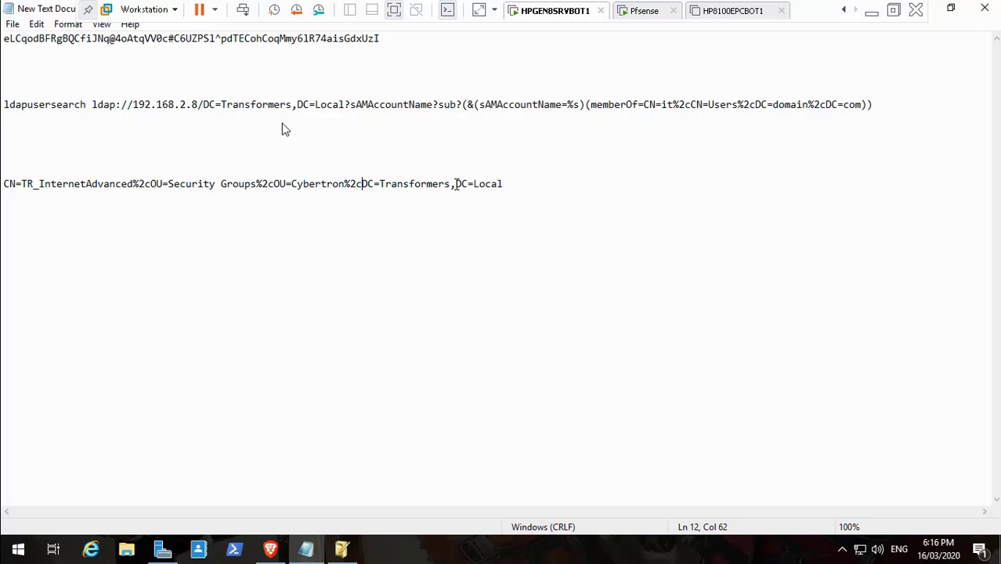
key("BackSpace")
key("ctrl+v")
Replace the example memberOf= group DN with the encoded TR_InternetAdvanced DN
left_click_drag(515, 183, 3, 185)
key("ctrl+c")
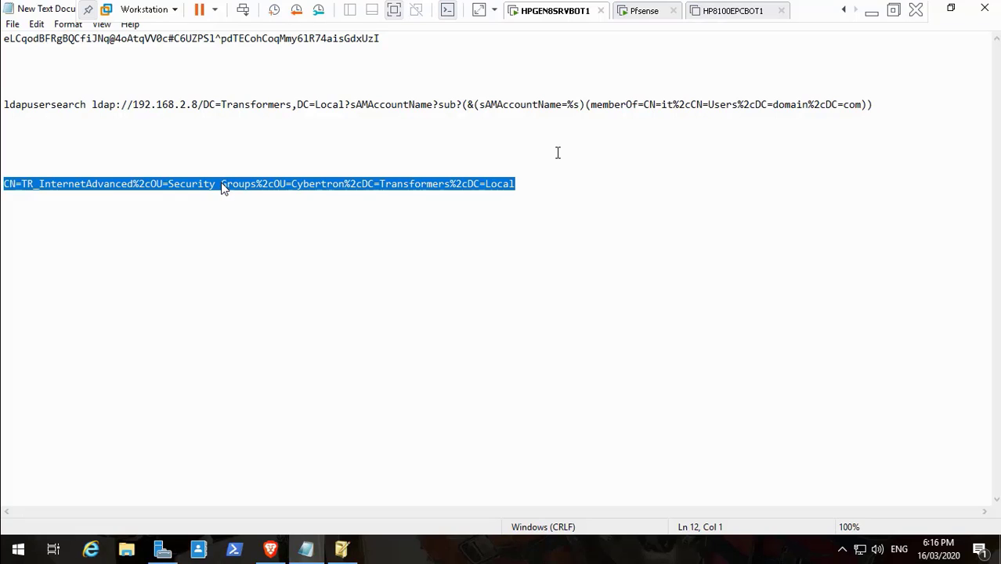
left_click(861, 104)
key("BackSpace")
key("BackSpace")
key("BackSpace")
key("BackSpace")
key("BackSpace")
key("BackSpace")
key("BackSpace")
key("BackSpace")
key("BackSpace")
key("BackSpace")
key("BackSpace")
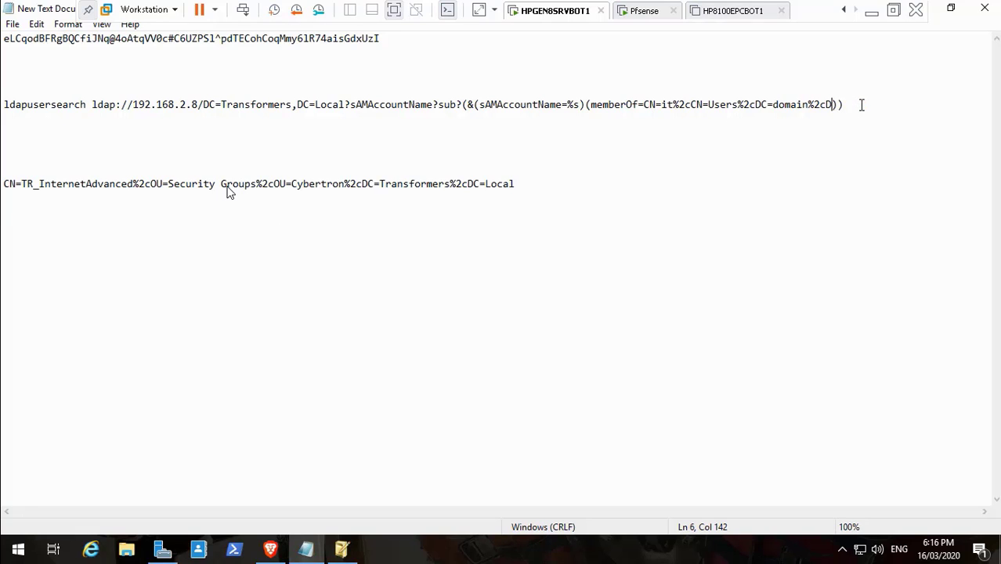
key("BackSpace")
key("BackSpace")
key("BackSpace")
key("BackSpace")
key("BackSpace")
key("BackSpace")
key("BackSpace")
key("BackSpace")
key("BackSpace")
key("BackSpace")
key("BackSpace")
key("BackSpace")
key("BackSpace")
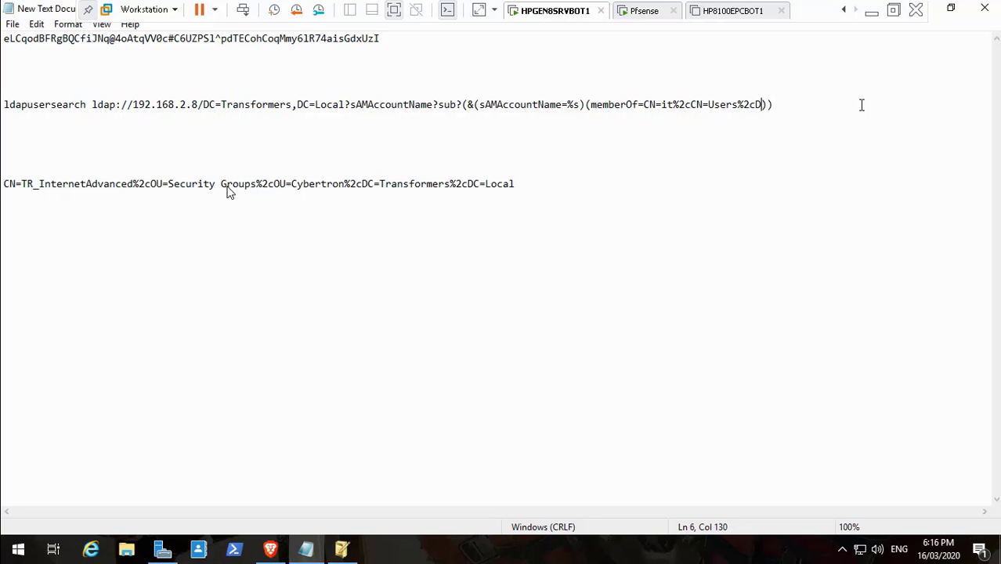
key("BackSpace")
key("BackSpace")
key("BackSpace")
key("BackSpace")
key("BackSpace")
key("BackSpace")
key("BackSpace")
key("BackSpace")
key("BackSpace")
key("BackSpace")
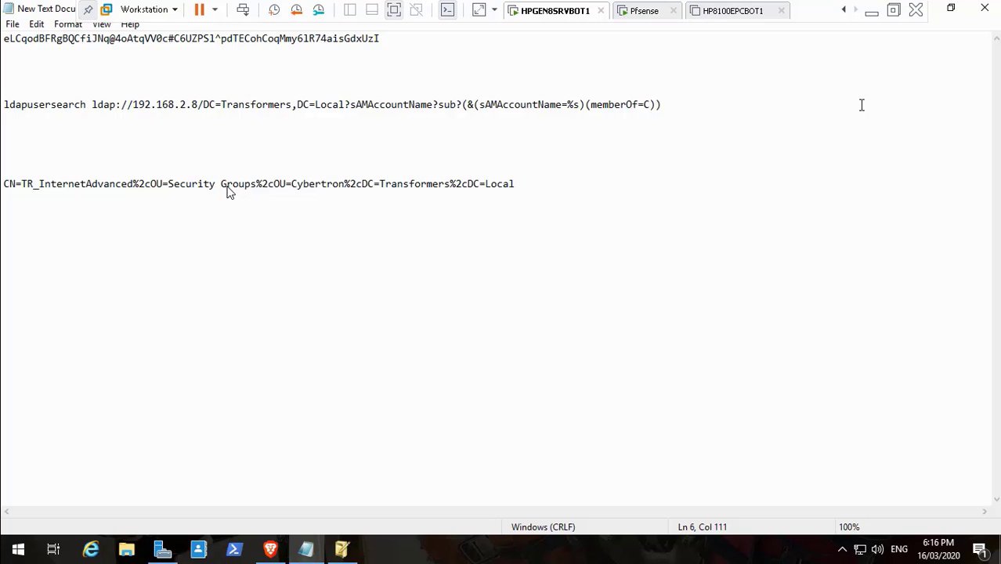
key("ctrl+v")
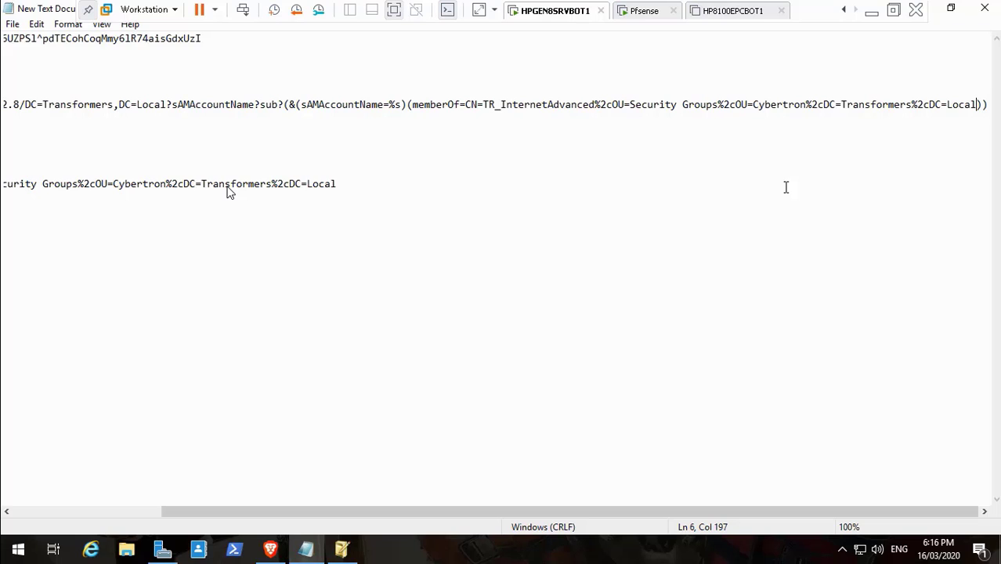
Select the complete finished ldapusersearch query line for copying
left_click_drag(610, 514, 461, 515)
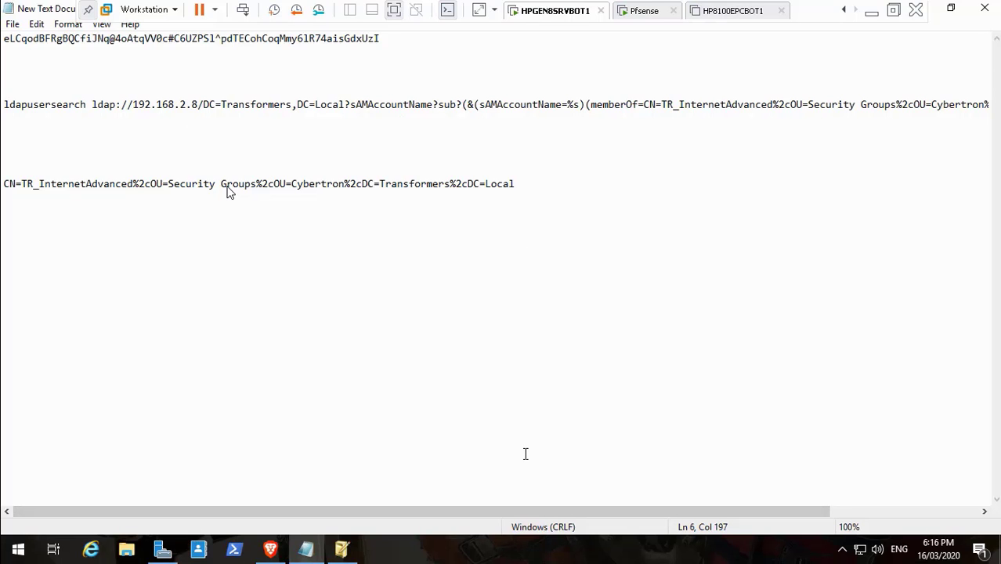
left_click_drag(568, 514, 719, 517)
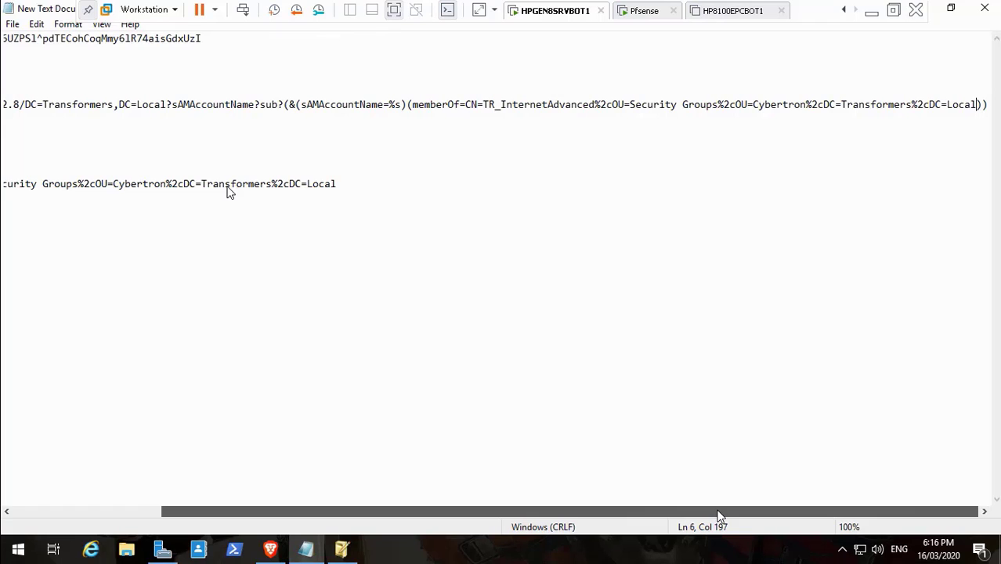
mouse_move(719, 517)
left_mouse_down()
mouse_move(798, 511)
mouse_move(909, 204)
left_mouse_up()
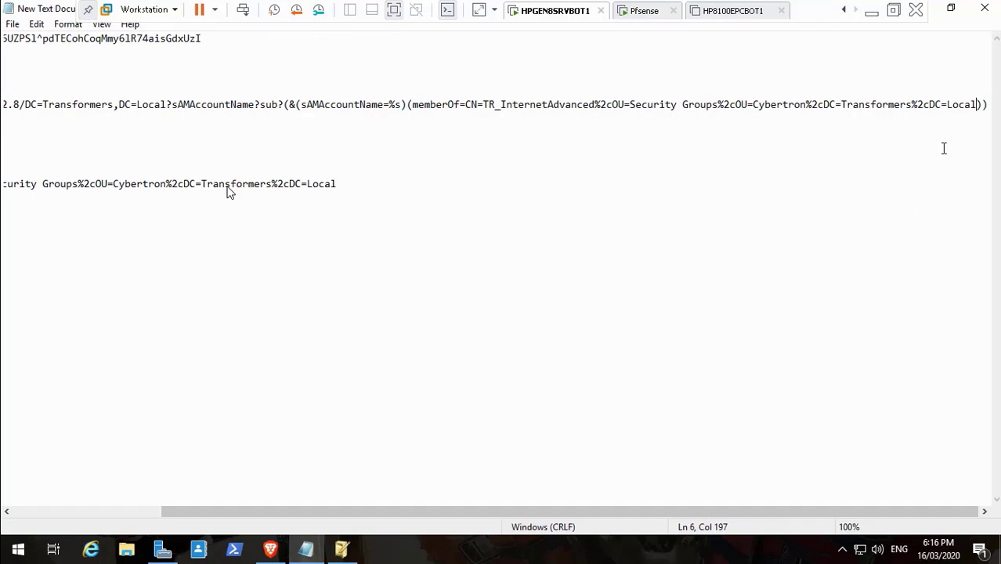
left_click(614, 174)
left_click_drag(556, 119, 2, 100)
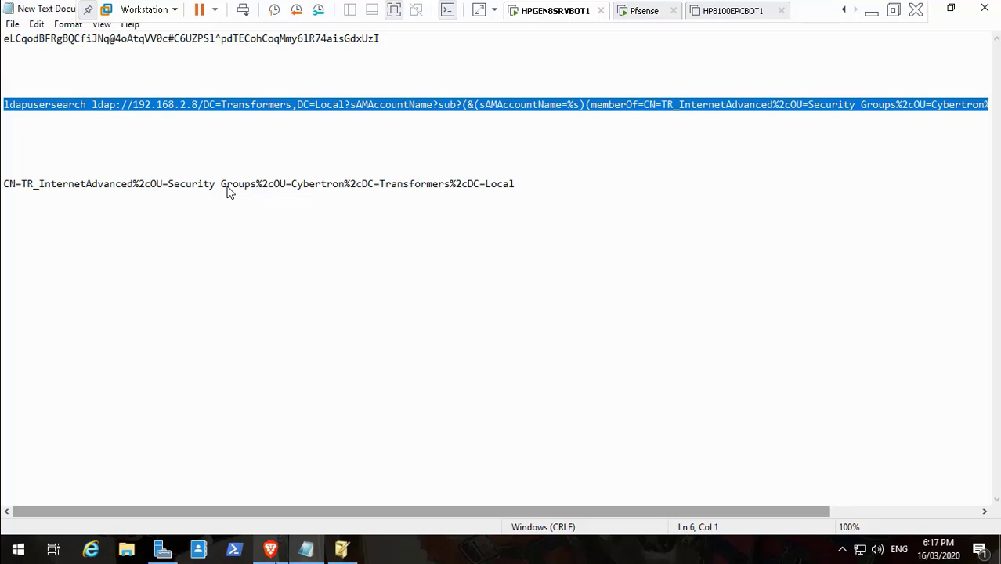
left_click(270, 549)
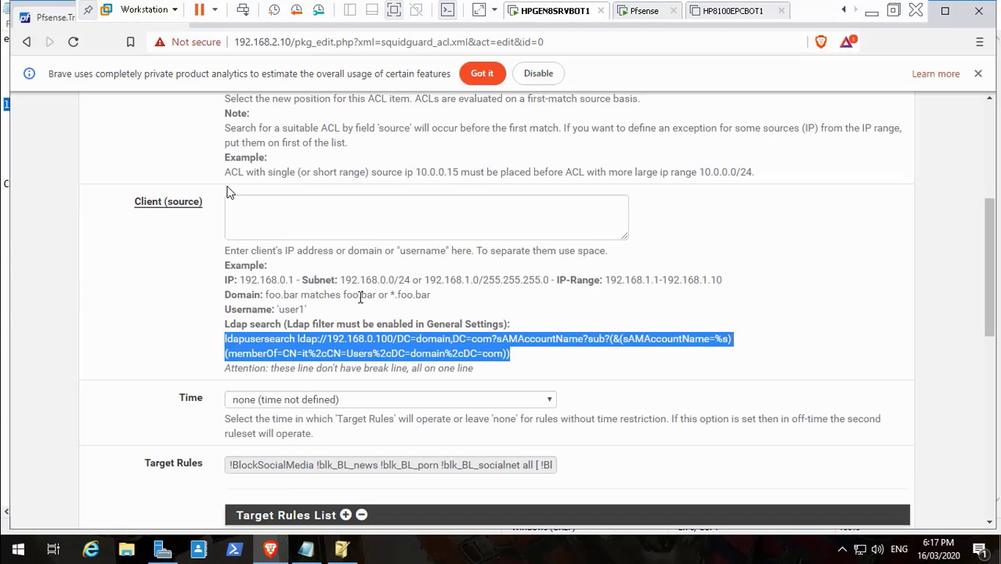
Paste the ldapusersearch query into TR_Advanced's Client (source) and save the ACL
left_click(295, 211)
key("ctrl+v")
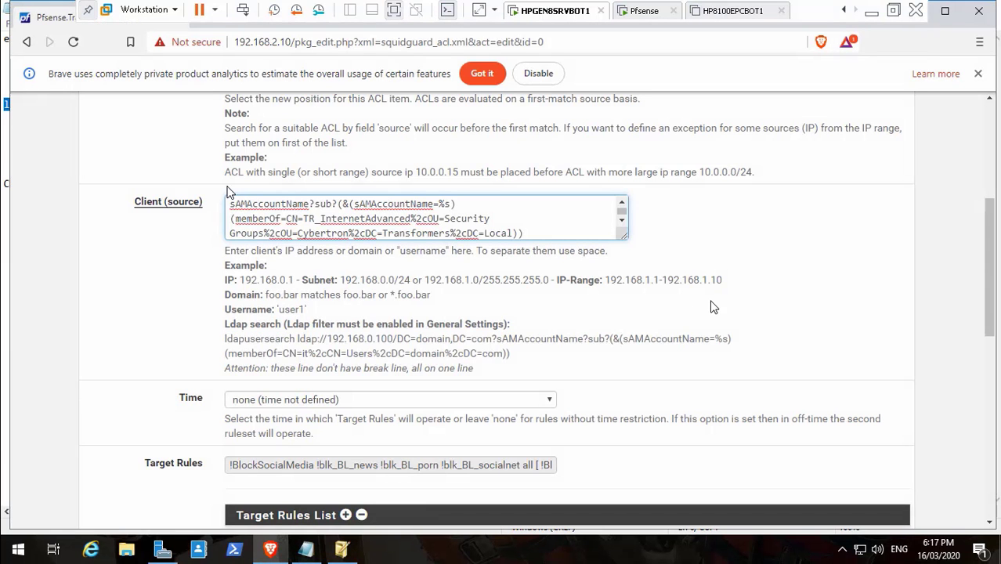
left_click_drag(994, 274, 994, 481)
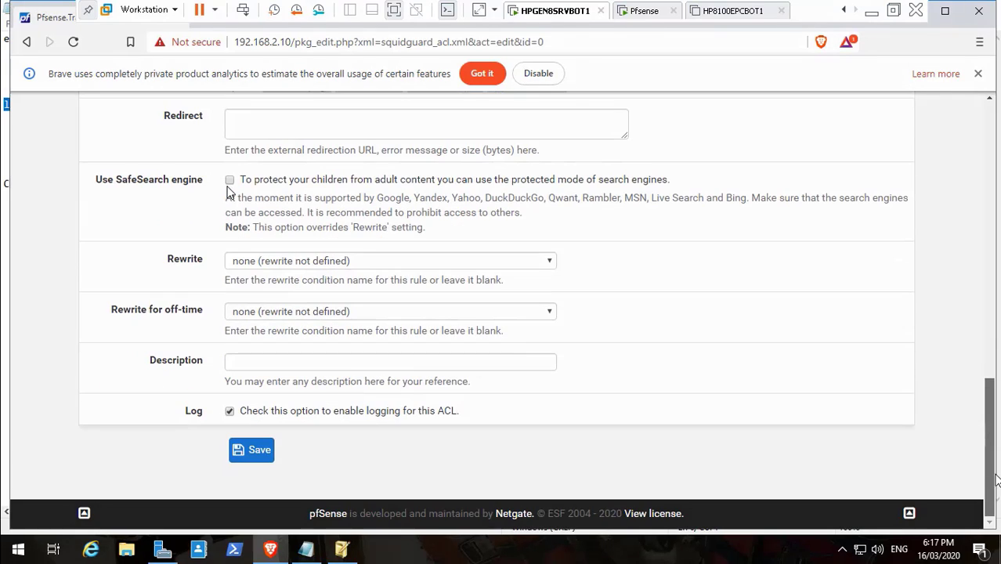
left_click(246, 451)
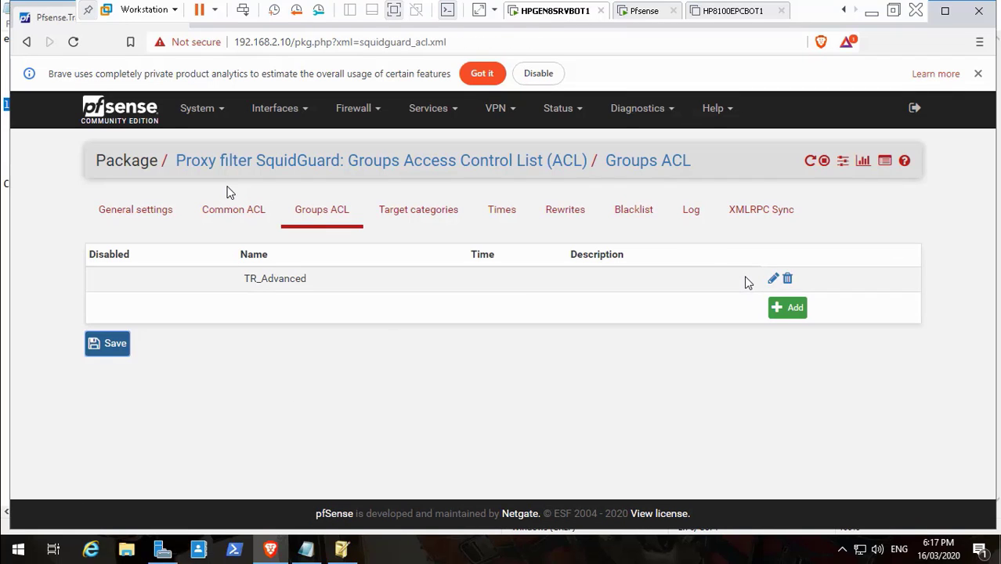
left_click(128, 216)
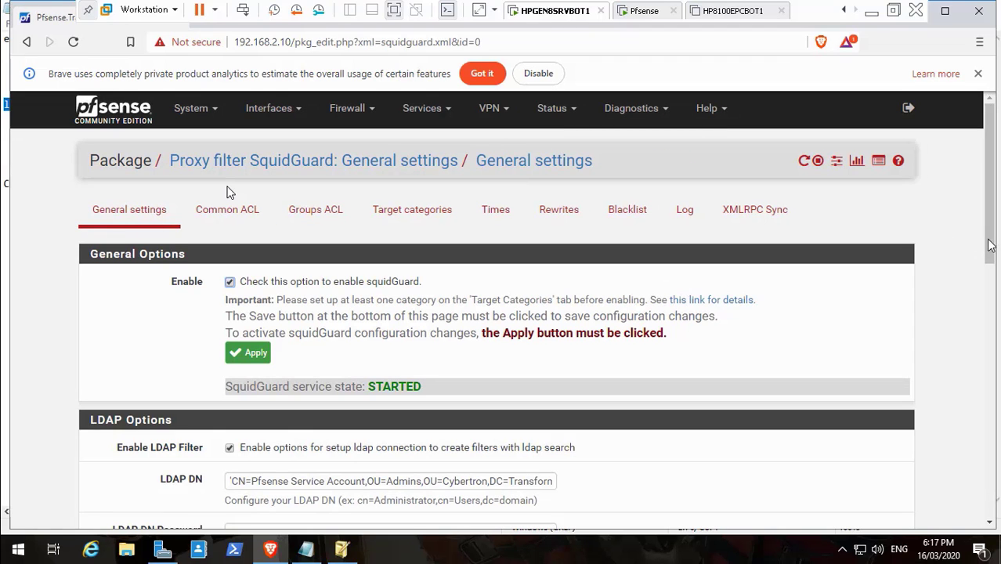
Delete the trailing quote after DC=Local in the SquidGuard LDAP DN, then save and apply
scroll(993, 227, "down", 2)
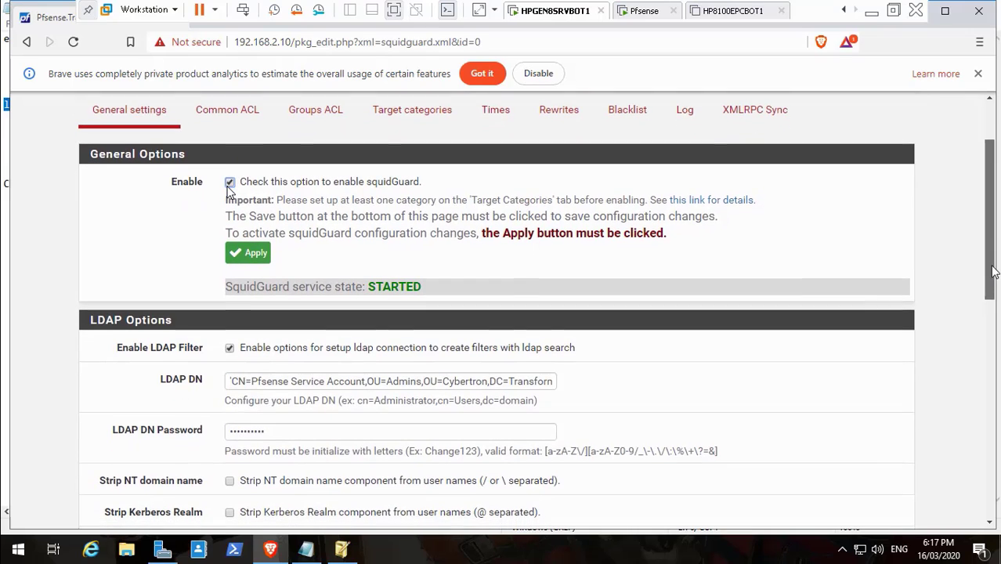
left_click(233, 378)
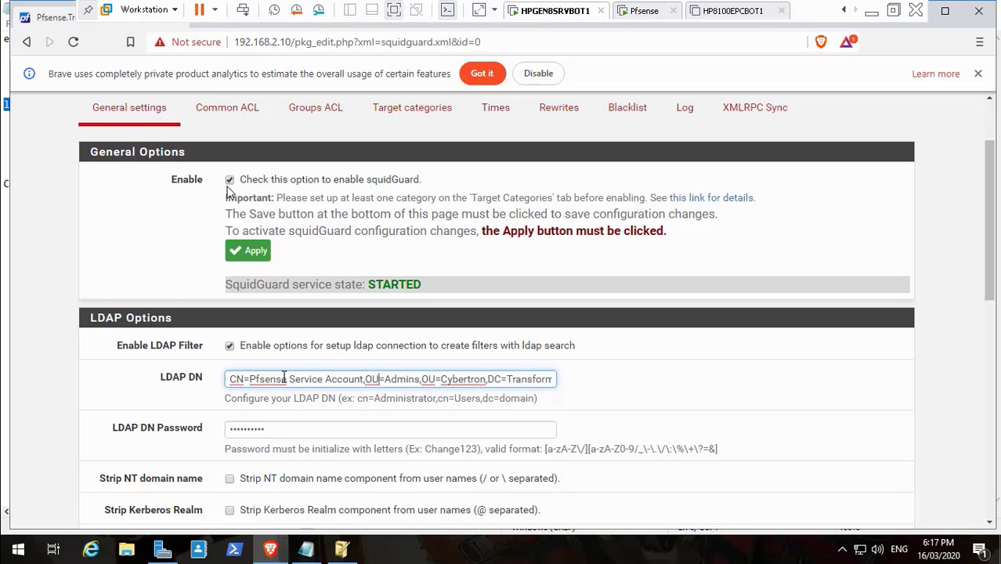
key("Right")
key("Right")
key("Right")
key("Right")
key("Right")
key("Right")
key("Right")
key("Right")
key("Right")
key("Right")
key("Right")
key("Right")
key("Right")
key("Right")
key("Right")
key("Right")
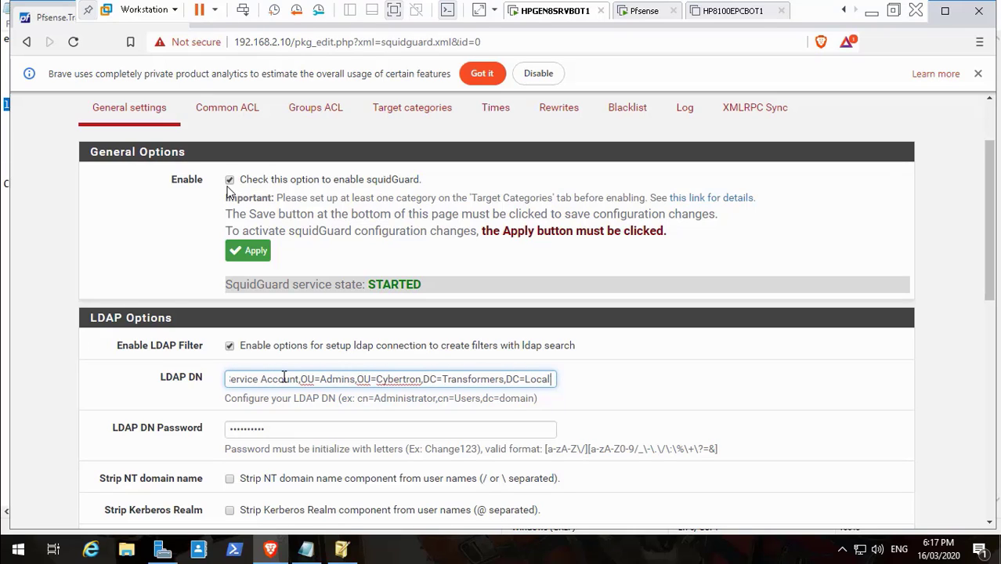
key("BackSpace")
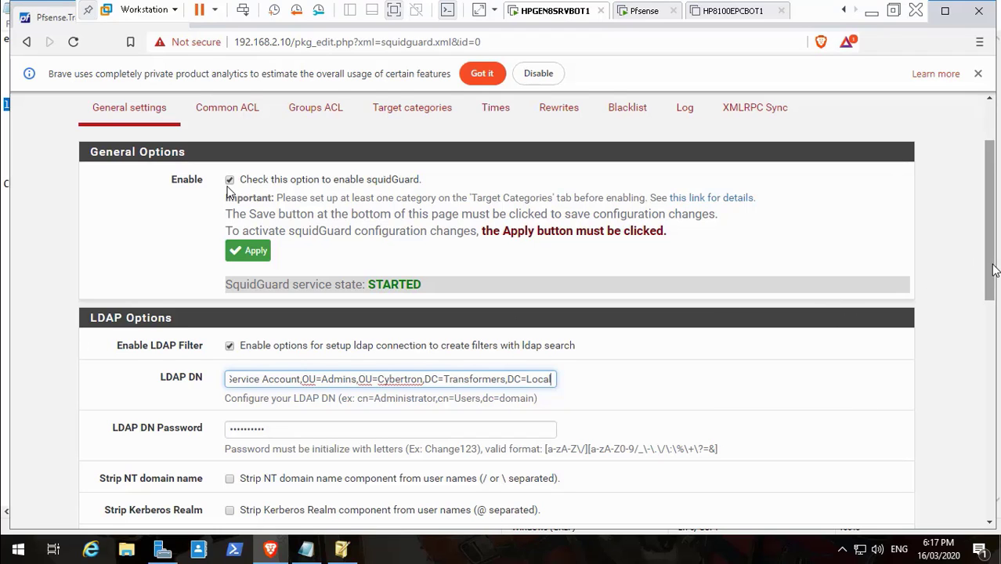
left_click_drag(988, 263, 988, 480)
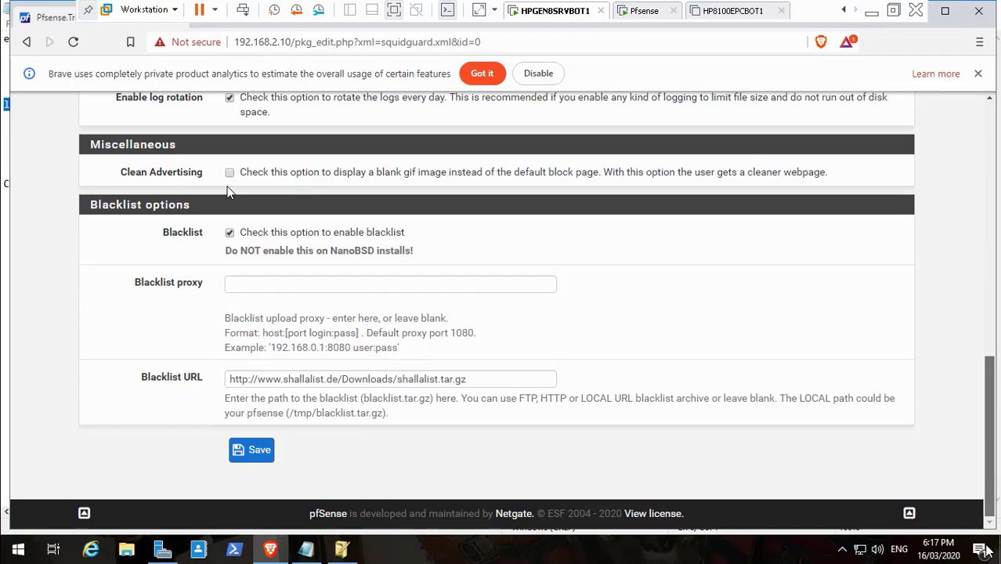
left_click(251, 460)
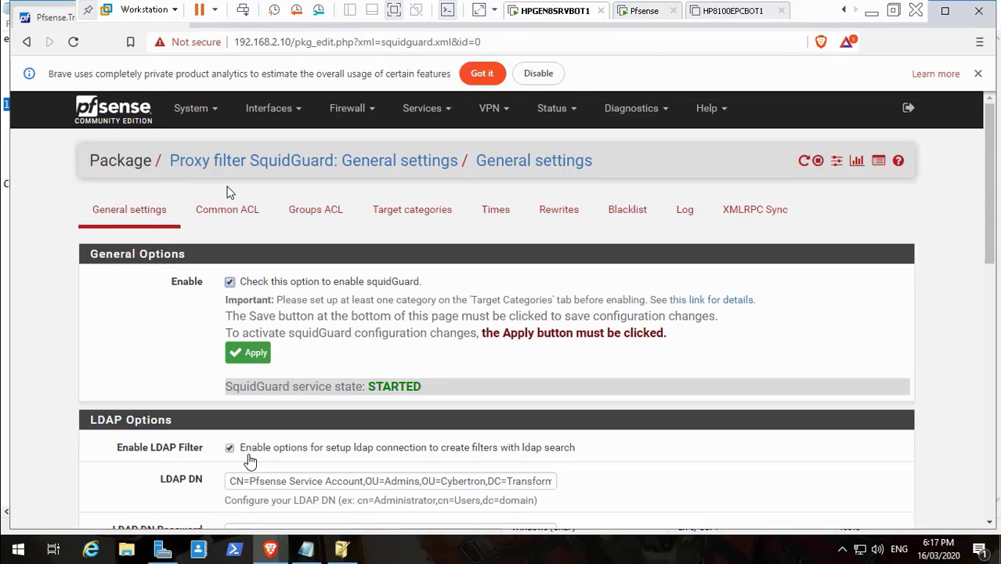
left_click(257, 353)
Recheck the saved LDAP DN value, then return to the Groups ACL list
left_click(364, 483)
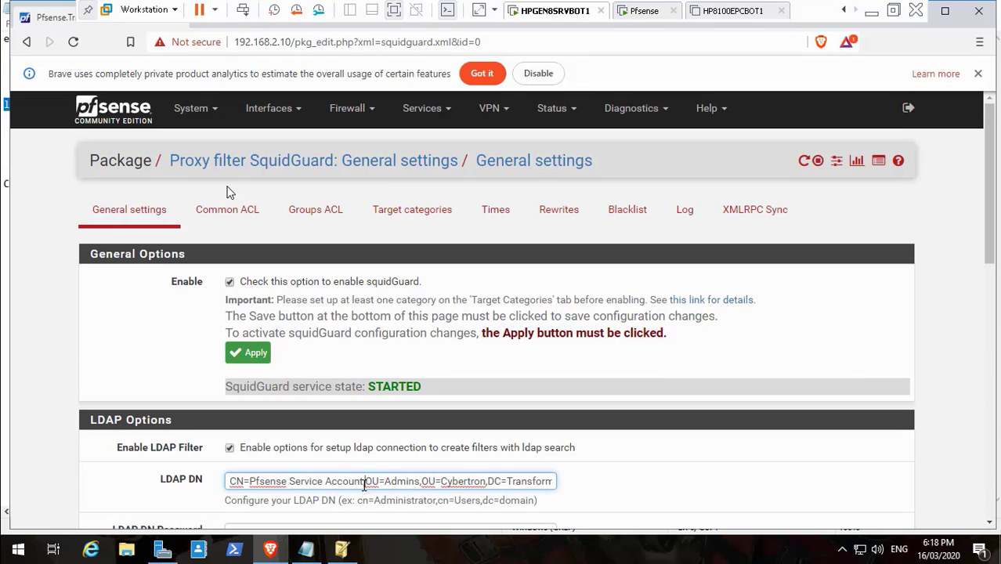
key("Right")
key("Right")
key("Right")
key("Right")
key("Right")
key("Right")
key("Right")
key("Right")
key("Right")
key("Right")
key("Right")
key("Right")
key("Right")
key("Right")
key("Right")
key("Right")
key("Right")
key("Right")
key("Right")
key("Right")
key("Right")
key("Right")
key("Right")
key("Right")
key("Right")
key("Right")
key("Right")
key("Right")
key("Right")
key("Right")
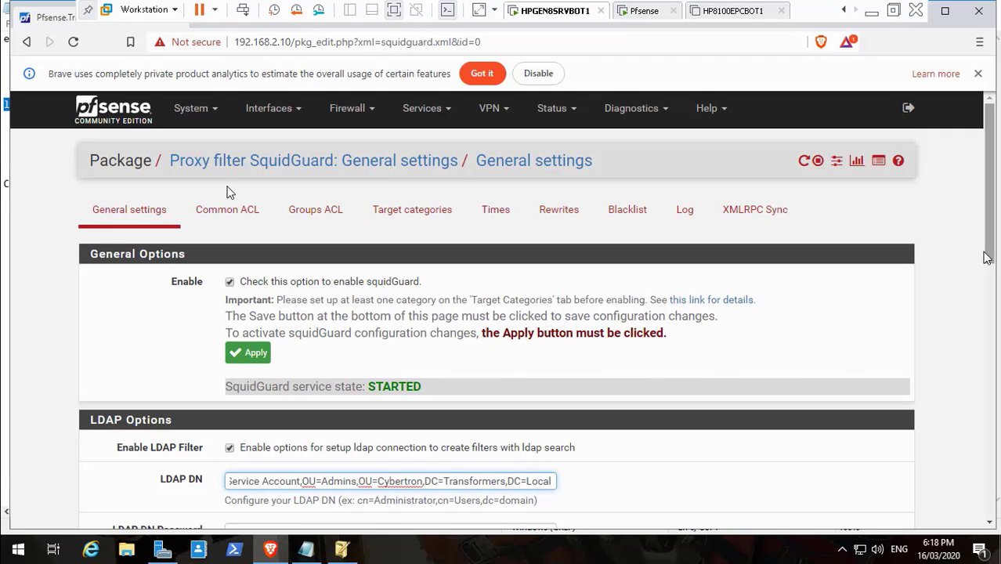
left_click_drag(989, 258, 988, 345)
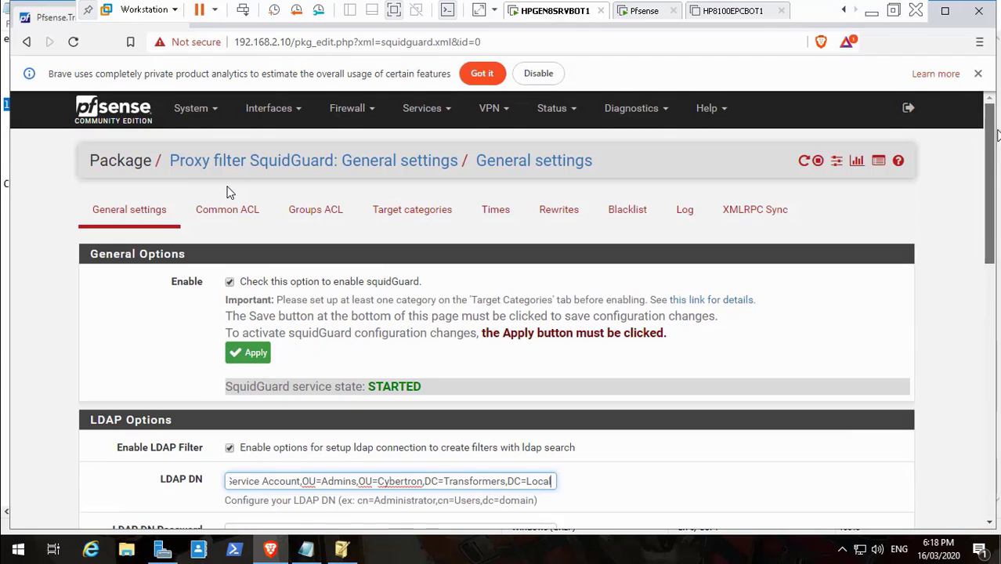
left_click(326, 218)
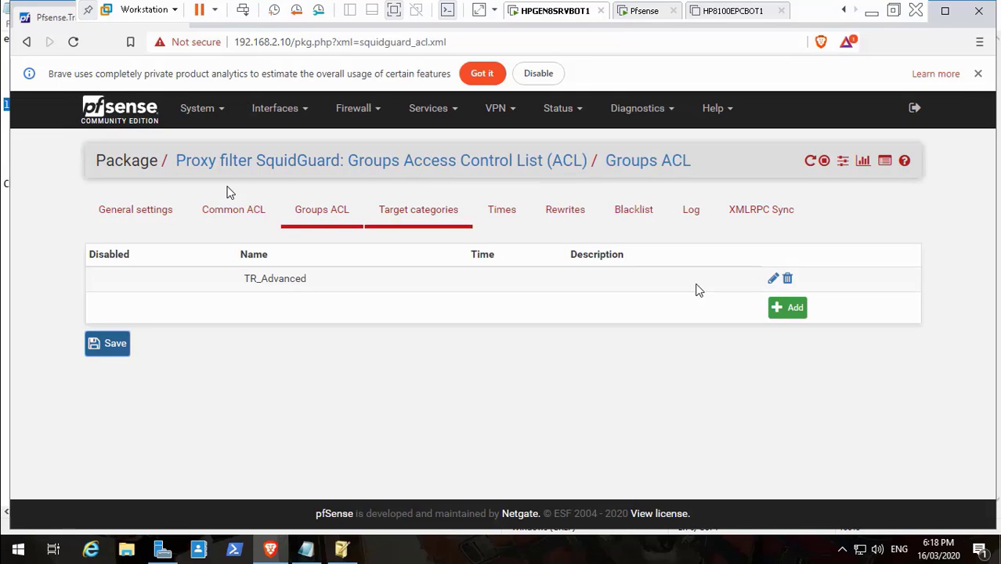
Inspect the TR_Advanced group ACL's Target Rules List, then go to the Squid Proxy Server settings
left_click(772, 280)
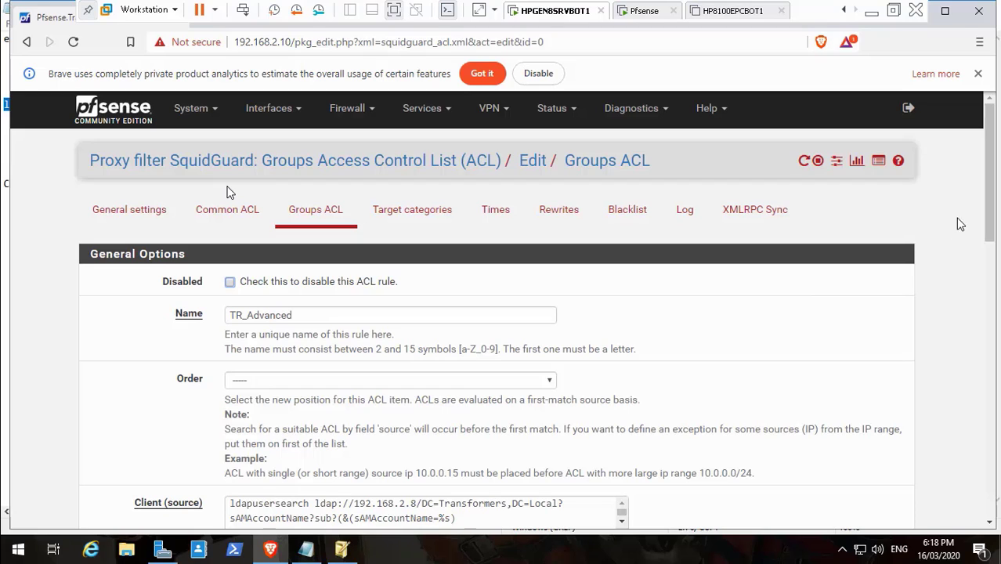
left_click_drag(993, 191, 991, 383)
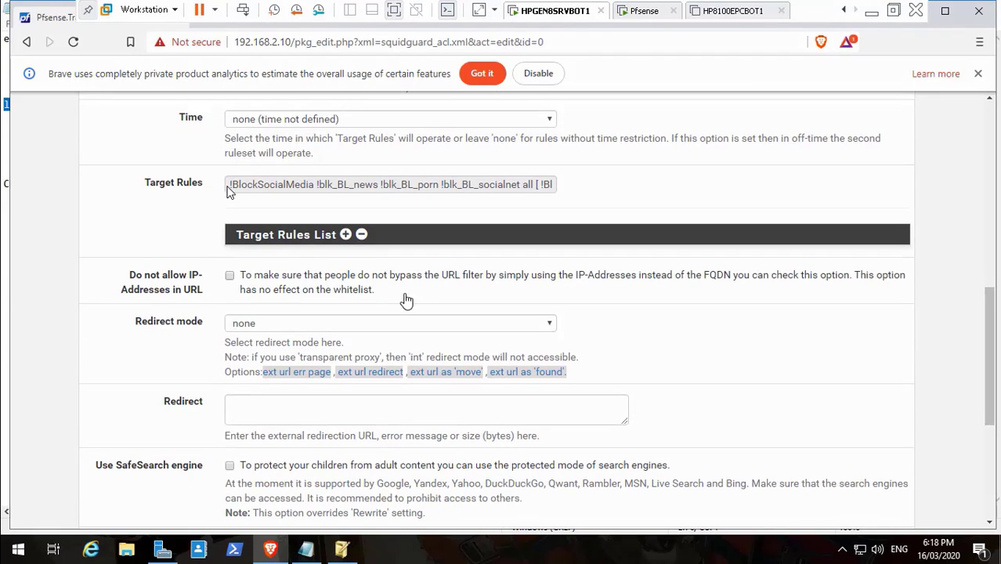
left_click(342, 235)
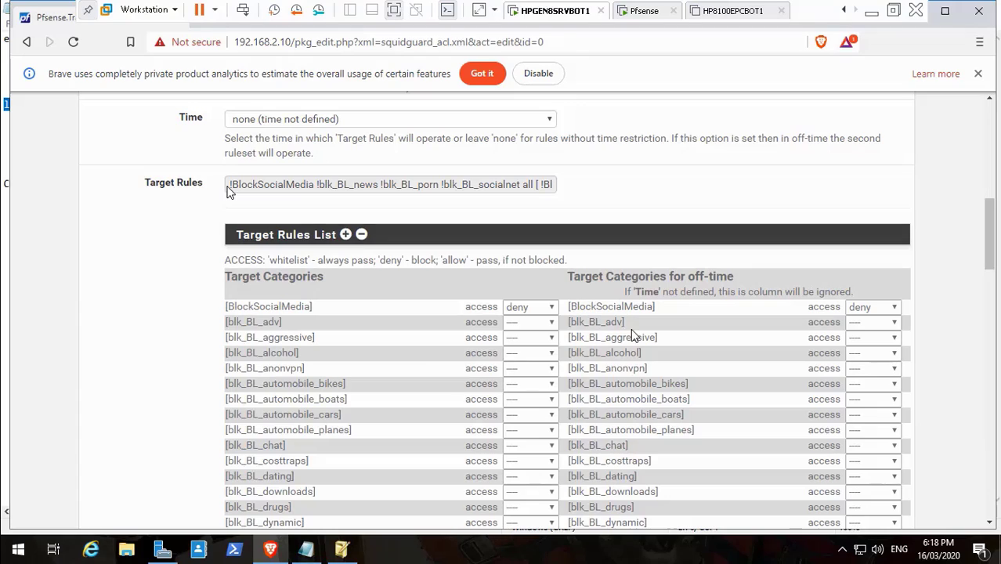
left_click_drag(991, 244, 990, 141)
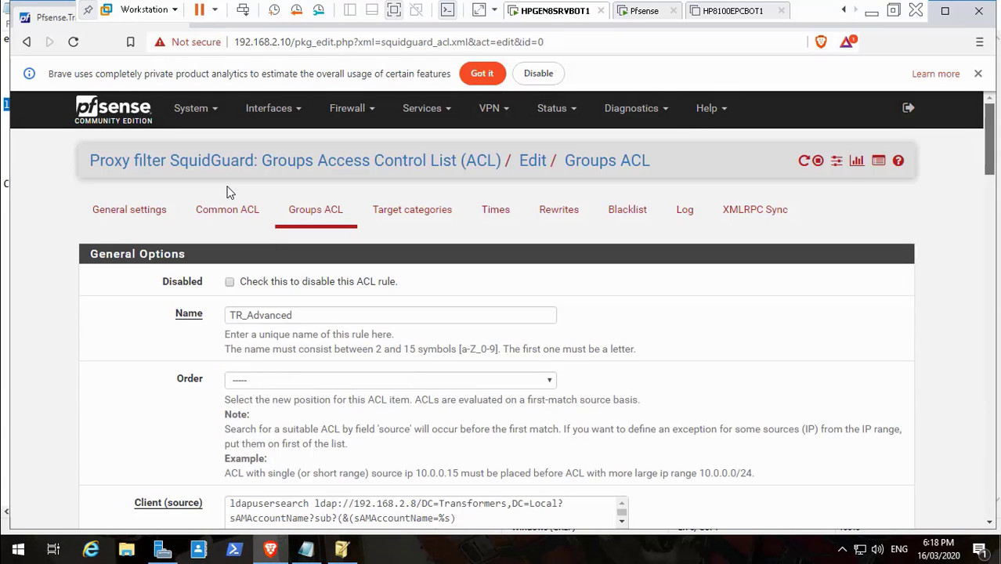
left_click(443, 113)
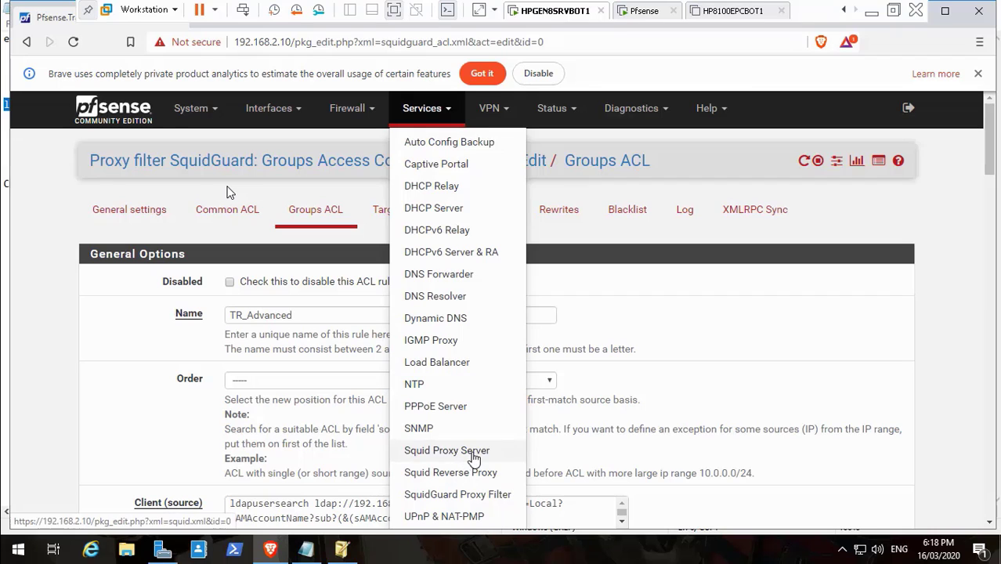
left_click(447, 451)
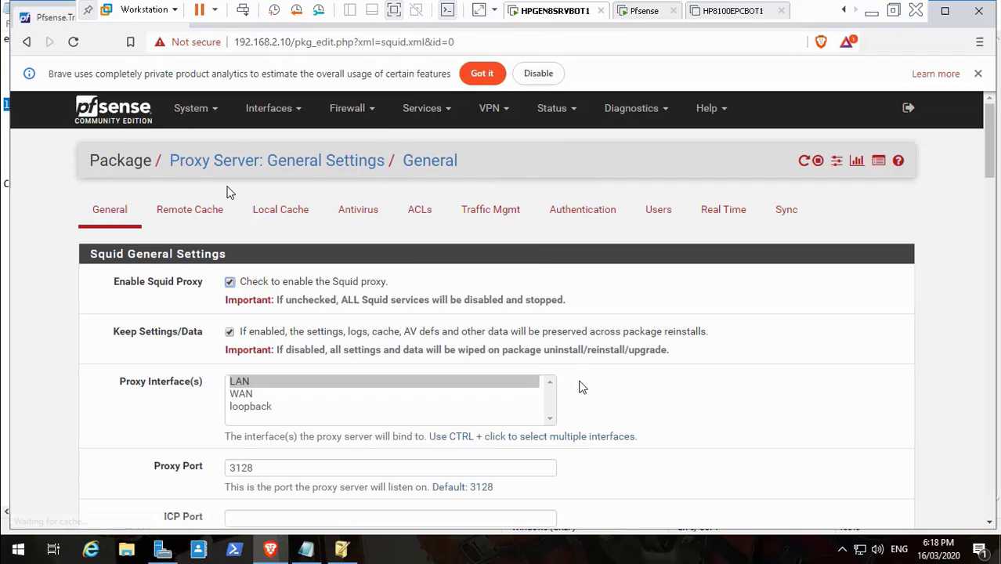
Show Squid's Authentication tab and scroll through the LDAP settings for 192.168.2.8, port 389
left_click(599, 215)
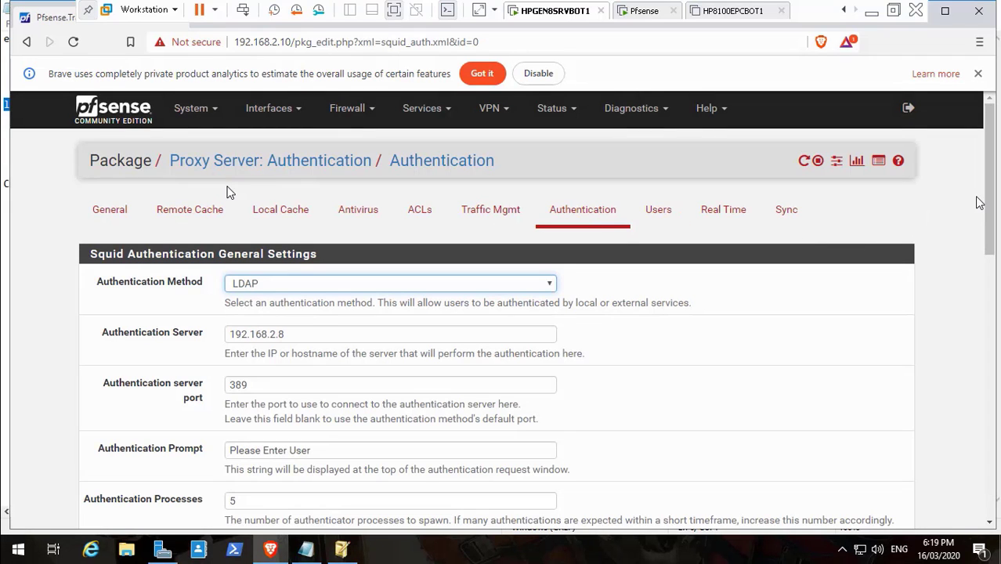
left_click_drag(991, 176, 998, 384)
scroll(230, 191, "down", 2)
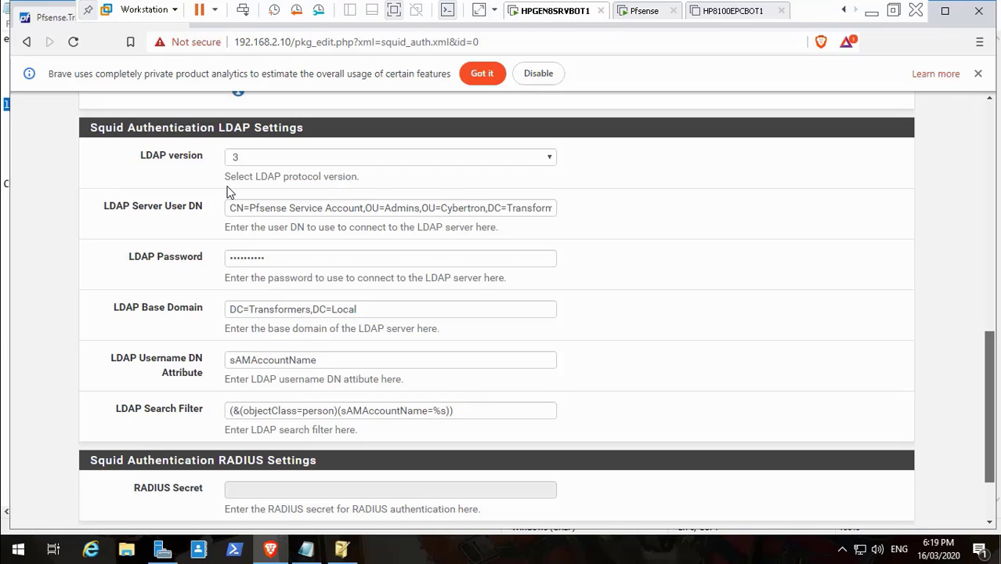
scroll(230, 192, "down", 2)
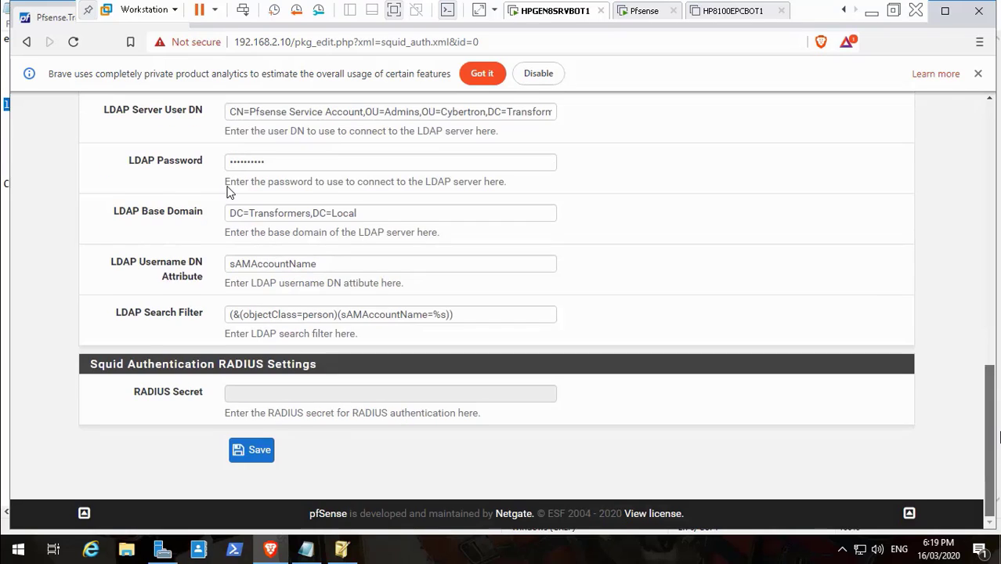
scroll(229, 192, "up", 3)
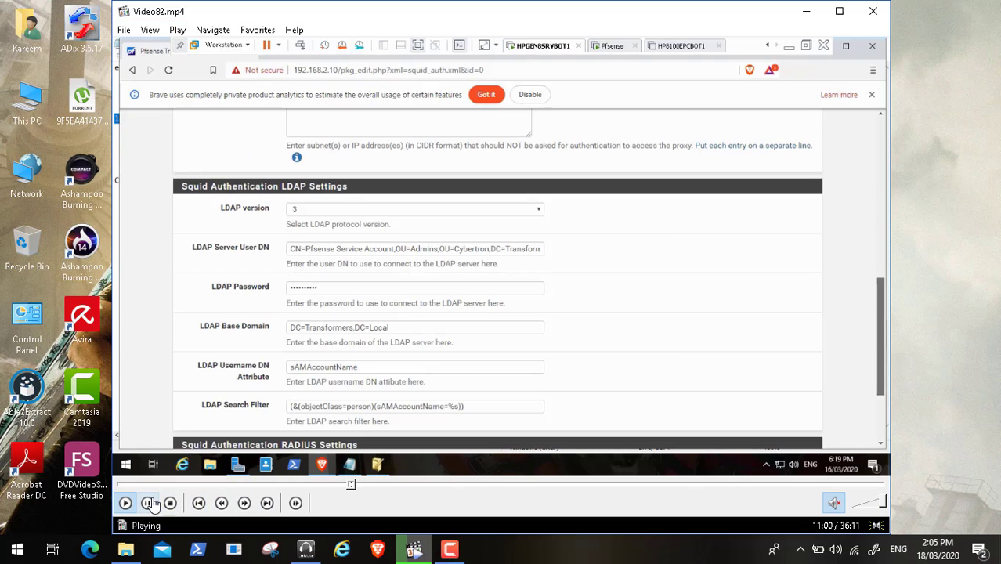
Resume playback of the recording in Media Player Classic and switch it to full screen
left_click(149, 503)
left_click(458, 550)
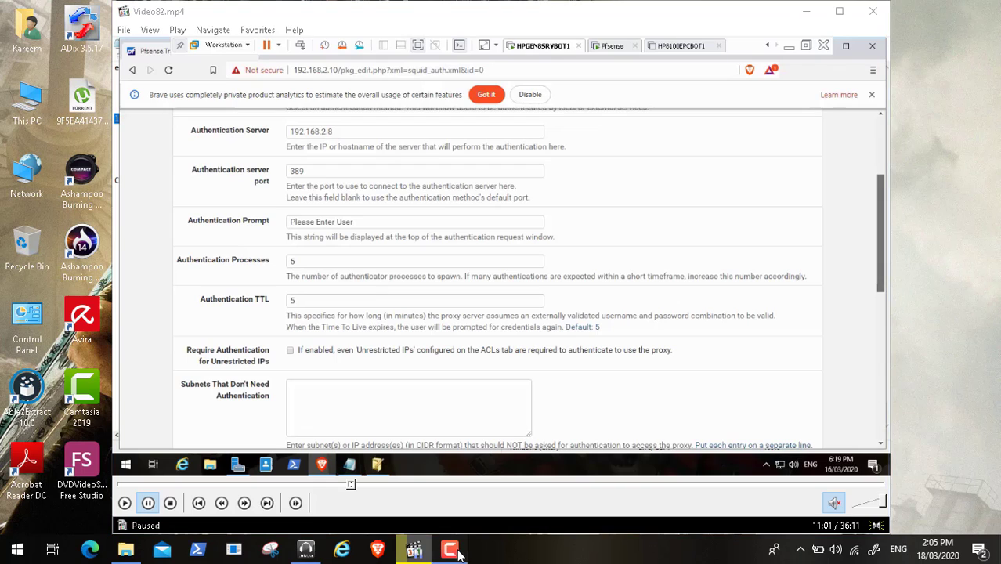
left_click(930, 470)
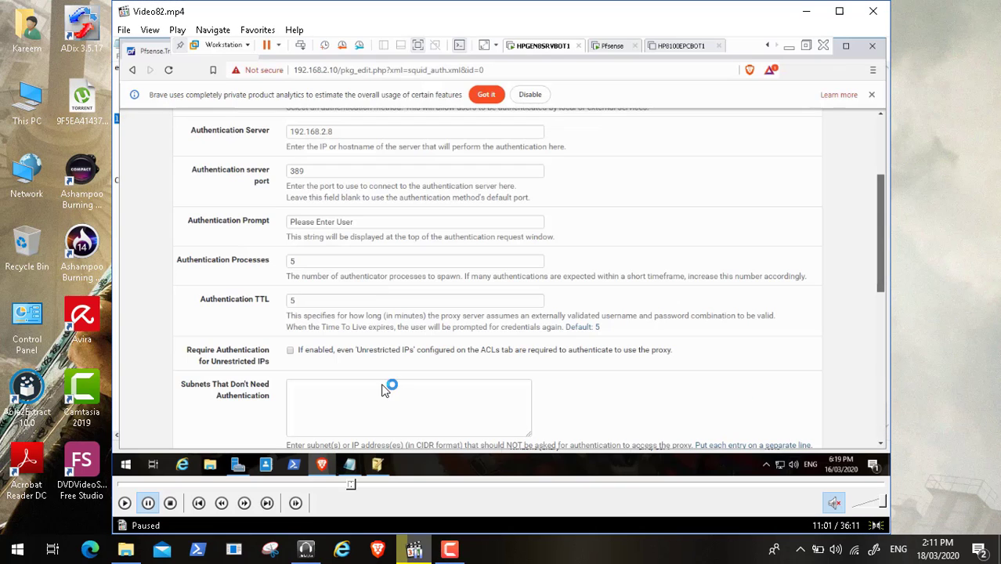
left_click(125, 504)
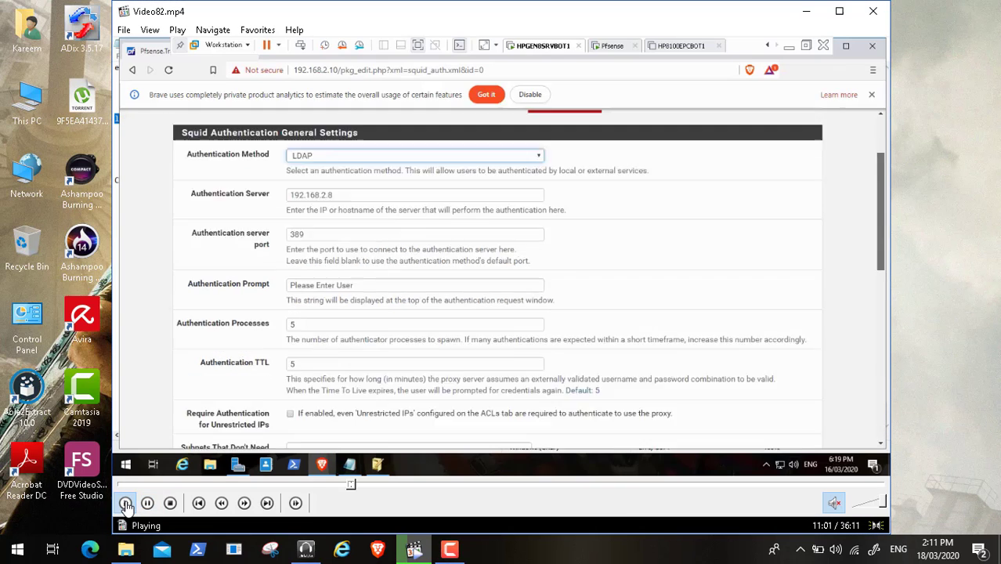
left_click(150, 32)
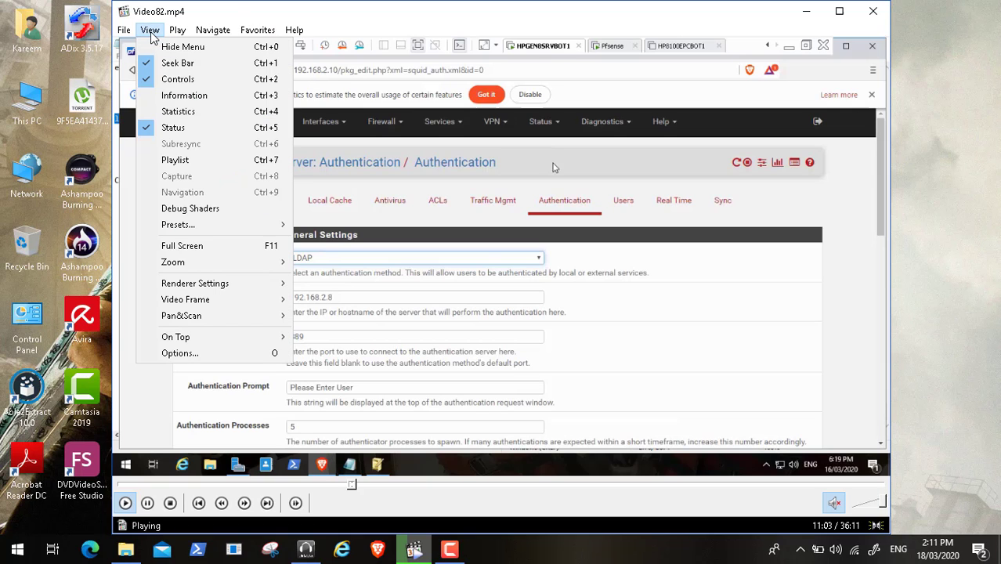
left_click(242, 251)
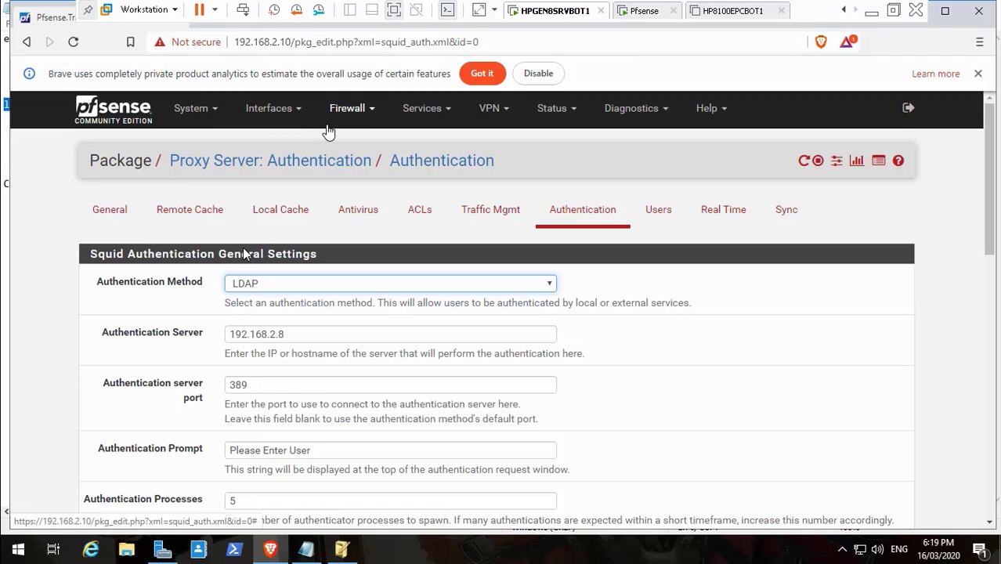
Power on the HP8100EPCBOT1 virtual machine and leave the full-screen VM view
left_click(728, 12)
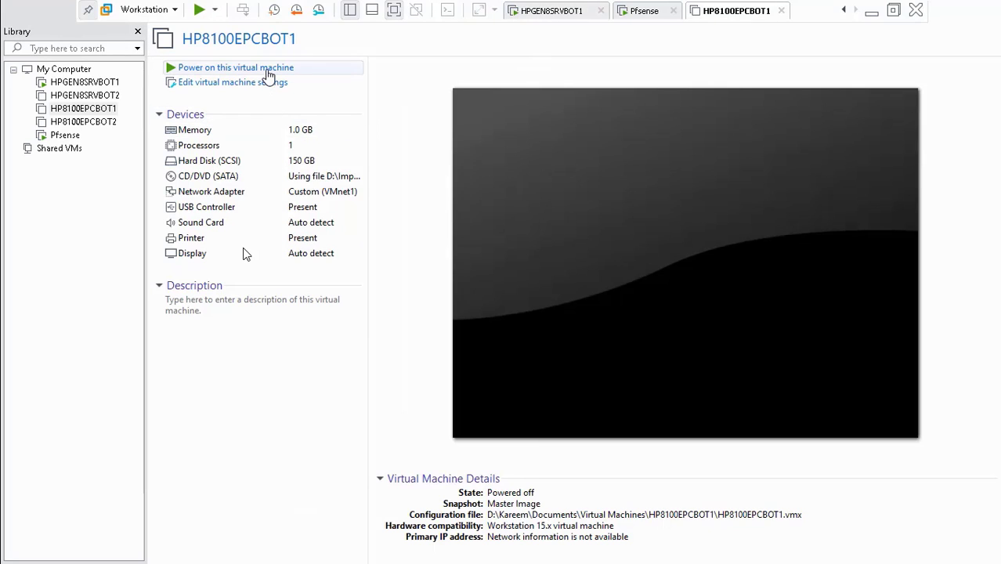
left_click(266, 70)
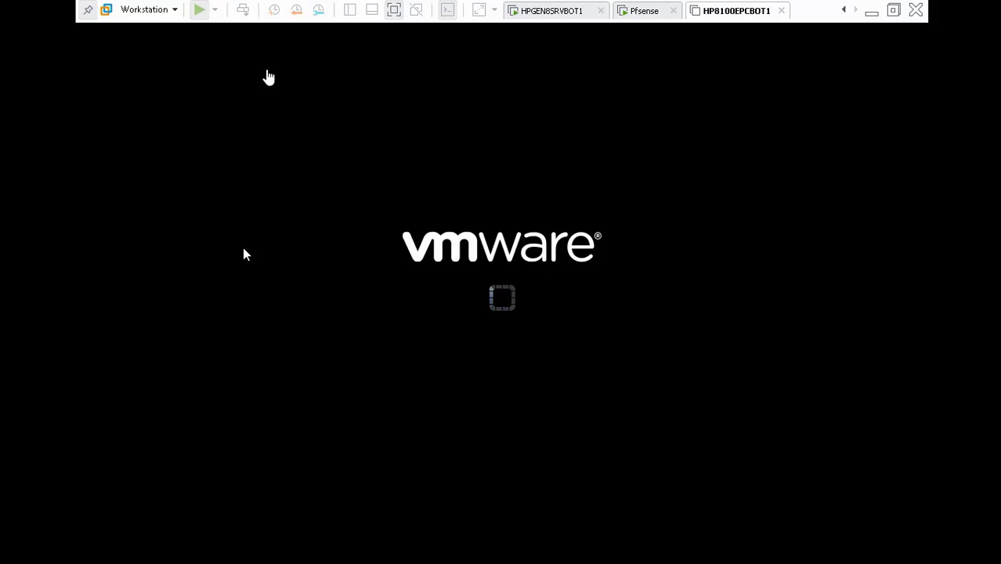
left_click(873, 11)
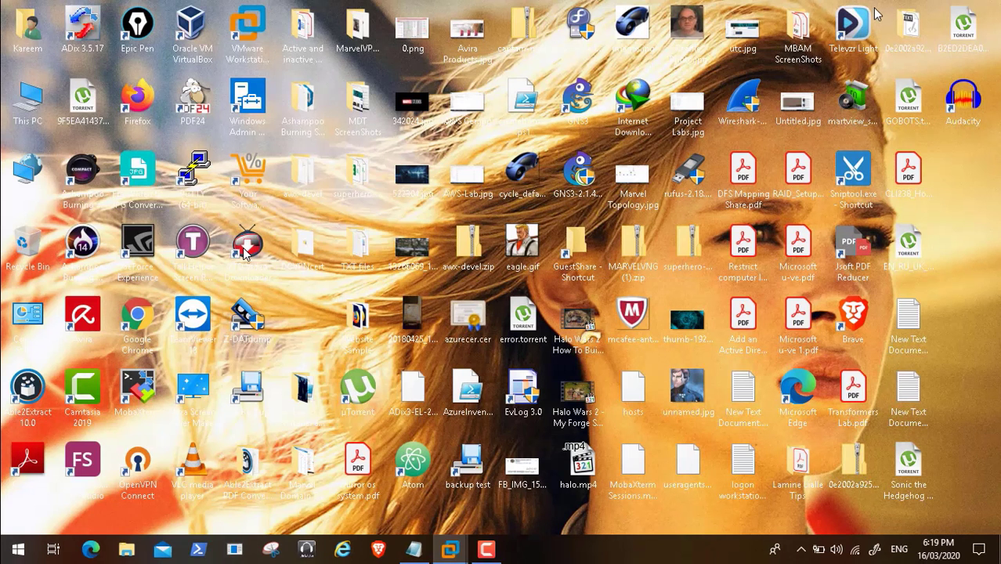
Bring back the HPGEN8SRVBOT1 server window and minimise its open windows to show the desktop
left_click(486, 550)
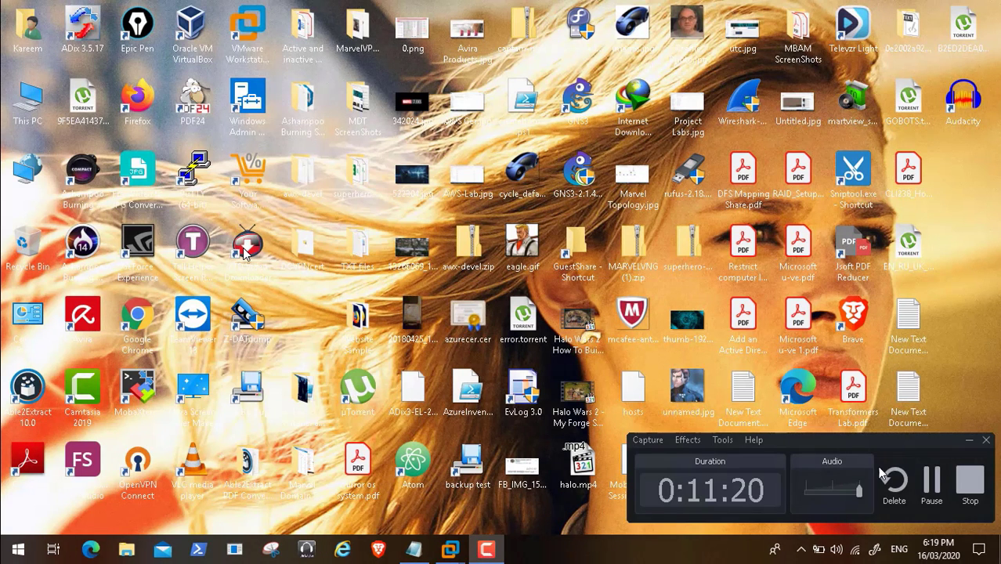
left_click(931, 487)
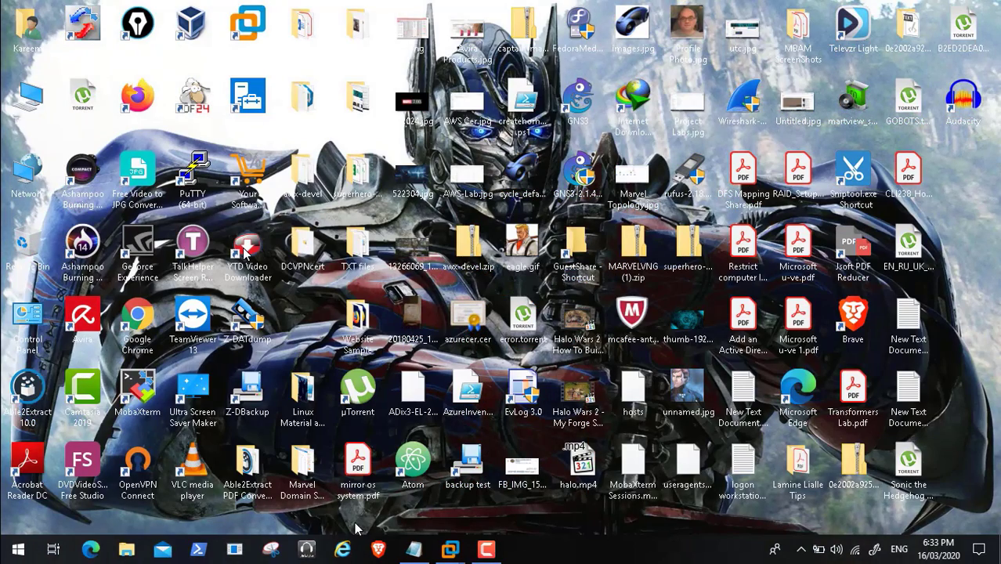
mouse_move(441, 555)
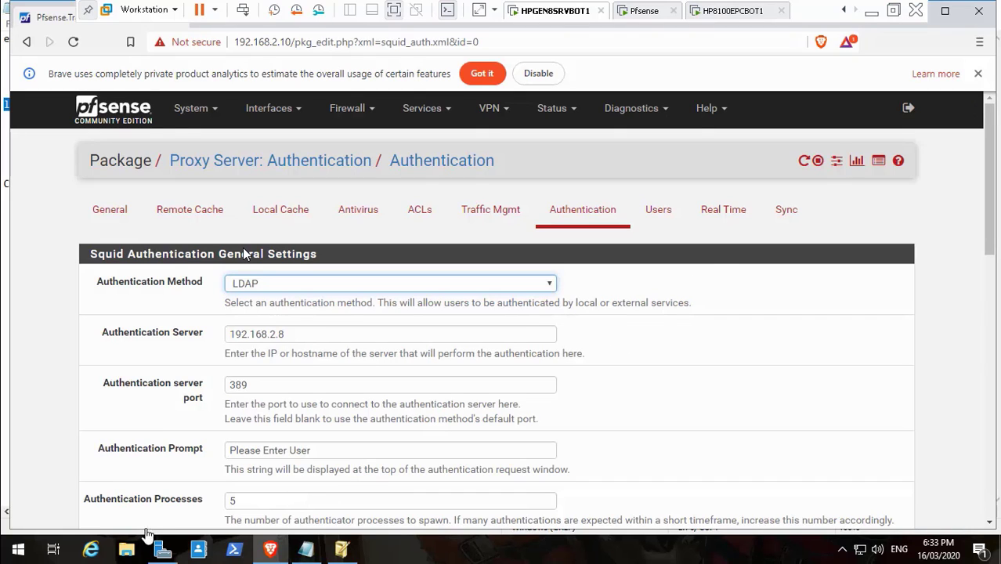
left_click(162, 551)
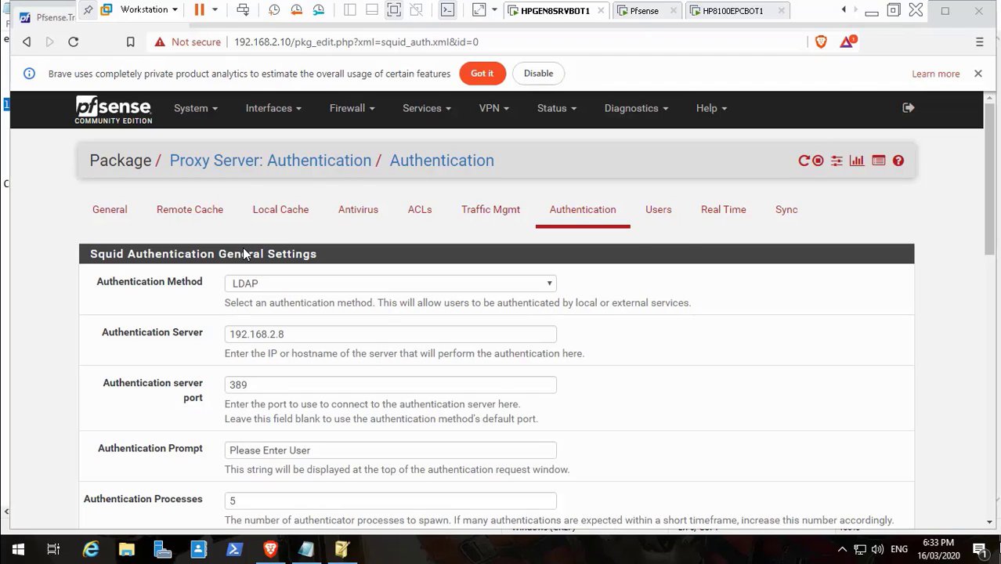
left_click(998, 550)
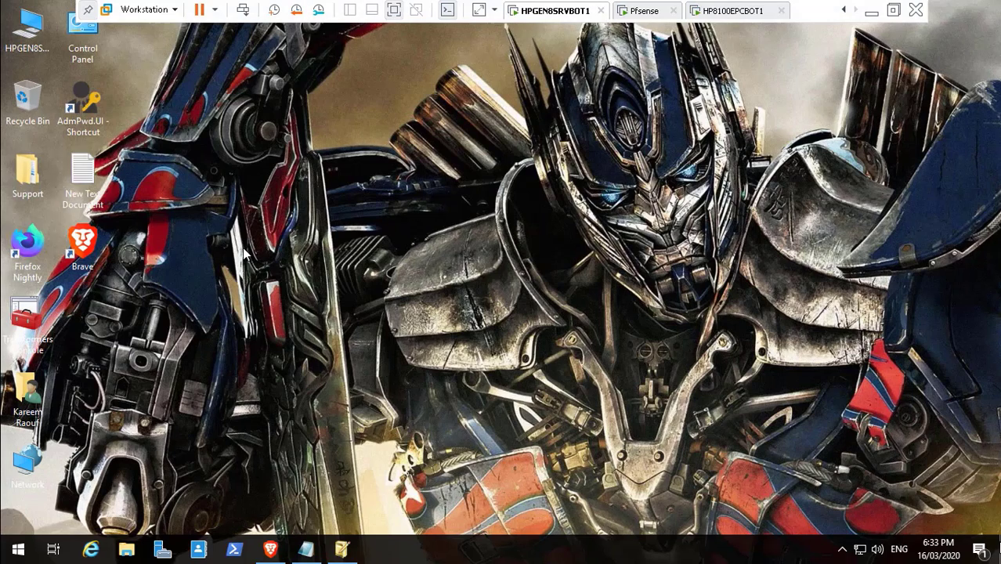
Maximise Transformers Console and browse Transformers.Local > Cybertron > Security Groups to list the TR_ groups
left_click(43, 336)
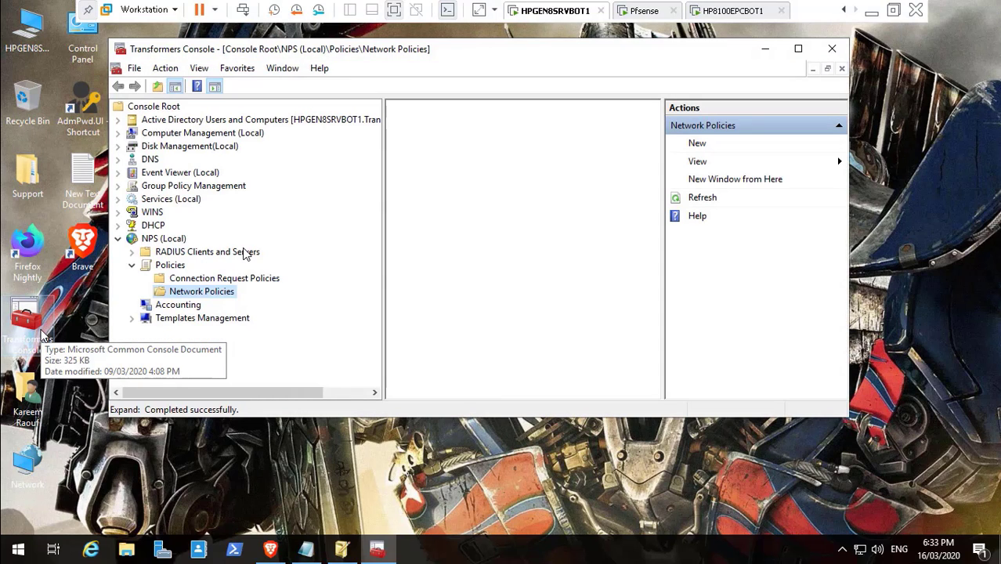
left_click(798, 49)
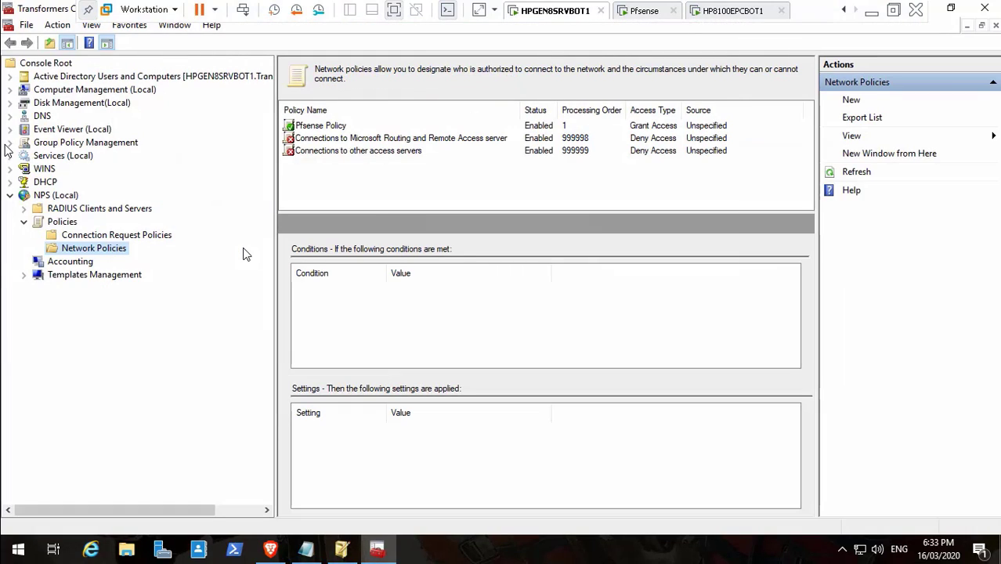
left_click(9, 78)
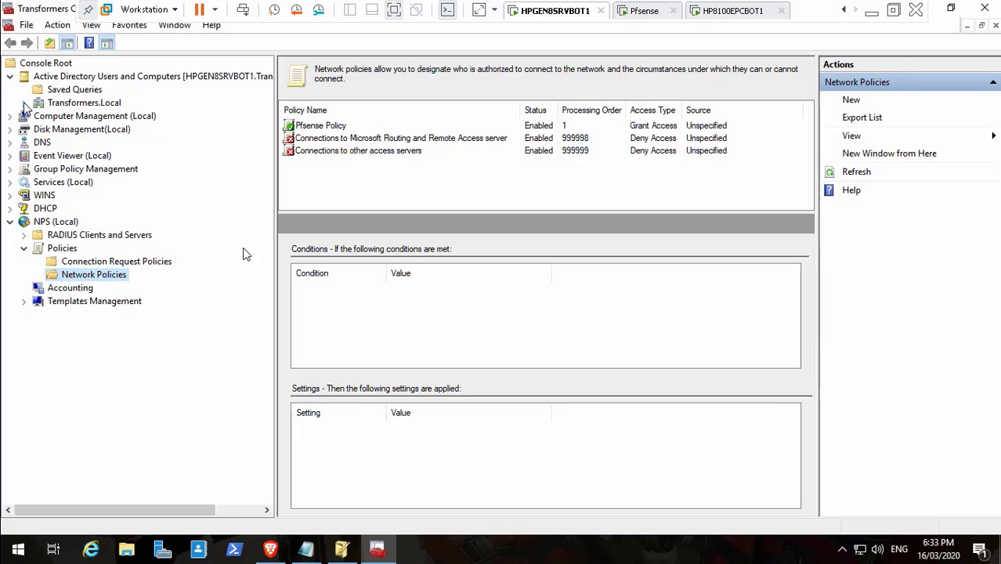
left_click(23, 103)
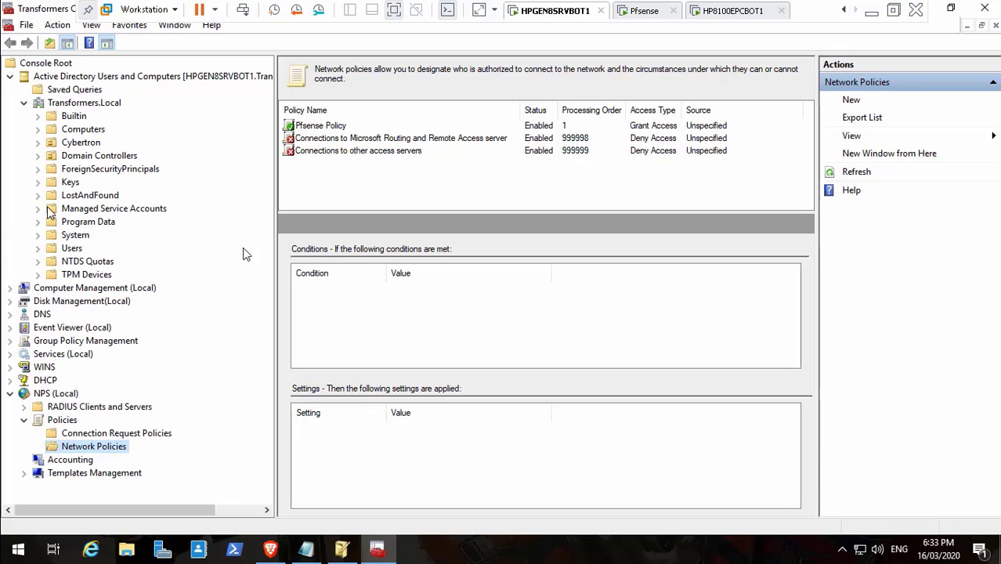
left_click(36, 143)
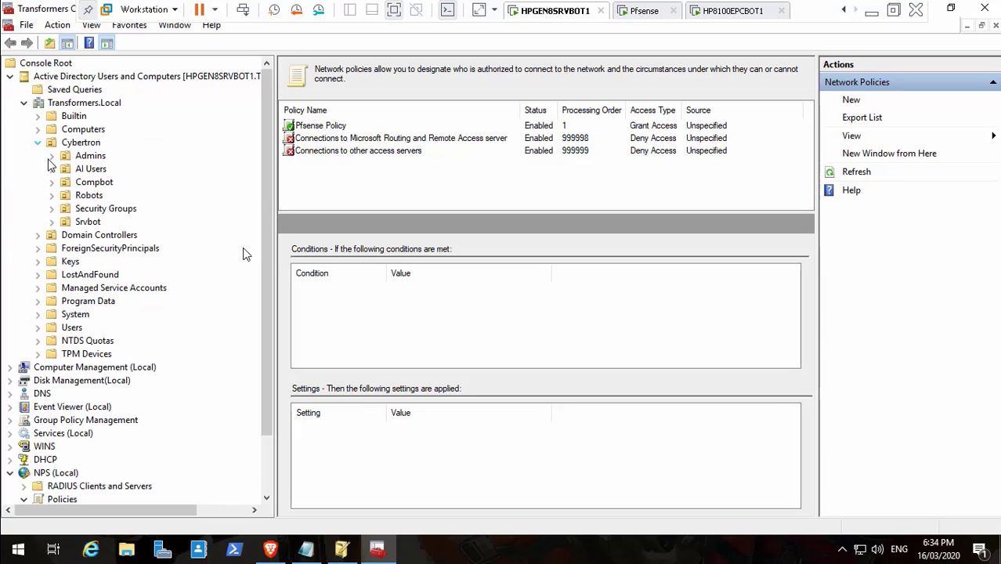
left_click(90, 210)
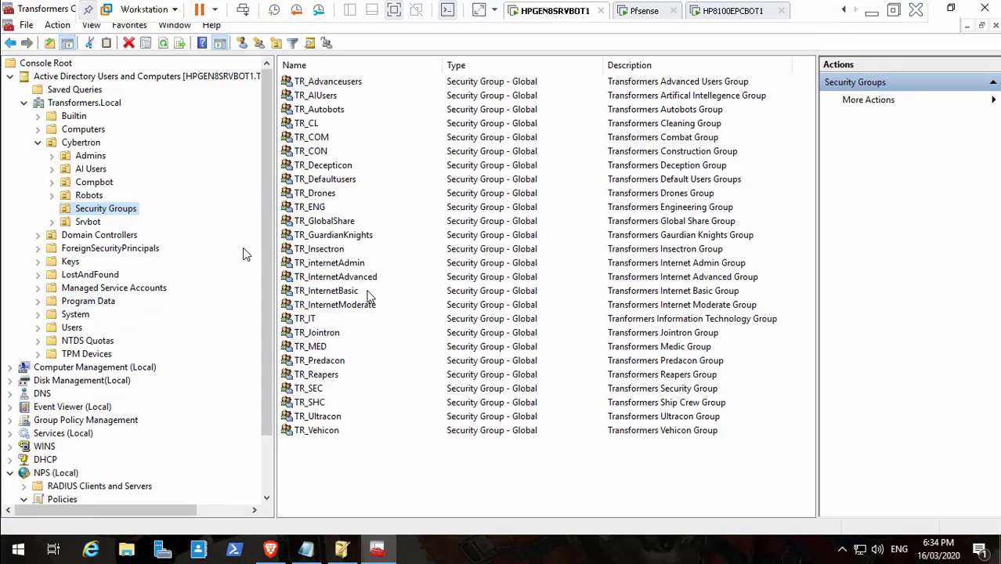
double_click(353, 277)
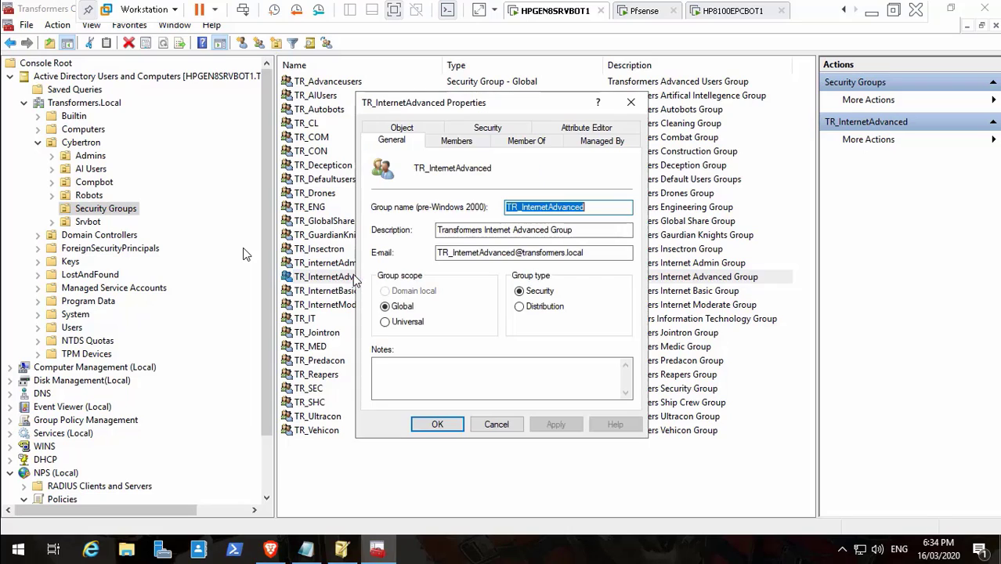
left_click(456, 141)
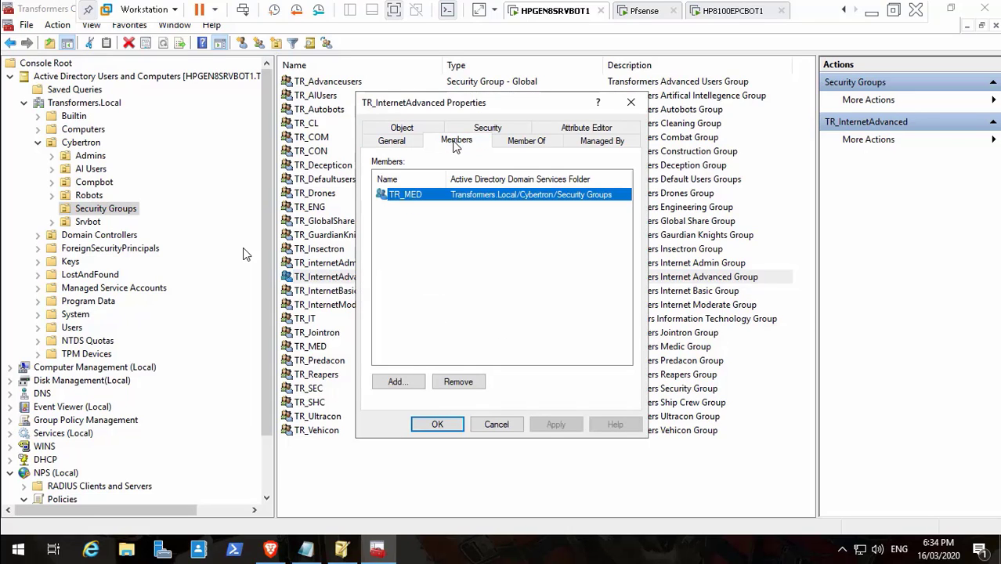
left_click(502, 431)
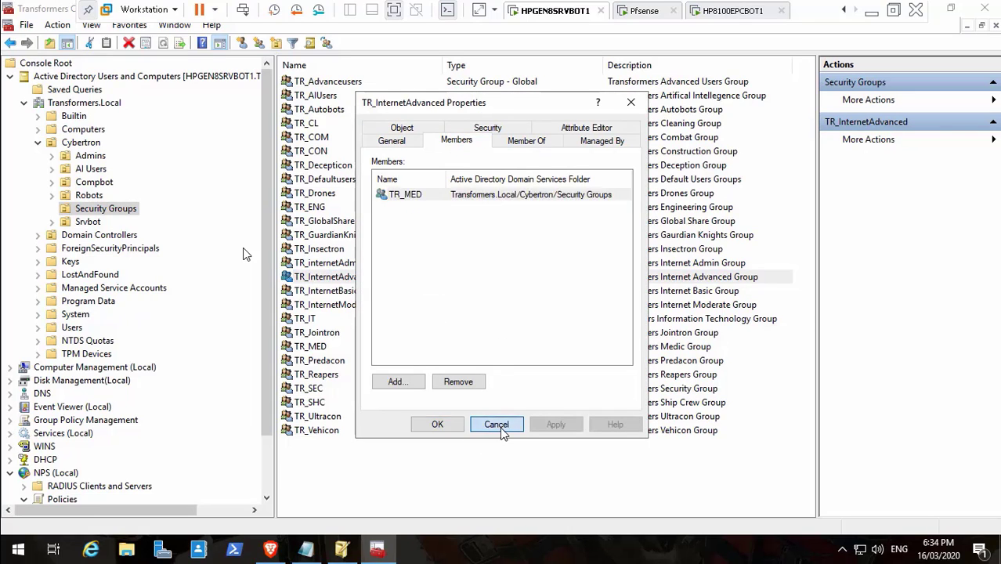
left_click(319, 346)
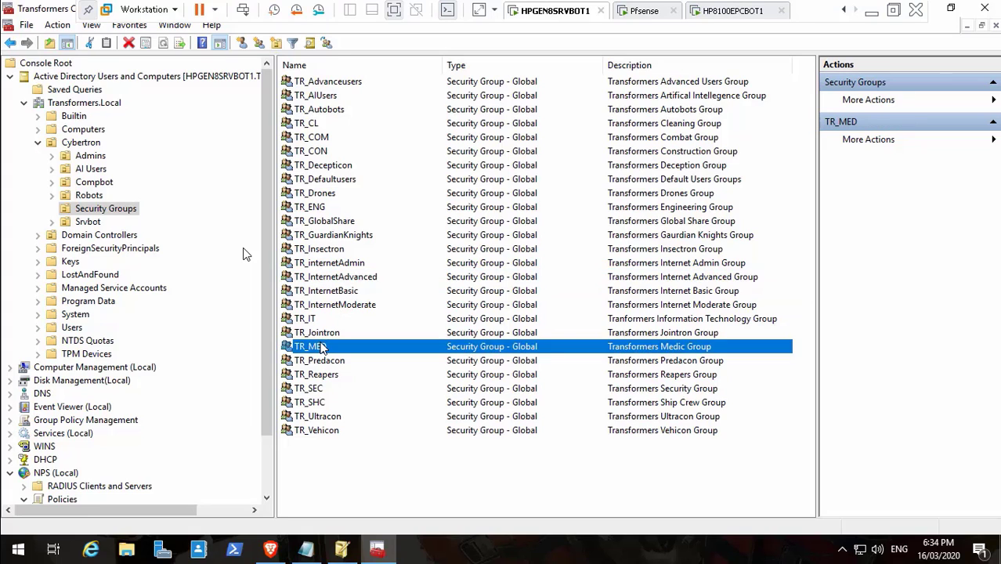
double_click(320, 346)
left_click(462, 143)
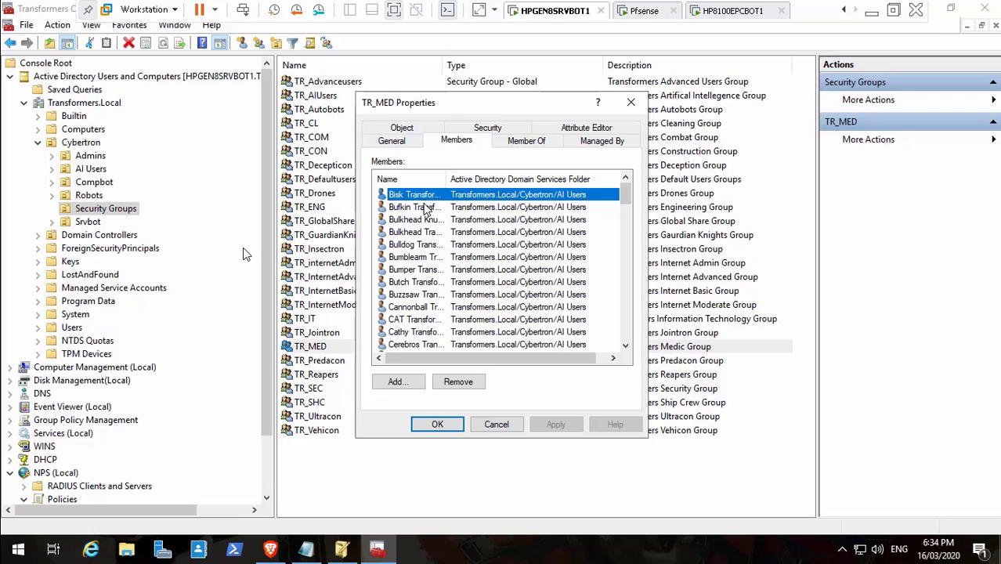
left_click(425, 209)
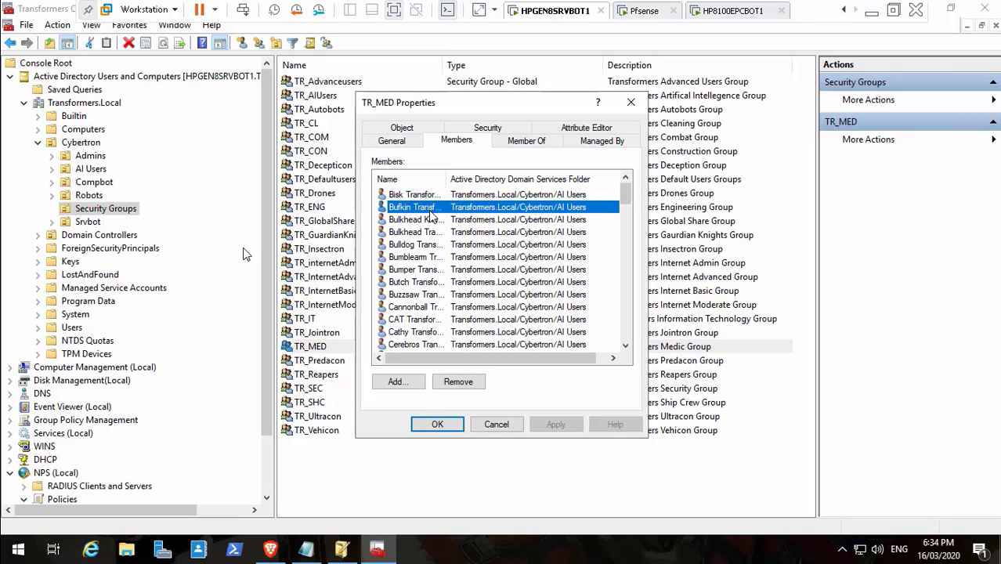
left_click(411, 336)
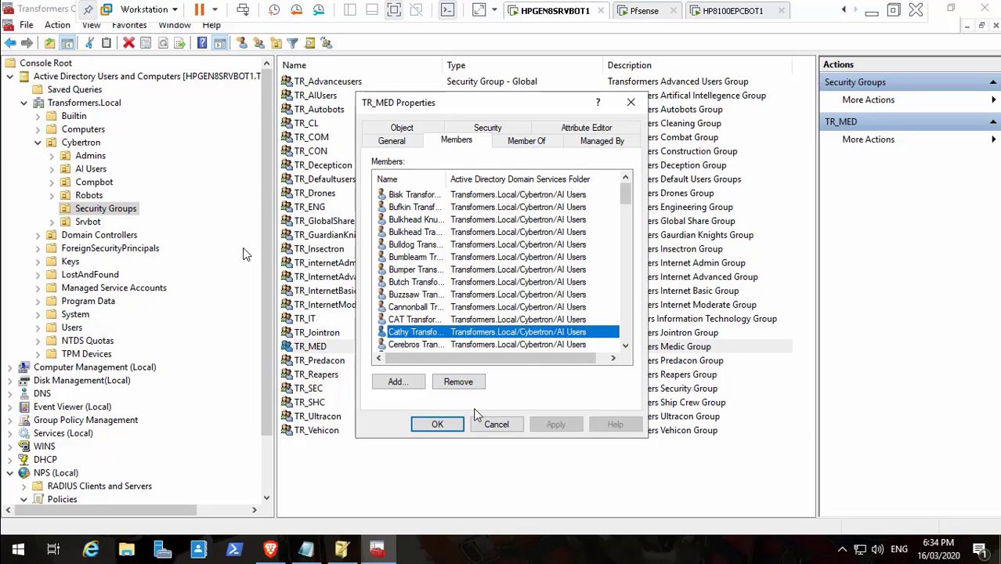
left_click(496, 424)
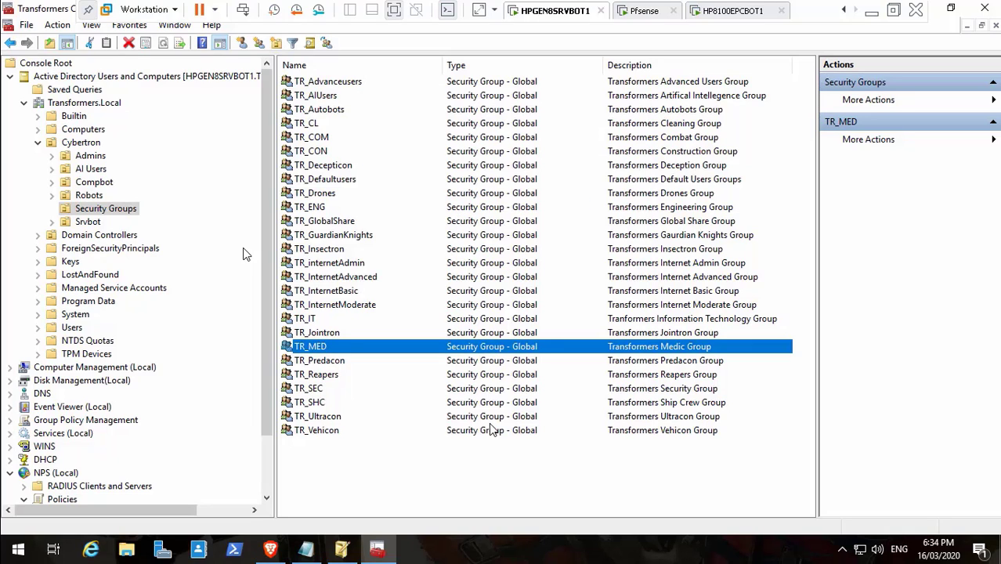
Find the test user in AI Users and open the account's properties
left_click(94, 169)
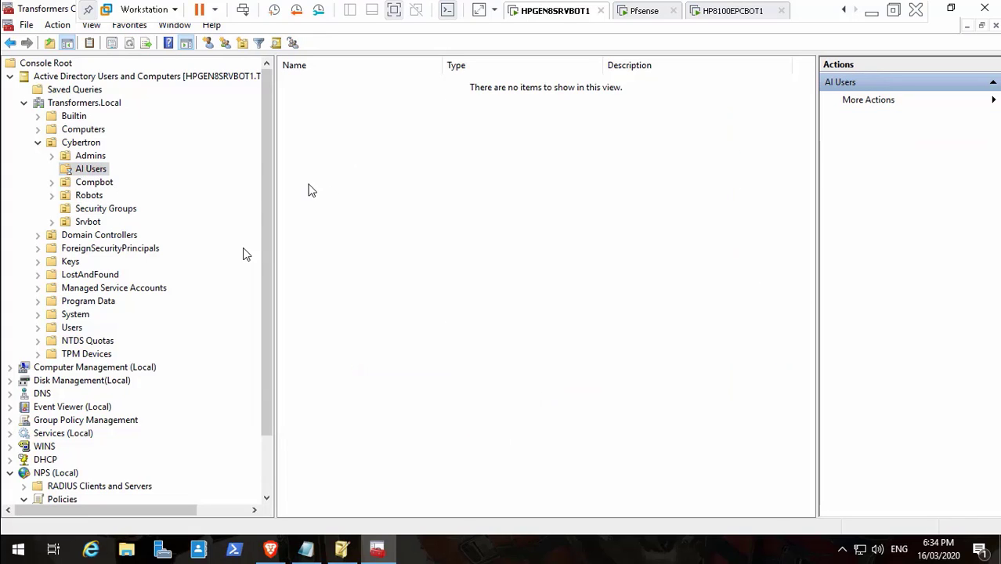
left_click(305, 179)
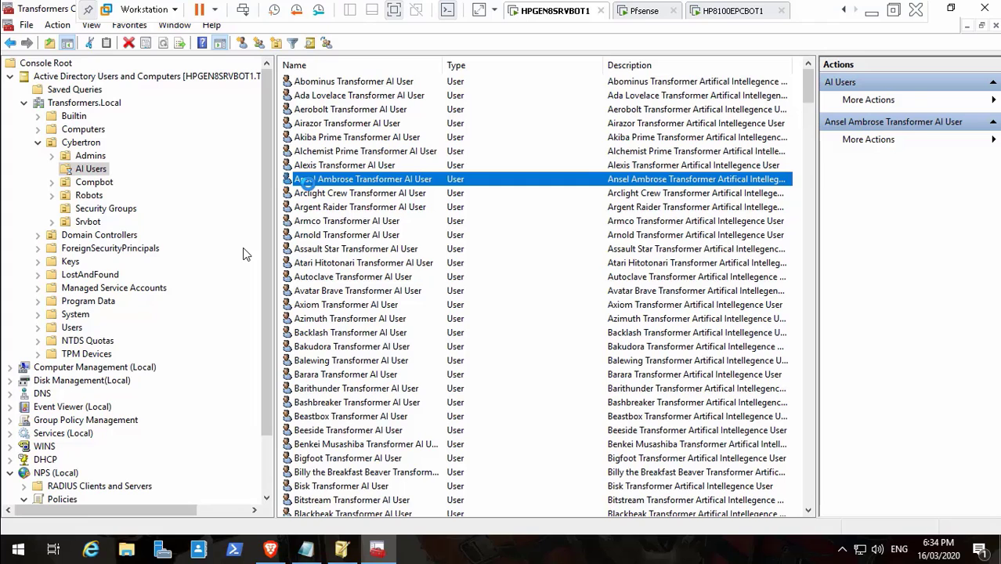
key("c")
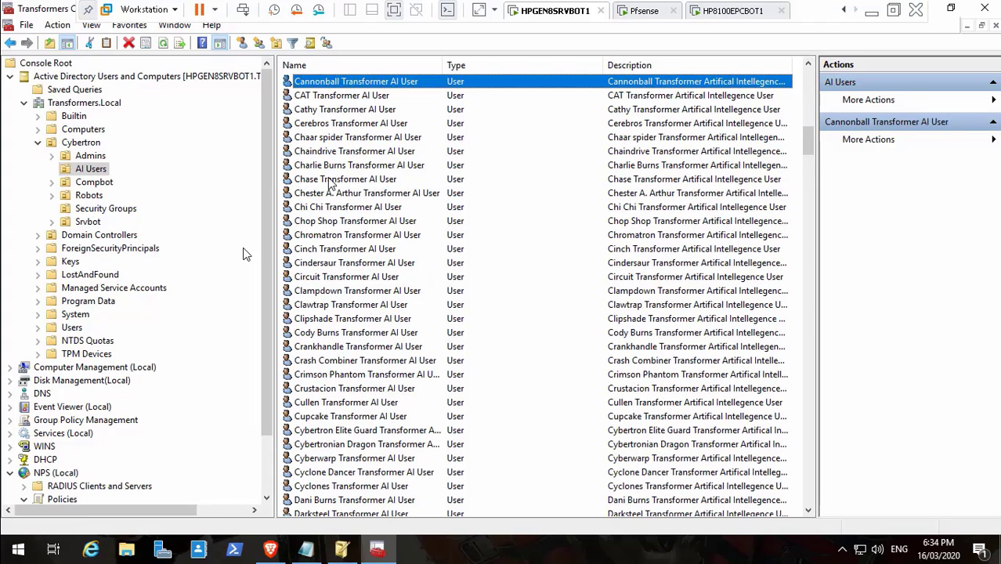
left_click(350, 111)
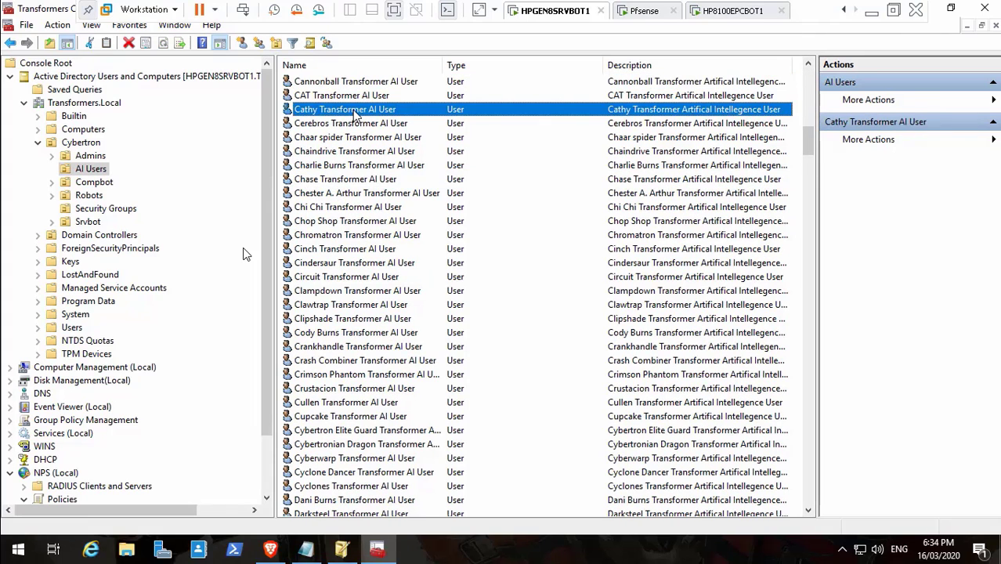
key("Return")
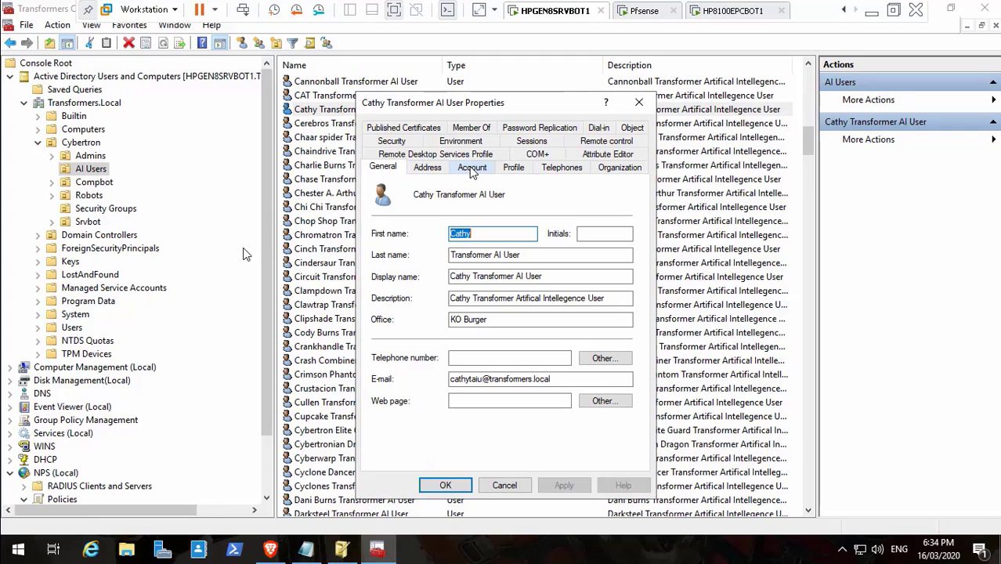
Allow the account to log on to all computers, apply, and close the properties
left_click(473, 169)
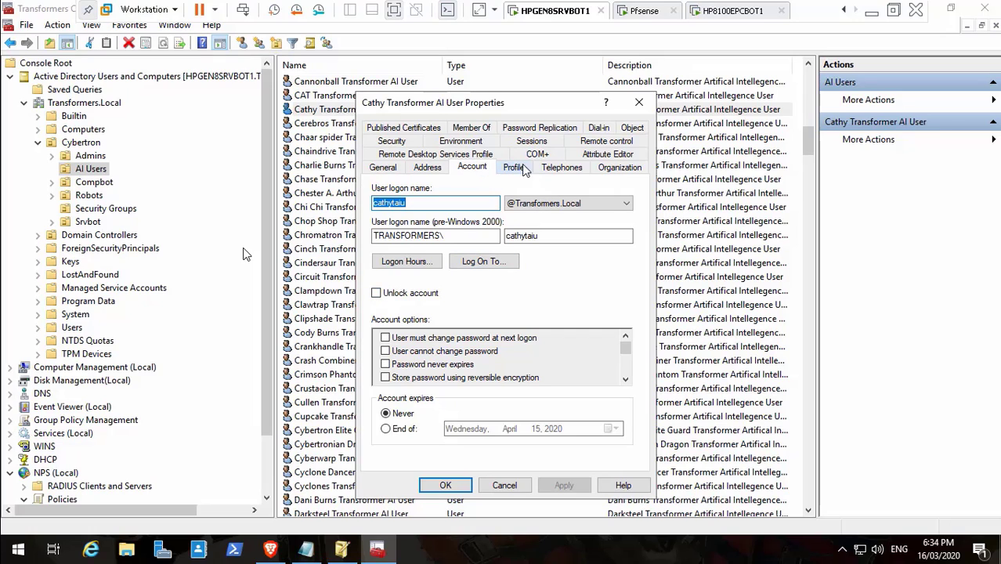
left_click(486, 261)
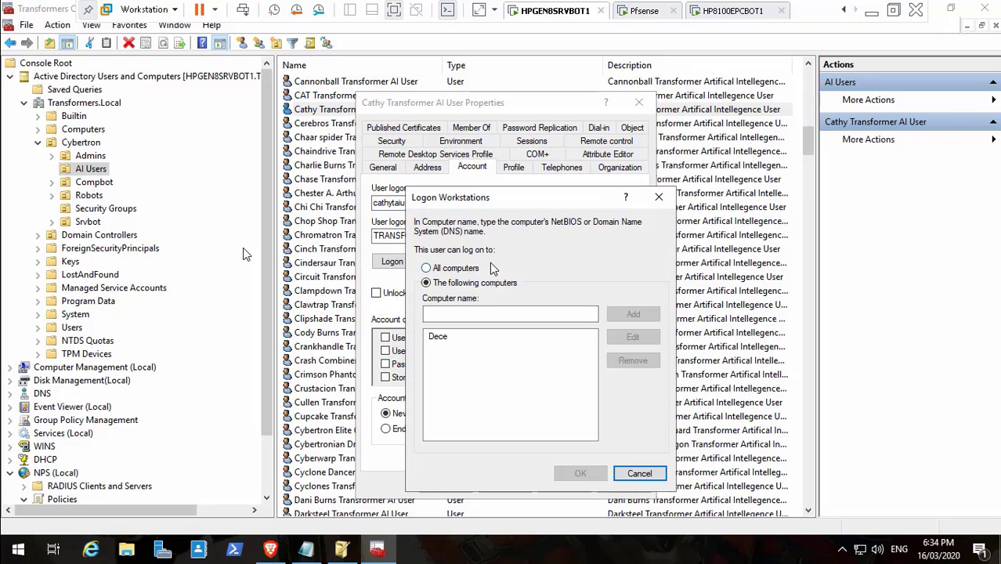
left_click(426, 268)
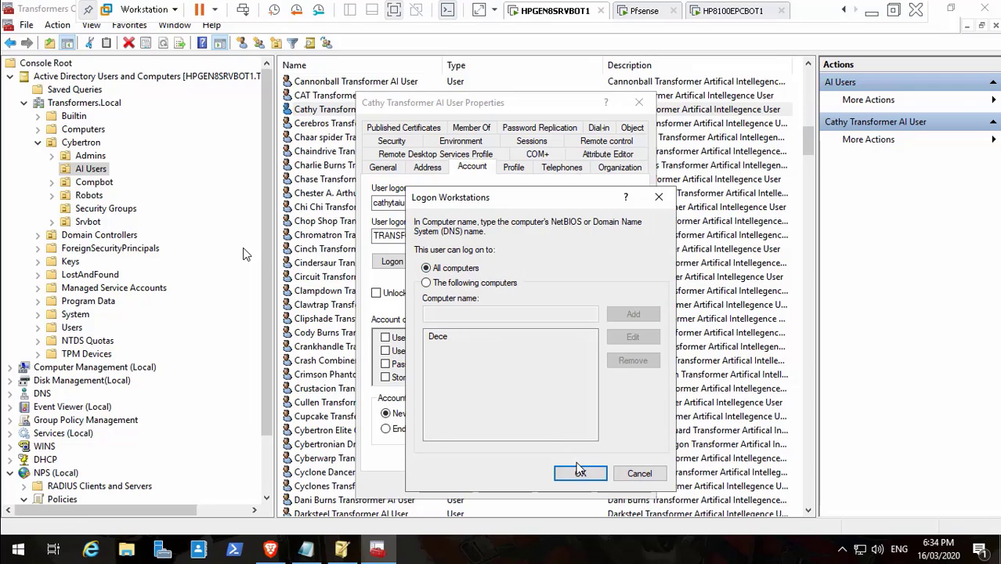
left_click(580, 473)
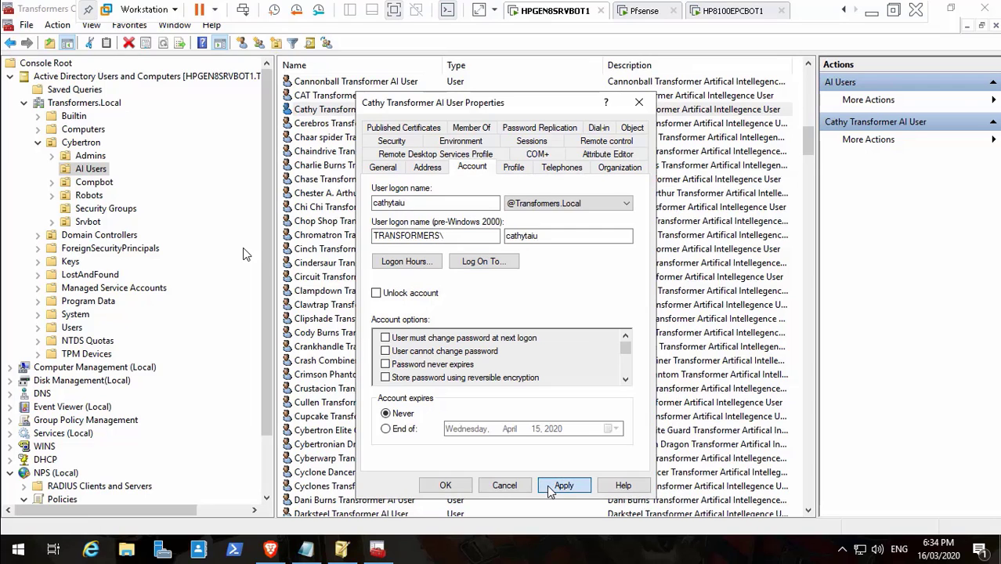
left_click(564, 485)
left_click(444, 485)
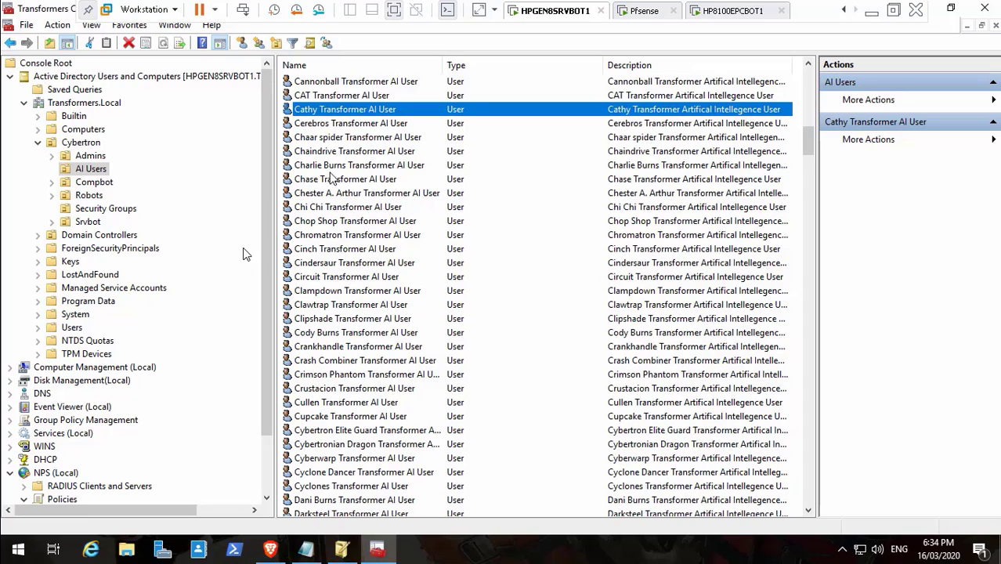
Reset the test user's password without requiring a change at next logon
right_click(335, 110)
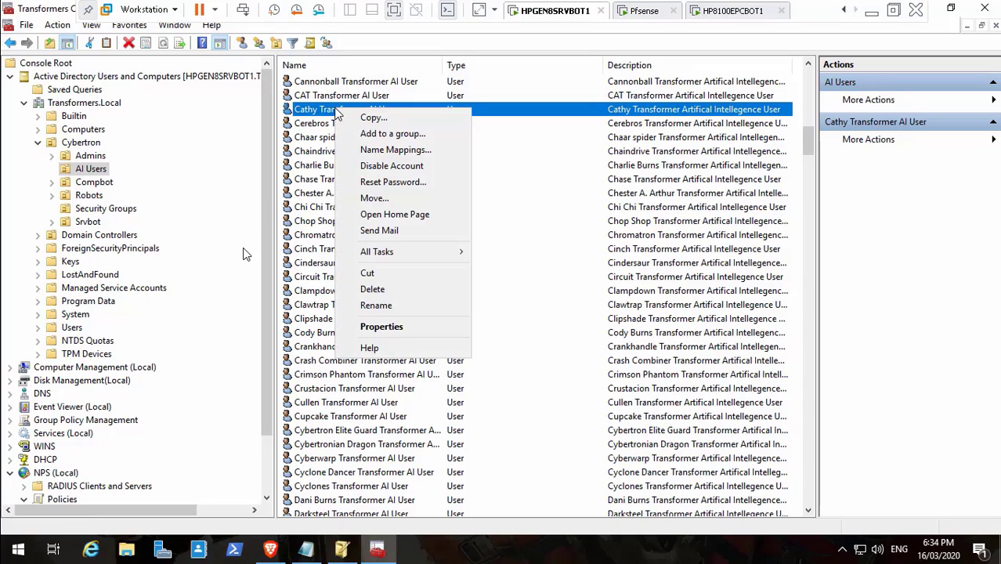
left_click(406, 187)
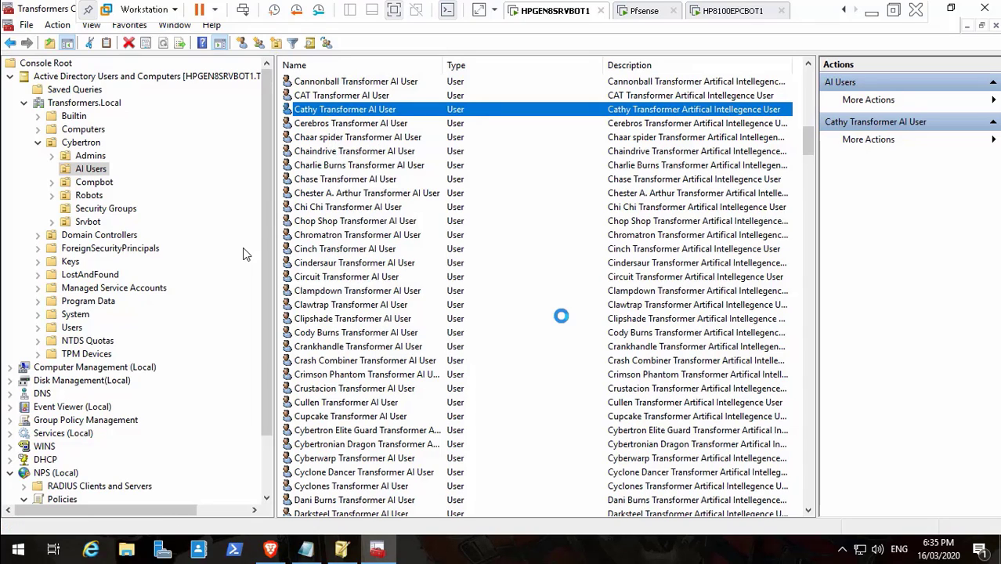
left_click(377, 255)
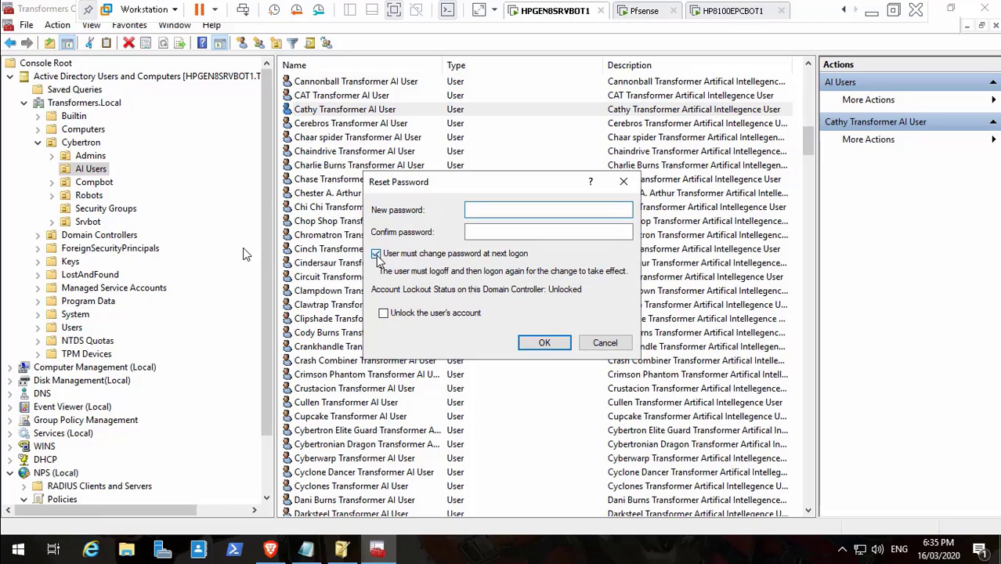
left_click(474, 210)
type("•••••••••••••••")
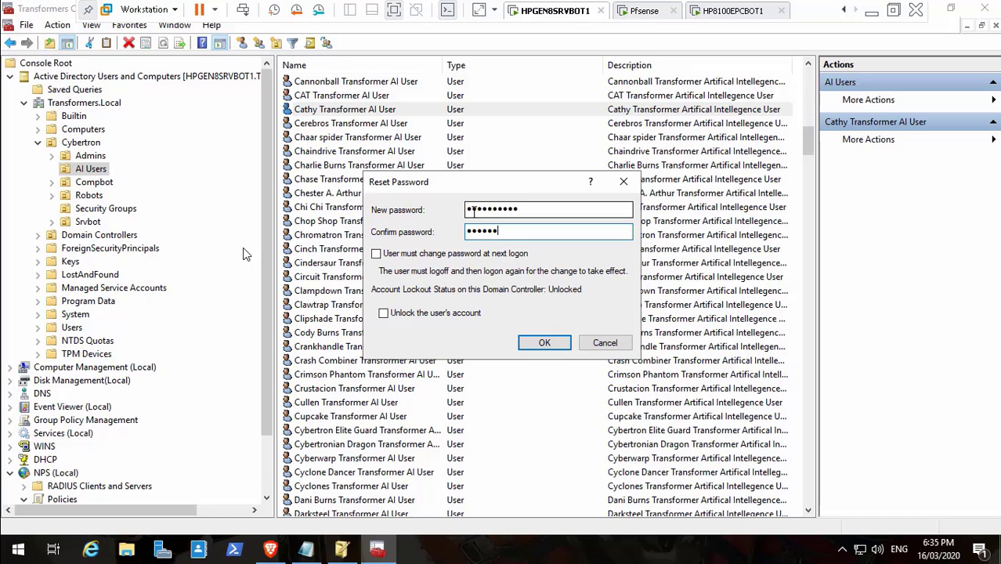
type("•••••")
left_click(547, 345)
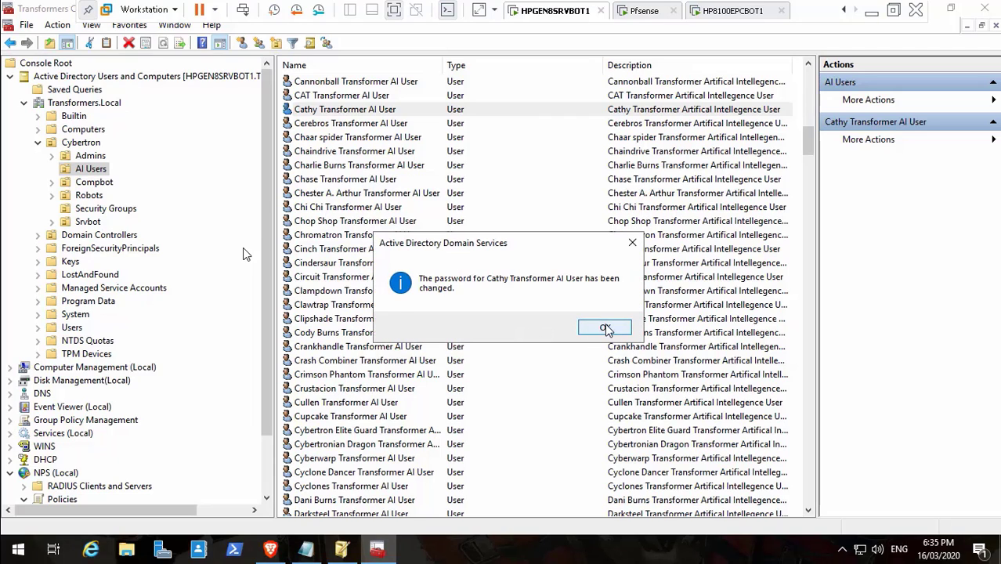
left_click(606, 329)
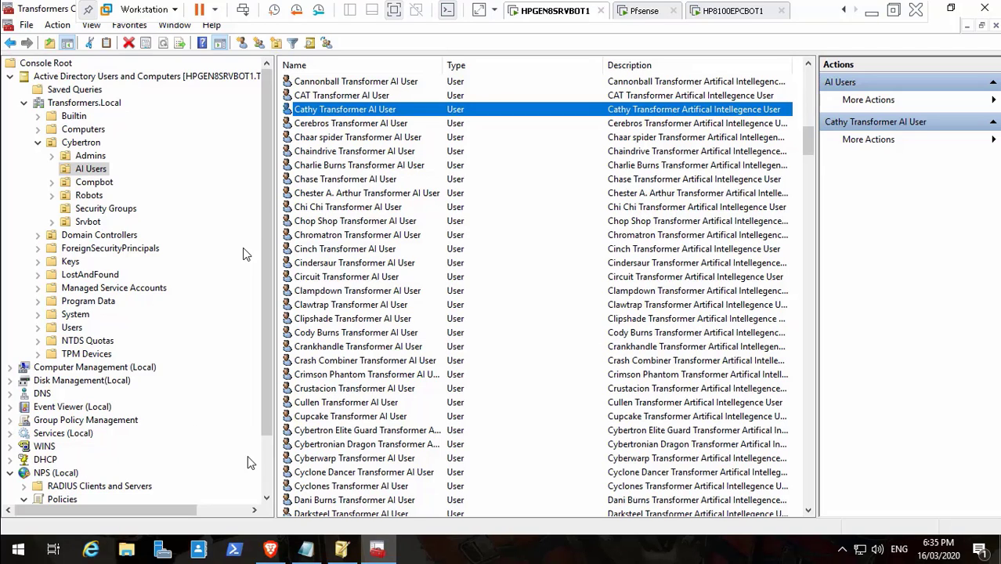
Expand the DHCP server's IPv4 and IPv6 scopes, then switch to the HP8100EPCBOT1 client
scroll(258, 465, "down", 2)
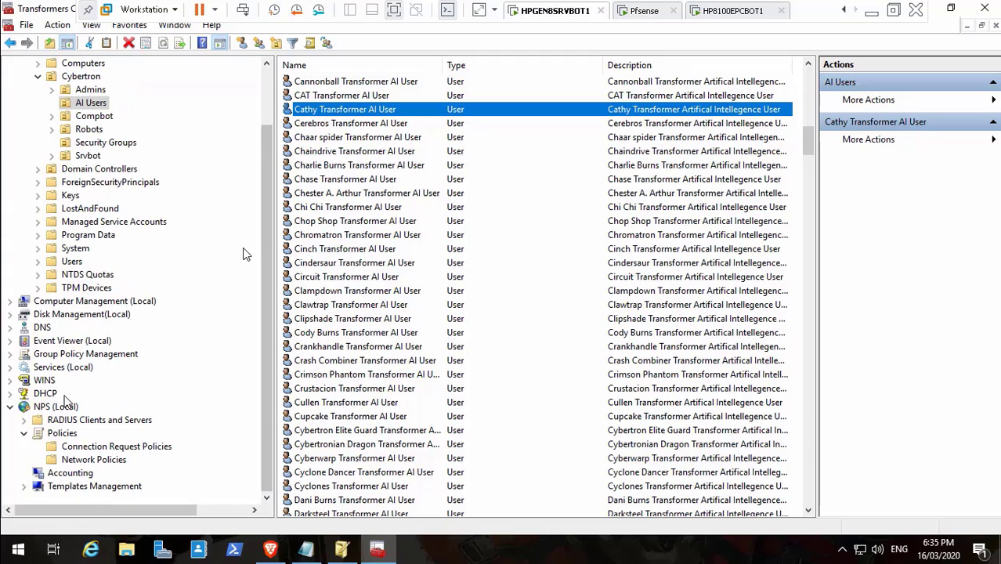
left_click(11, 393)
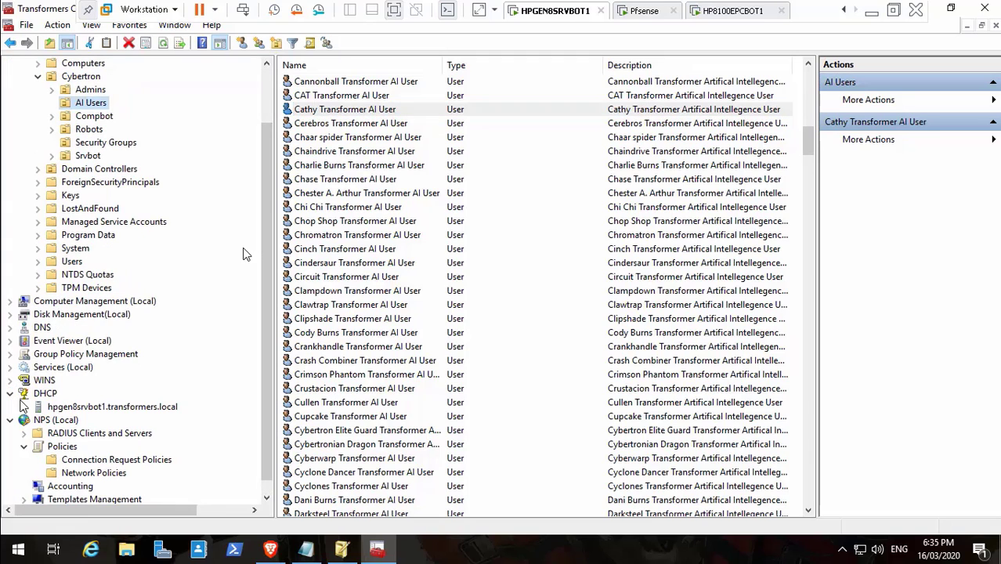
left_click(23, 407)
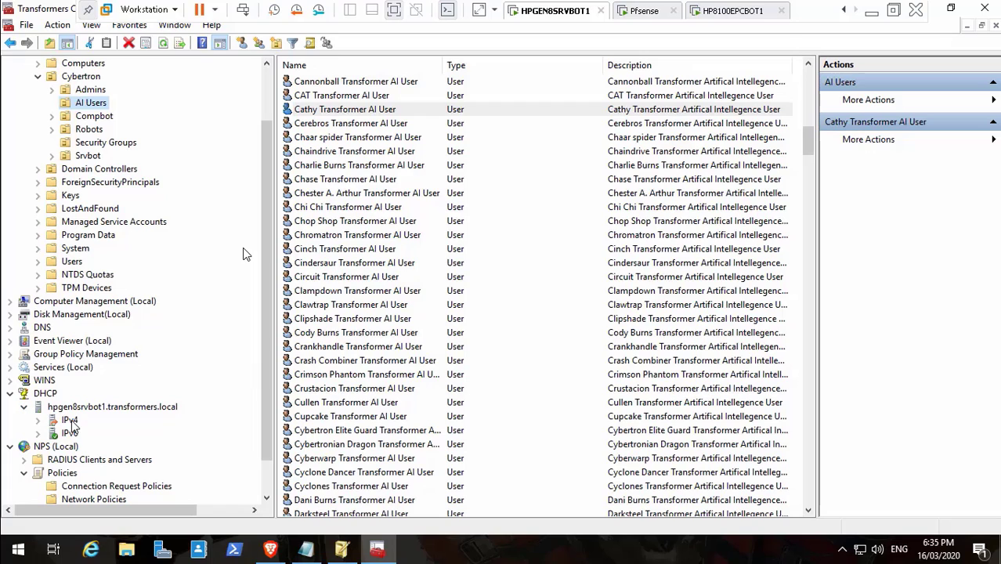
left_click(727, 11)
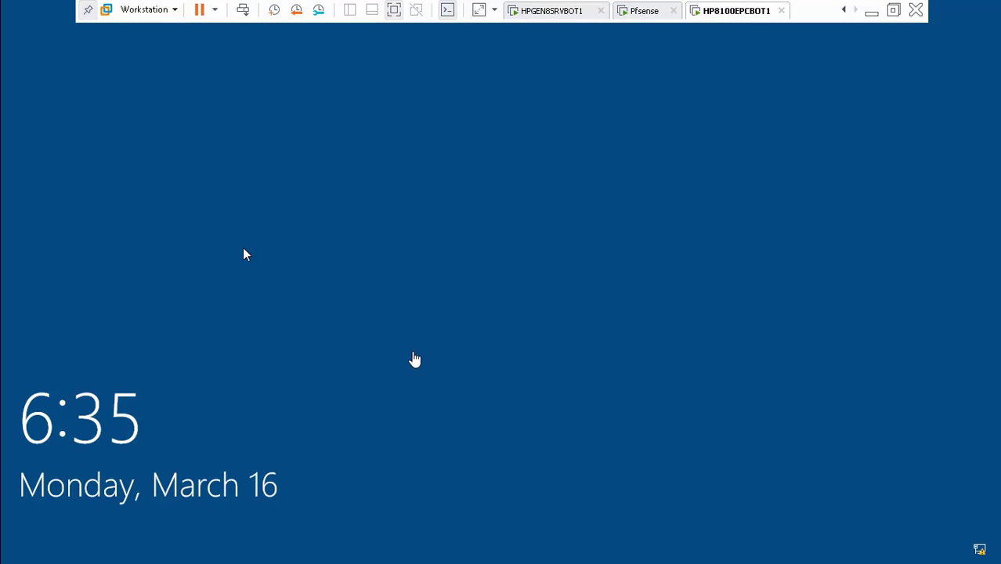
Accept the legal notice and sign in to HP8100EPCBOT1 with the test user's username and password, then return to HPGEN8SRVBOT1
left_click(254, 416)
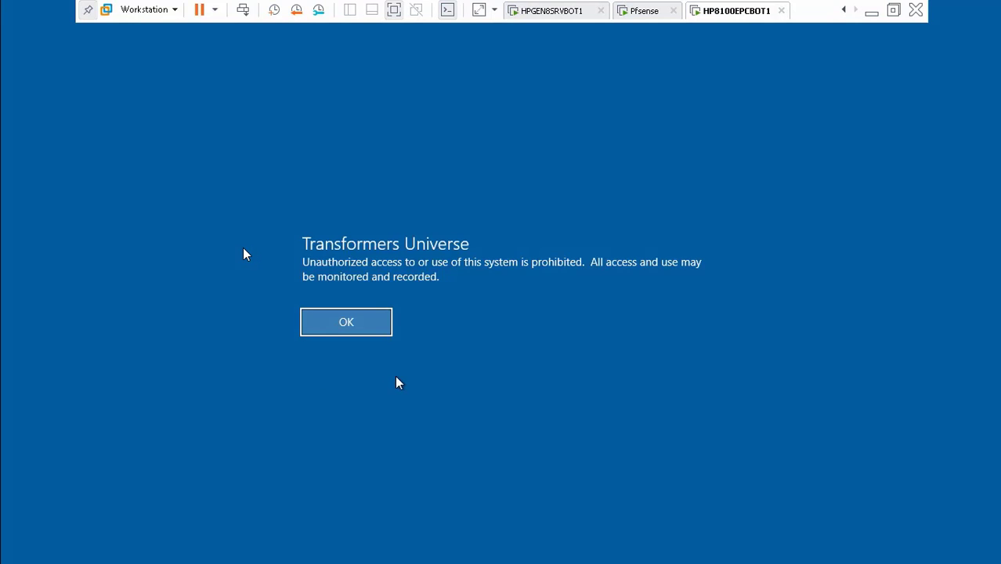
left_click(362, 328)
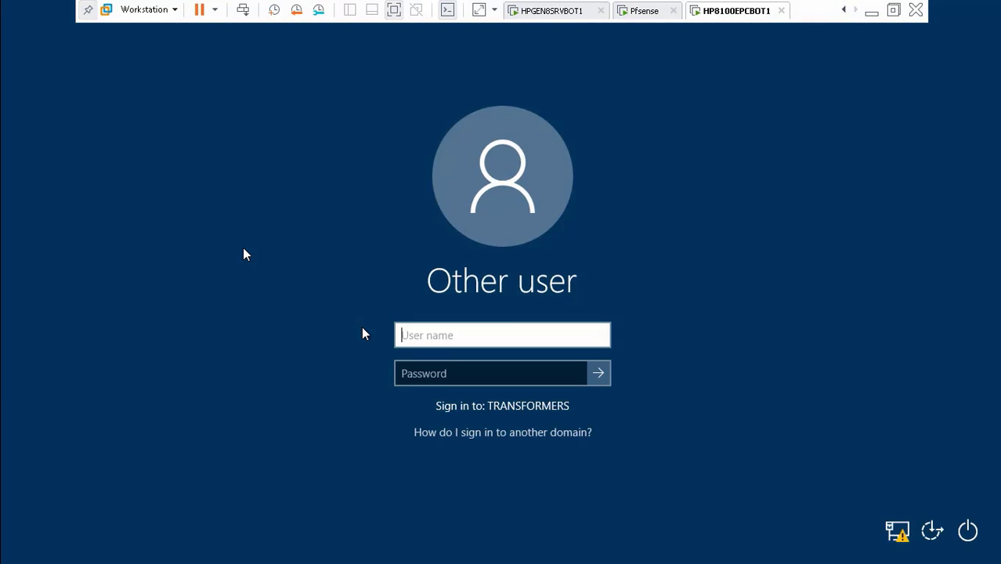
key("Tab")
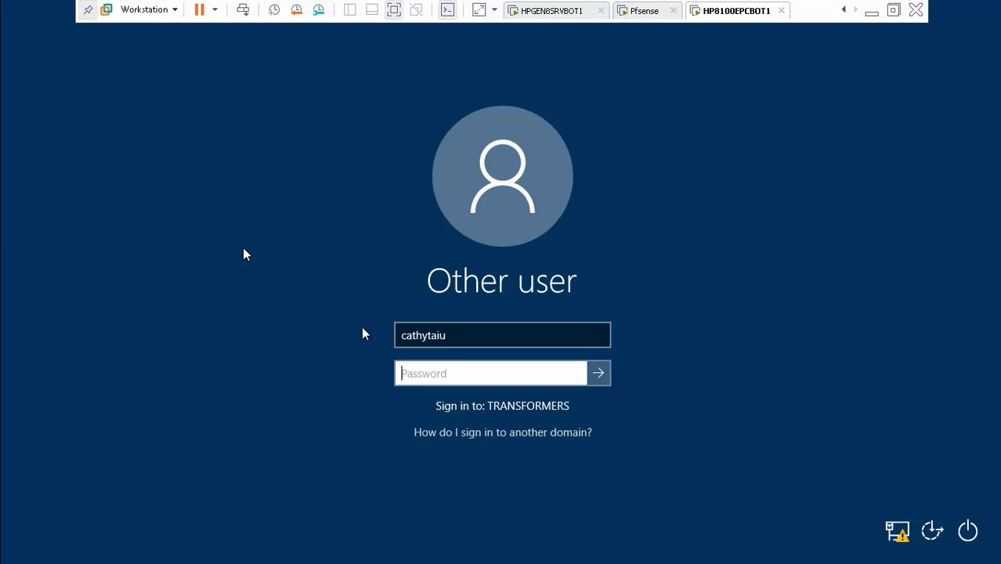
type("••••••••••")
key("Return")
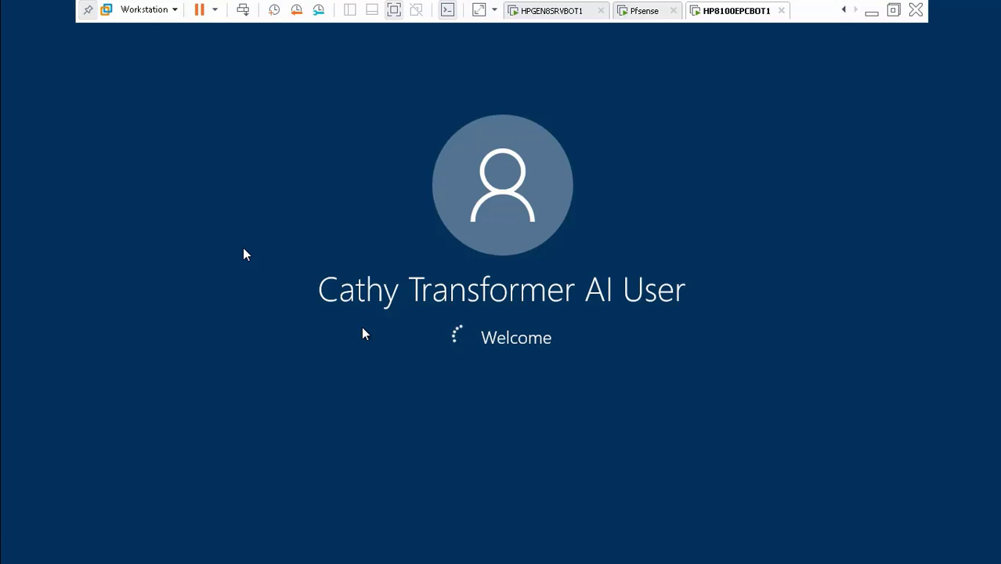
left_click(568, 15)
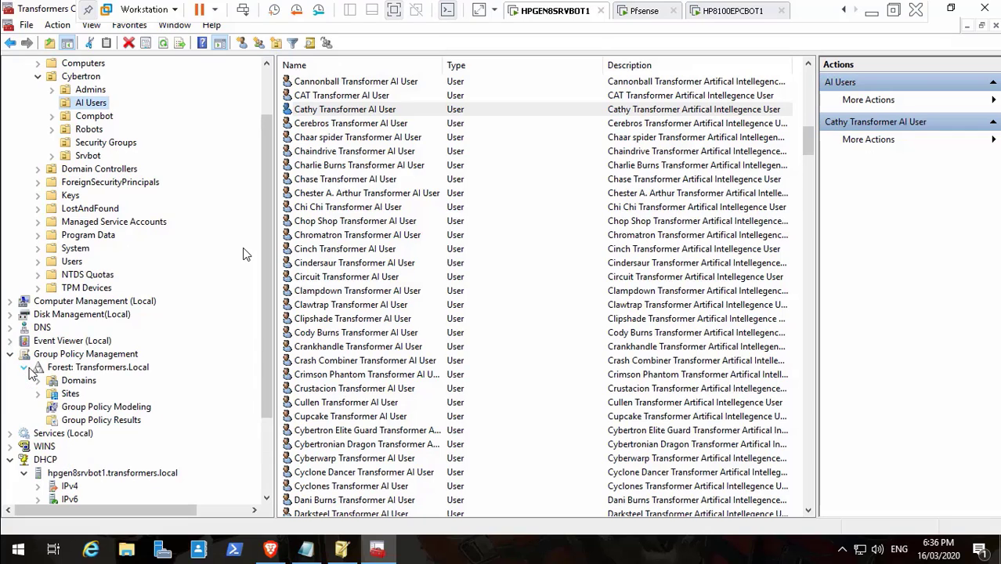
Open the Transformers.Local Default Domain Policy for editing
left_click(38, 381)
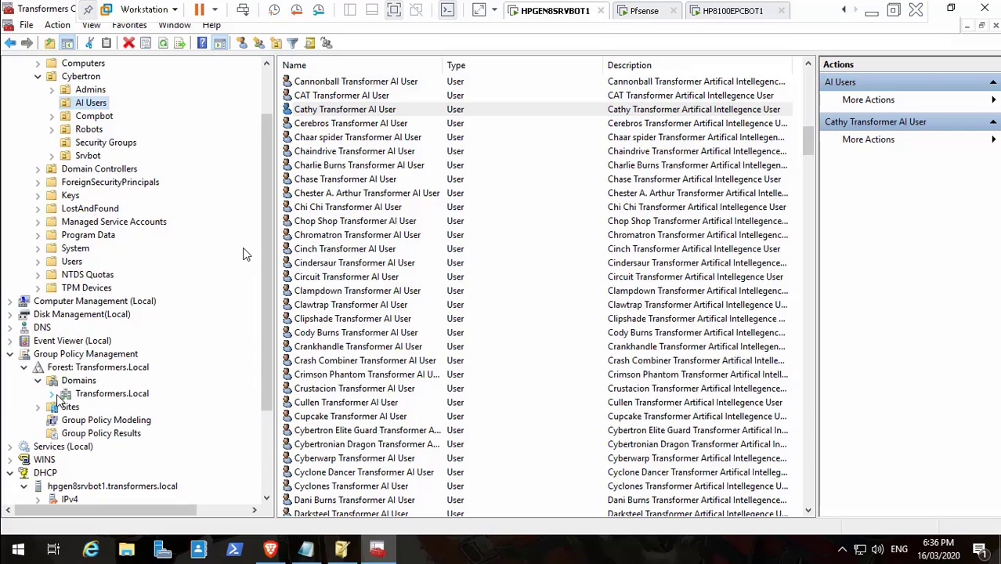
left_click(52, 394)
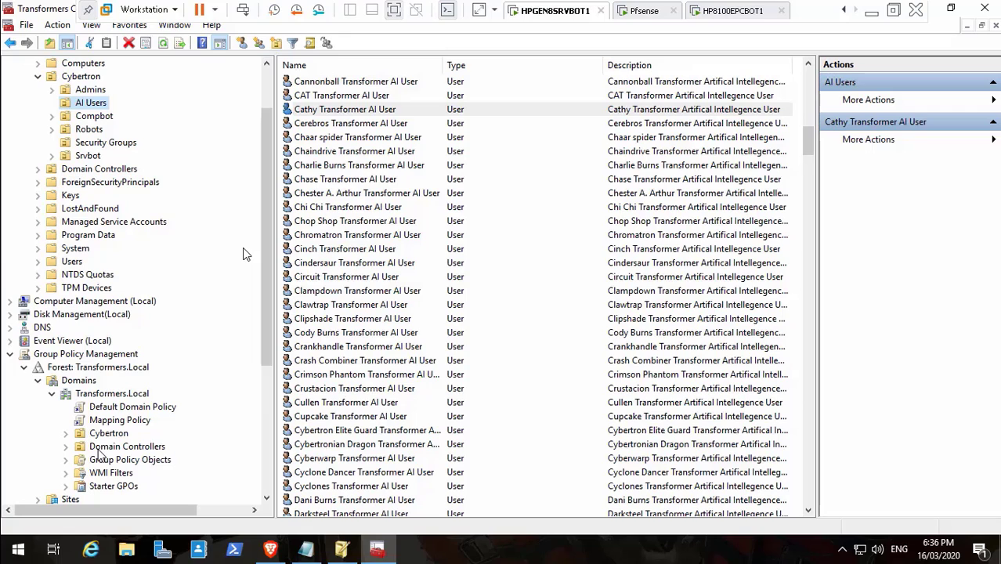
left_click(154, 408)
right_click(154, 408)
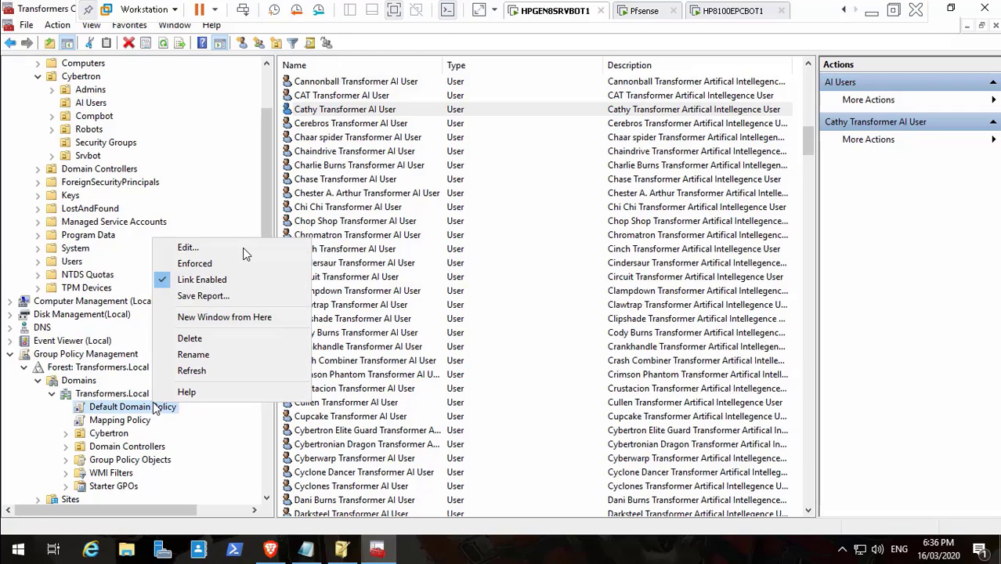
left_click(245, 249)
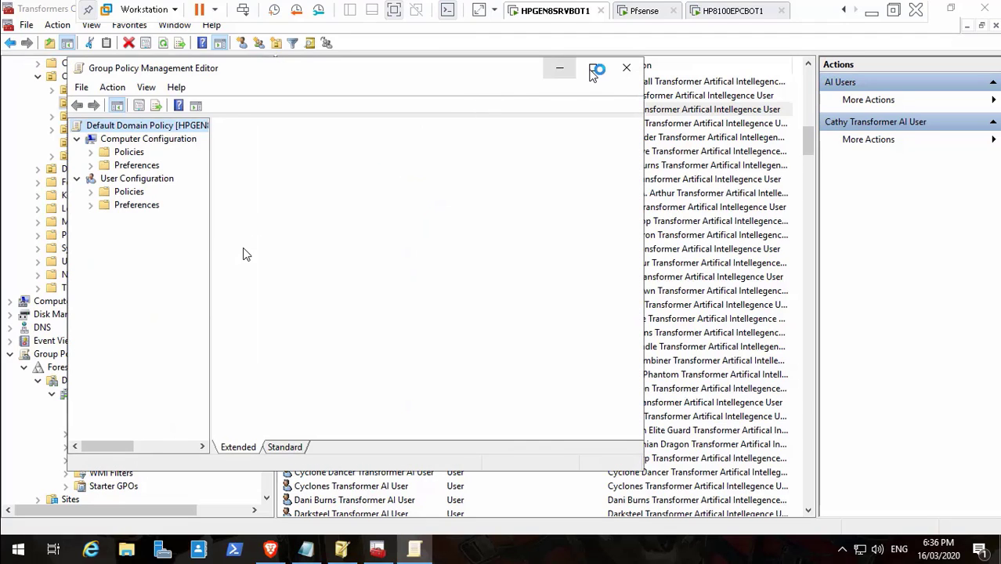
Maximise the policy editor, widen its tree pane and expand Computer Configuration > Policies
left_click(596, 71)
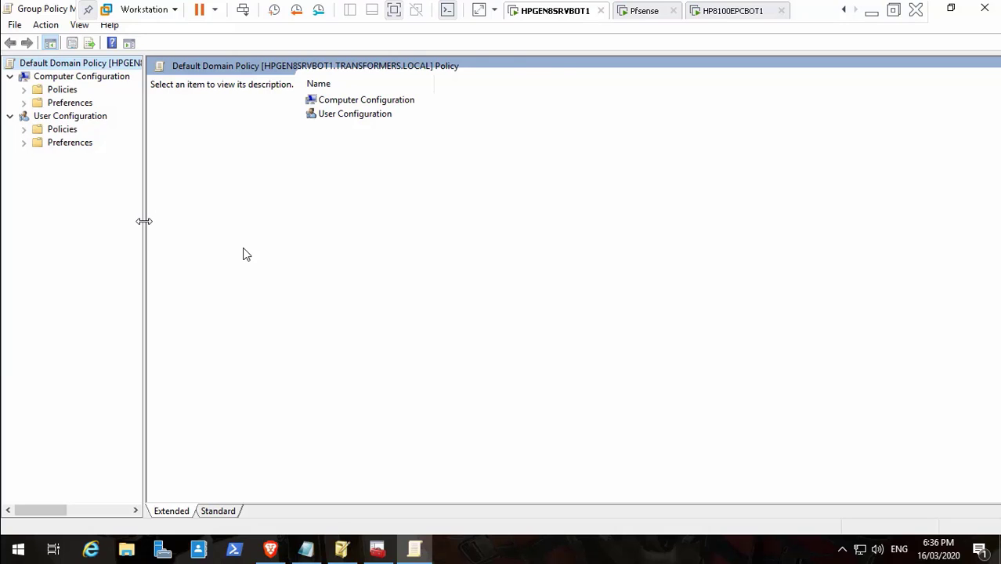
left_click_drag(144, 220, 248, 221)
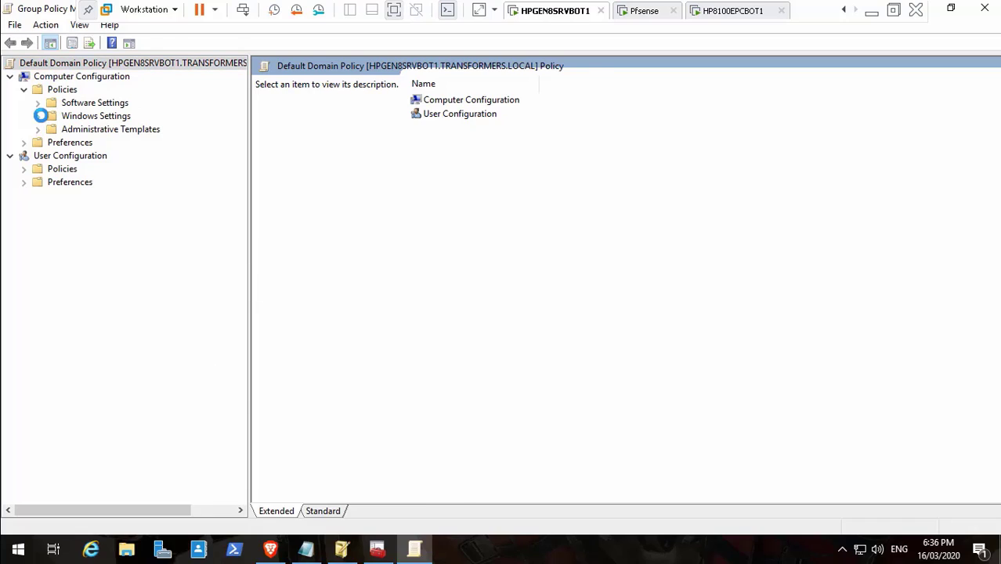
mouse_move(72, 554)
left_click(35, 532)
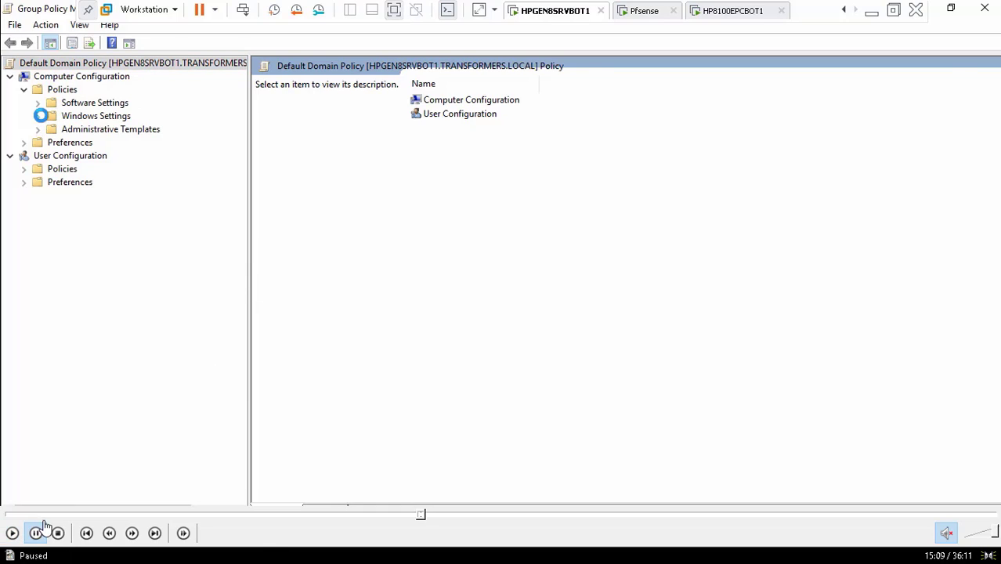
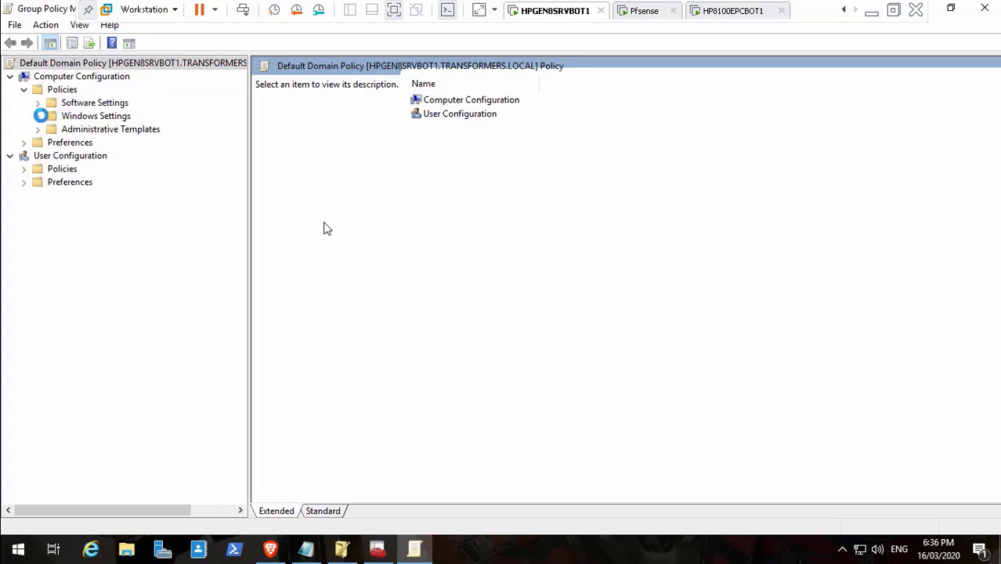
Dismiss the namespace warning and expand Security Settings > Public Key Policies to list its certificate stores
mouse_move(102, 516)
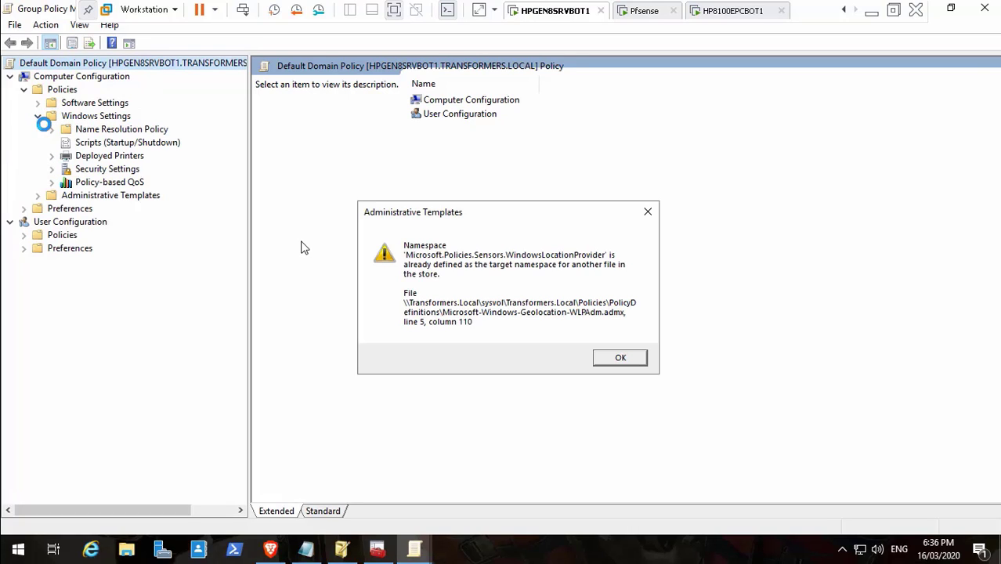
left_click(630, 360)
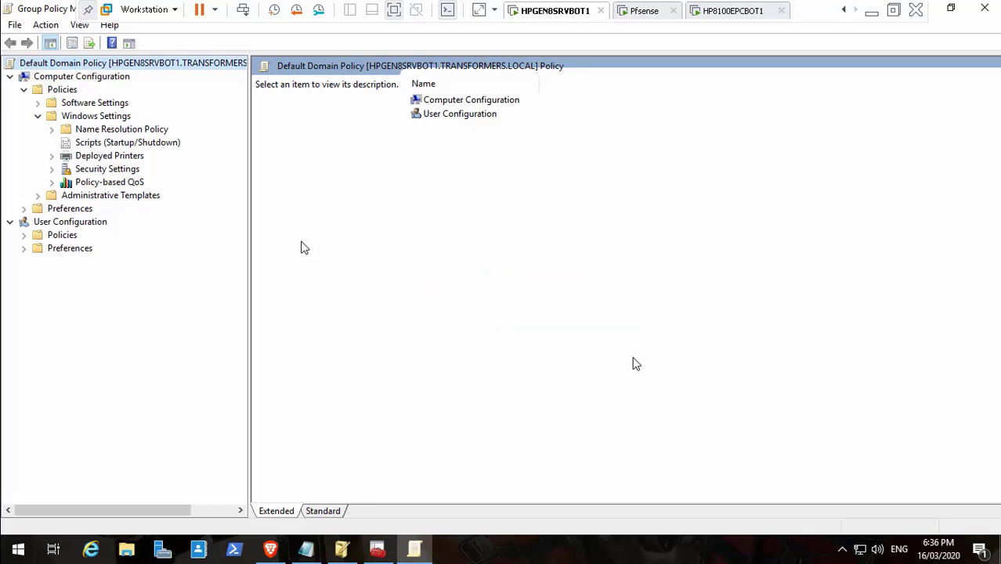
left_click(52, 169)
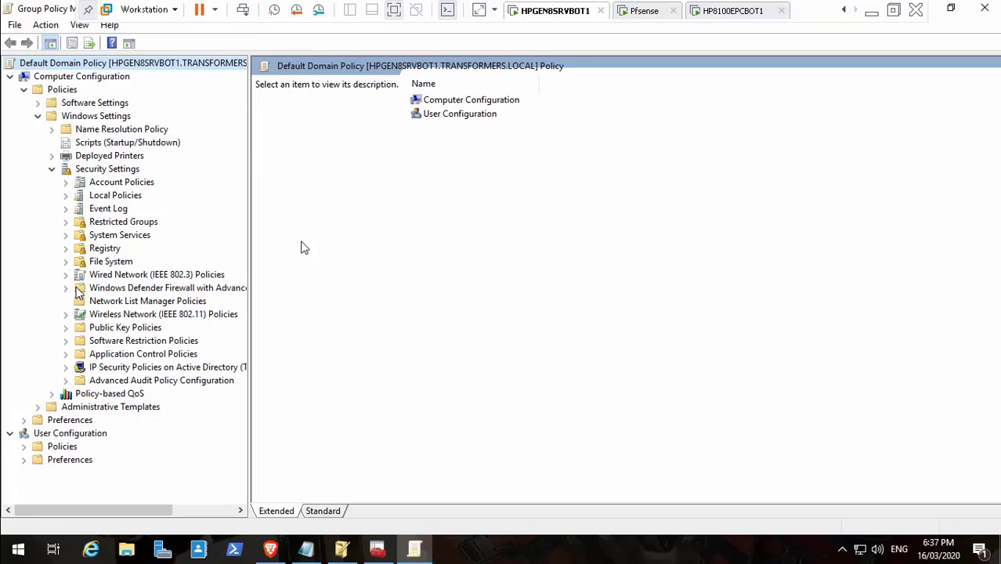
left_click(68, 339)
left_click(81, 332)
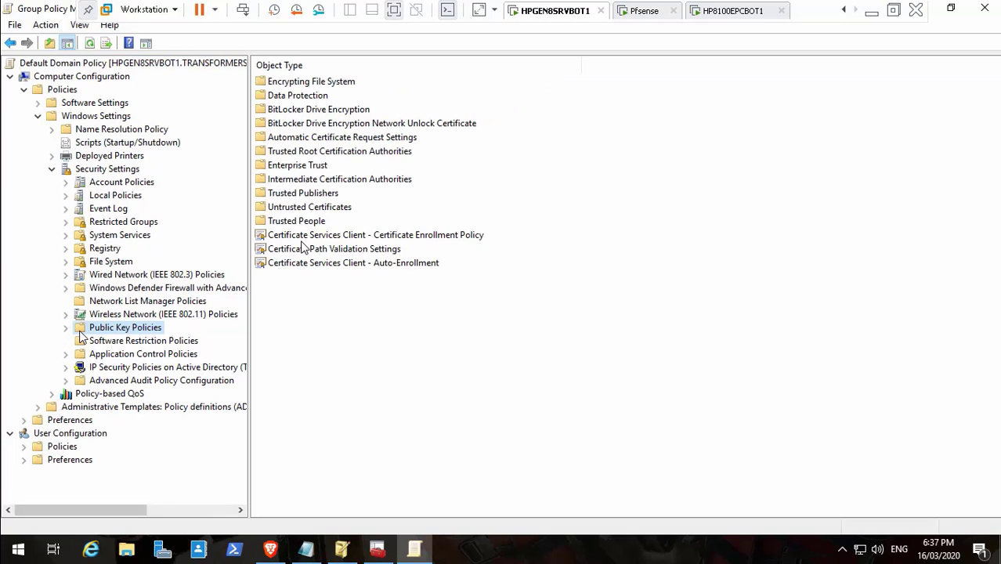
left_click(66, 328)
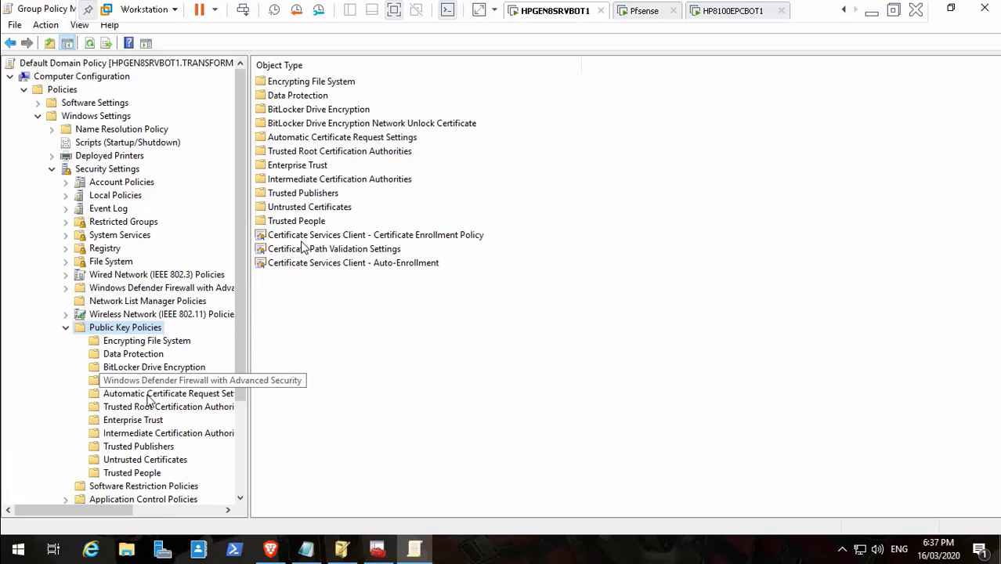
Check Transformers-internal-ca in Trusted Root, then select Transformers-internal-intermediate-ca under Intermediate Certification Authorities
left_click(172, 412)
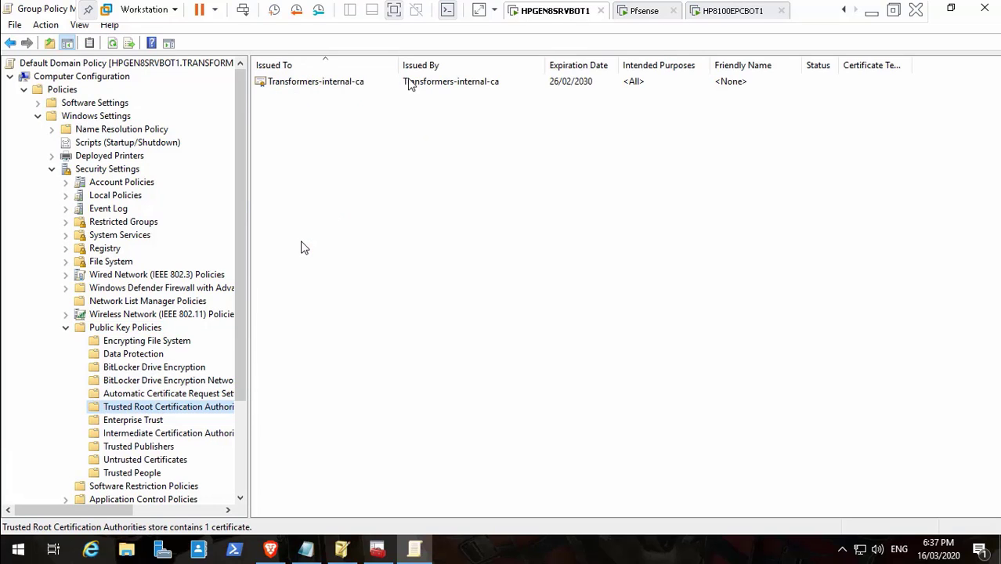
left_click_drag(398, 69, 432, 68)
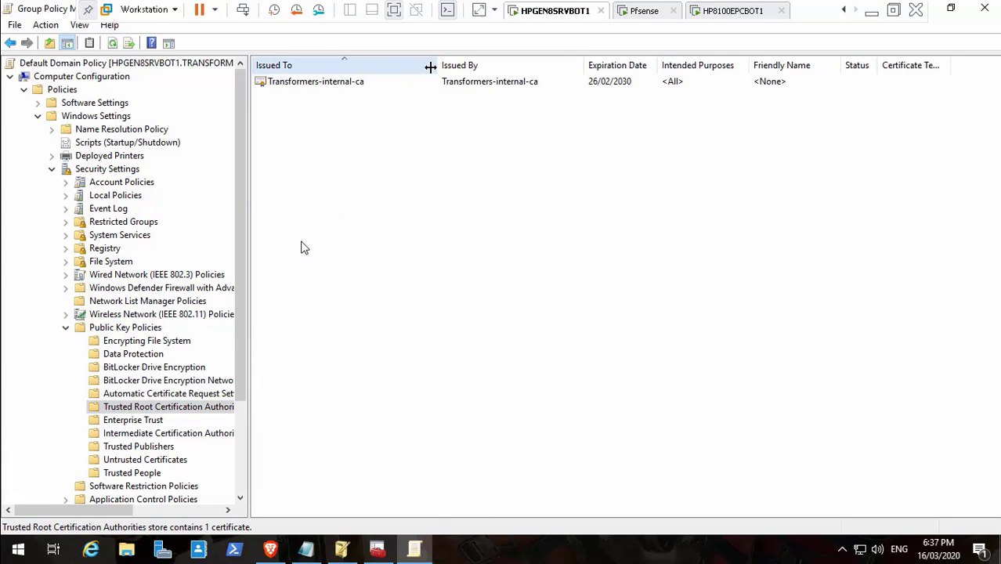
left_click(361, 81)
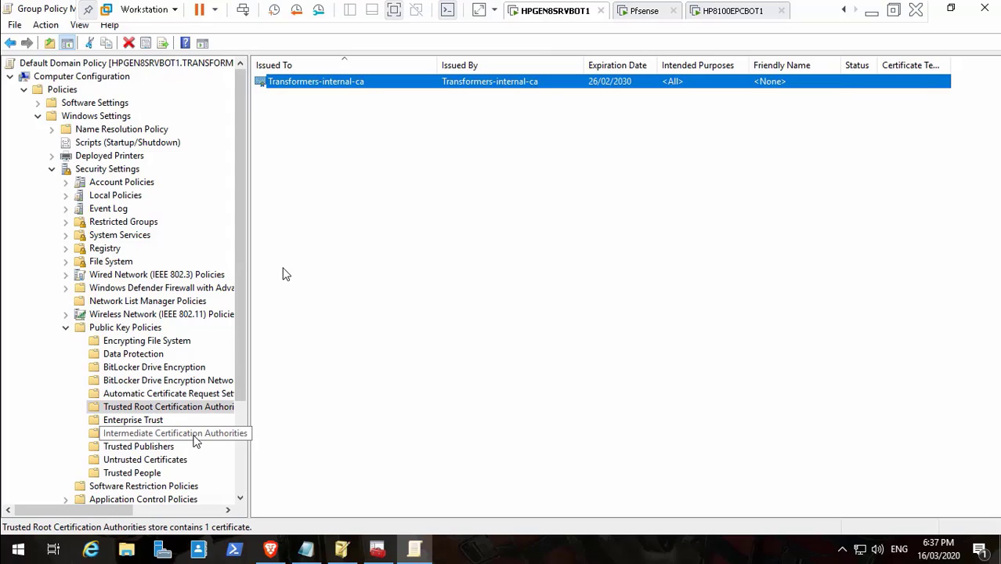
left_click(192, 433)
left_click(373, 86)
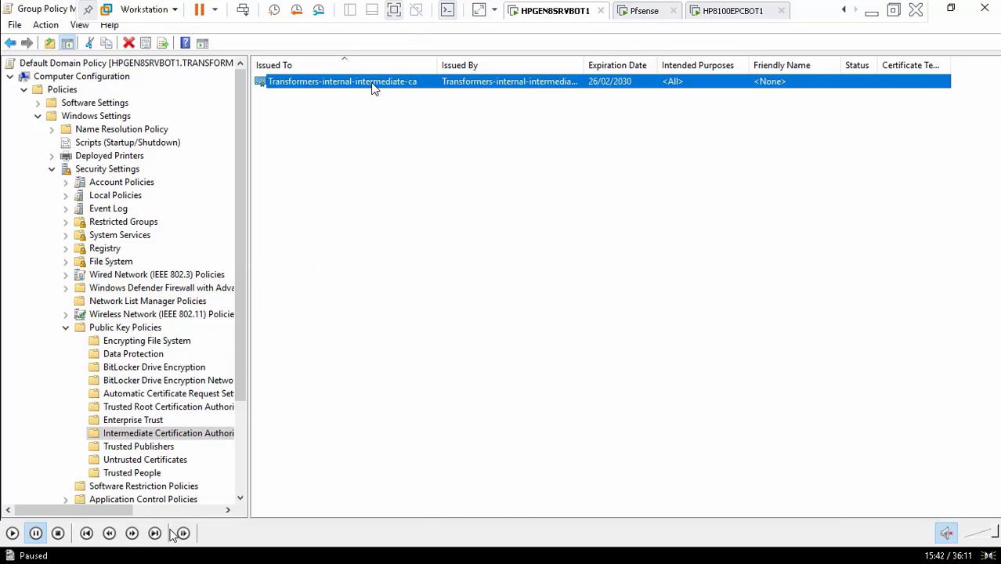
left_click(36, 537)
left_click(12, 533)
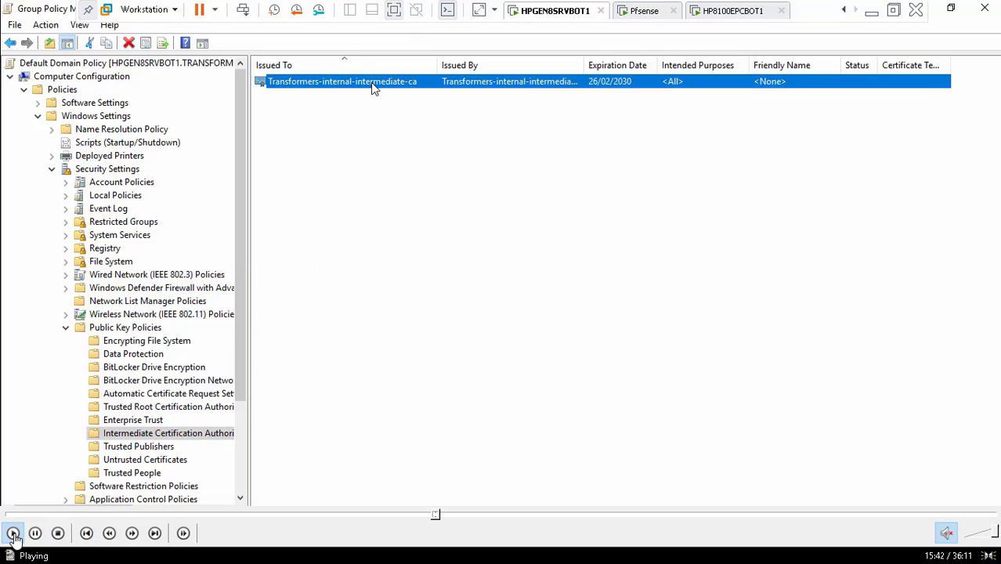
left_click(726, 11)
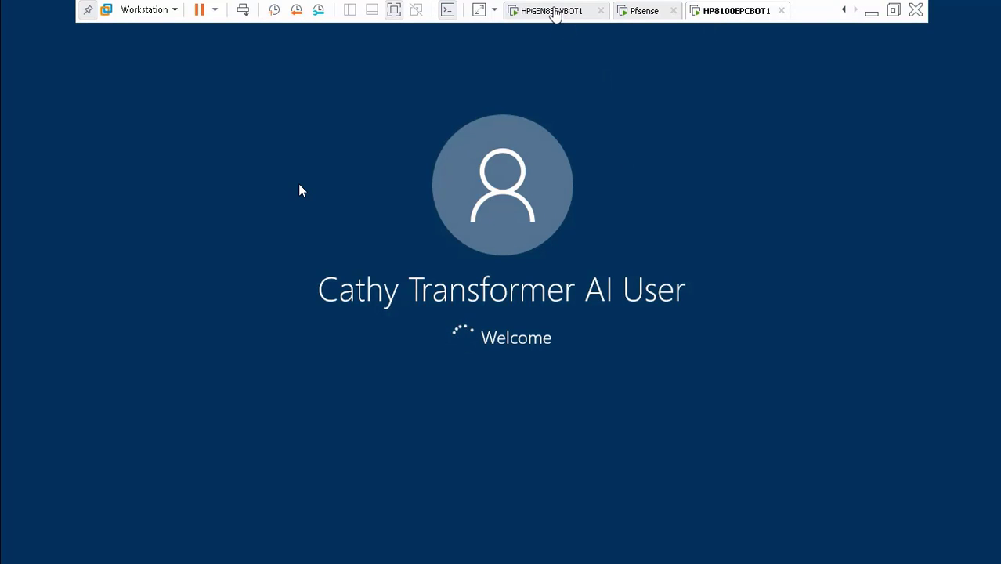
left_click(553, 11)
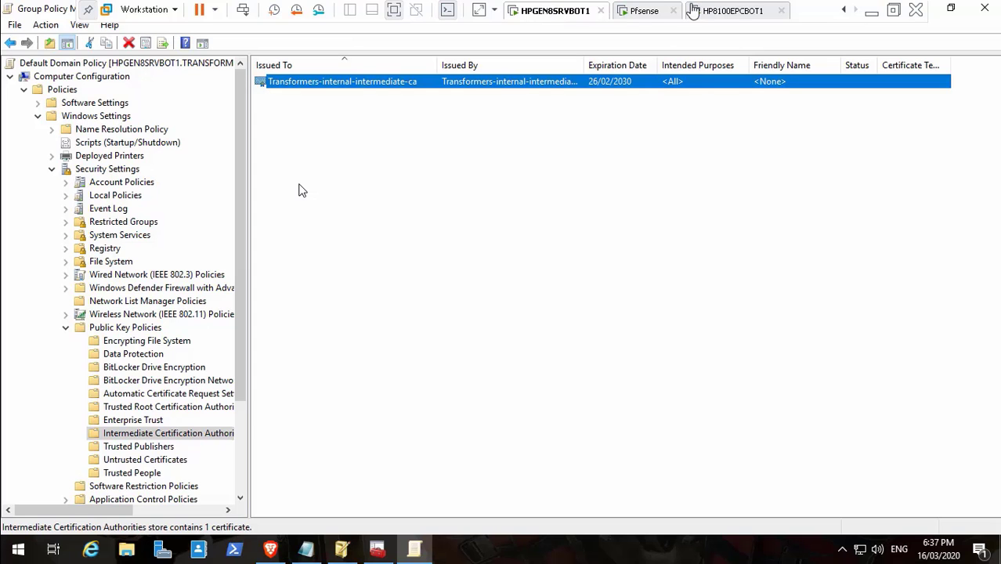
left_click(723, 13)
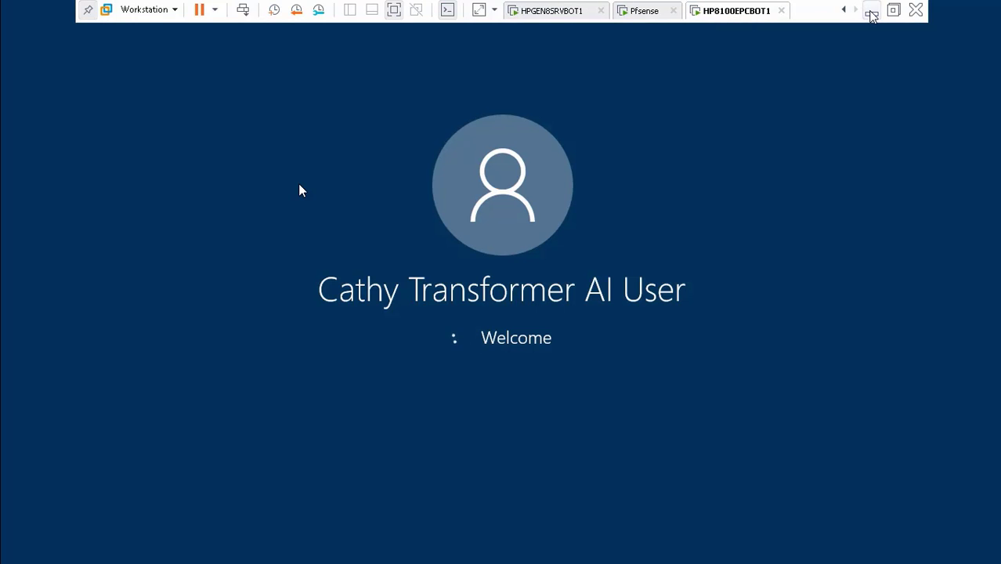
left_click(871, 13)
left_click(486, 549)
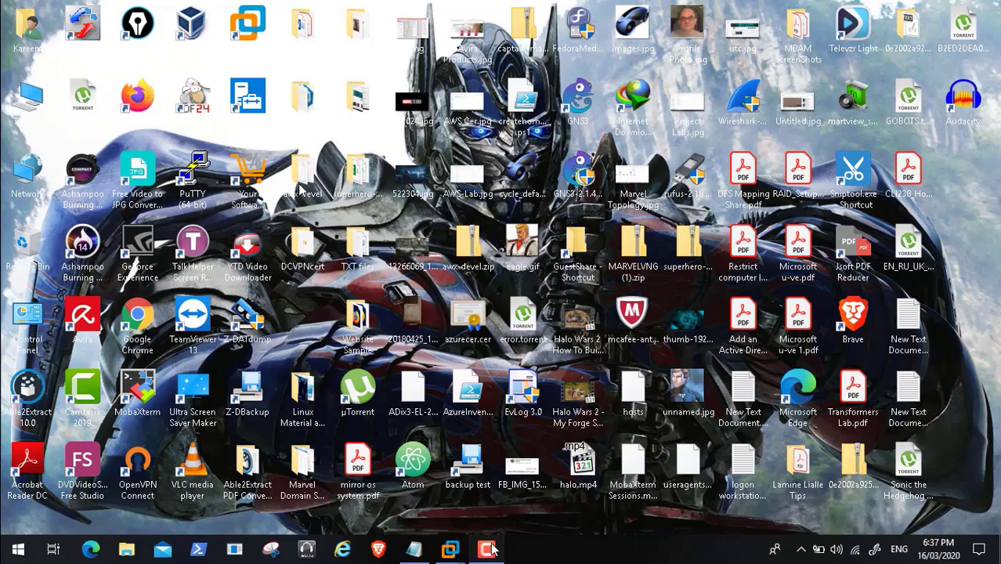
left_click(933, 482)
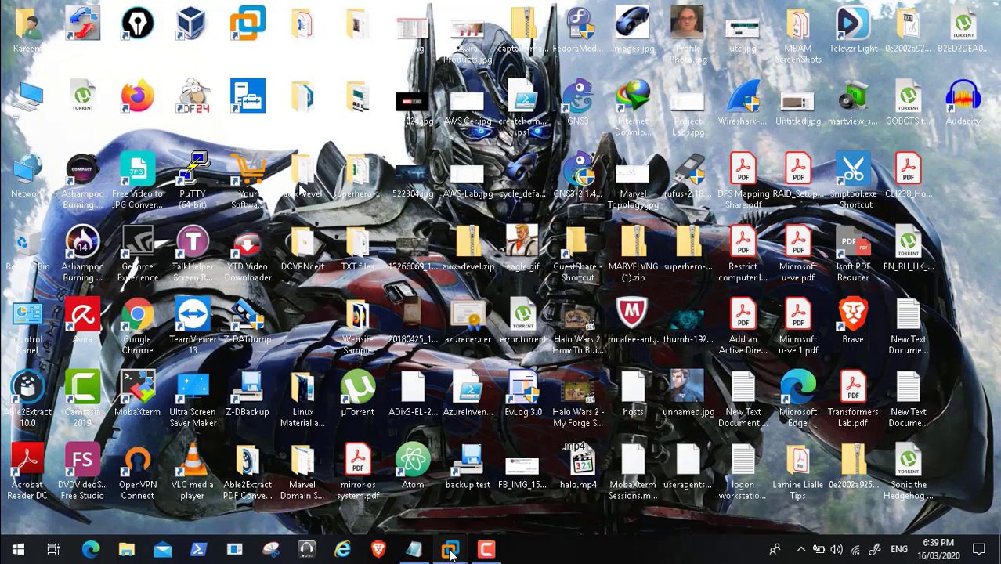
mouse_move(451, 552)
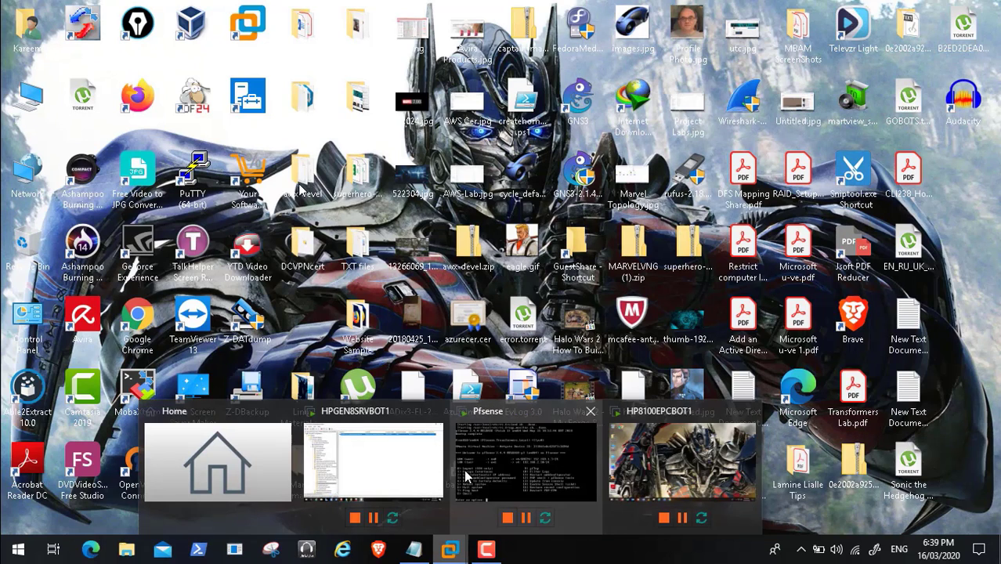
left_click(400, 470)
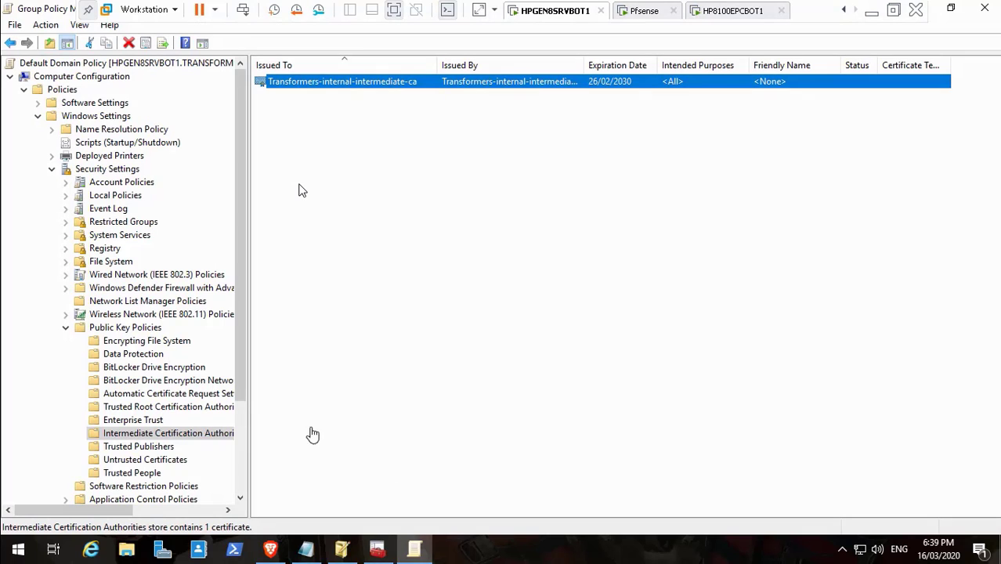
Close the Default Domain Policy editor and open the WSUS Policy for editing, maximised
left_click(987, 8)
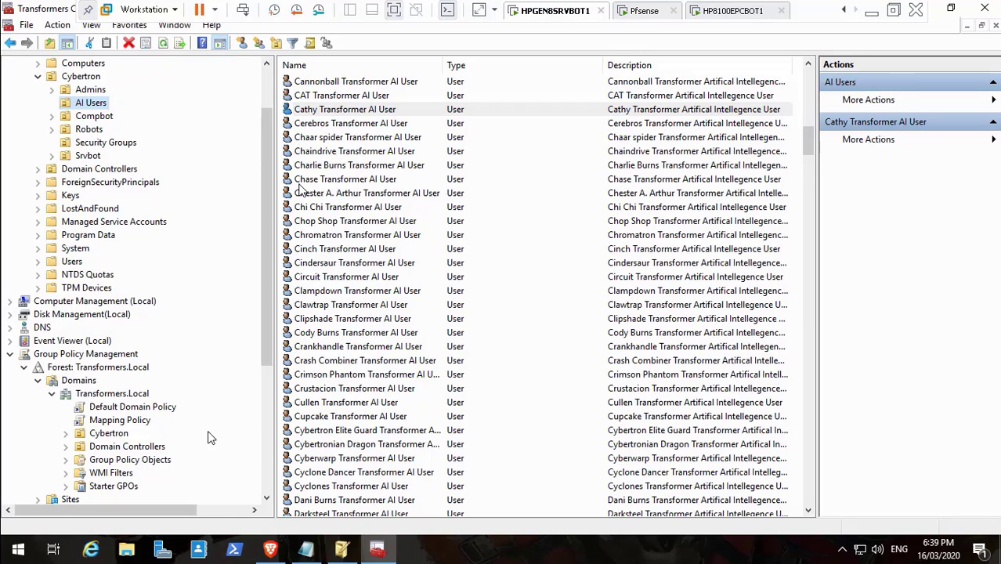
left_click(67, 447)
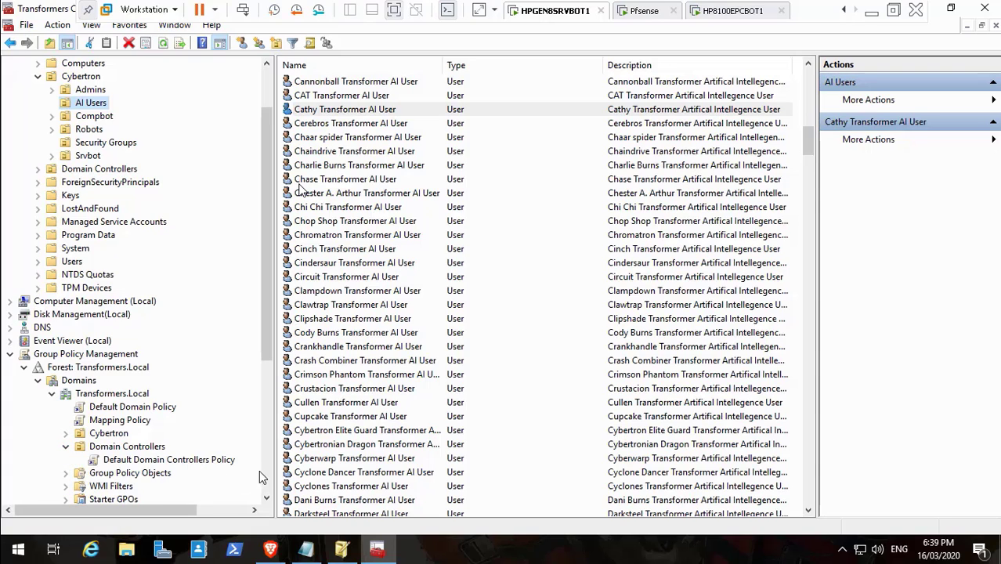
scroll(74, 346, "down", 6)
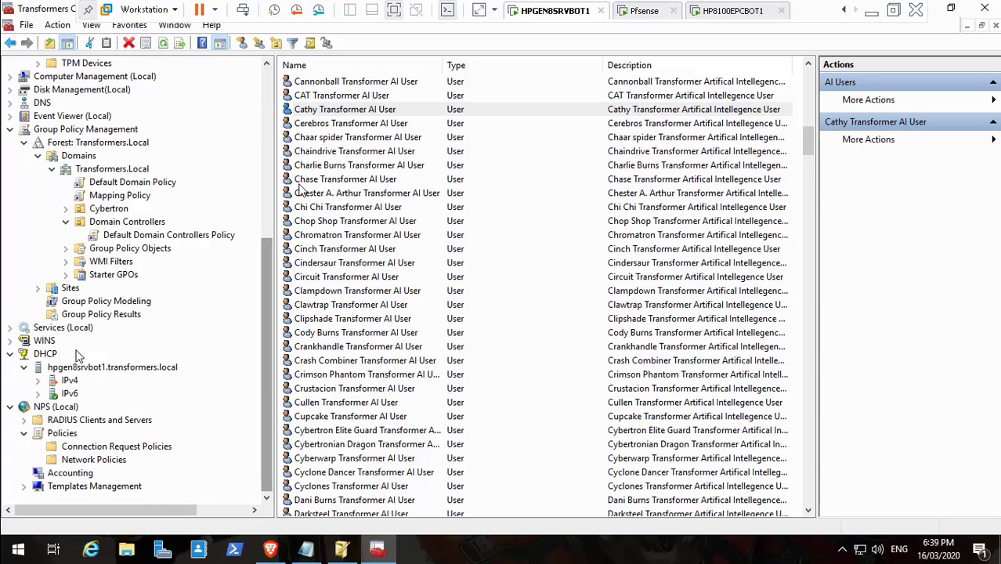
left_click(68, 250)
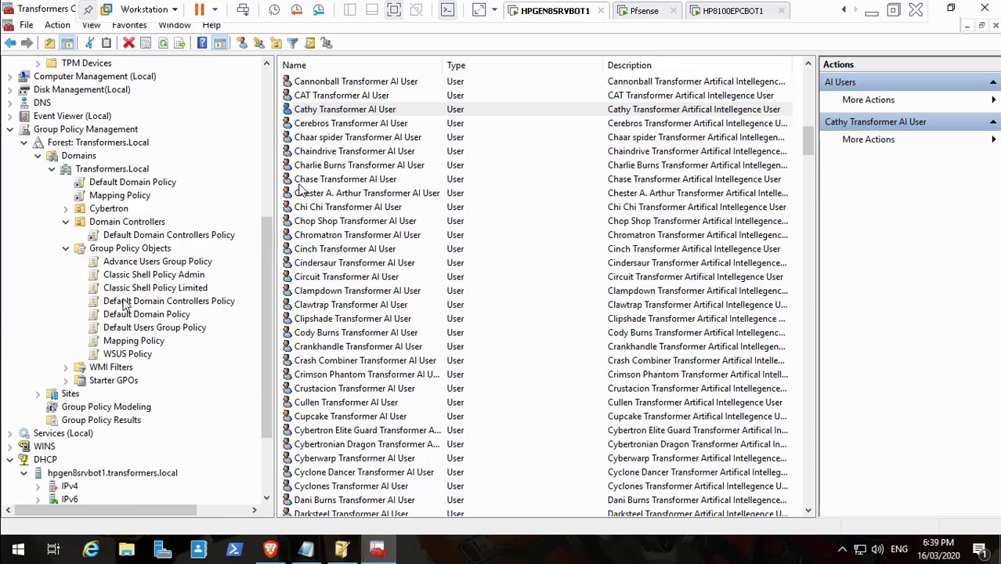
right_click(136, 355)
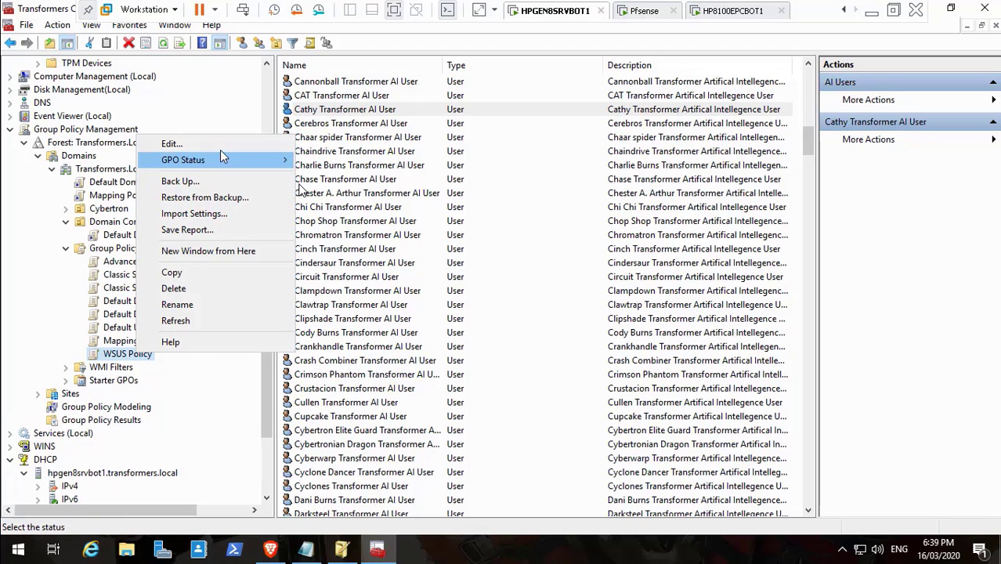
left_click(223, 146)
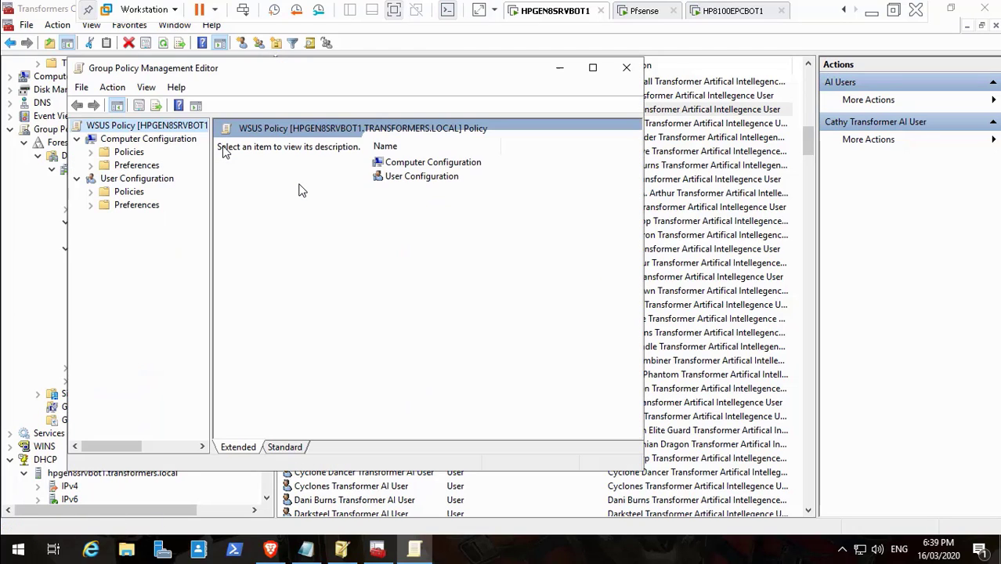
left_click(593, 69)
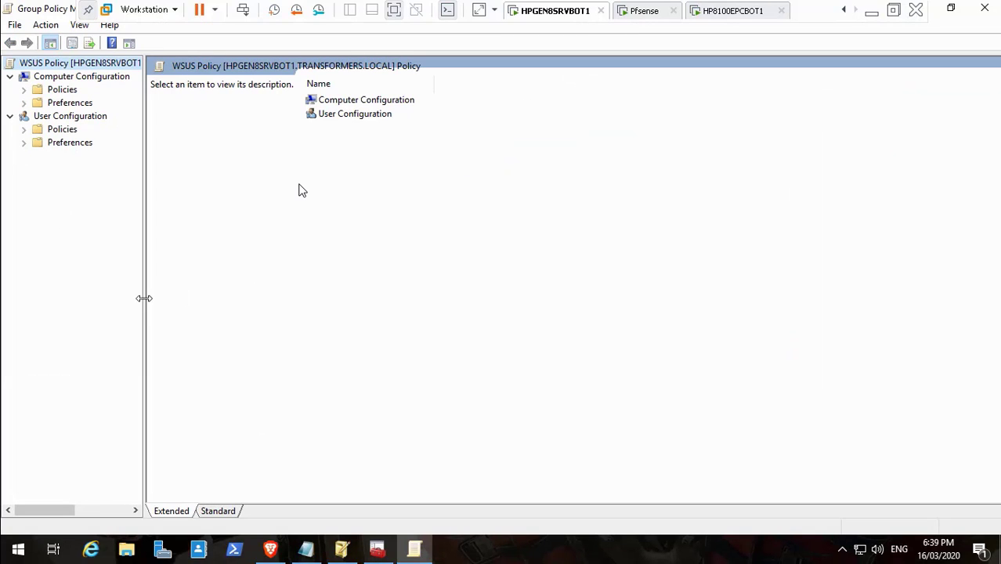
Go to User Configuration > Preferences > Control Panel Settings > Internet Settings and select Internet Explorer 10
left_click_drag(143, 297, 178, 298)
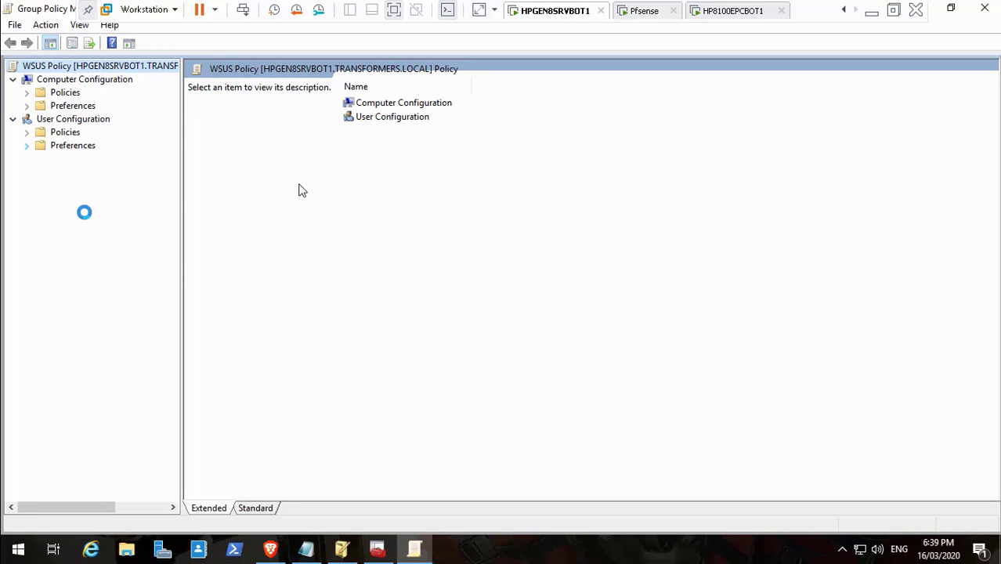
left_click(17, 552)
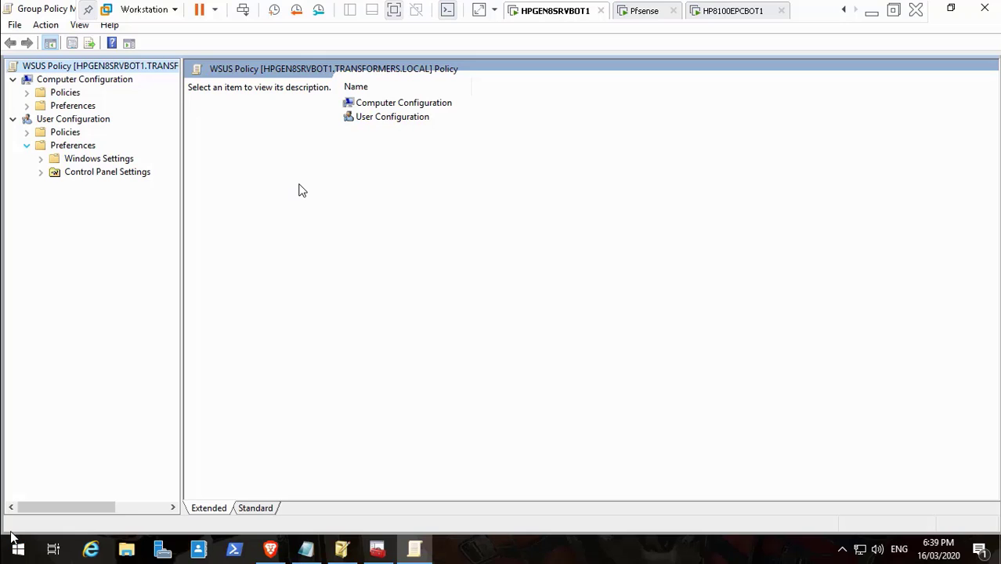
left_click(41, 172)
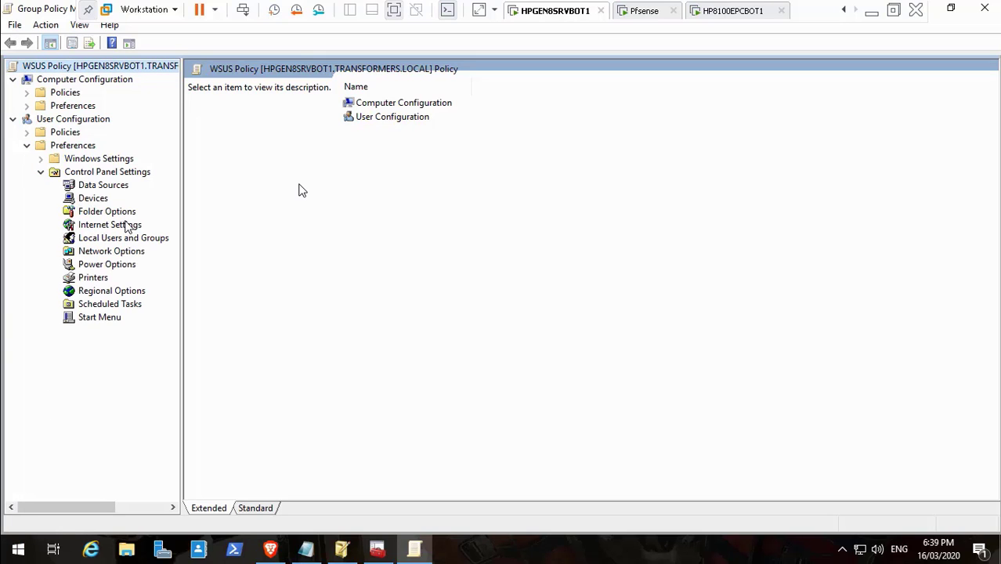
left_click(126, 225)
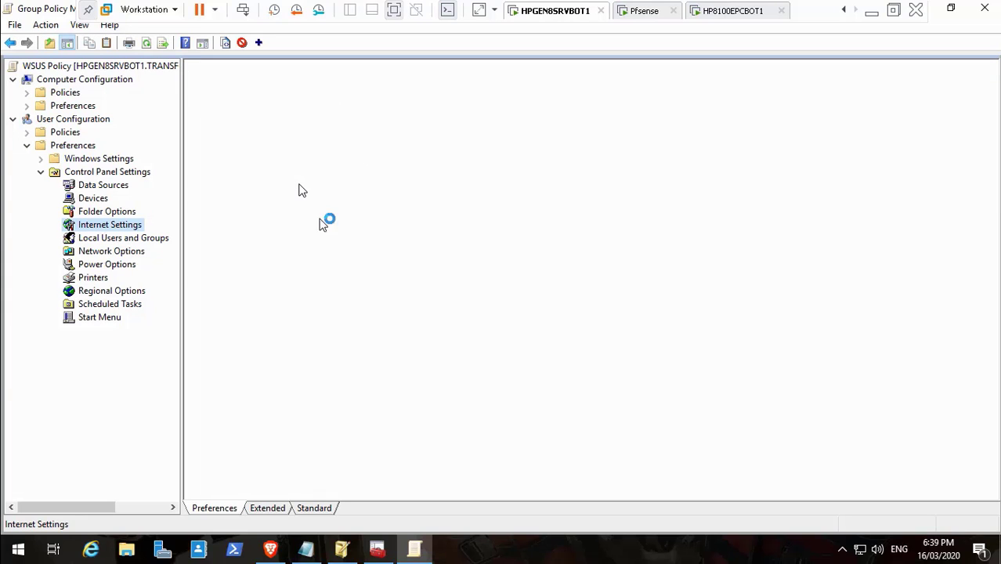
left_click(17, 549)
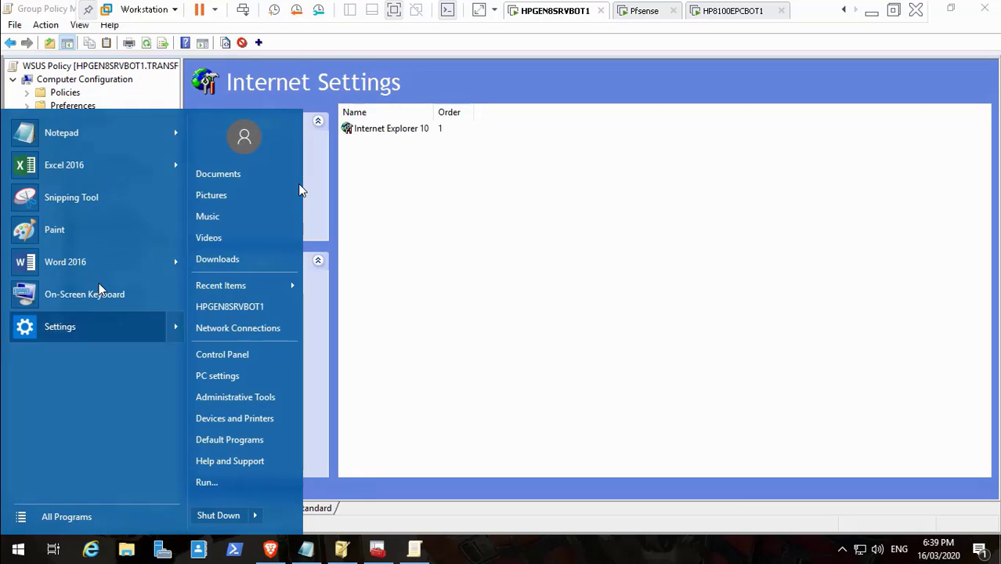
key("Escape")
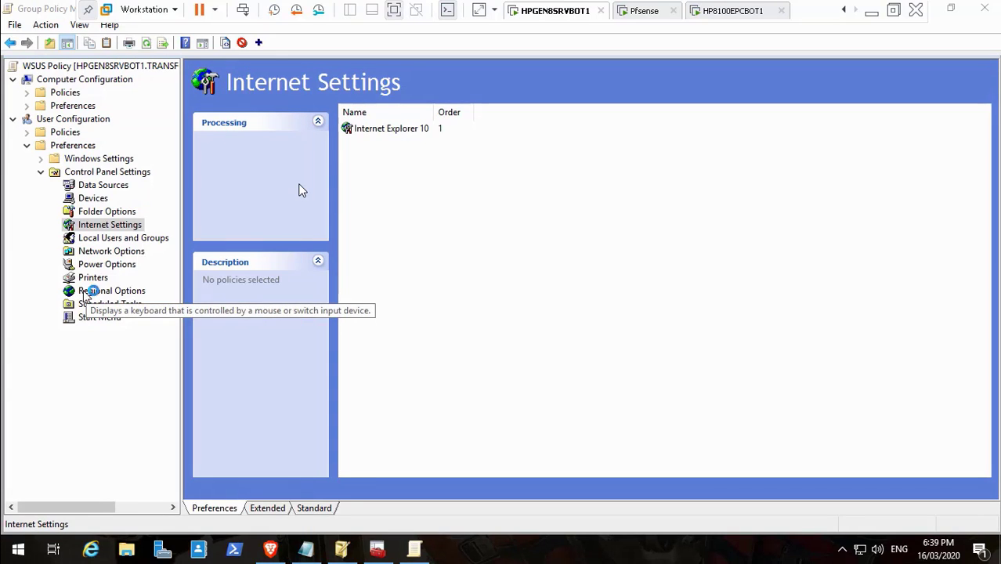
left_click(394, 135)
Open the Internet Explorer 10 item's Connections LAN settings, moving the on-screen keyboard aside
right_click(396, 135)
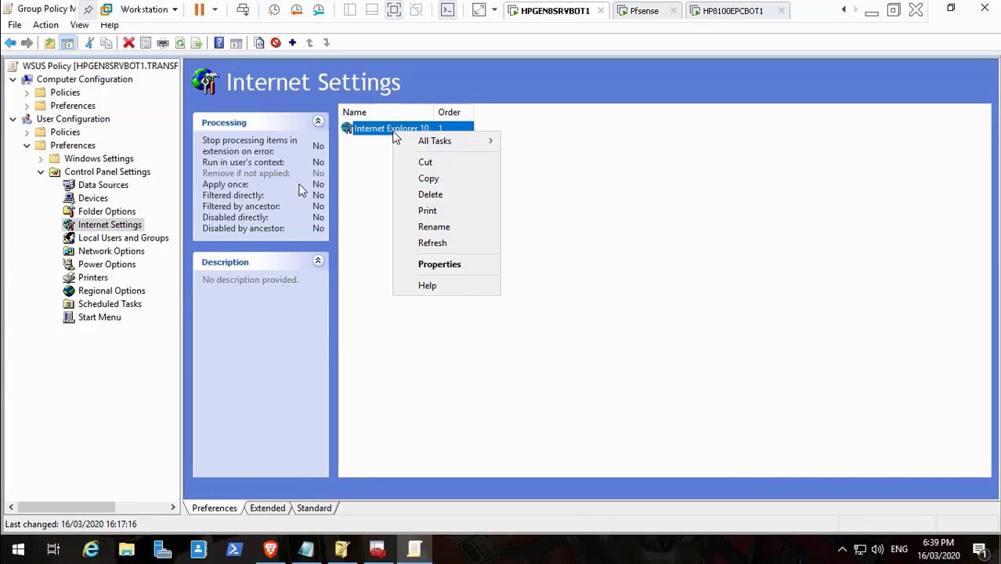
left_click(453, 264)
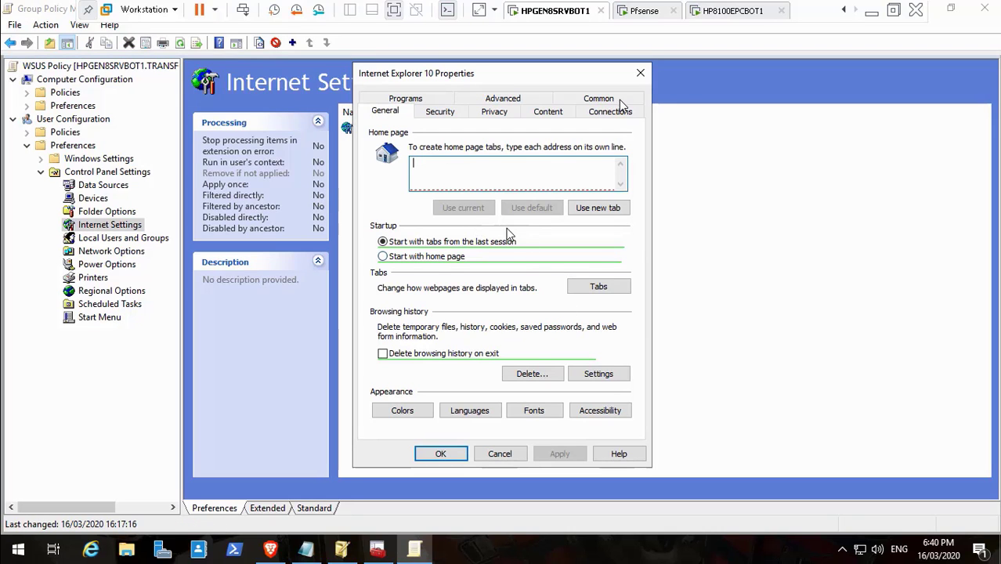
left_click(610, 112)
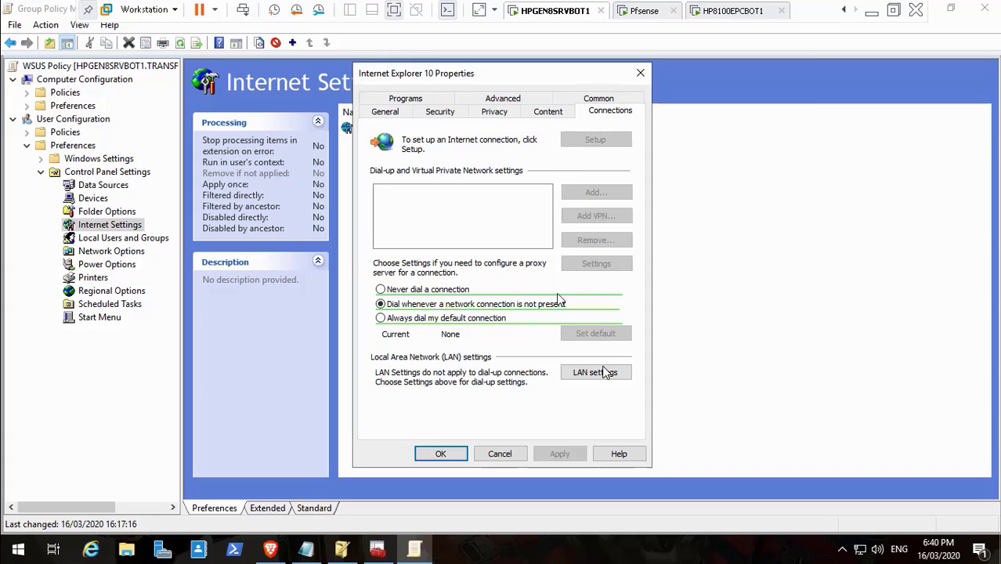
left_click(600, 374)
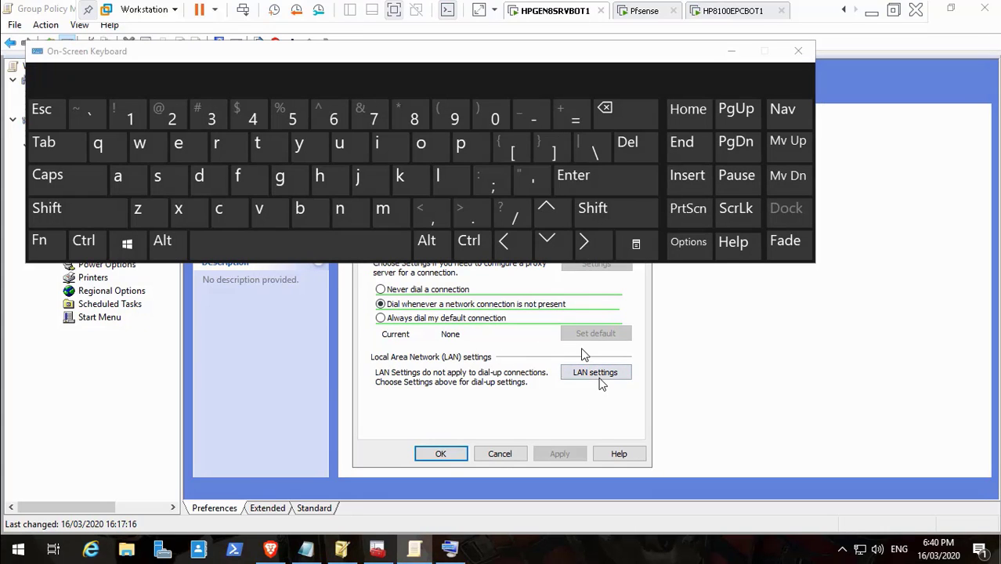
left_click(595, 373)
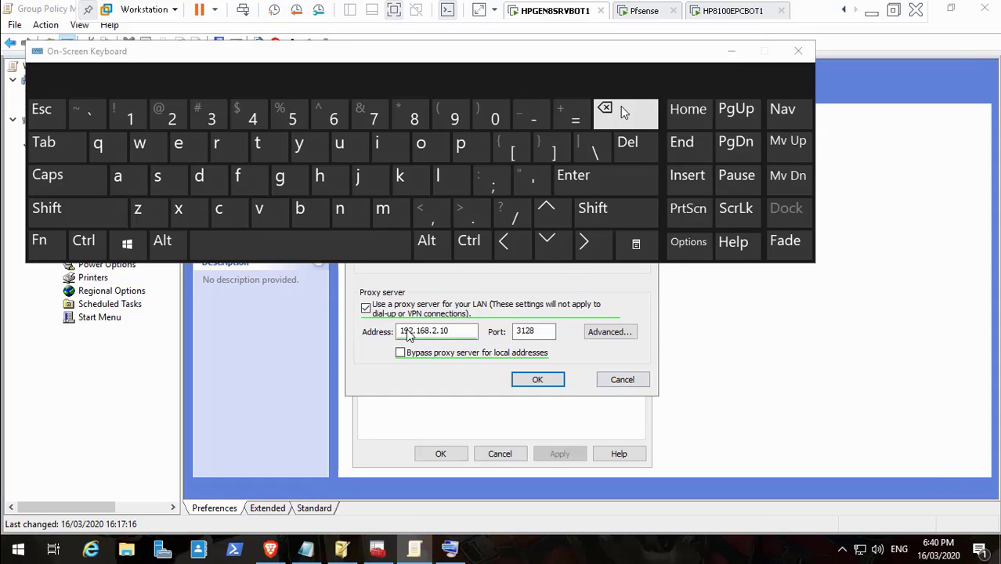
left_click_drag(650, 58, 717, 408)
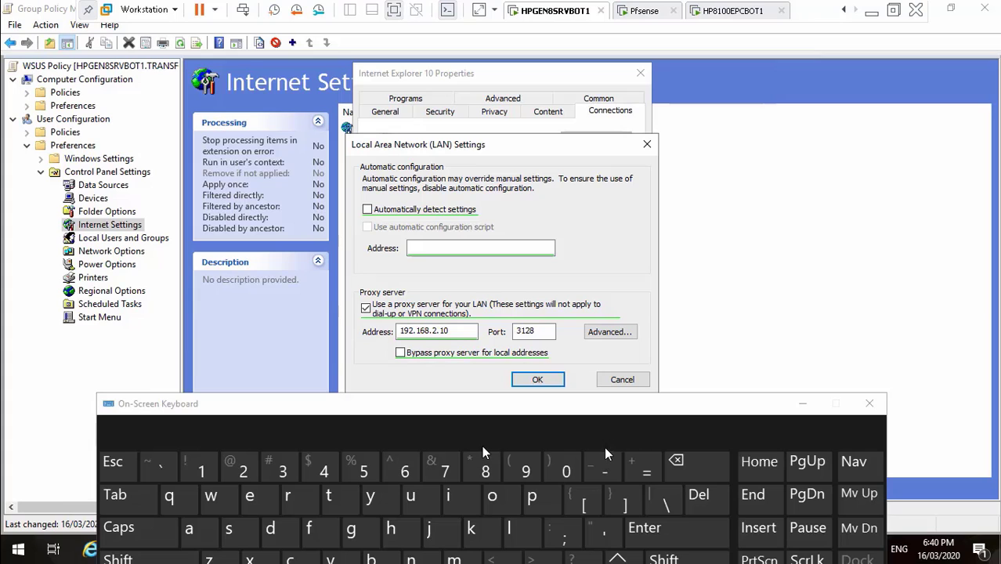
left_click_drag(705, 415, 726, 67)
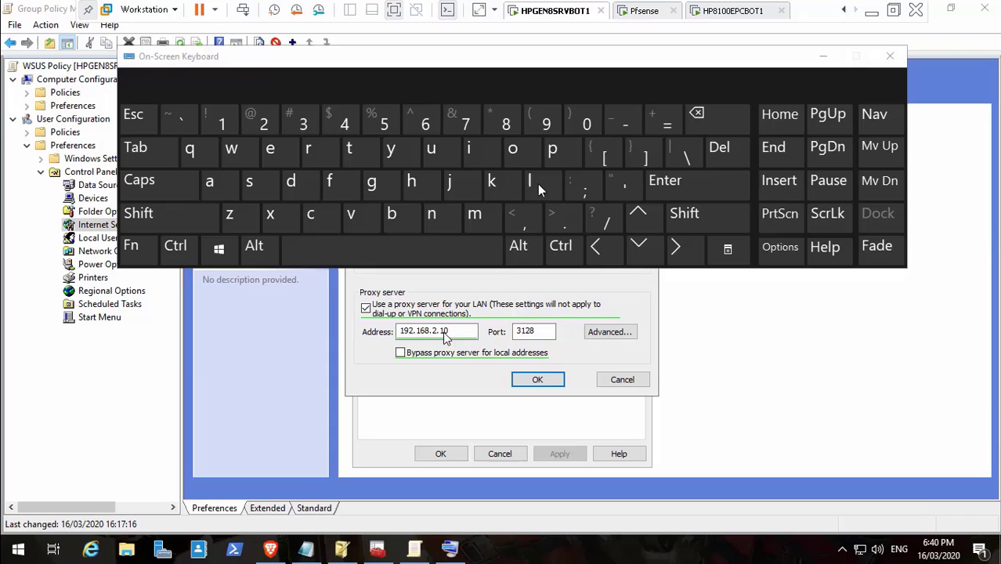
left_click(132, 246)
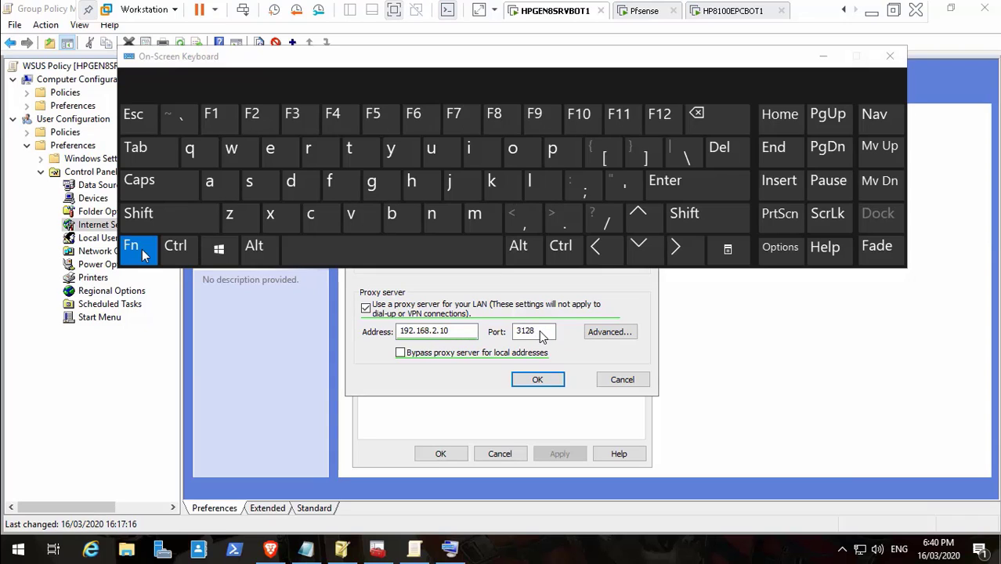
left_click(380, 115)
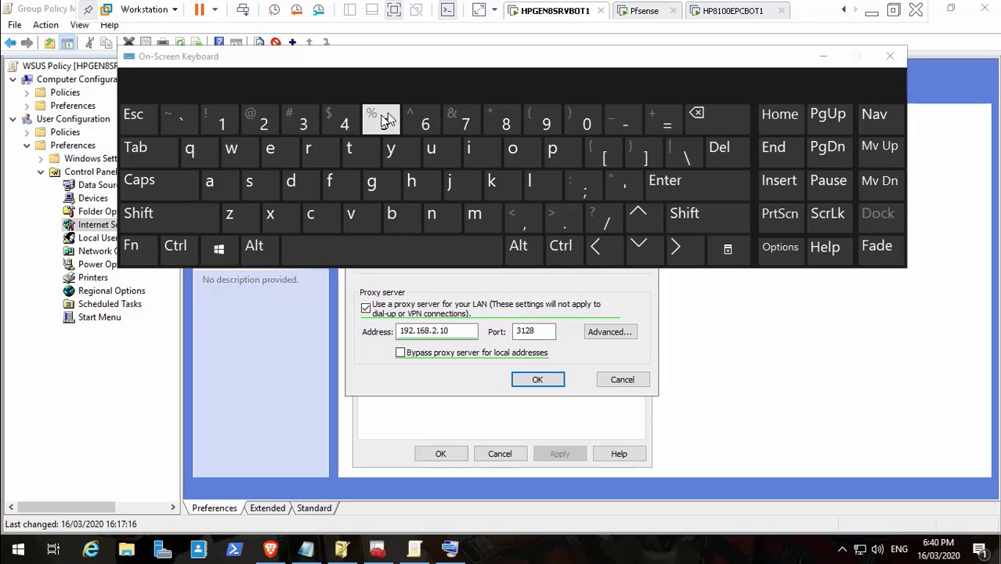
Confirm proxy 192.168.2.10 port 3128, apply and save the item, then switch to HP8100EPCBOT1
left_click(538, 379)
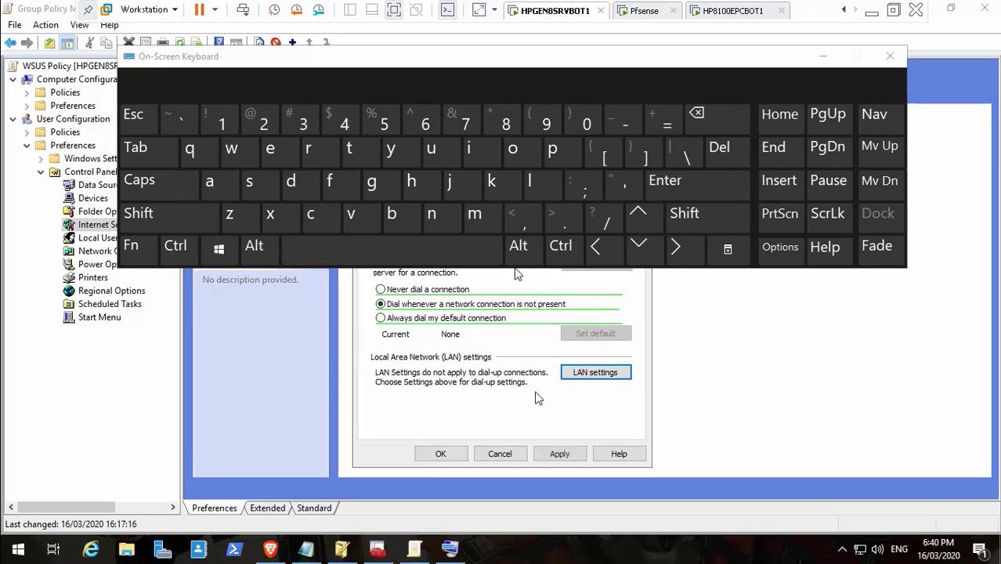
left_click(562, 453)
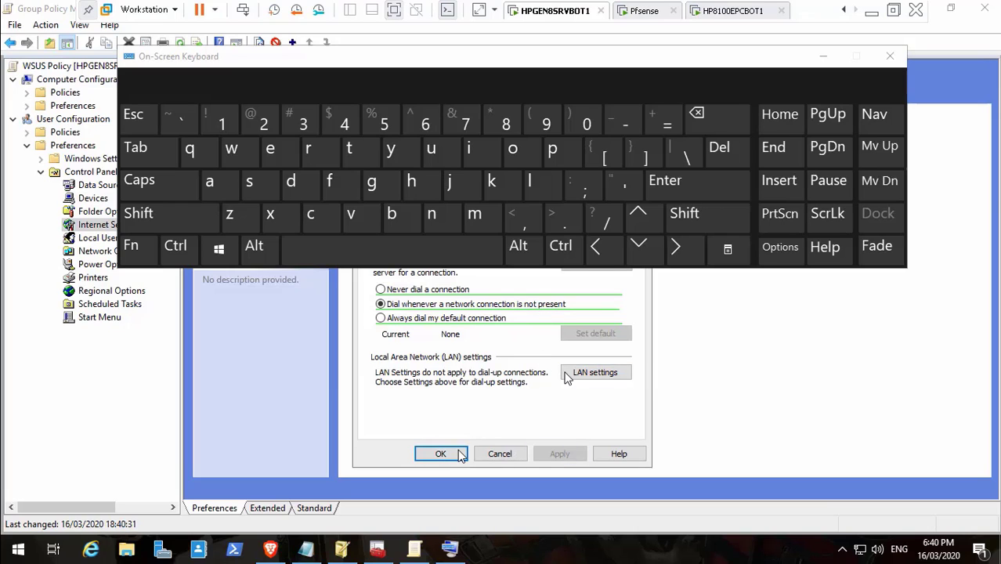
left_click(440, 453)
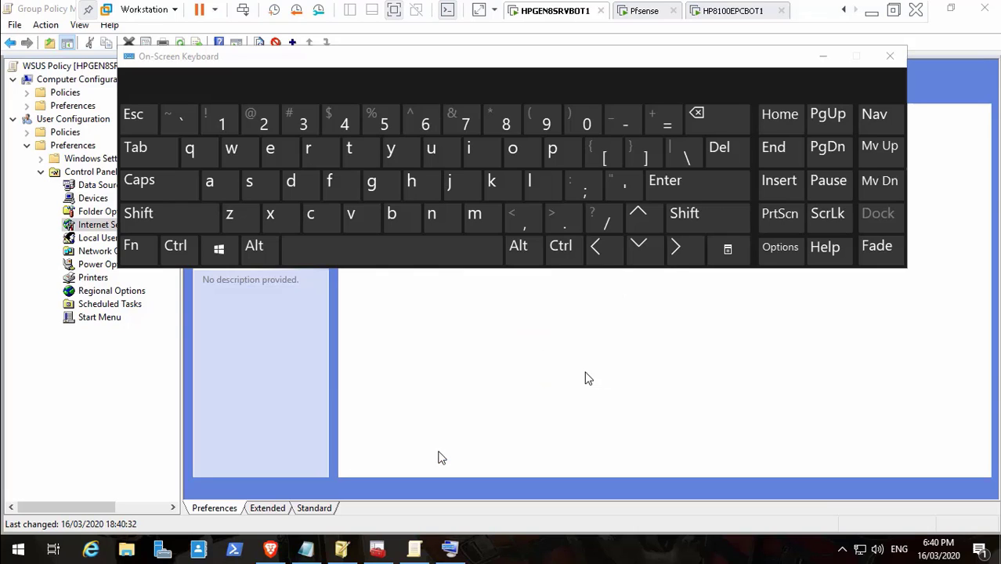
left_click(890, 55)
left_click(721, 11)
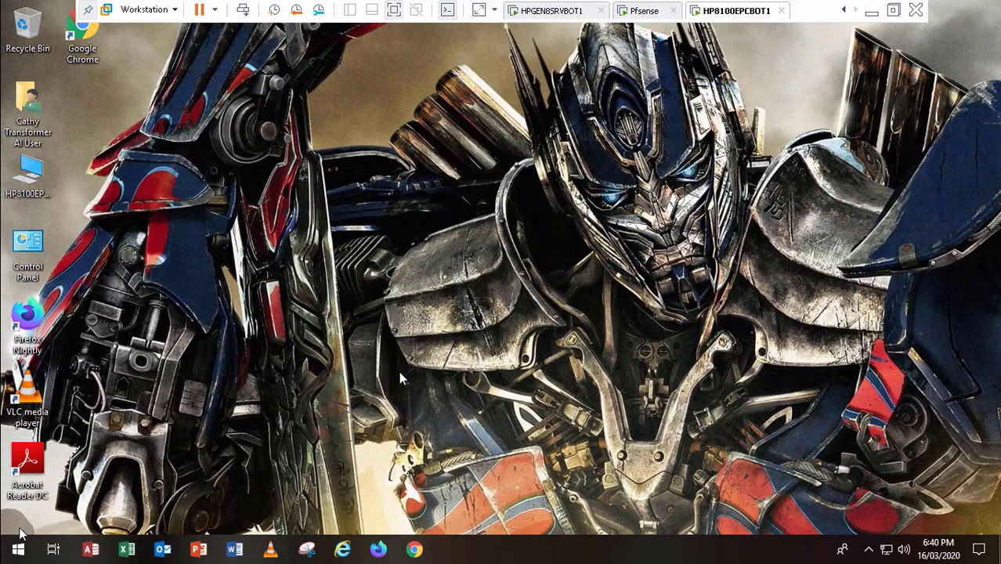
Open the client's Control Panel from its desktop shortcut, showing All Control Panel Items
left_click(17, 549)
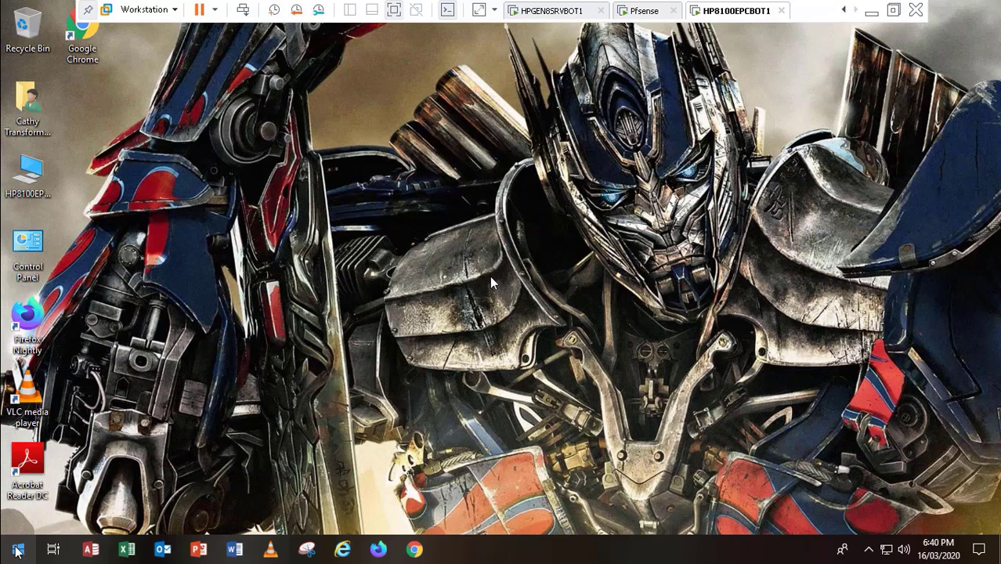
left_click(17, 549)
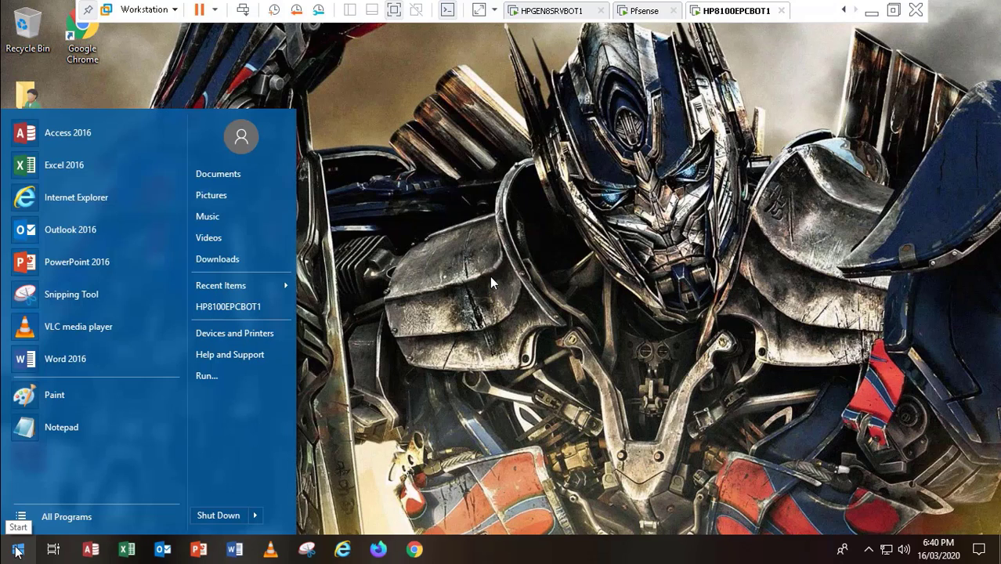
left_click(482, 234)
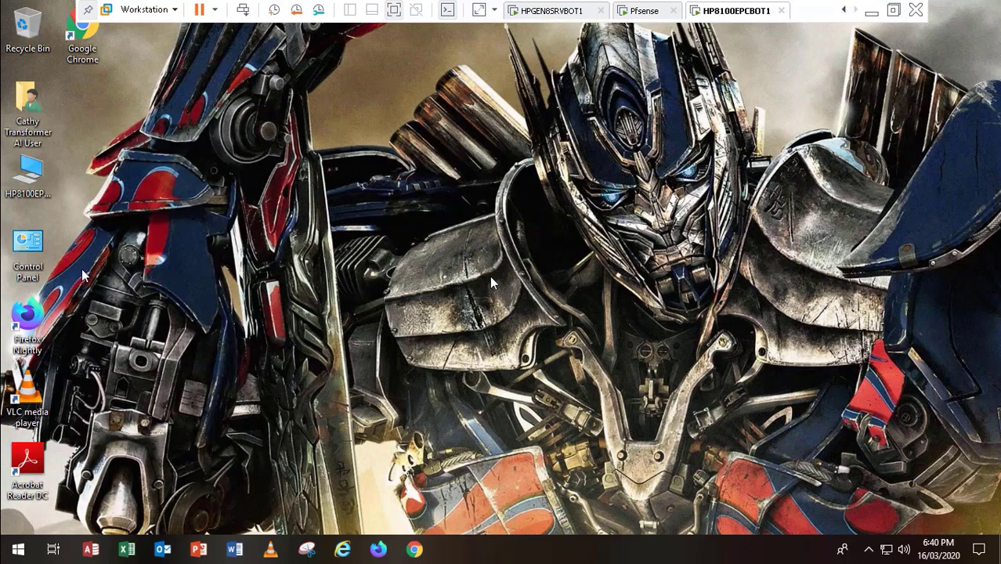
left_click(34, 249)
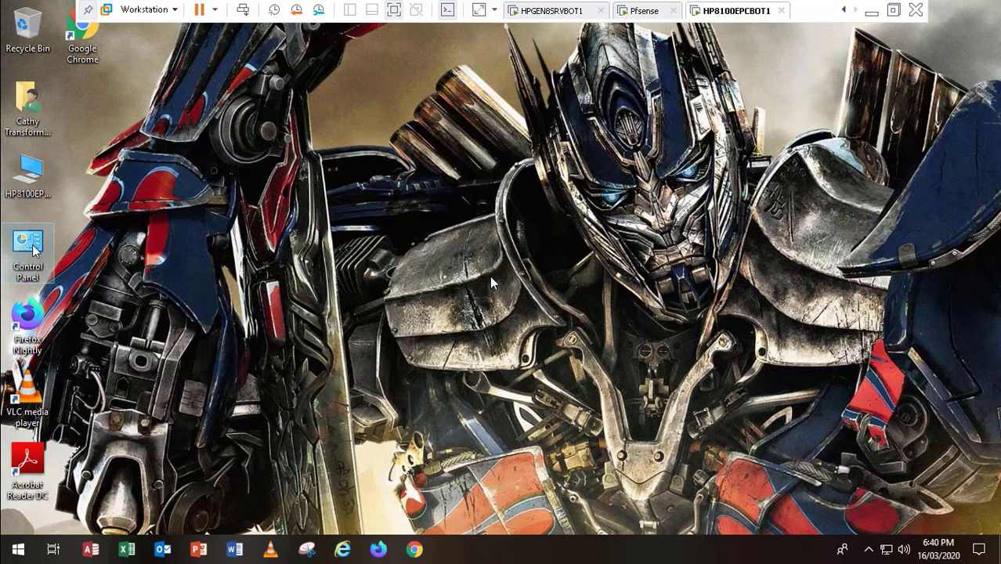
double_click(34, 249)
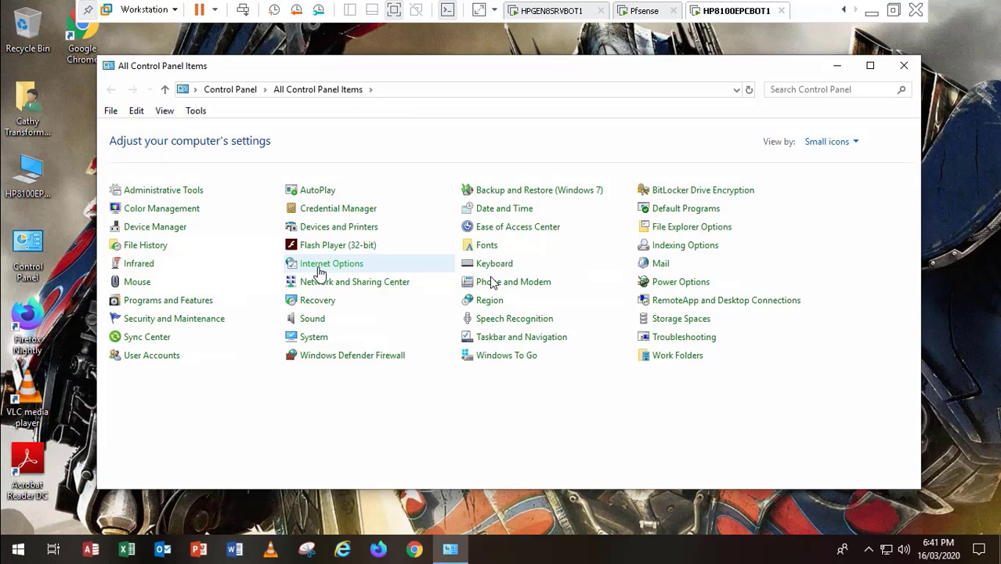
In Internet Options LAN settings, enable proxy server 192.168.2.10 and turn off automatic detection
left_click(319, 271)
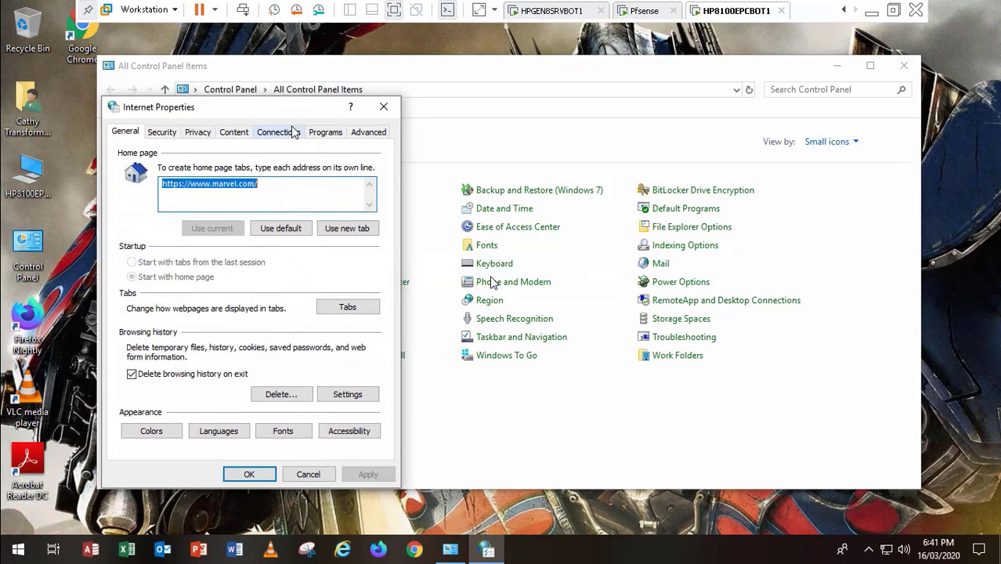
left_click(293, 132)
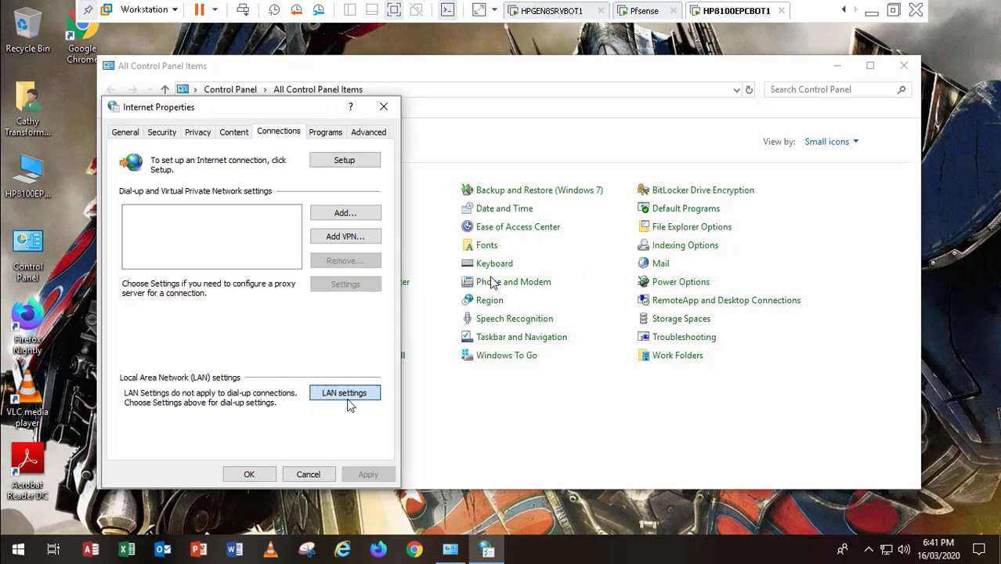
left_click(348, 397)
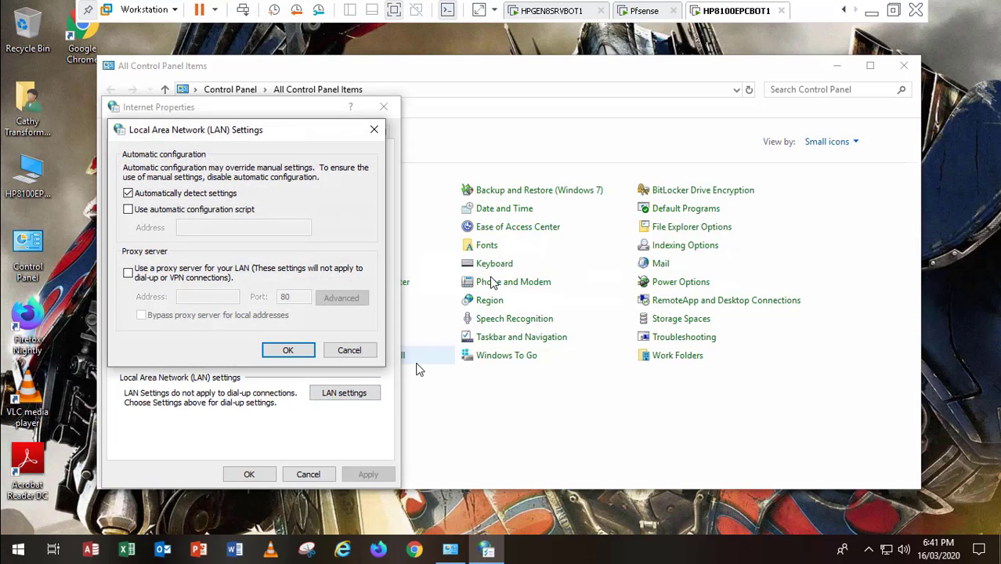
left_click(145, 276)
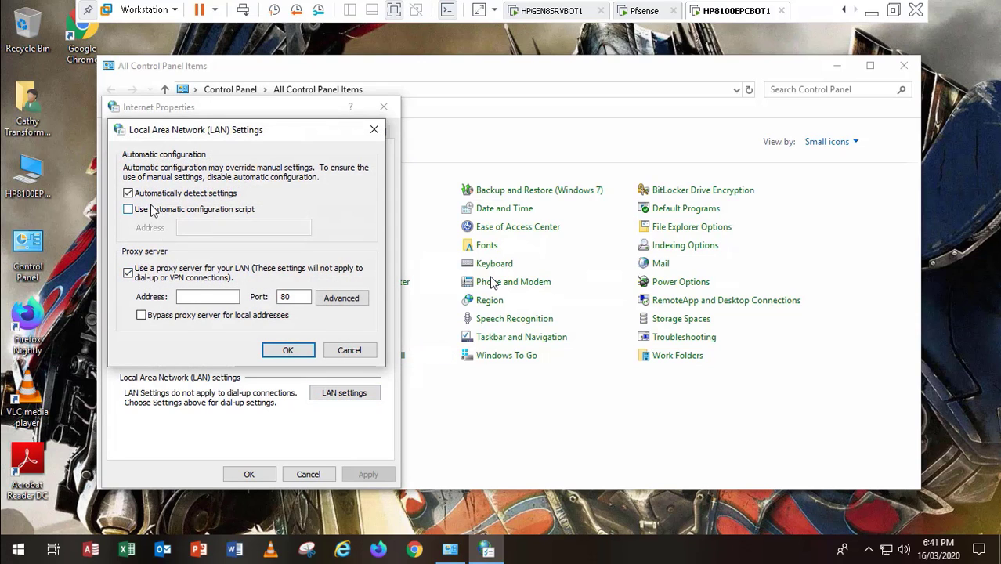
left_click(128, 193)
left_click(209, 296)
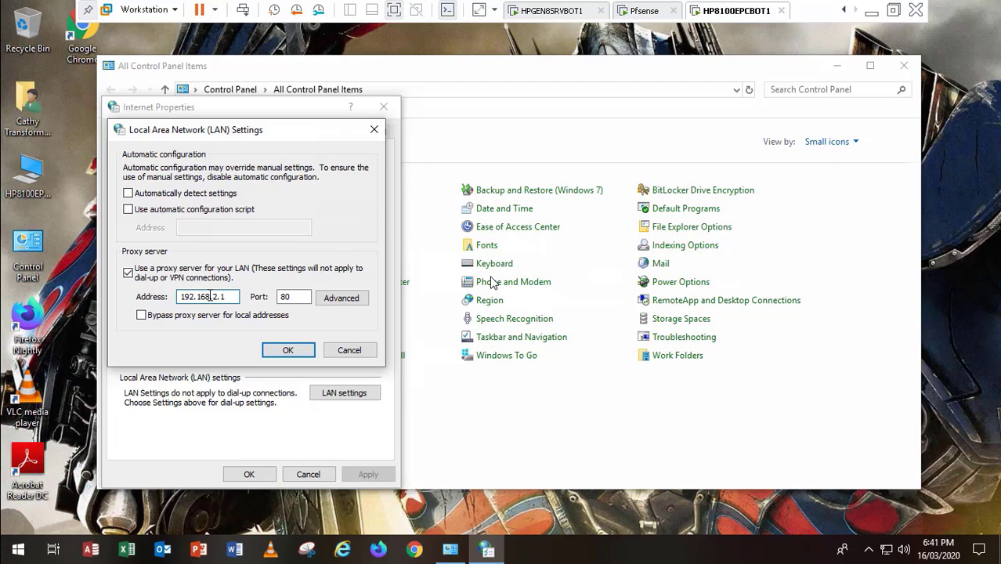
left_click(287, 349)
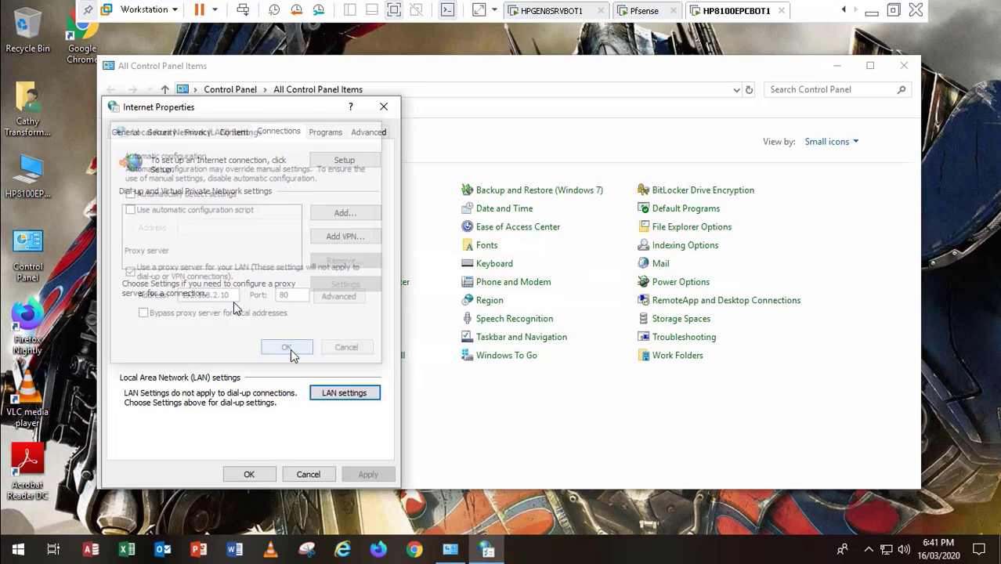
Replace the proxy port 80 with 3128 and save Internet Properties
left_click(338, 393)
double_click(294, 296)
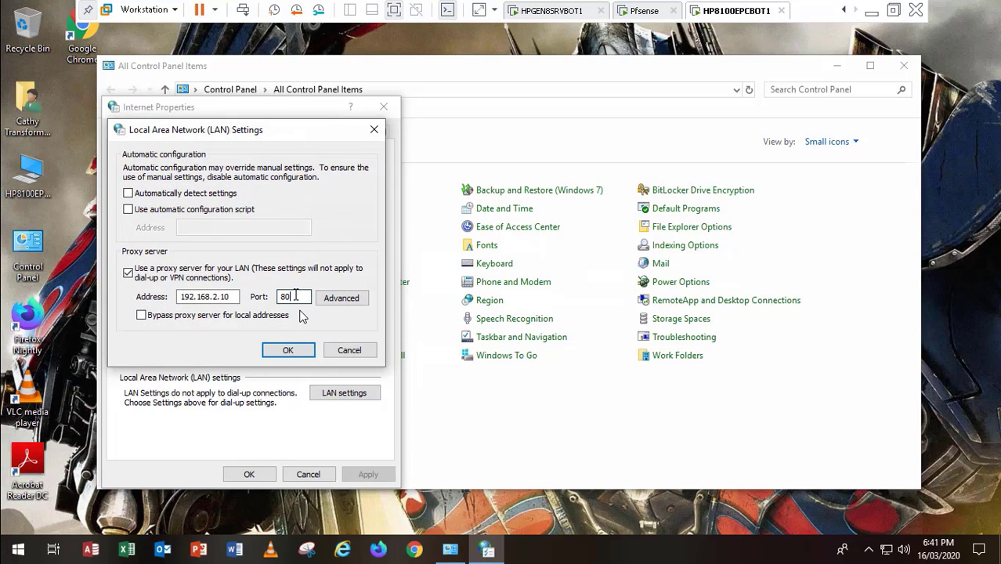
key("BackSpace")
left_click(289, 351)
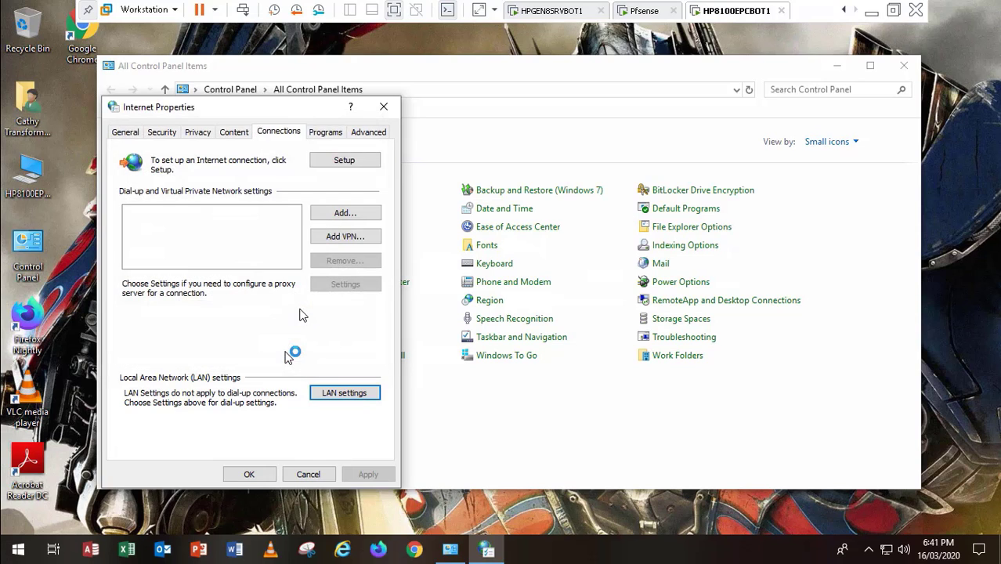
left_click(249, 474)
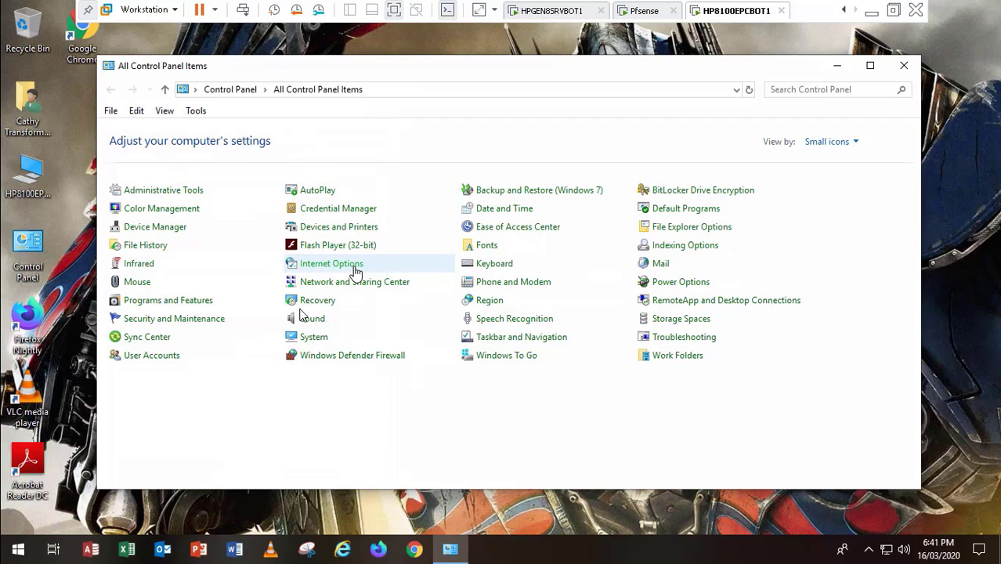
Recheck the LAN proxy 192.168.2.10 port 3128, then close Internet Properties and Control Panel
left_click(354, 264)
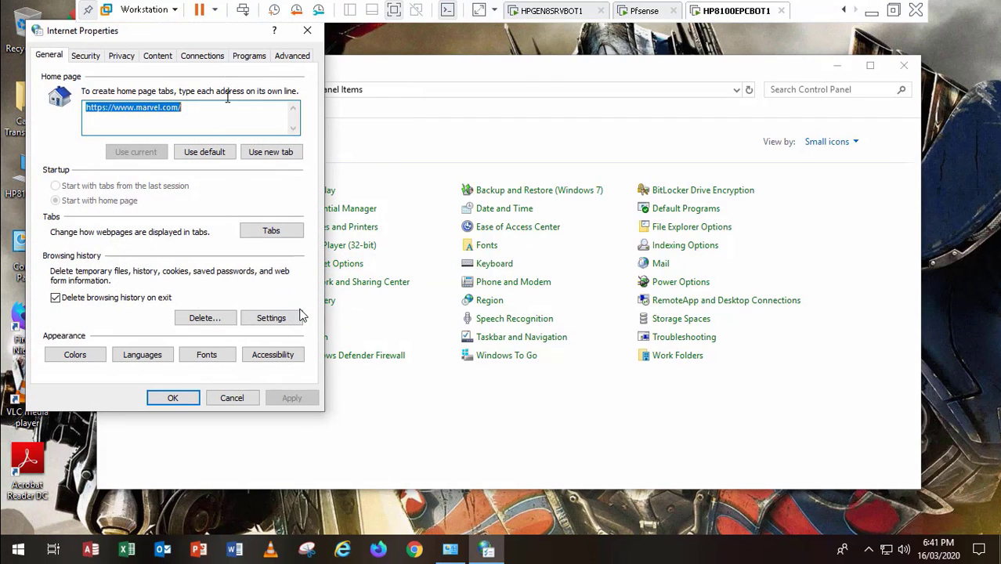
left_click(213, 57)
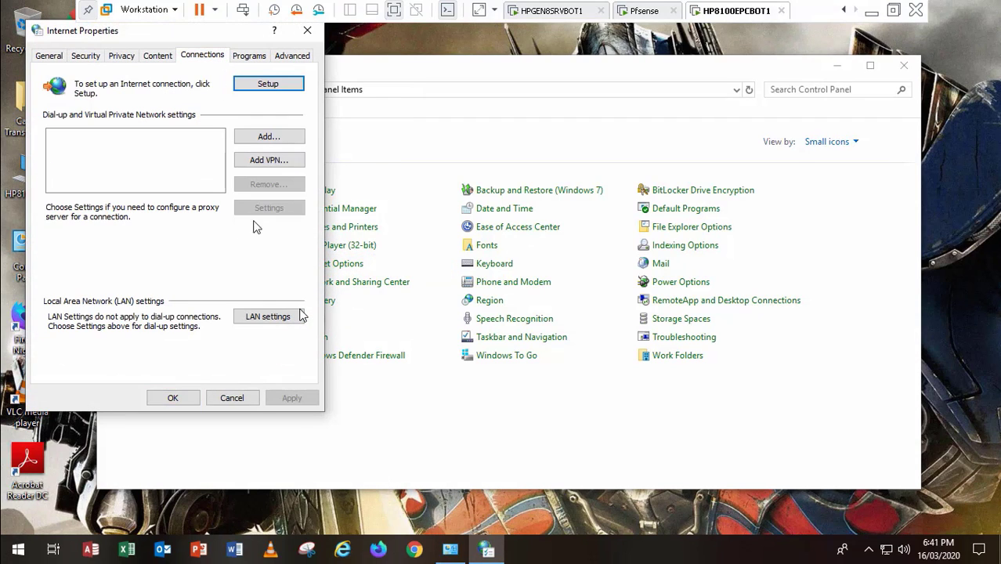
left_click(278, 316)
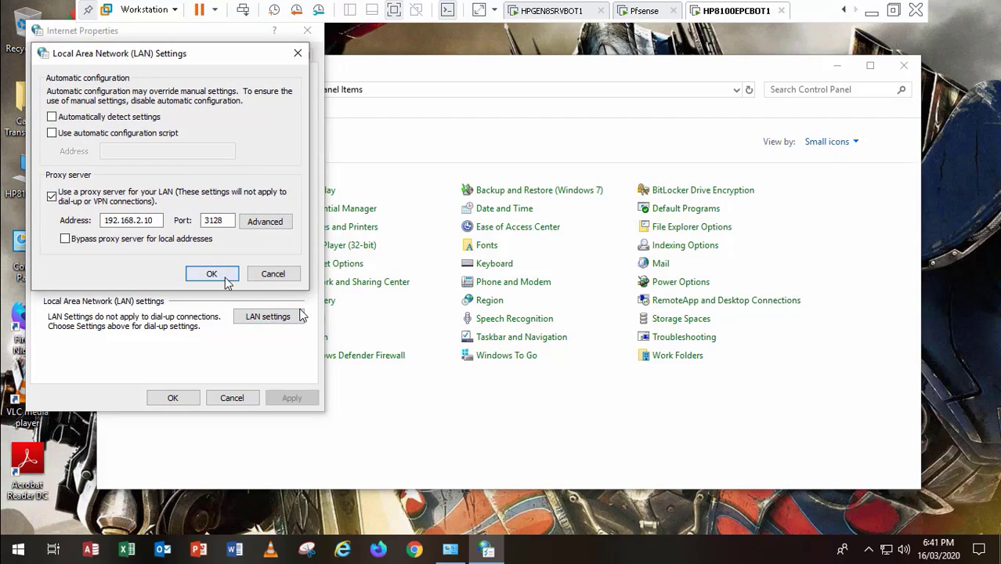
left_click_drag(102, 220, 156, 220)
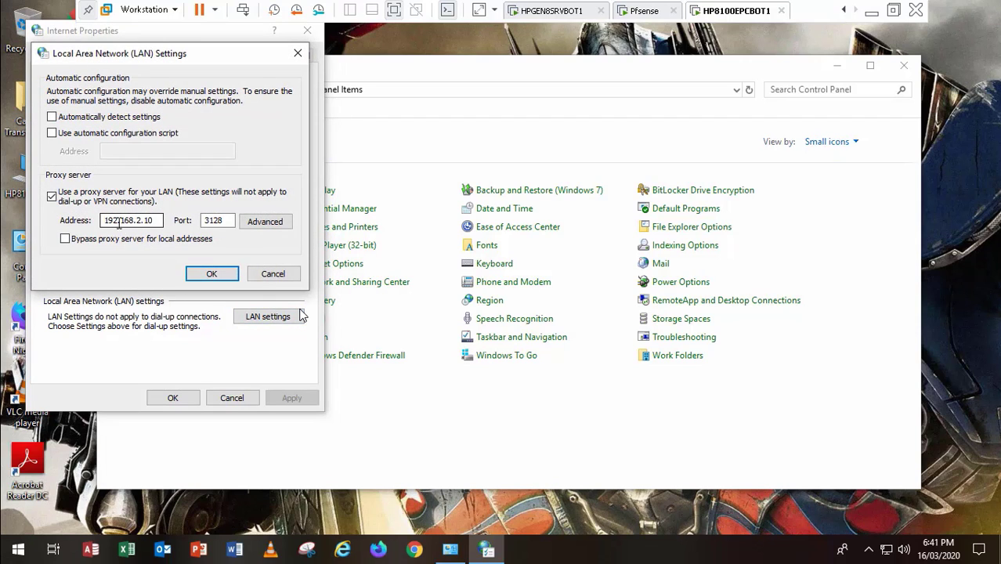
left_click(211, 273)
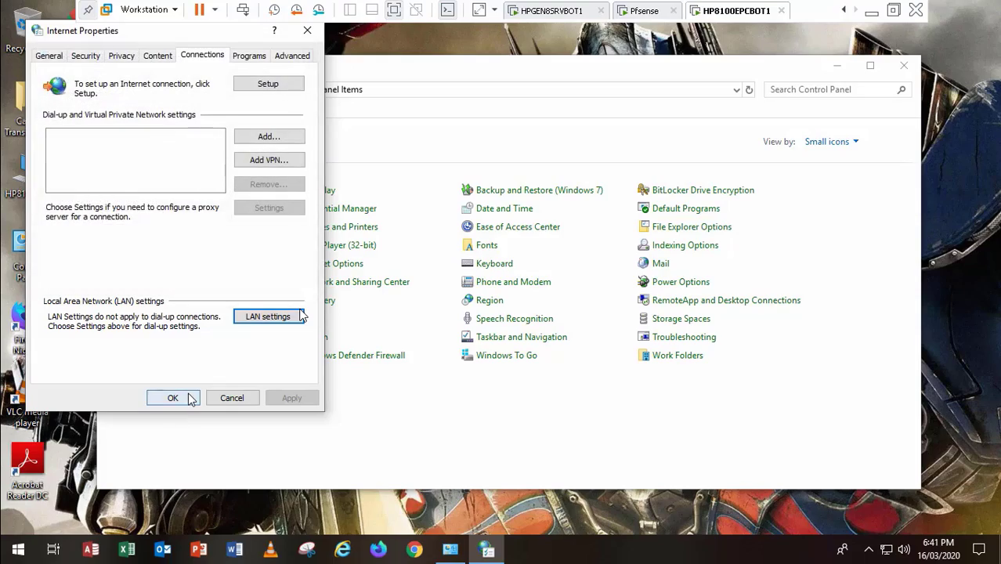
left_click(190, 399)
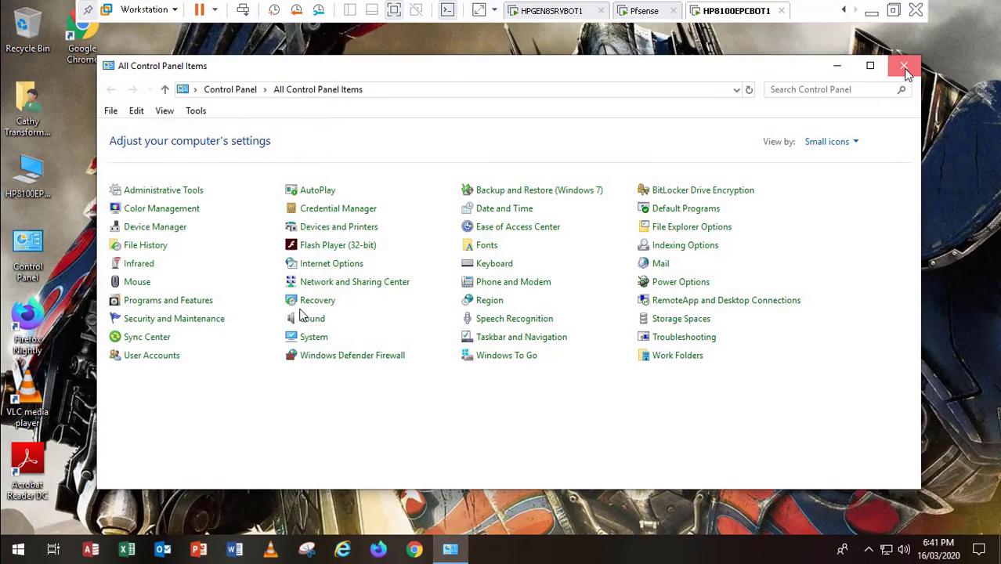
left_click(904, 67)
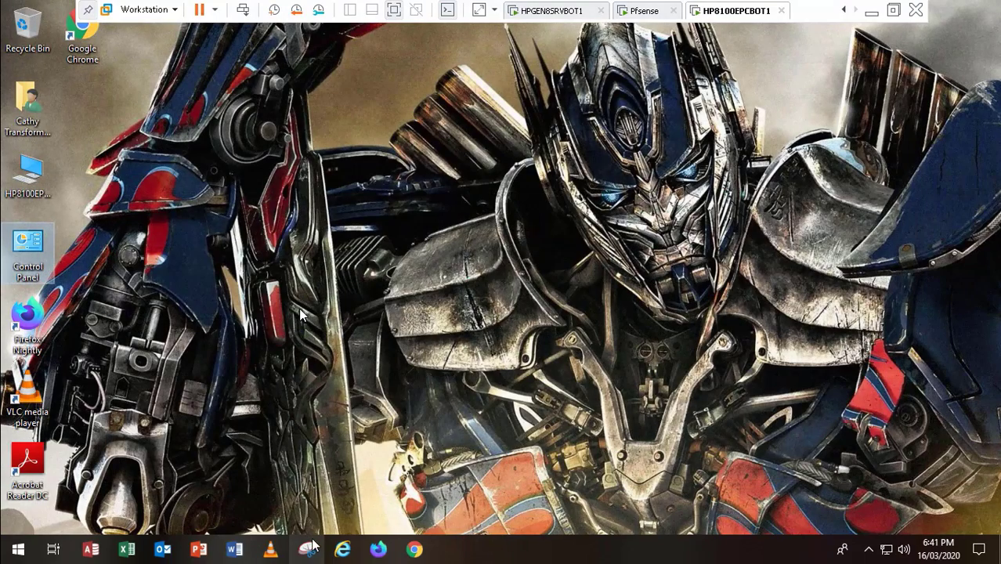
Launch Firefox Nightly, close the Group Policy editor on HPGEN8SRVBOT1, and return to HP8100EPCBOT1
left_click(380, 550)
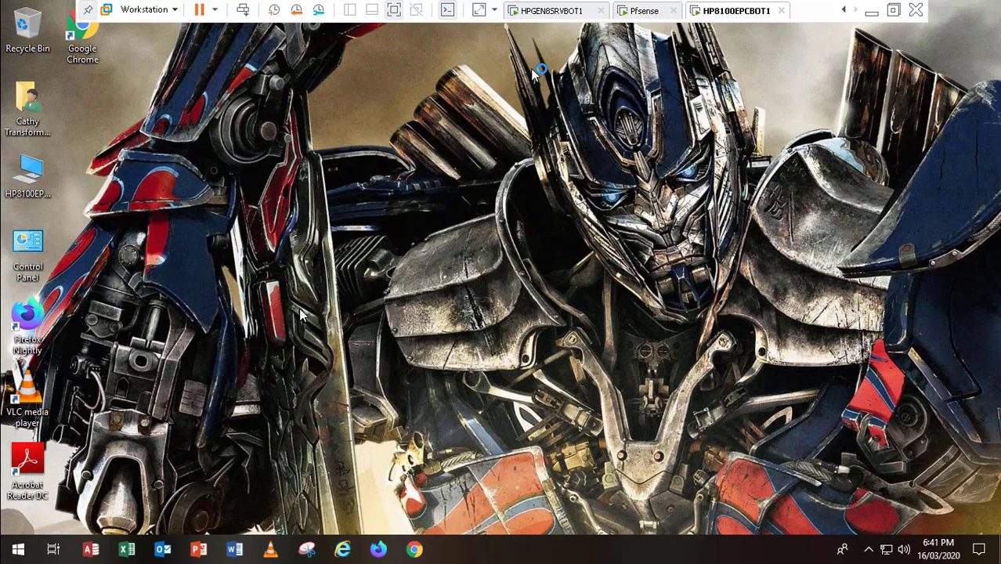
left_click(554, 11)
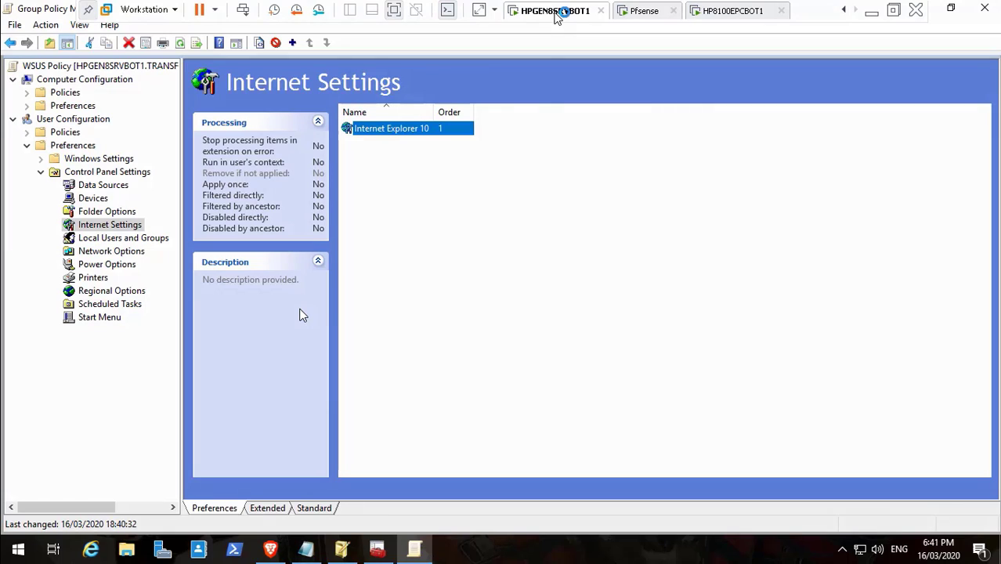
left_click(984, 10)
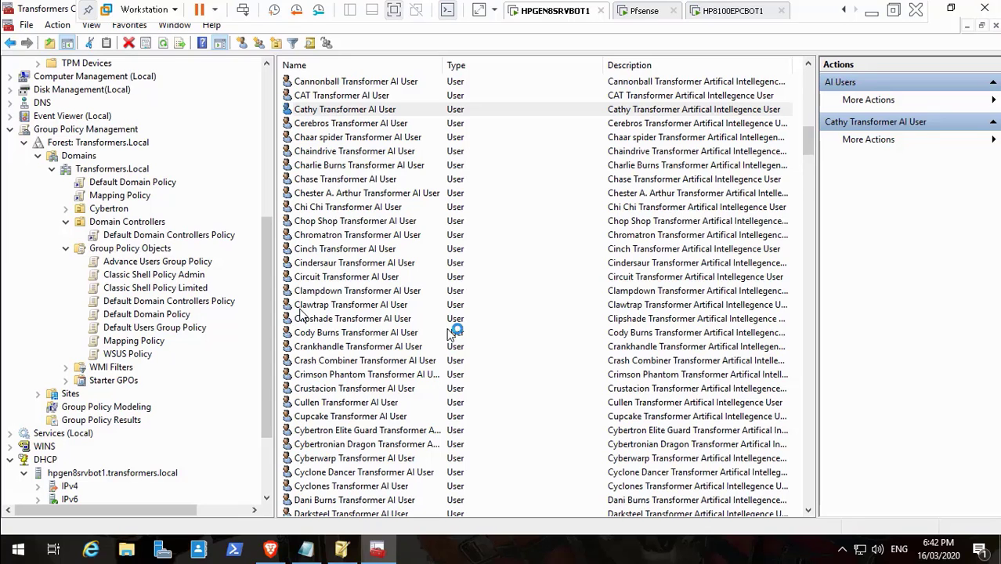
left_click(727, 11)
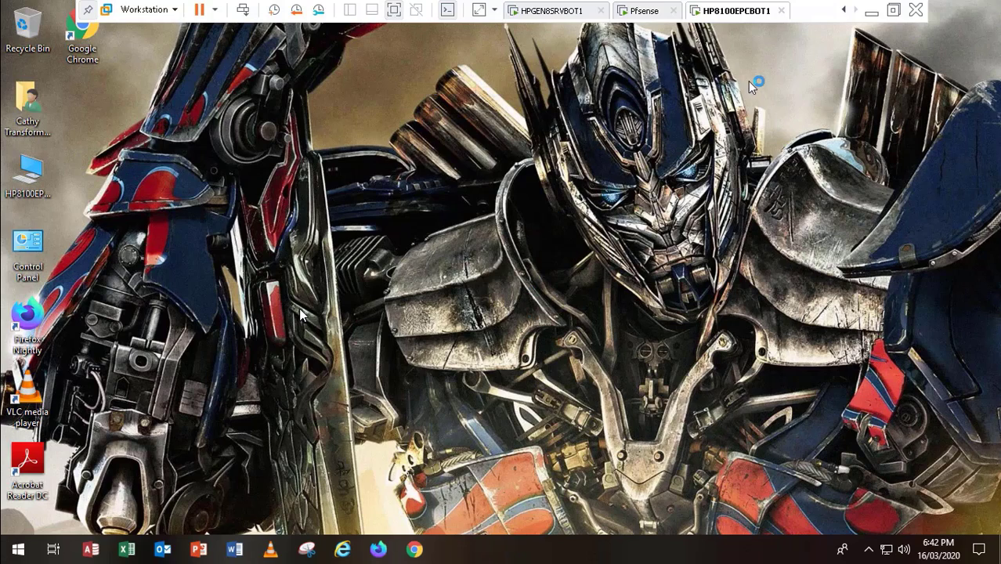
Minimise the virtual machine to the host desktop, then bring the client VM back
left_click(873, 10)
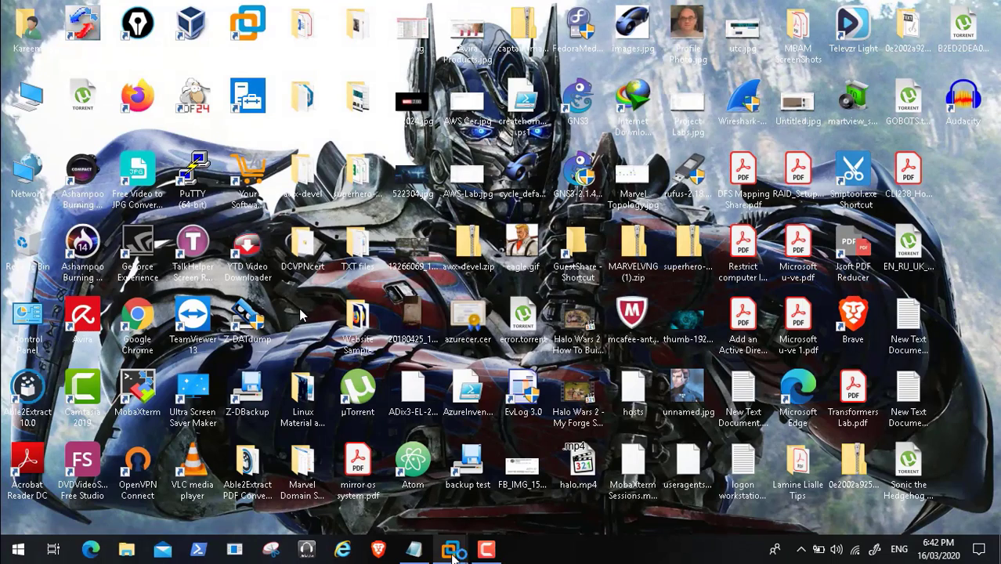
left_click(484, 550)
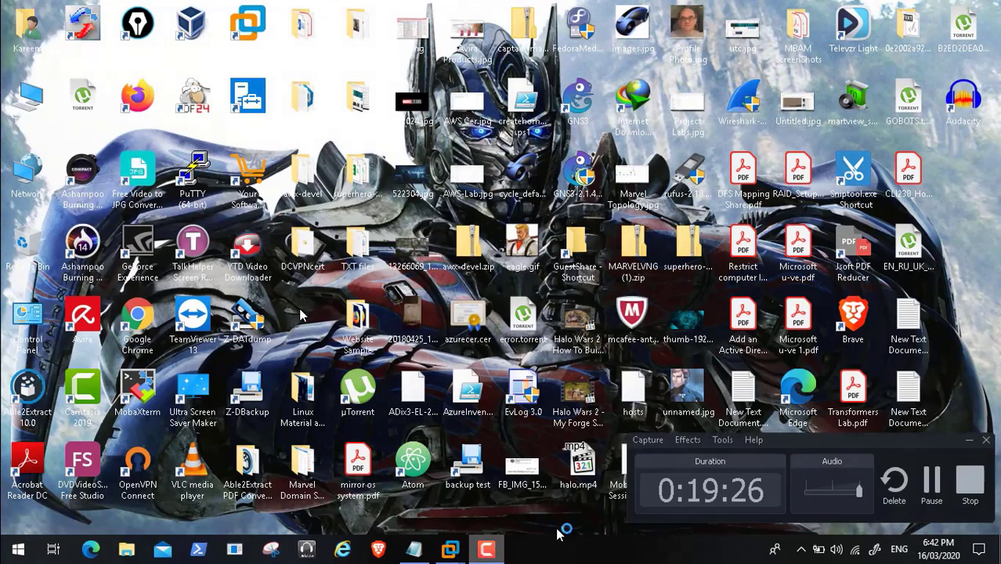
left_click(935, 486)
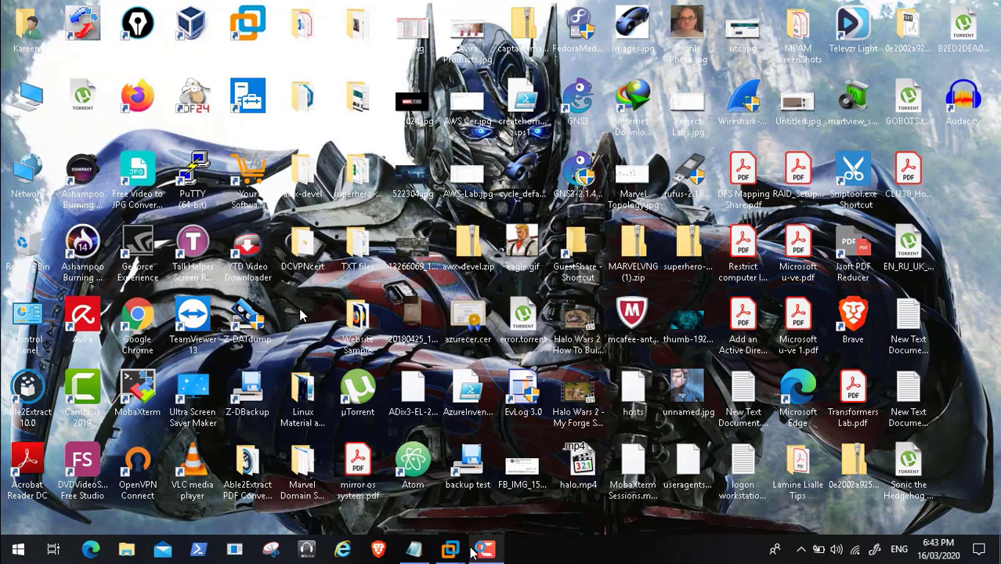
mouse_move(453, 552)
left_click(678, 450)
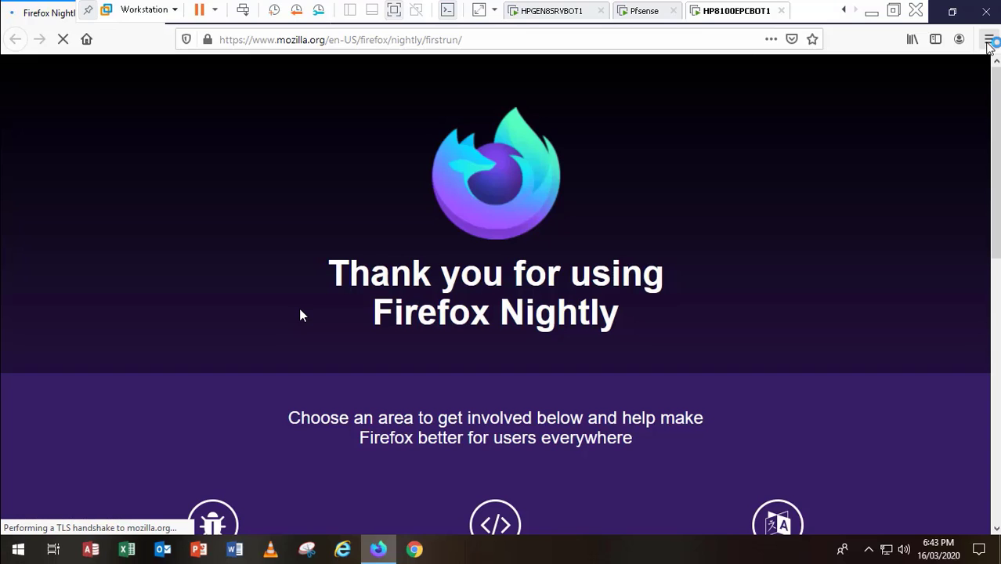
Open Firefox Options and scroll down to Network Settings
left_click(989, 41)
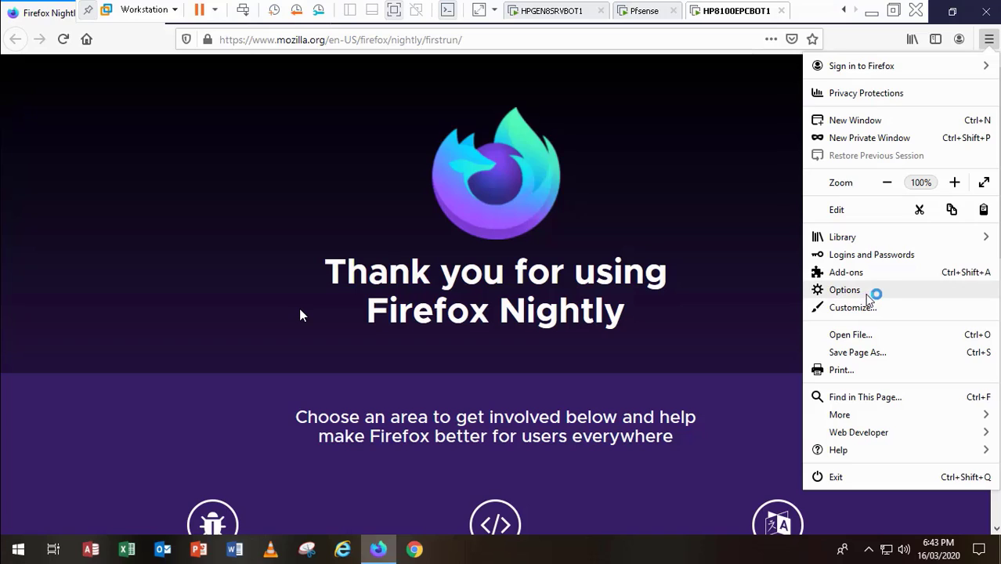
left_click(832, 290)
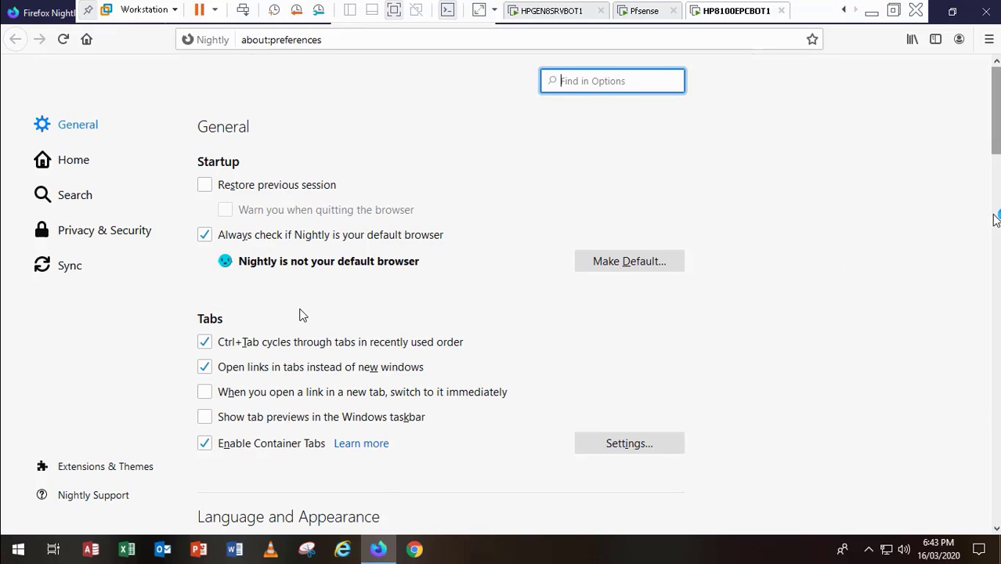
left_click_drag(994, 149, 995, 524)
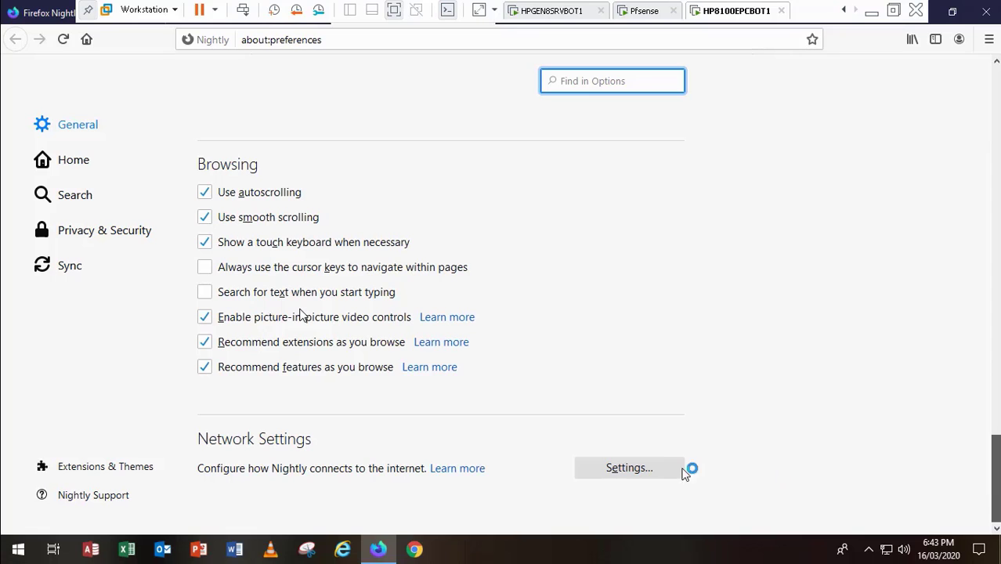
Set a manual proxy of 192.168.2.10 for all protocols in Firefox's connection settings and save
left_click(647, 468)
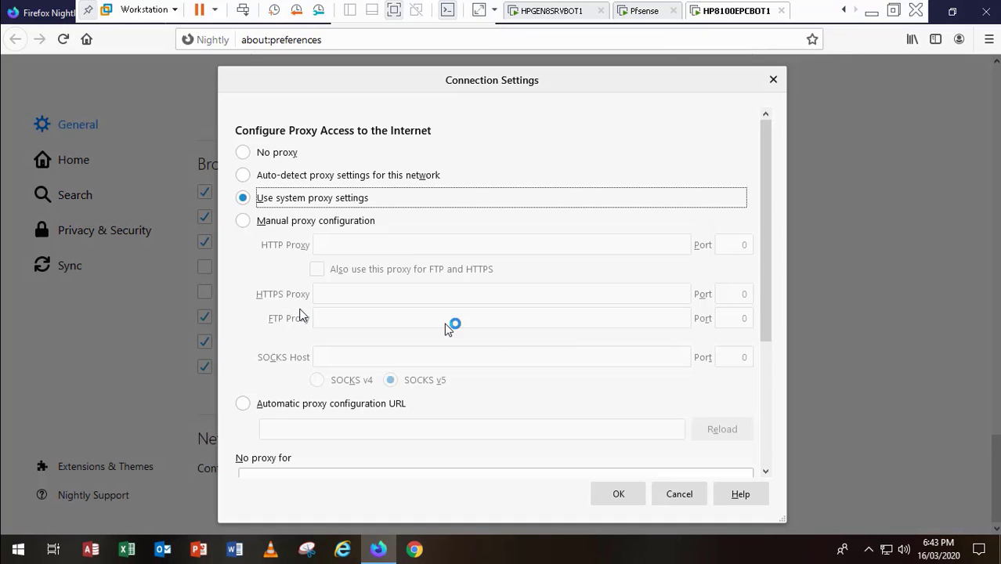
left_click(244, 222)
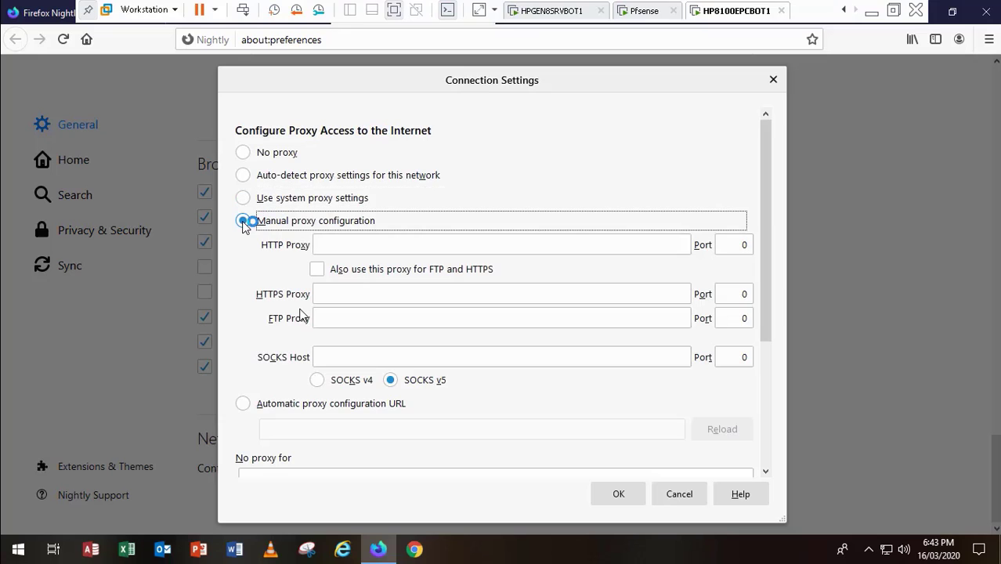
left_click(323, 244)
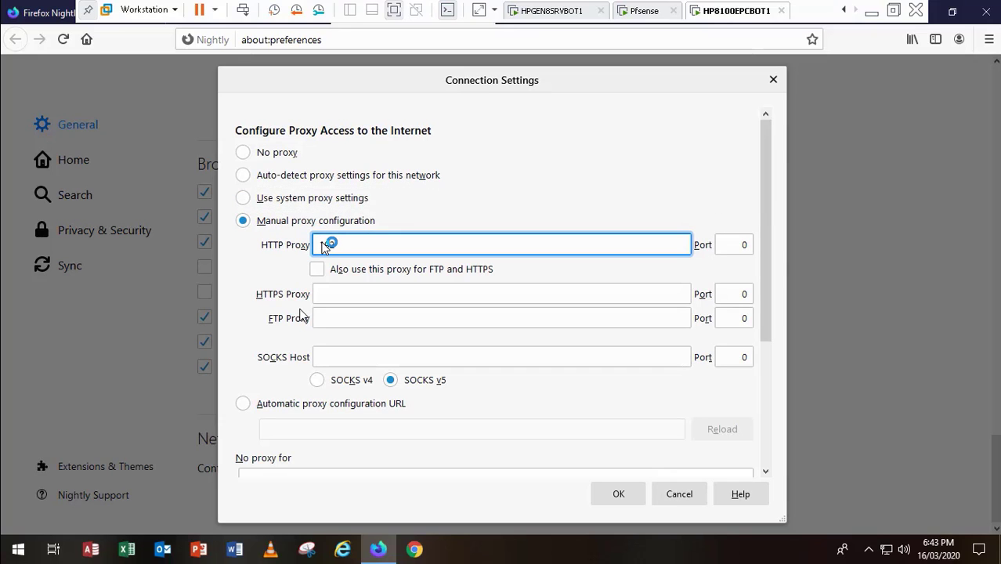
type("192.168.2.10")
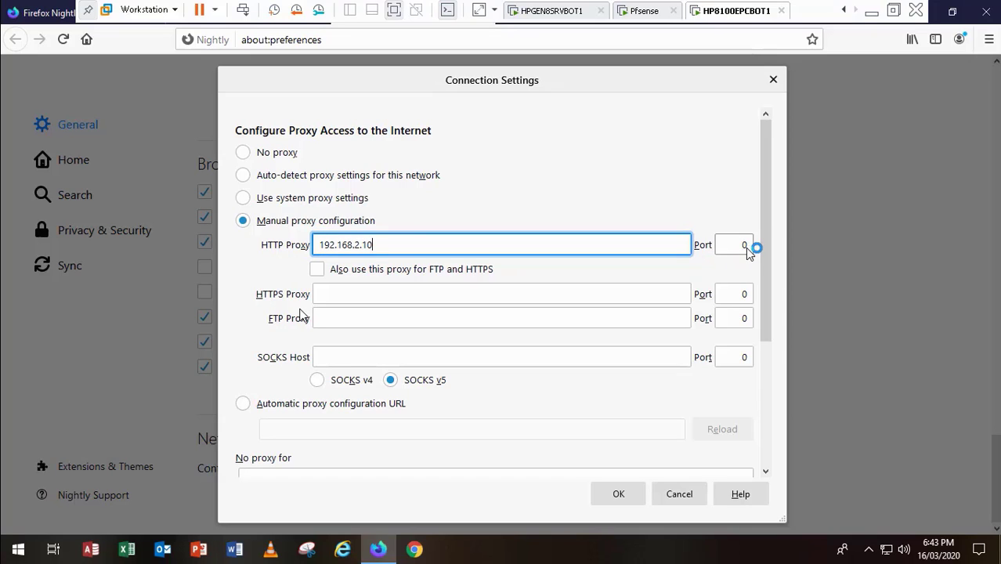
key("Tab")
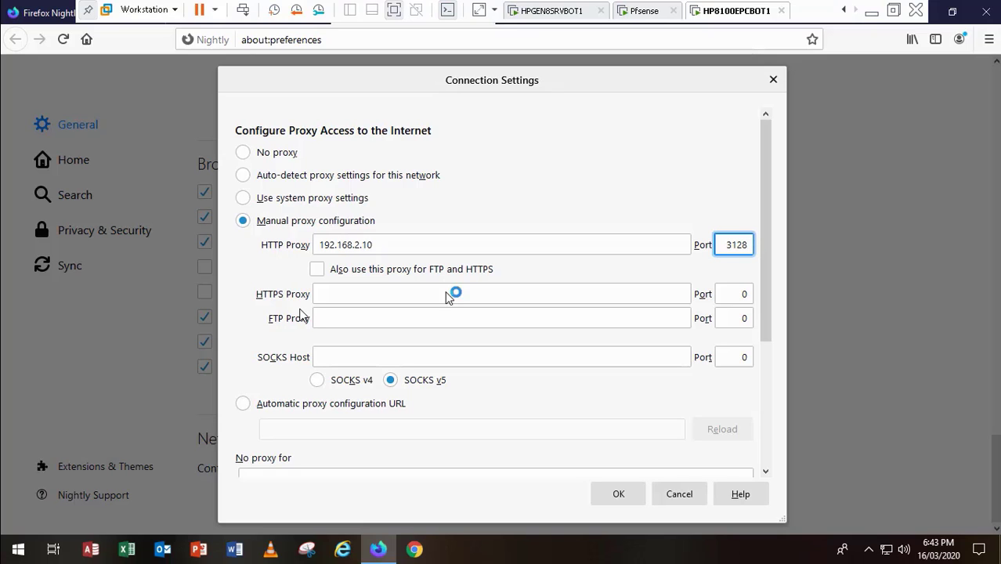
left_click(324, 272)
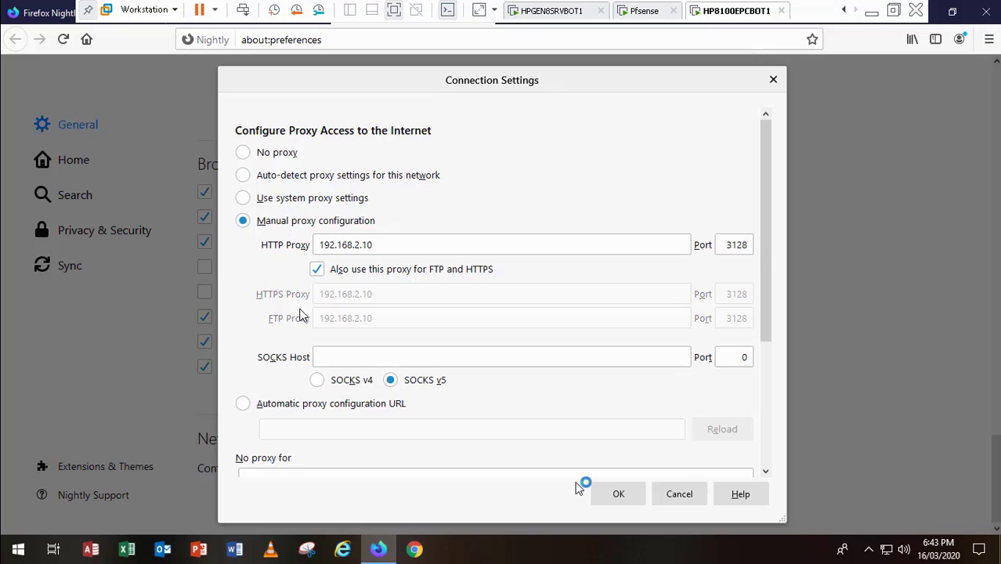
left_click(616, 493)
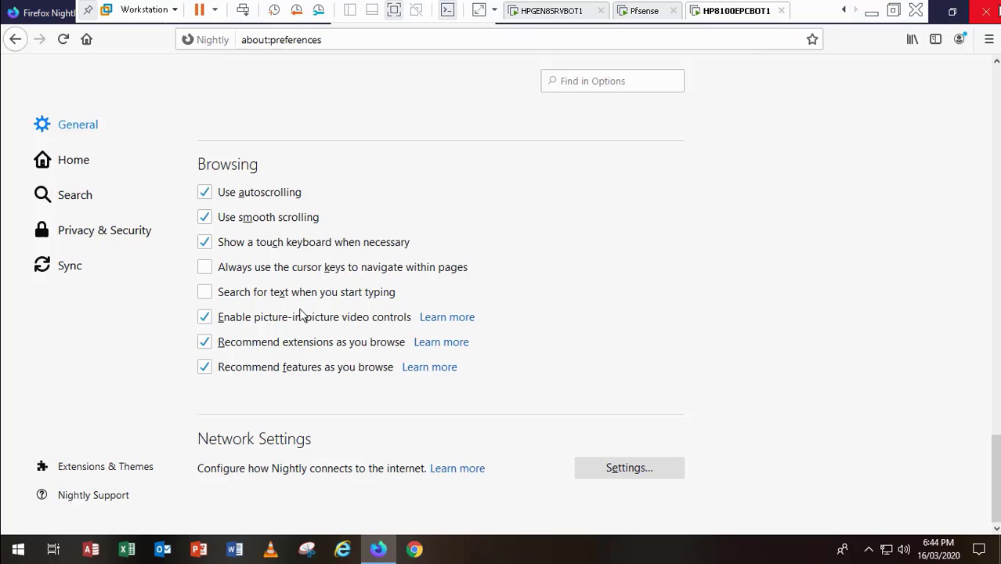
Re-enter manual proxy 192.168.2.10 port 3128 for all protocols, save, and quit Firefox
mouse_move(336, 556)
left_click(557, 514)
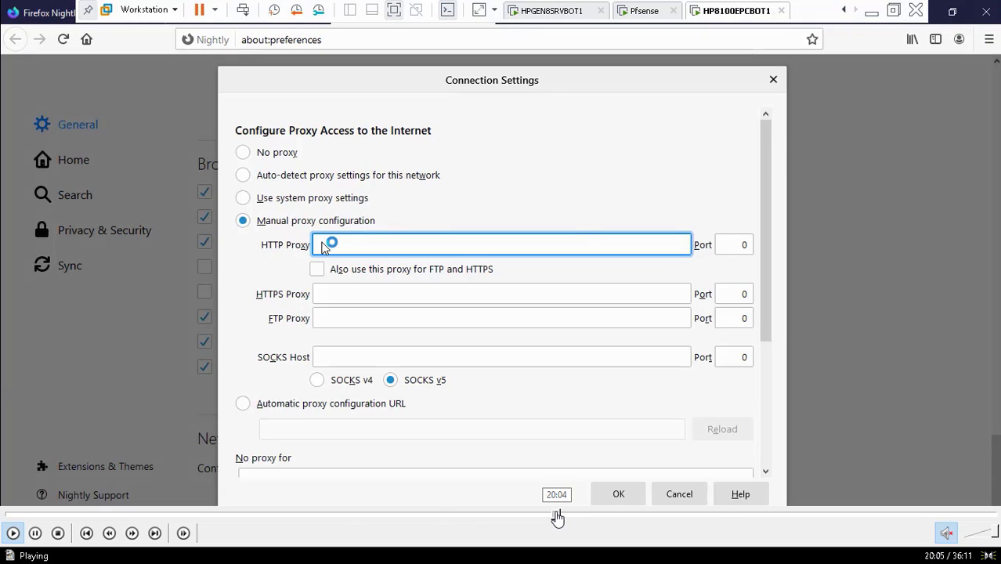
mouse_move(537, 550)
left_click(553, 517)
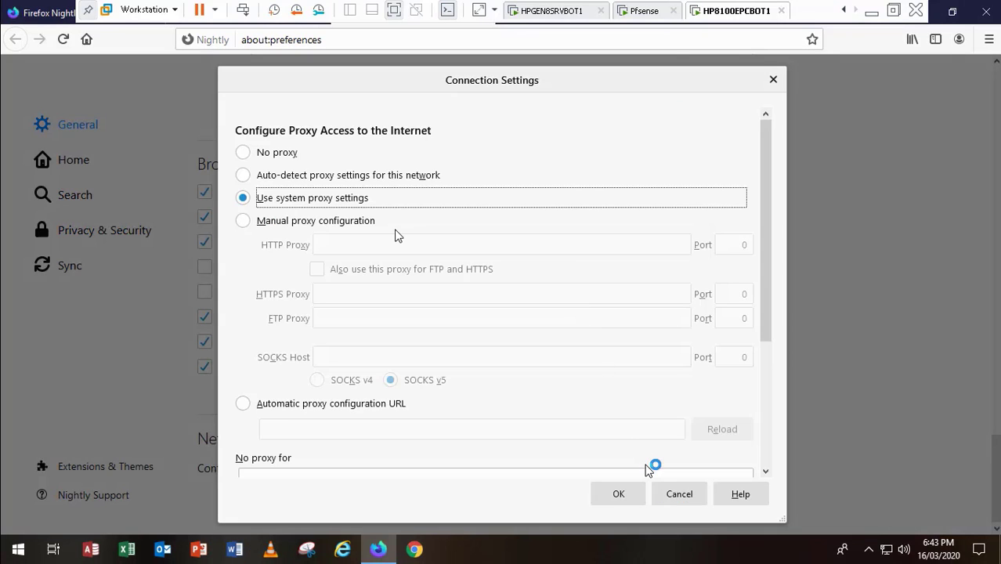
left_click(249, 221)
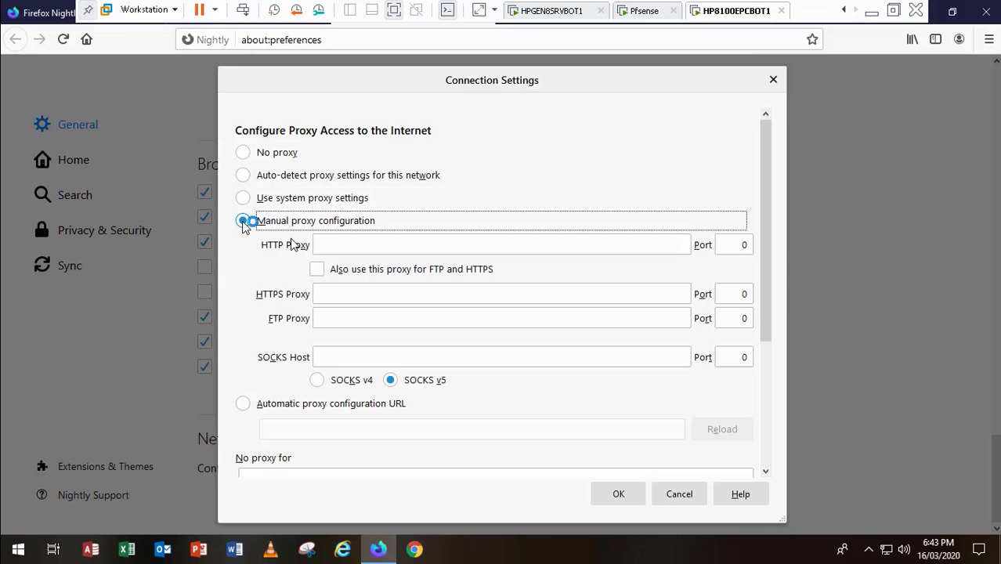
left_click(321, 244)
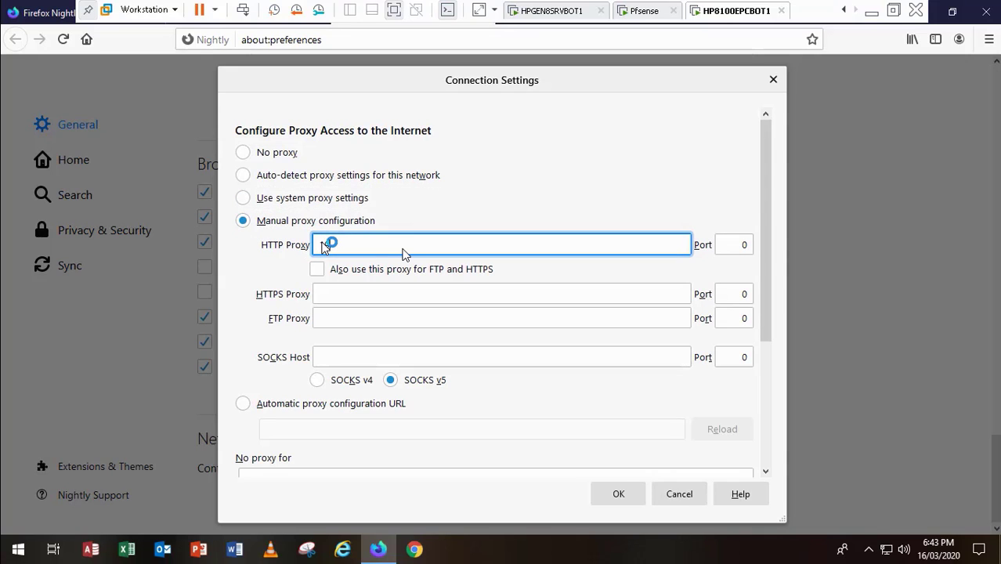
type("192.168.2.10")
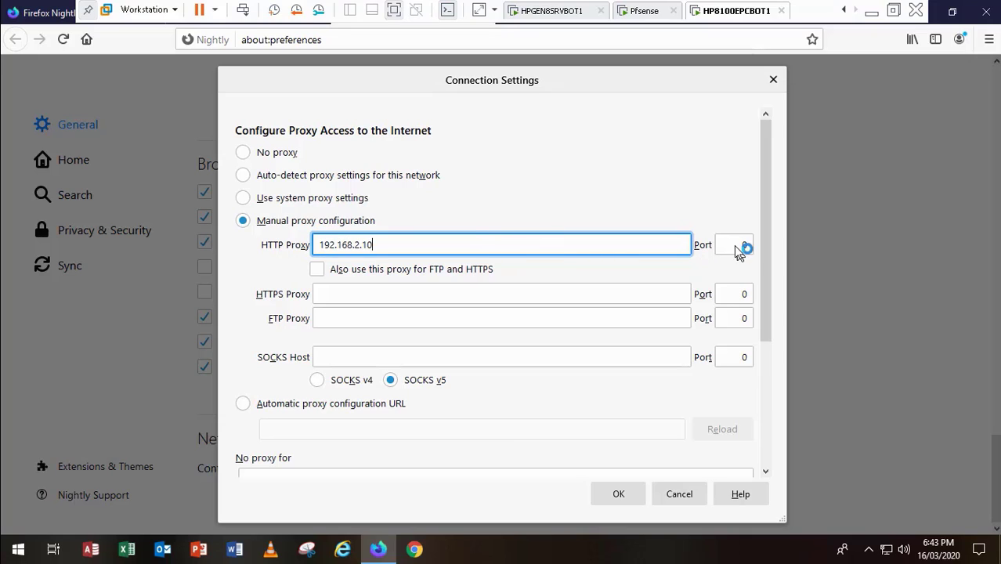
left_click(747, 249)
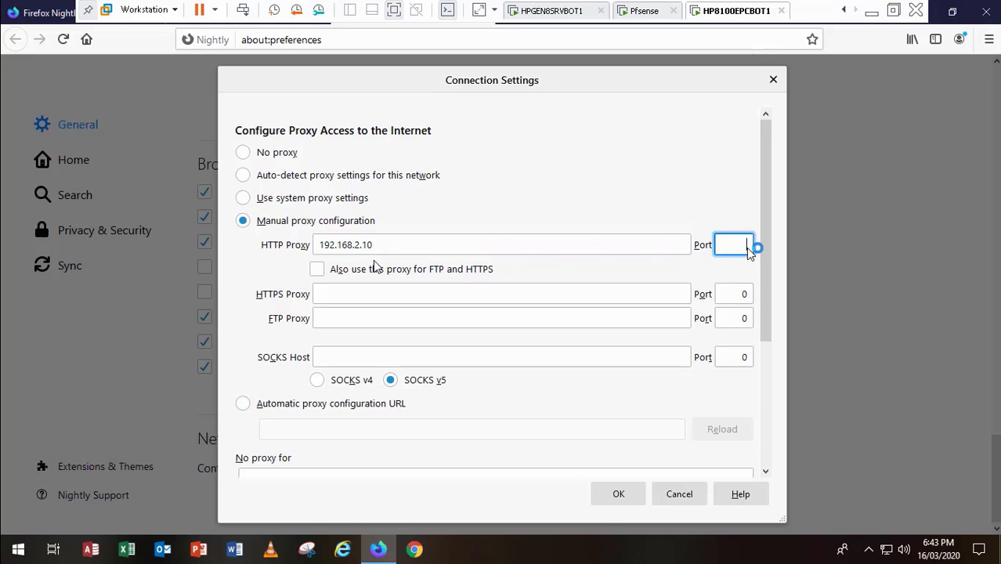
type("3128")
left_click(316, 268)
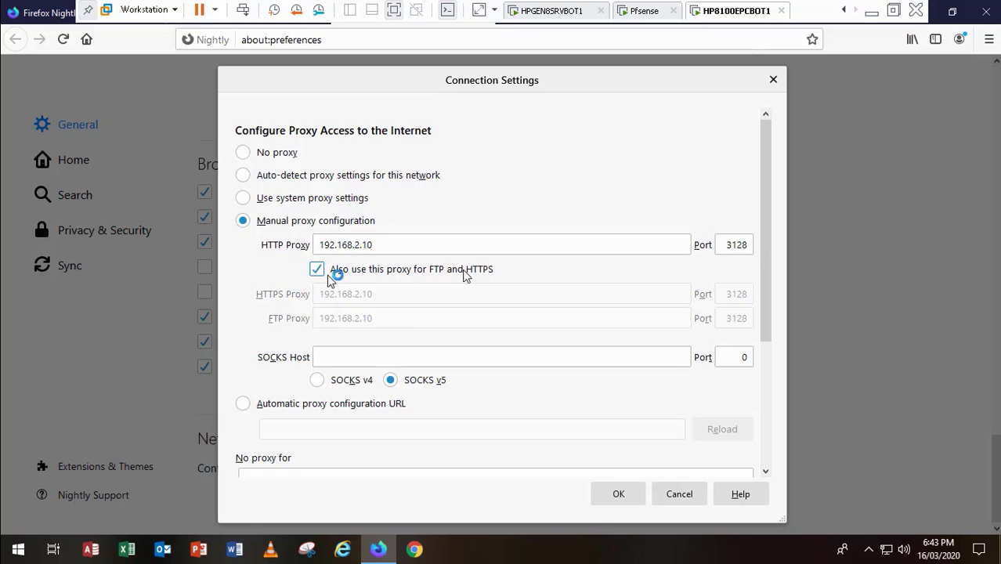
left_click(615, 493)
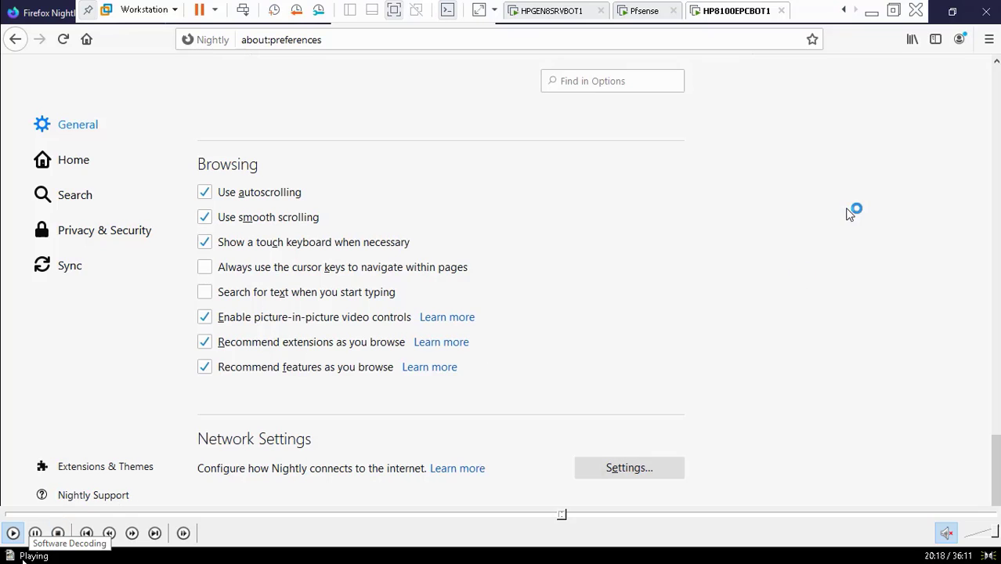
left_click(989, 13)
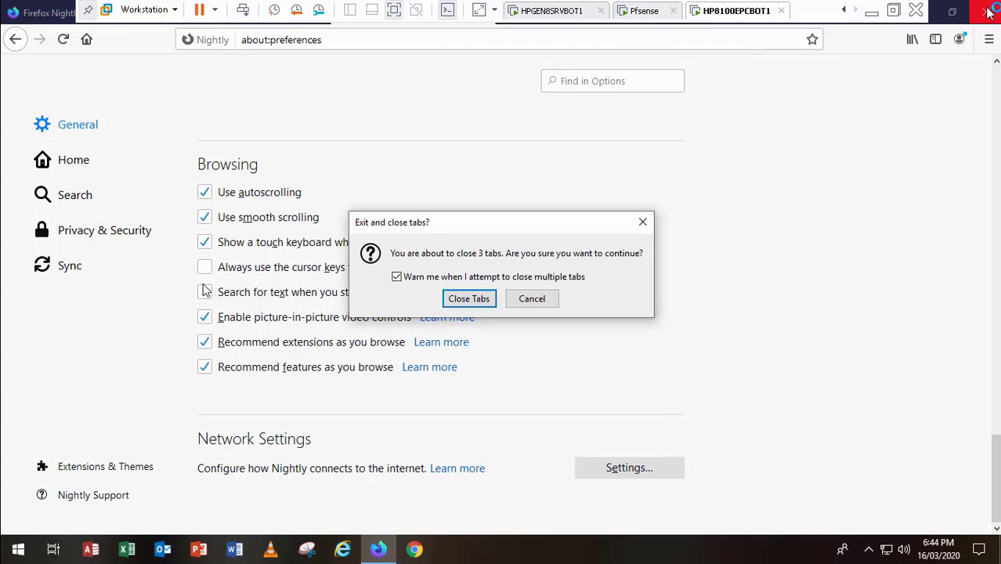
Close Firefox's 3 tabs and launch Internet Explorer, which starts loading marvel.com
left_click(470, 300)
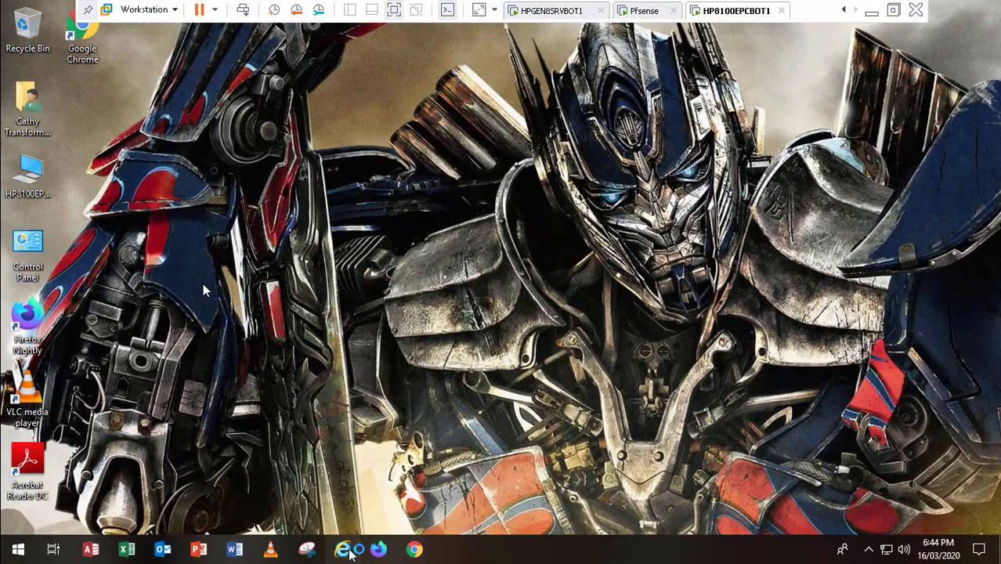
left_click(345, 550)
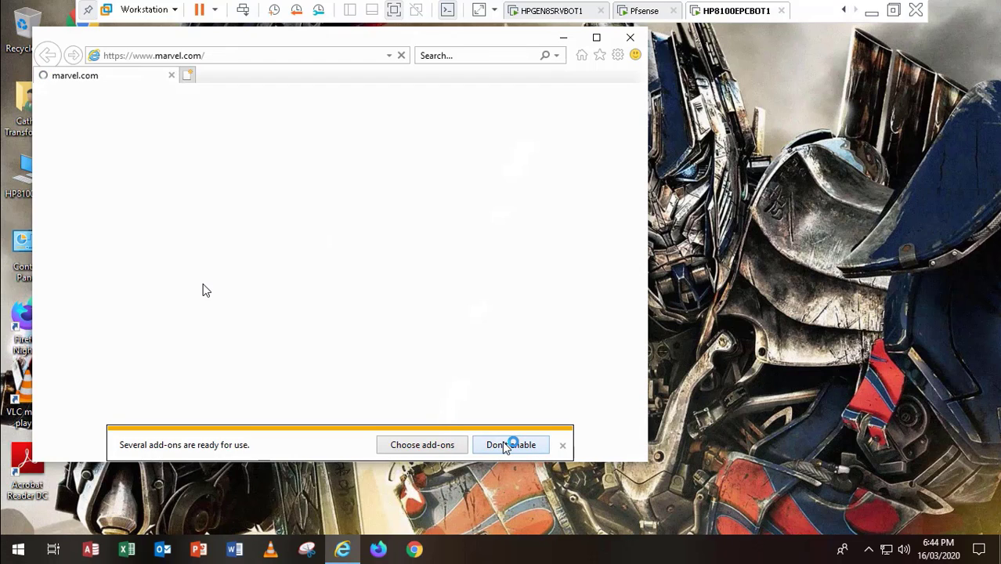
Decline the add-ons, accept Internet Explorer's recommended settings, and maximize the browser window
left_click(507, 444)
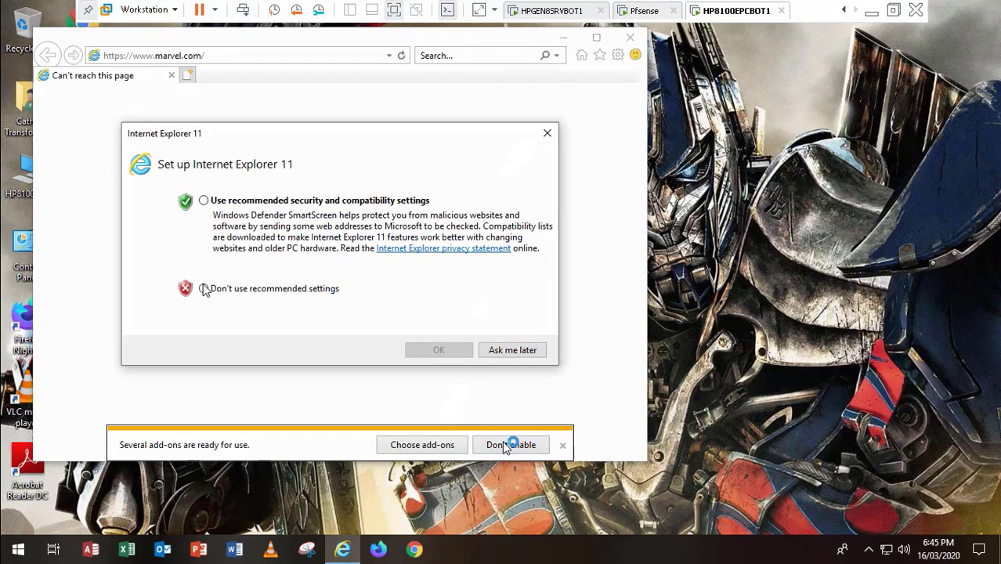
left_click(224, 288)
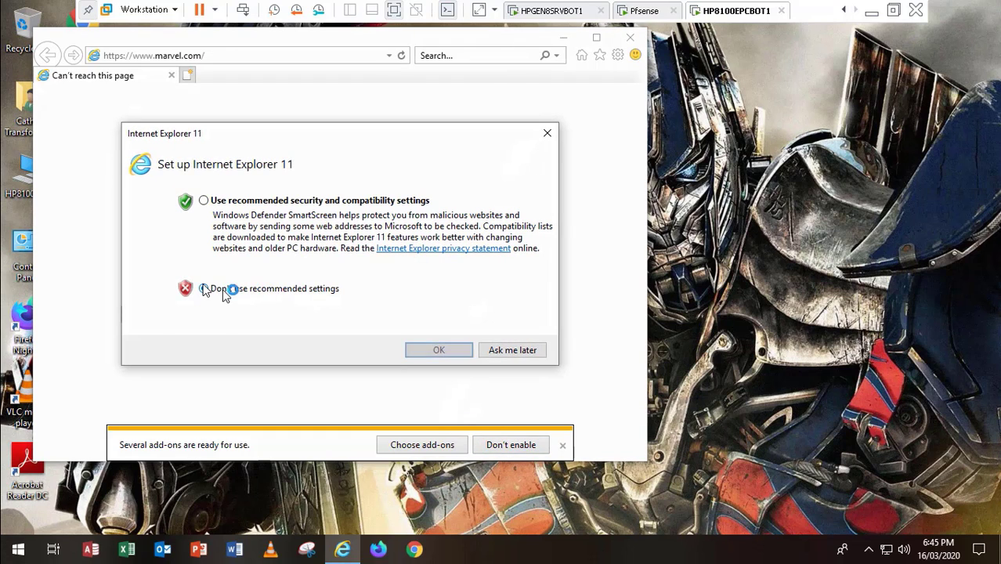
left_click(208, 202)
left_click(452, 351)
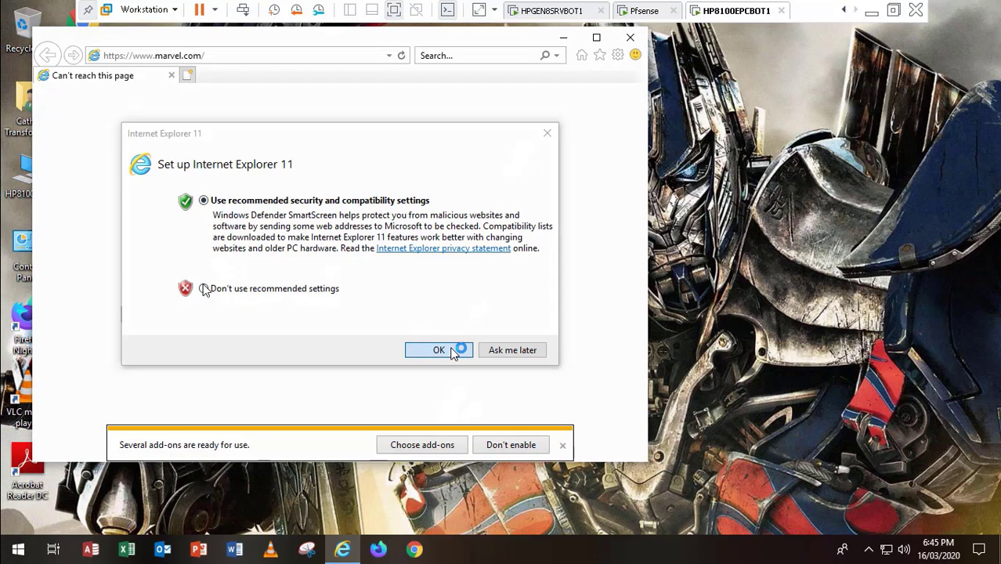
left_click(595, 39)
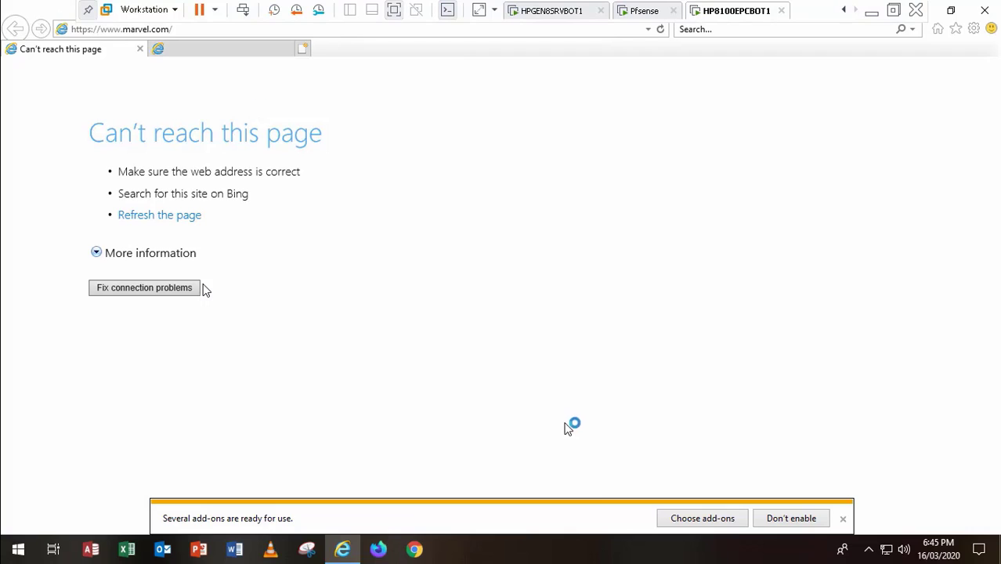
left_click(789, 518)
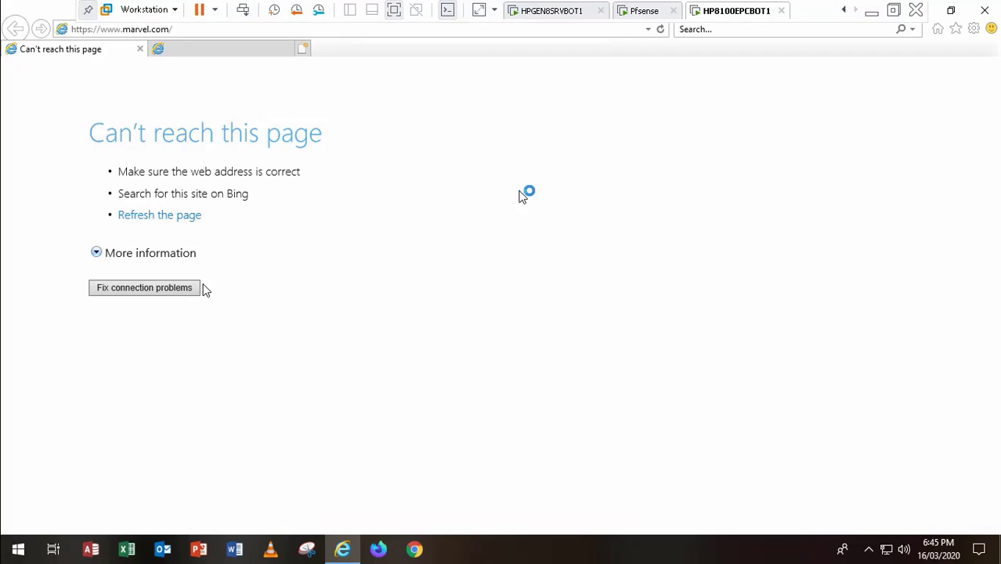
left_click(213, 27)
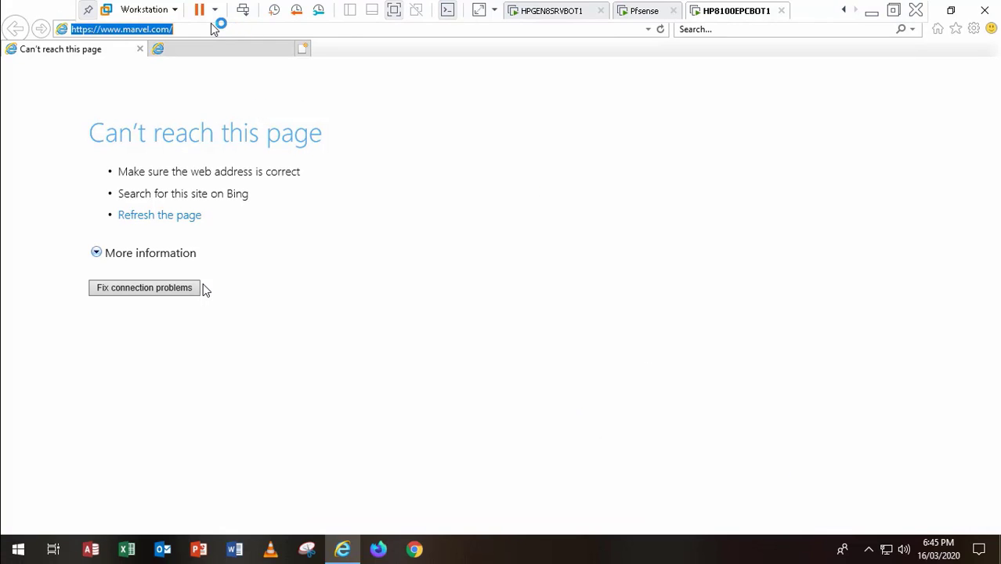
type("www")
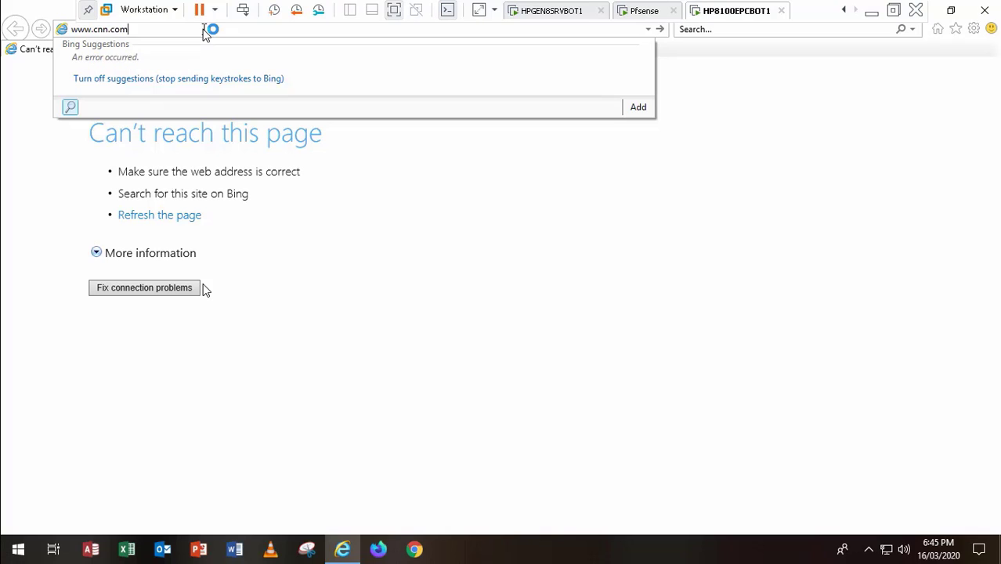
type(".cnn.com")
key("Return")
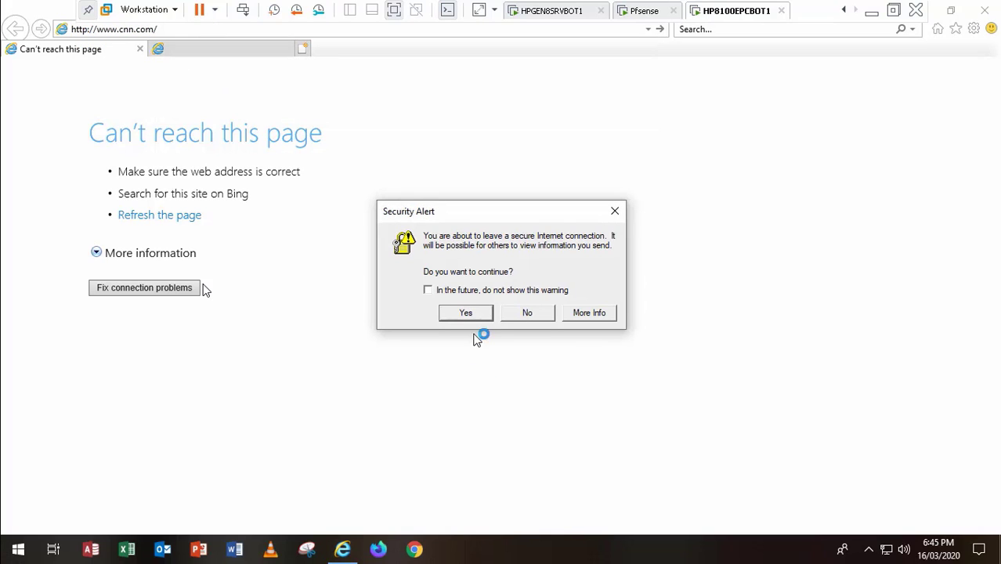
left_click(473, 315)
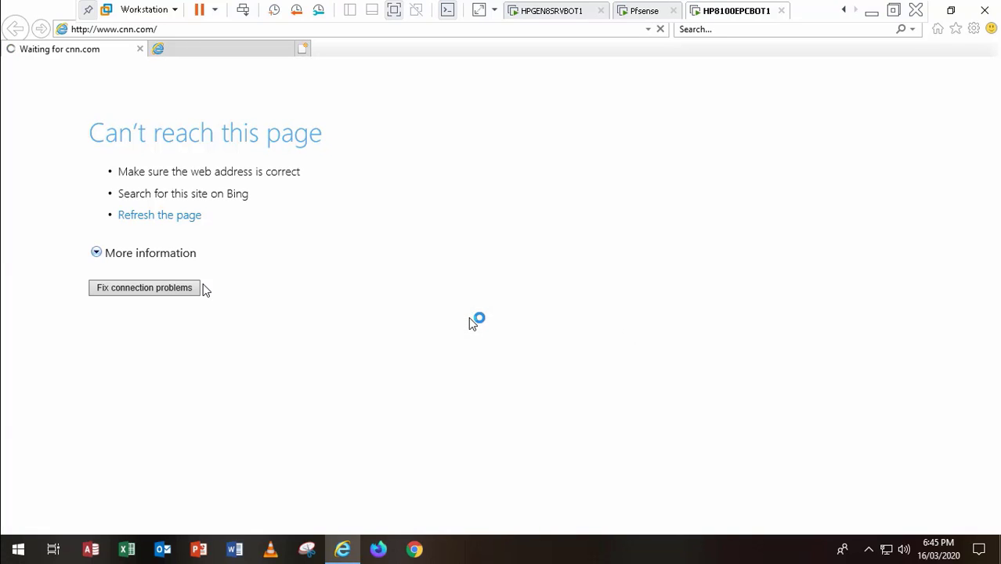
left_click(530, 312)
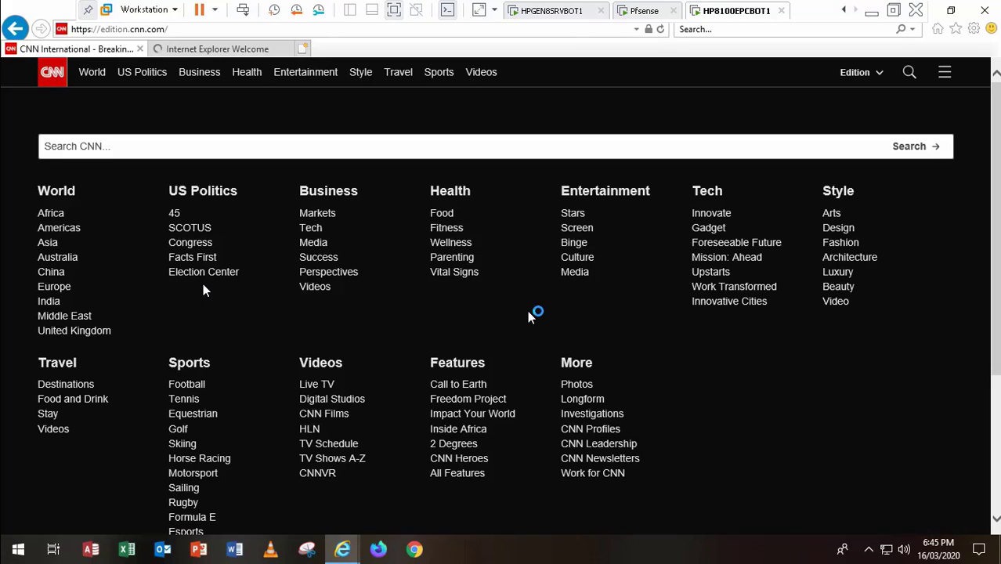
left_click(564, 12)
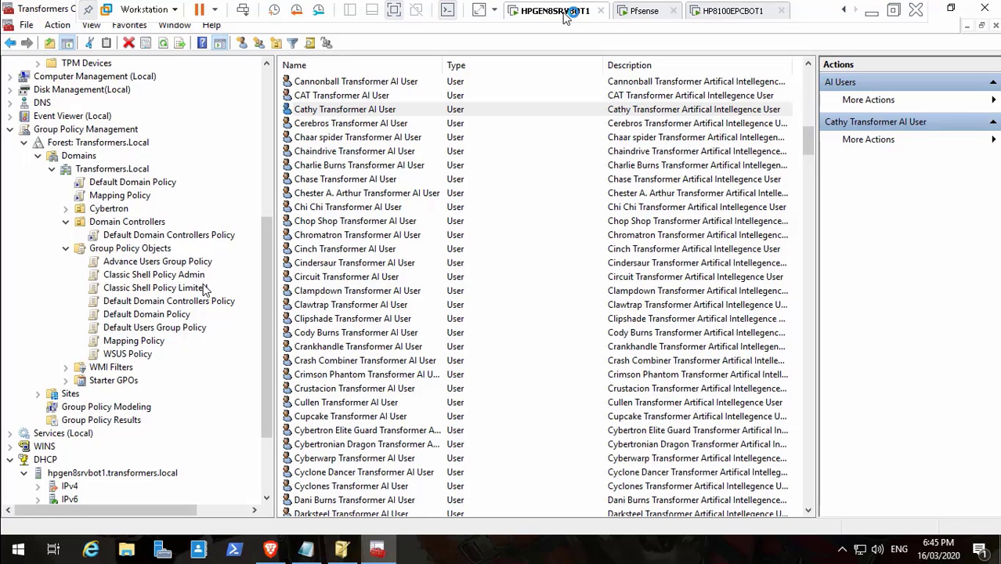
left_click(270, 549)
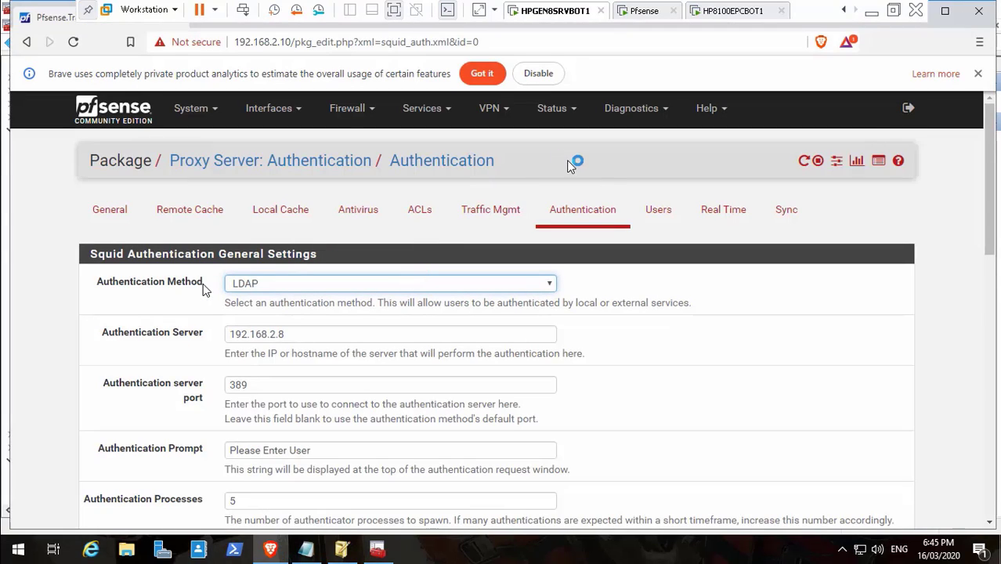
left_click(721, 211)
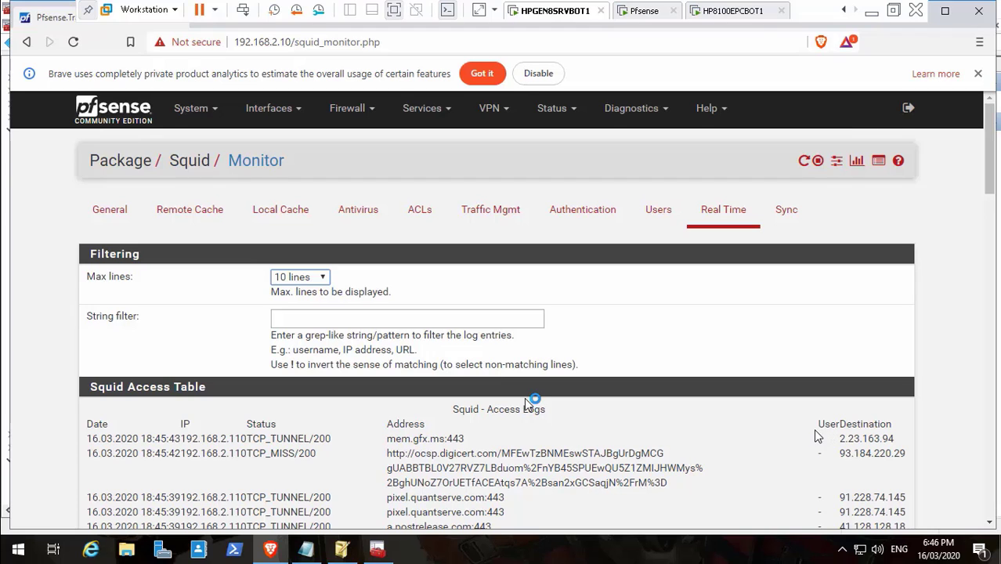
left_click(736, 11)
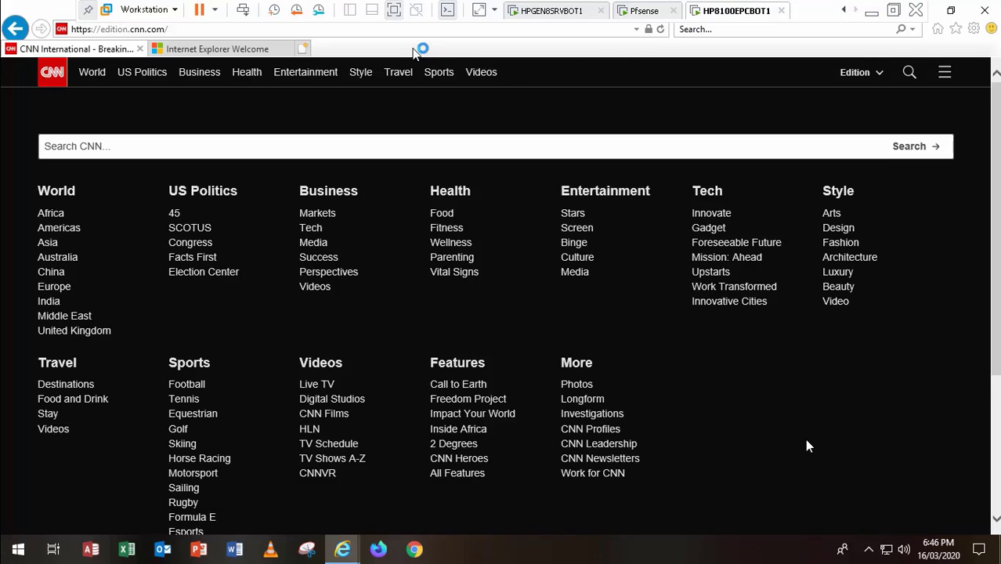
Show IE's menu bar and confirm the LAN proxy is still 192.168.2.10 on port 3128
right_click(418, 49)
left_click(448, 56)
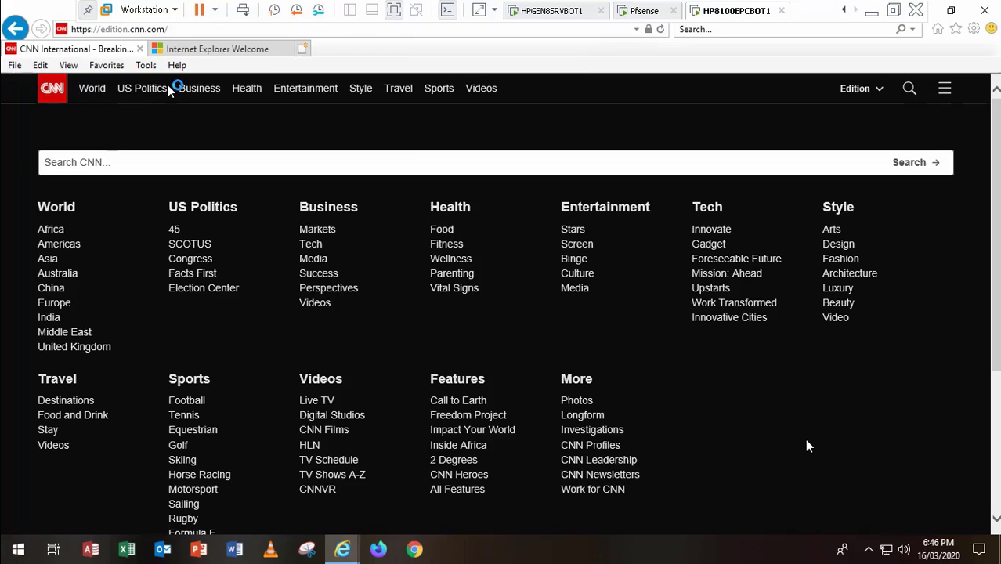
left_click(144, 66)
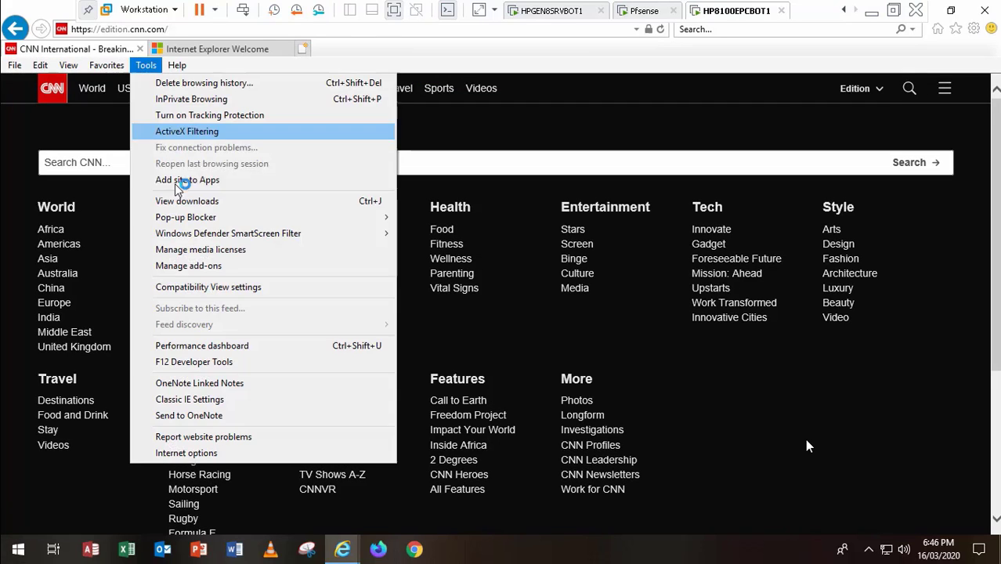
left_click(187, 453)
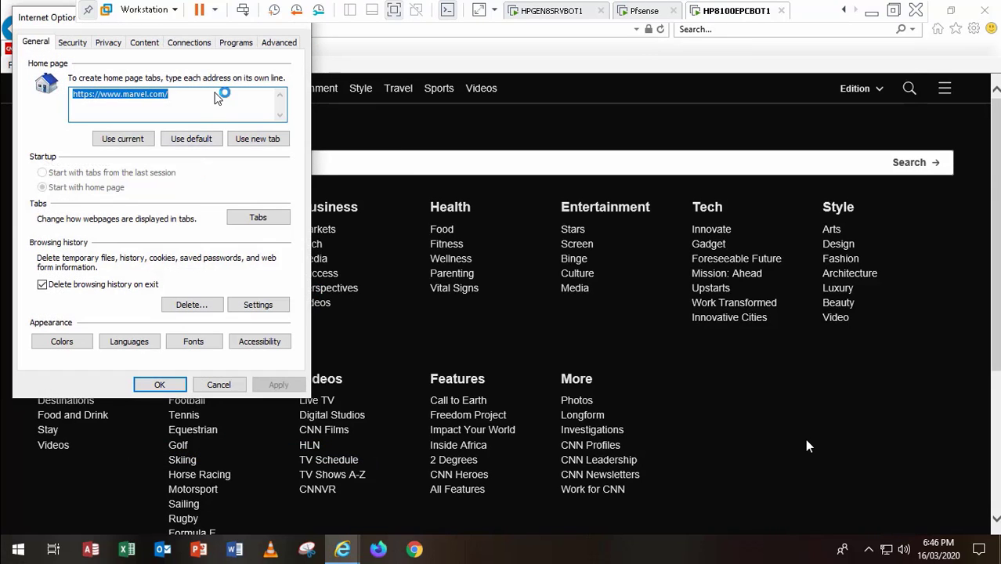
left_click(188, 44)
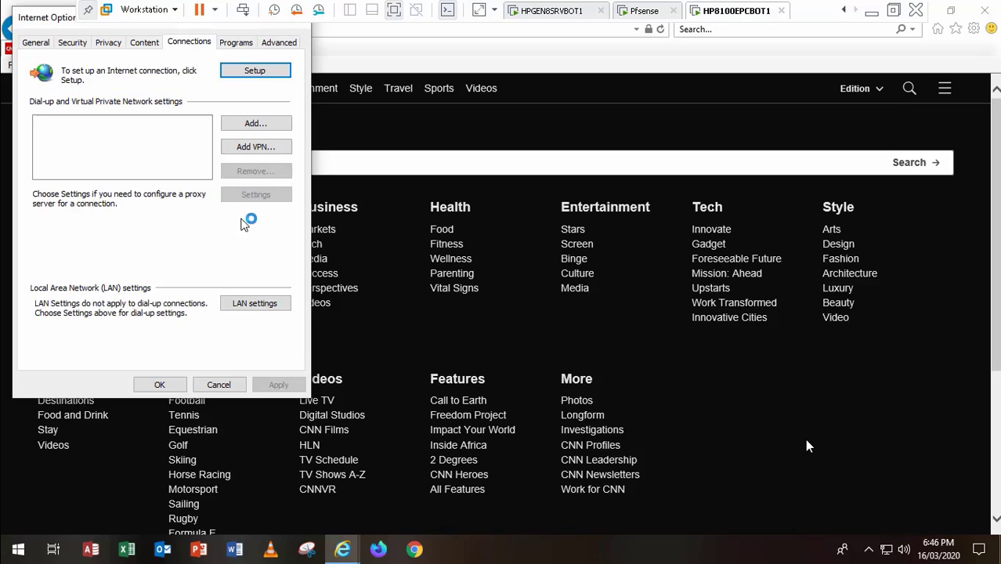
left_click(258, 303)
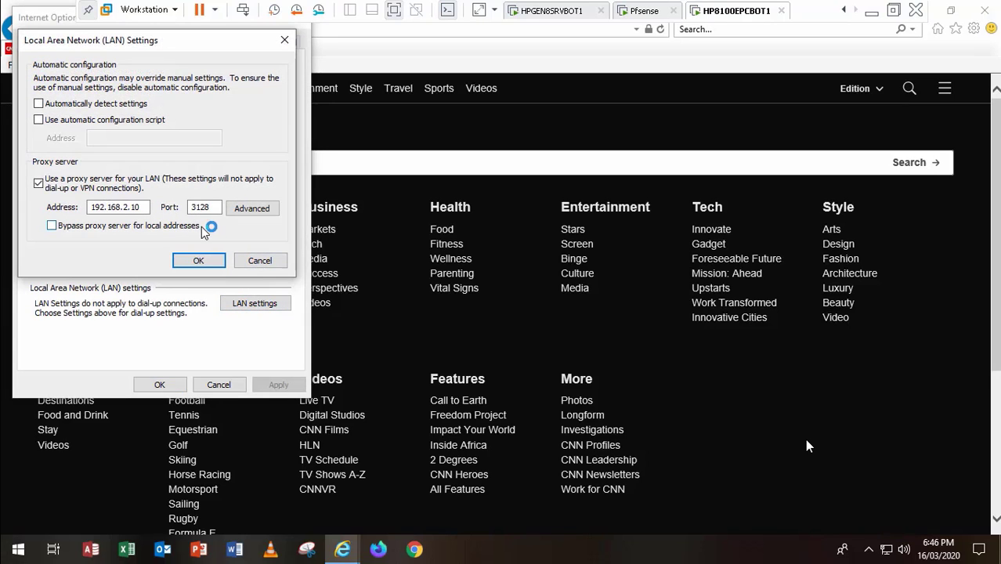
left_click(198, 260)
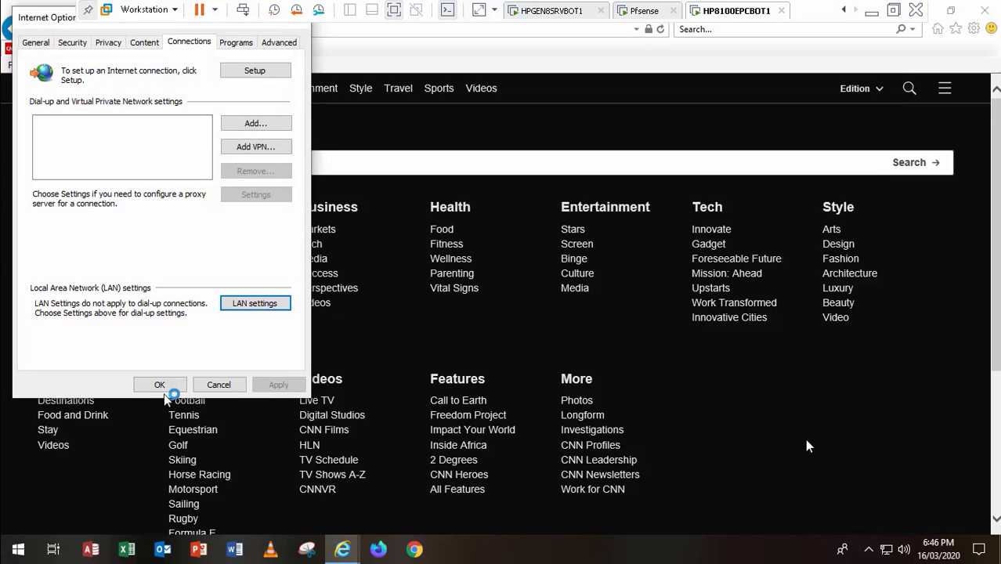
left_click(161, 385)
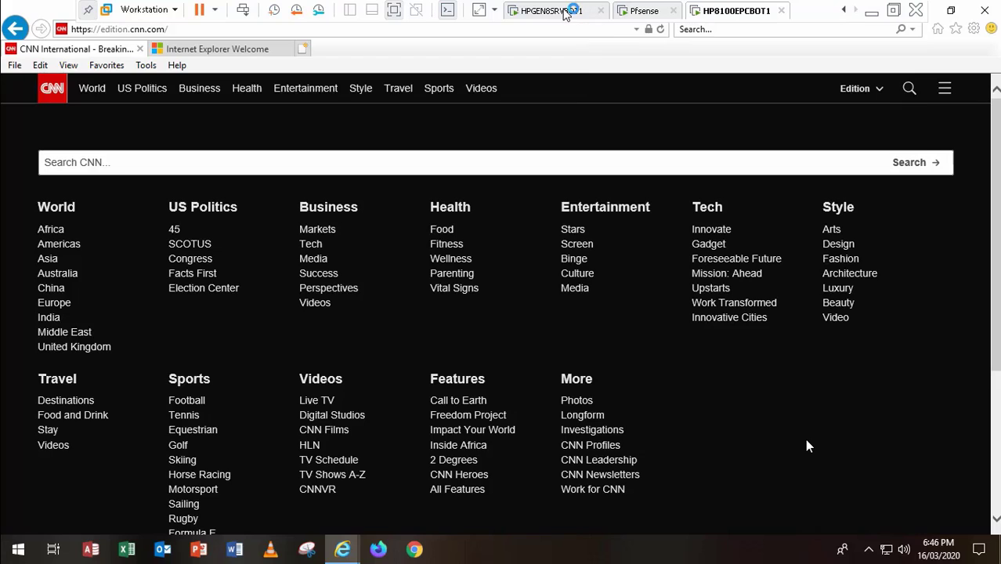
left_click(561, 12)
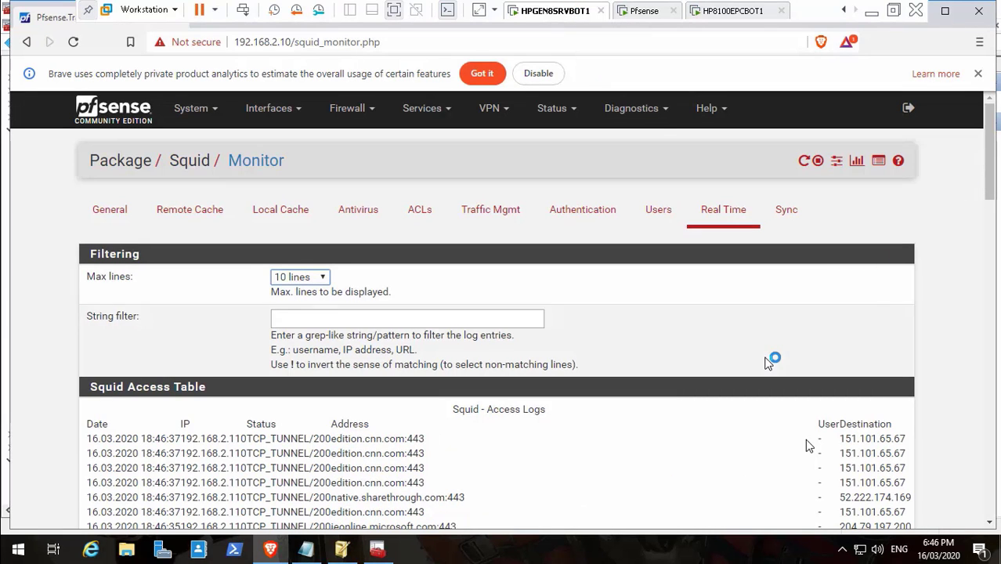
left_click_drag(991, 159, 991, 313)
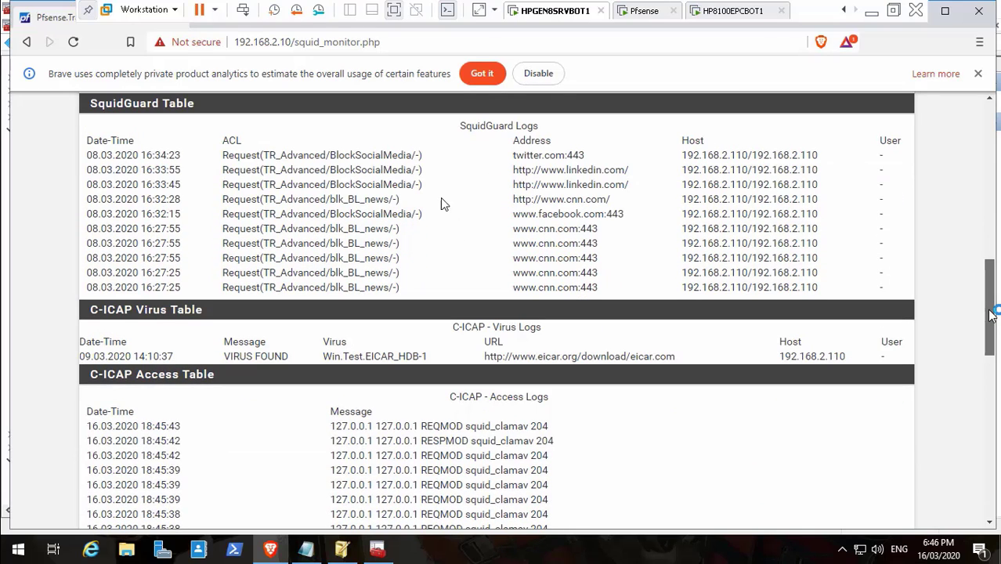
left_click_drag(991, 313, 993, 302)
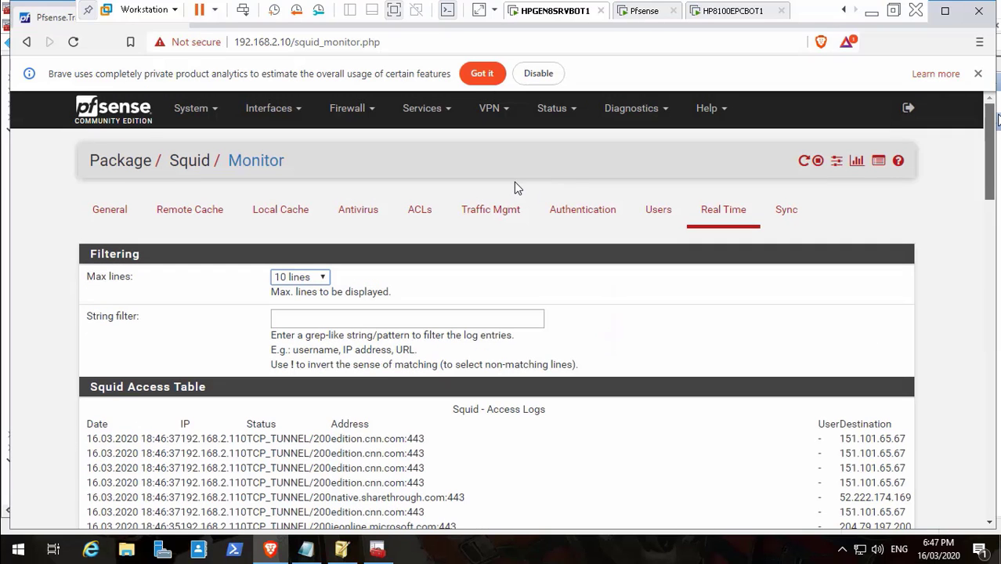
Save Squid's authentication settings with LDAP against server 192.168.2.8
left_click(583, 211)
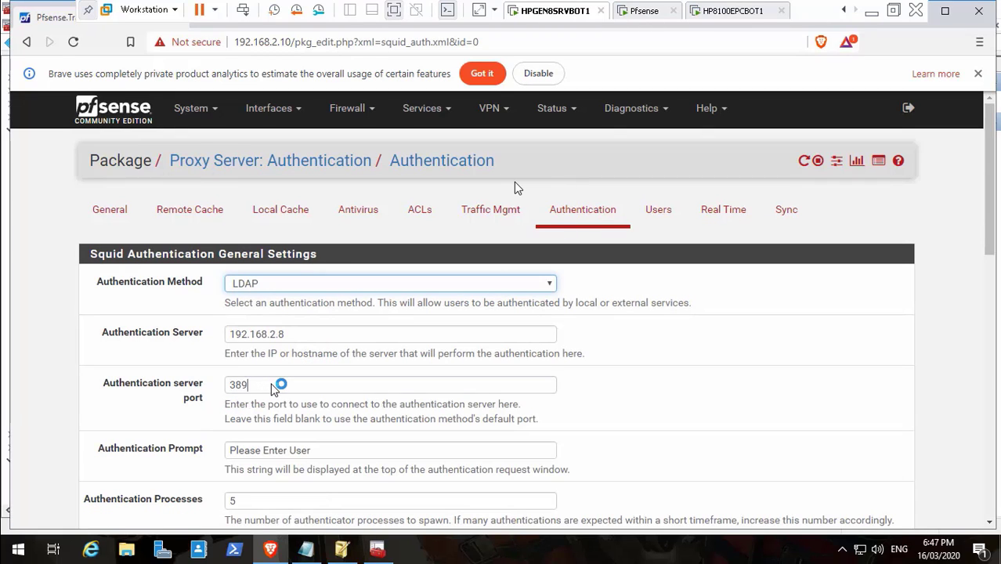
left_click(271, 386)
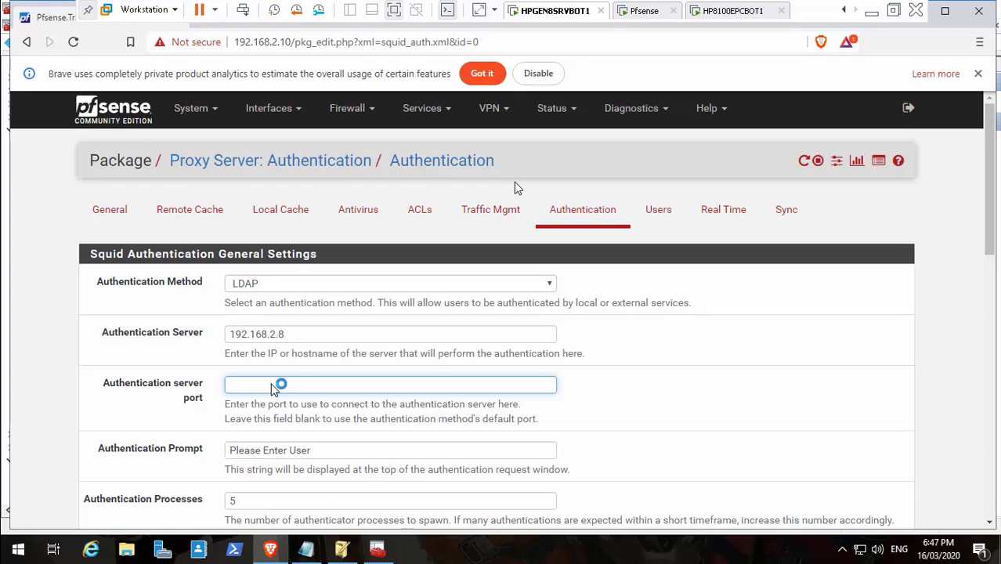
left_click_drag(992, 224, 990, 484)
left_click(265, 459)
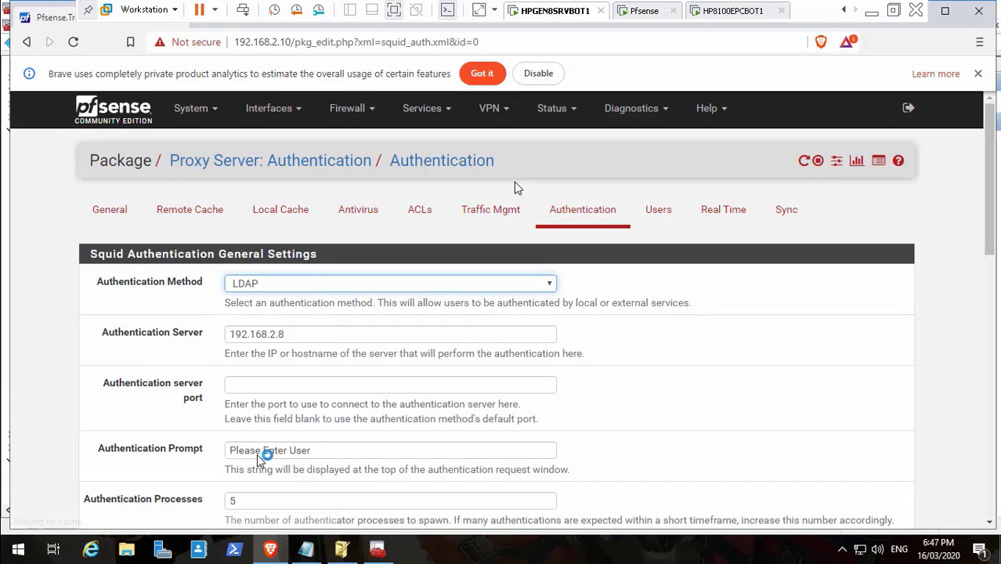
Switch to the client machine, then rewind and pause playback on the LDAP authentication page
left_click(728, 11)
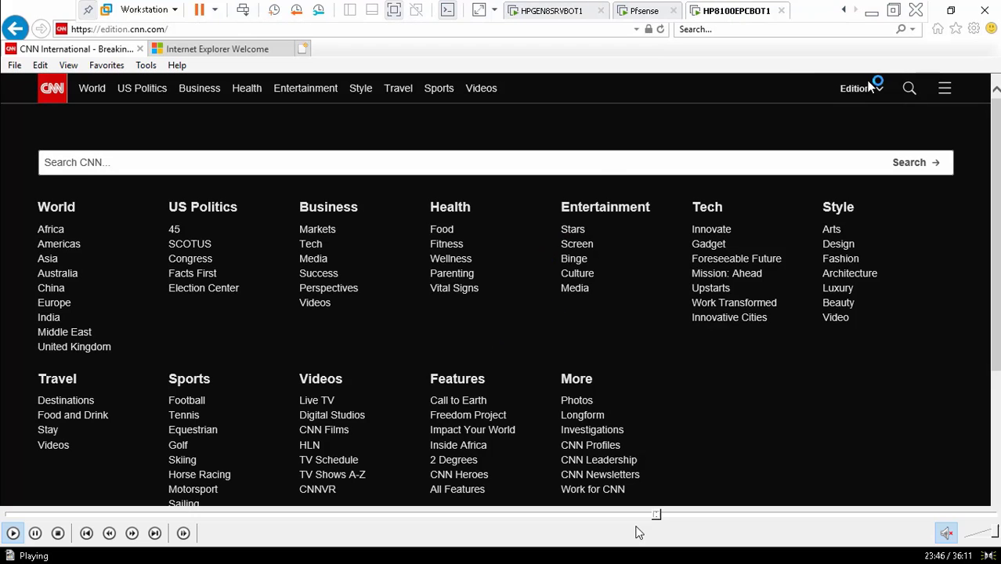
left_click(654, 515)
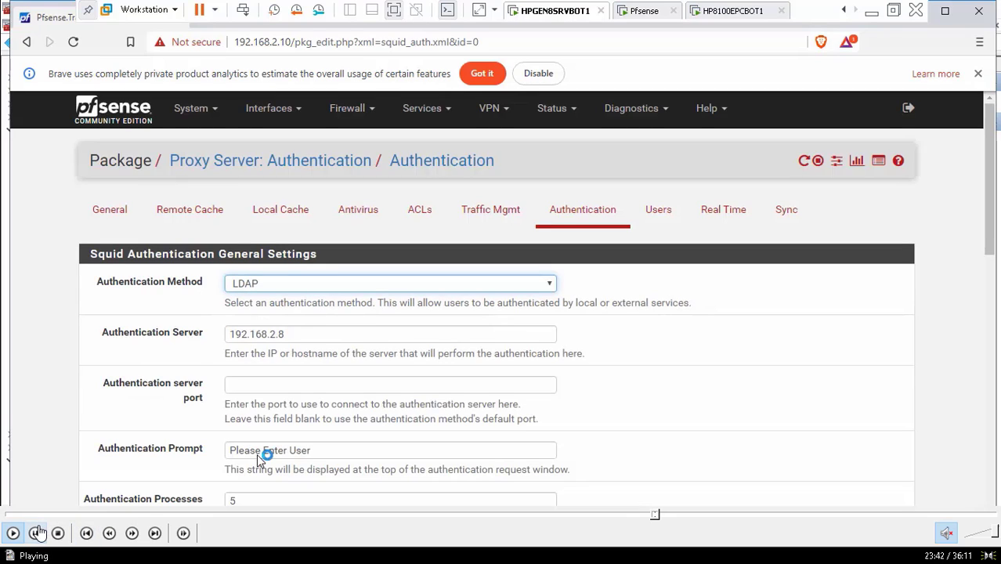
left_click(36, 532)
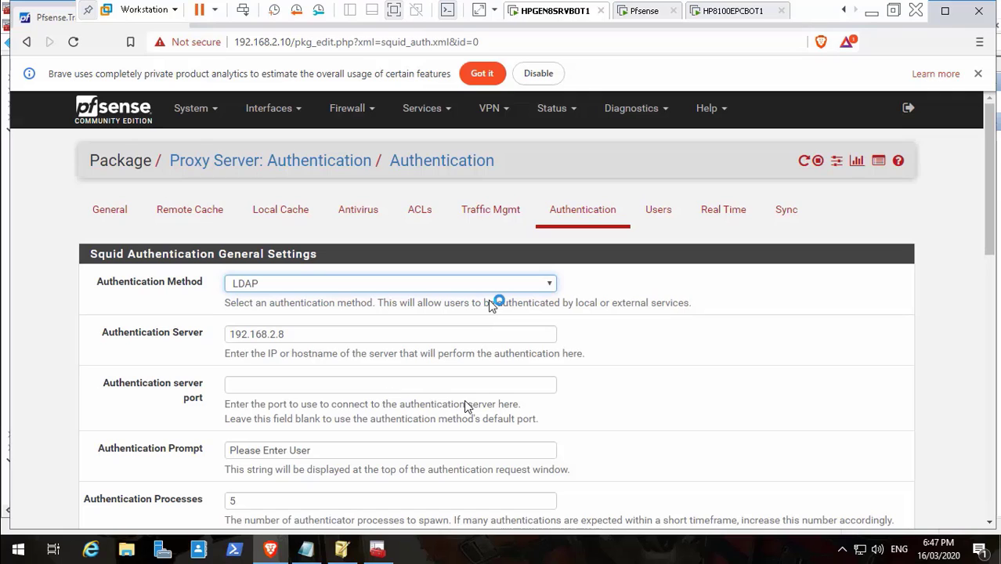
left_click(12, 533)
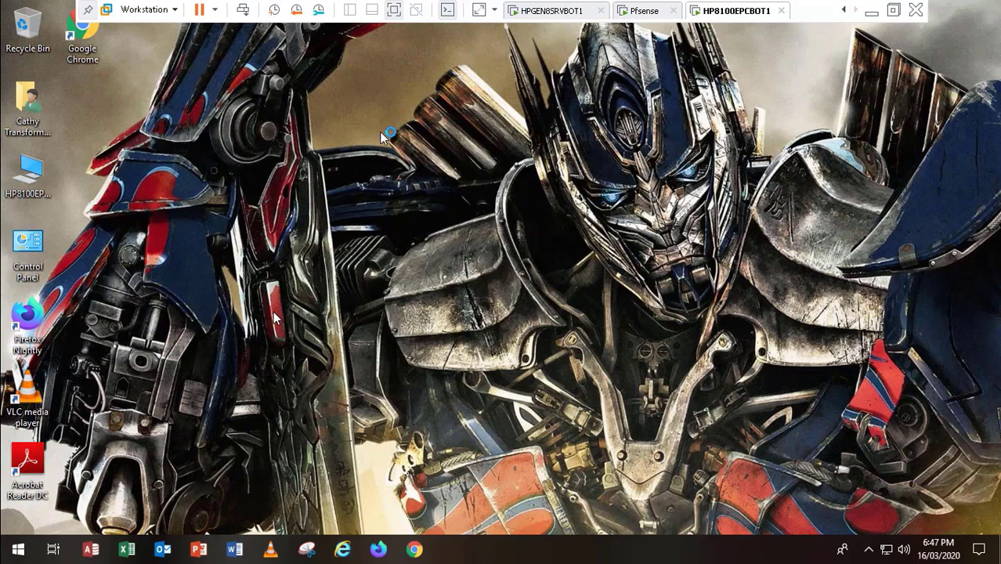
mouse_move(313, 363)
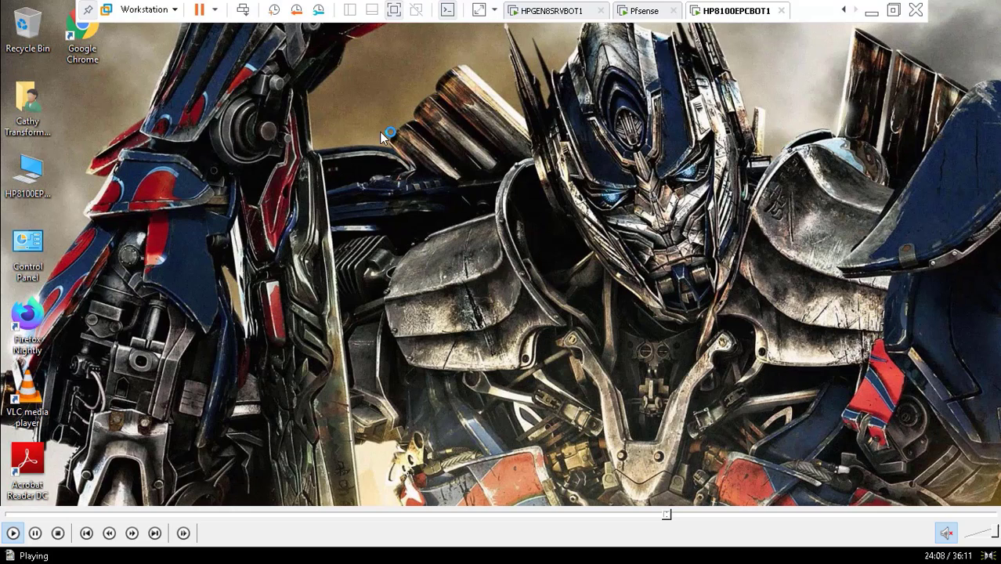
left_click(681, 519)
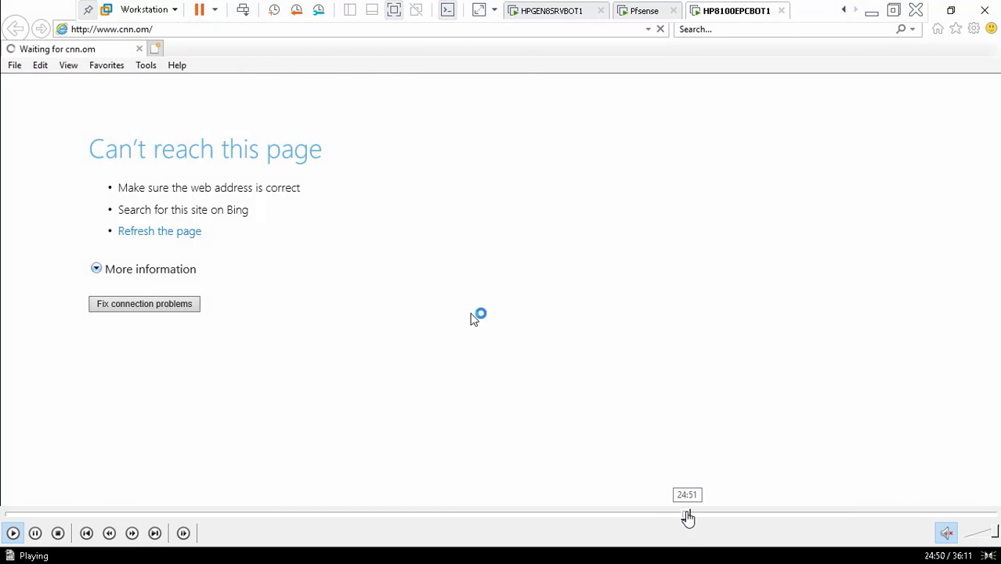
left_click(687, 518)
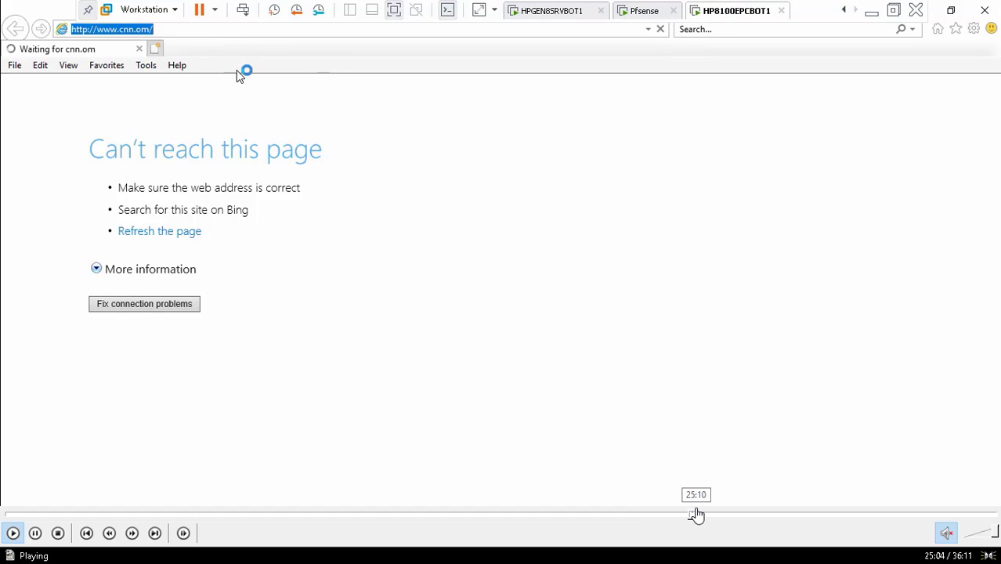
left_click(695, 514)
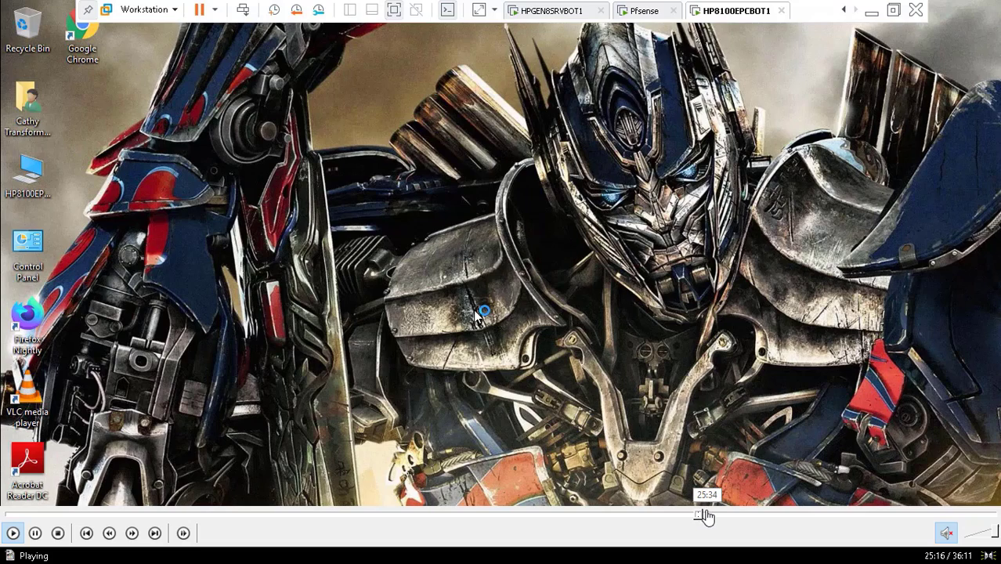
left_click(708, 516)
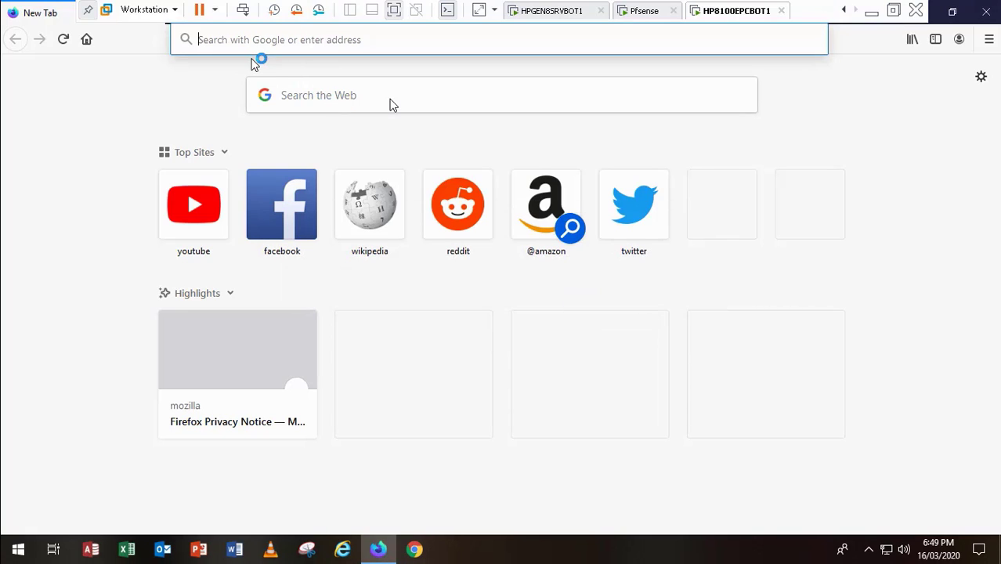
type("www")
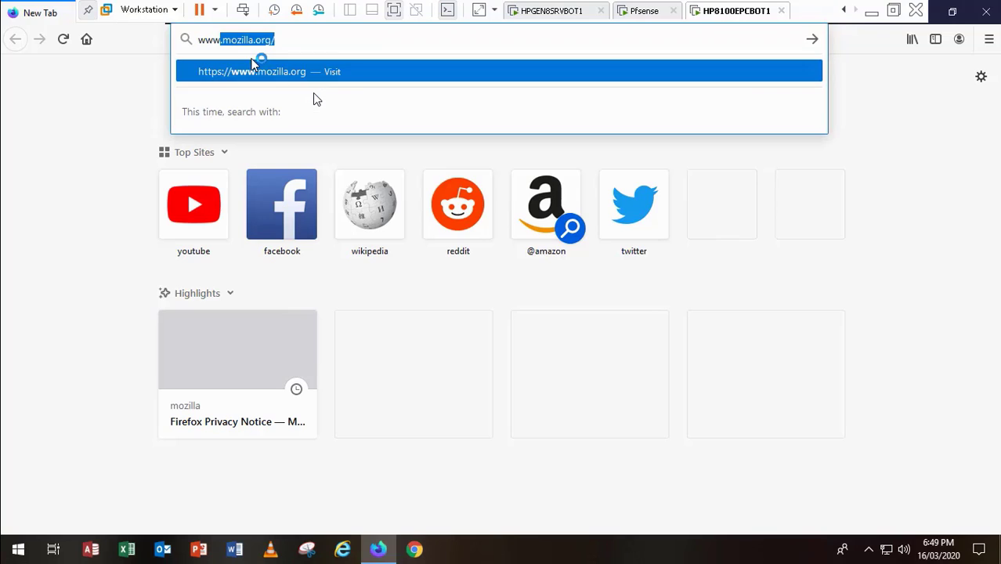
type(".cnn.com")
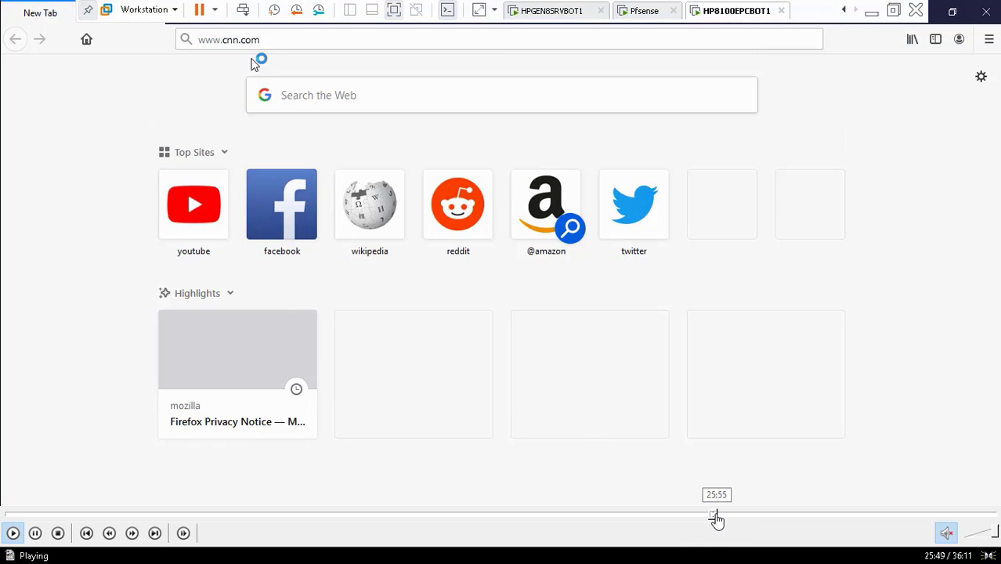
Skip past the Nightly welcome page to Squid's real-time access log
left_click(716, 515)
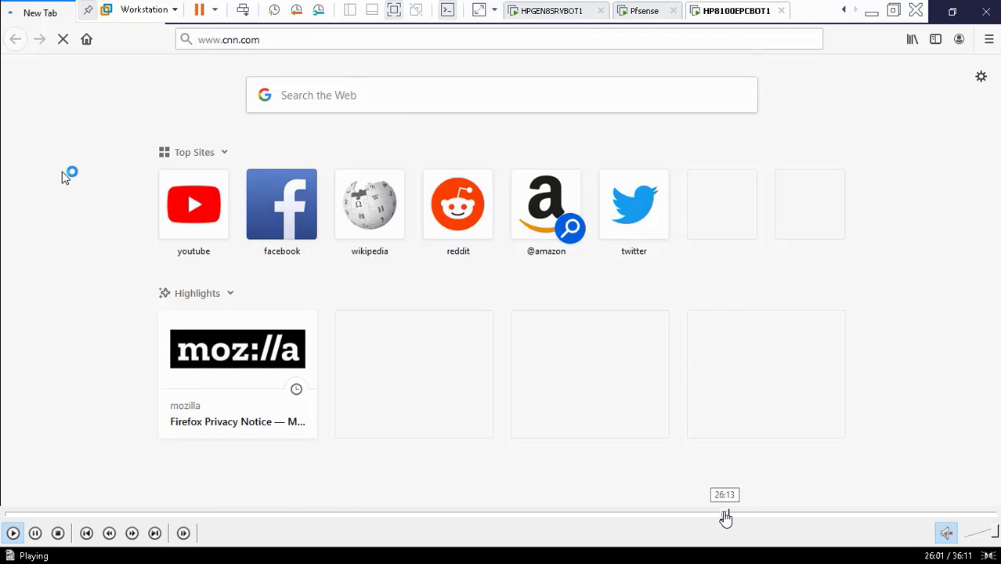
left_click(724, 515)
left_click(732, 516)
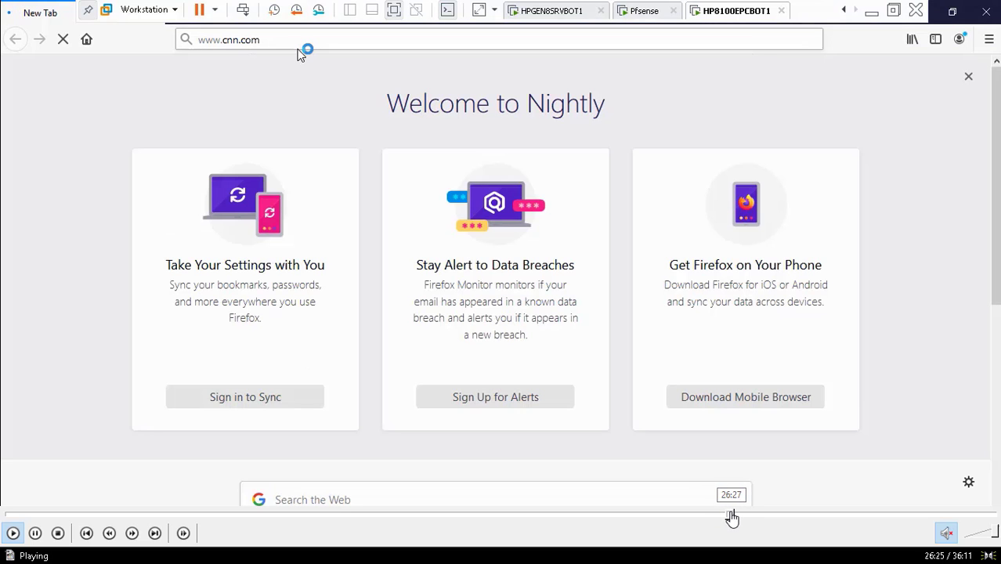
left_click(741, 516)
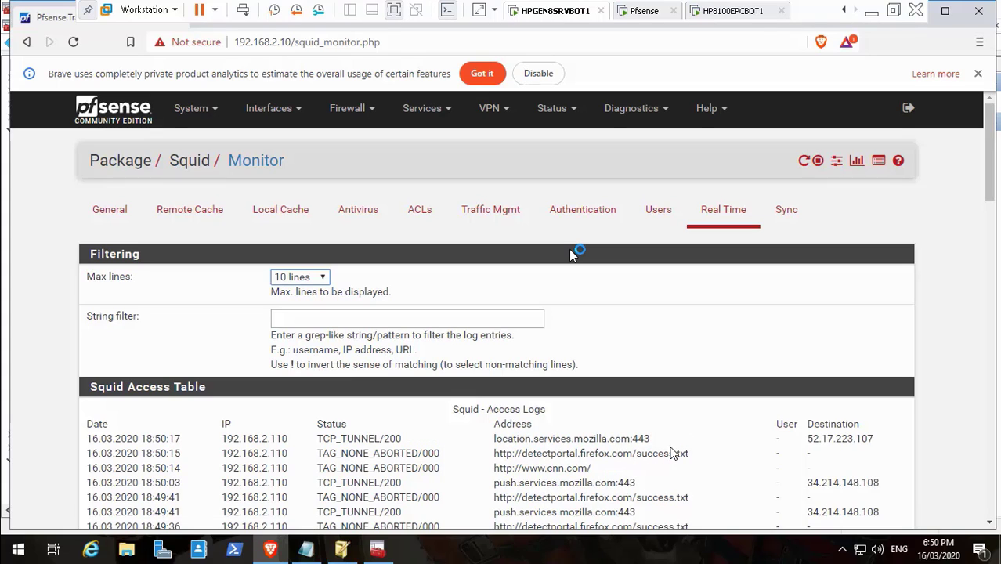
mouse_move(786, 543)
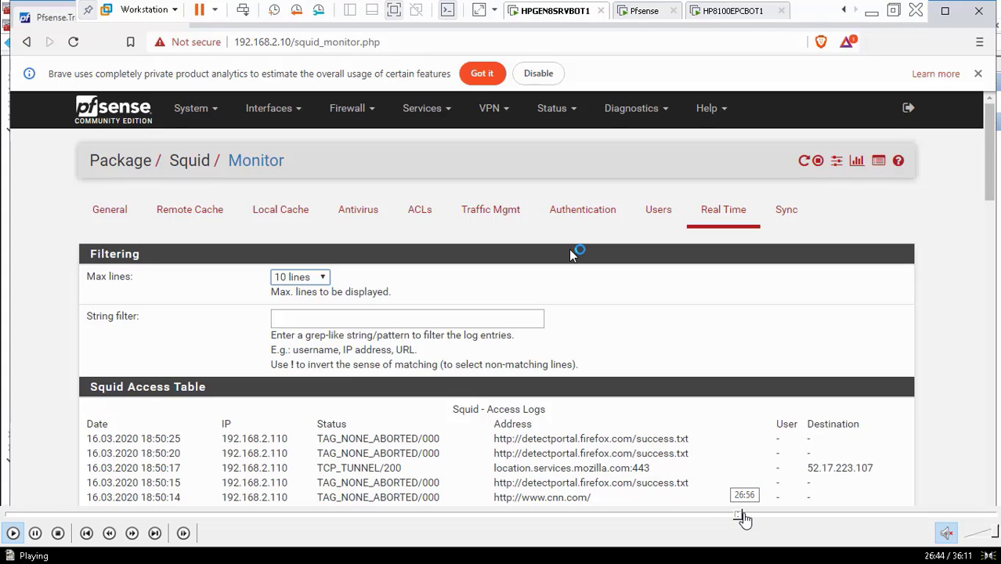
left_click(754, 516)
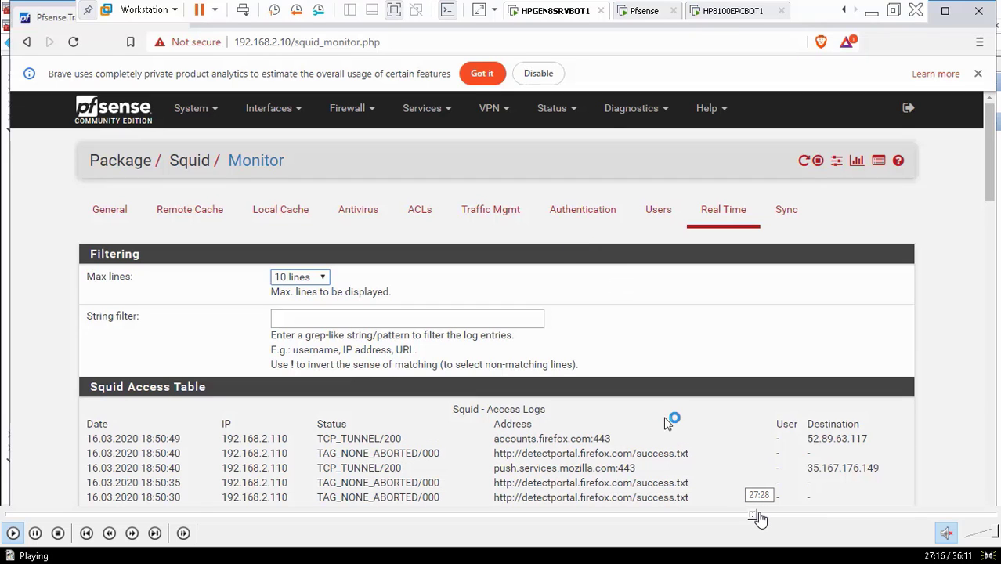
left_click(760, 517)
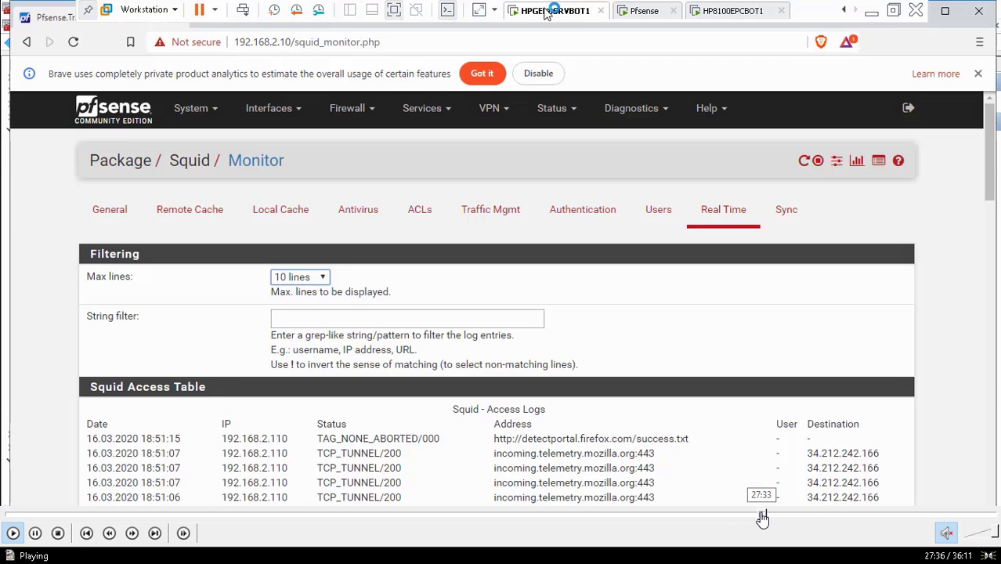
left_click(768, 517)
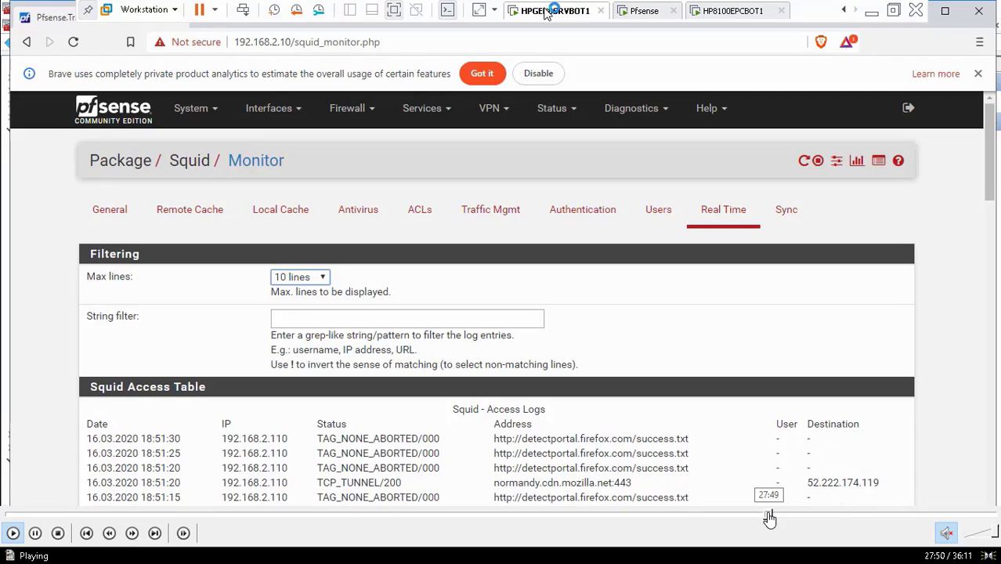
left_click(781, 517)
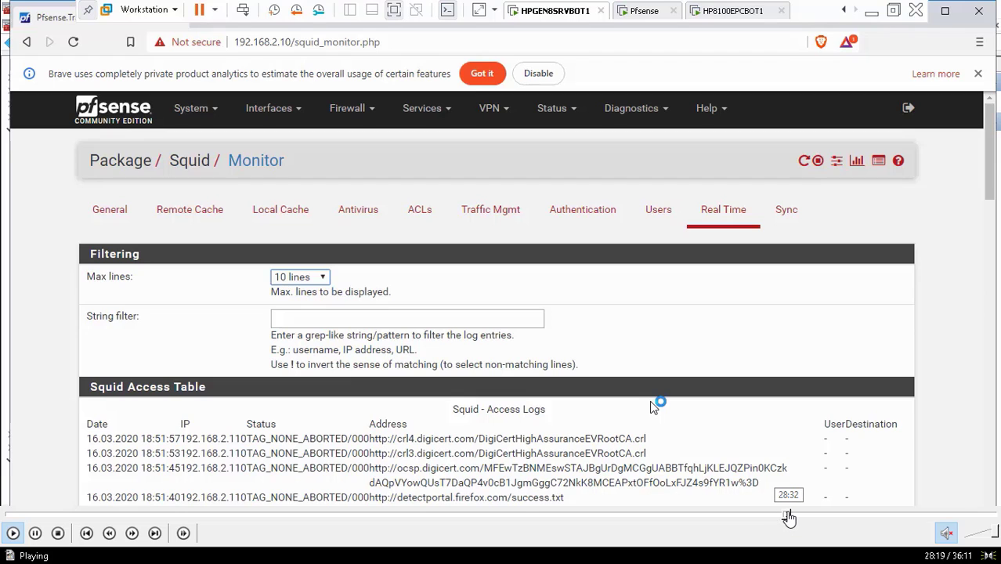
left_click(788, 517)
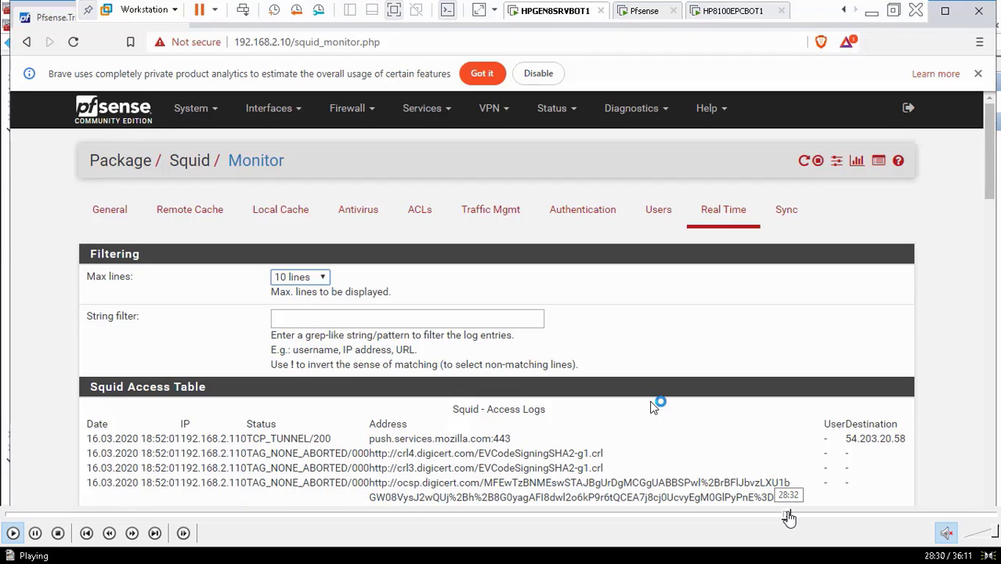
left_click(796, 517)
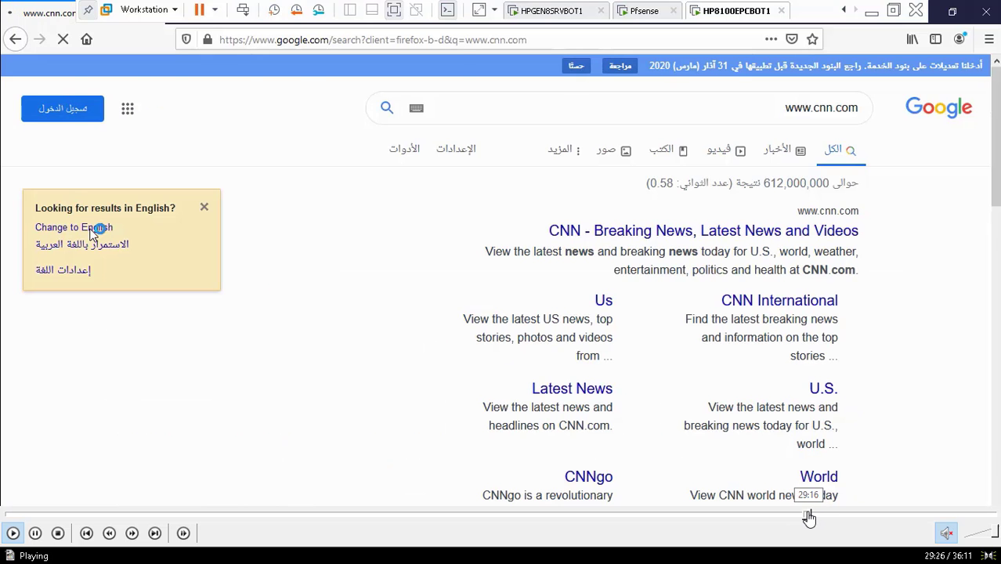
left_click(811, 517)
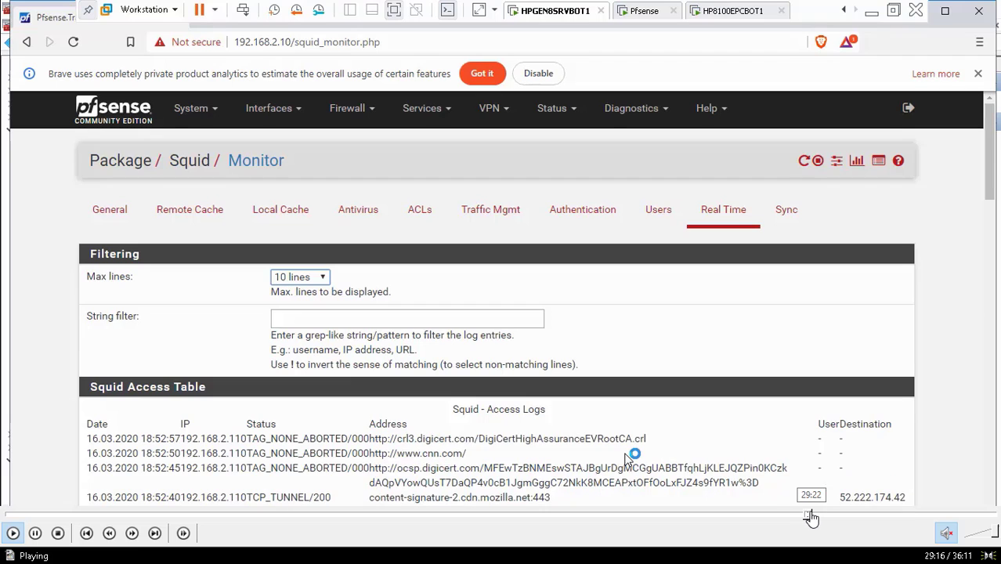
left_click(814, 517)
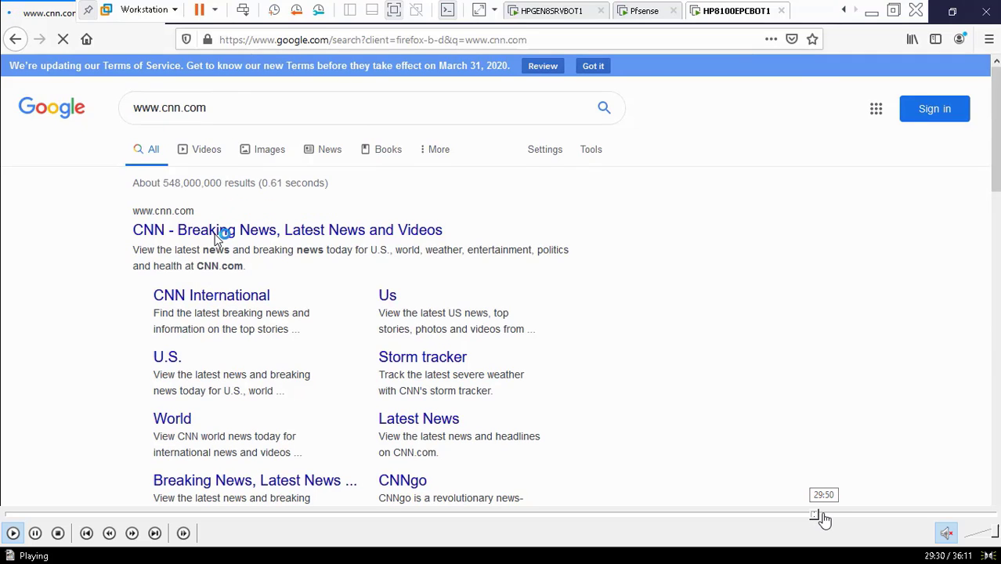
Skip ahead to pfSense's Squid LDAP settings with base DC=Transformers,DC=Local and attribute sAMAccountName
left_click(818, 517)
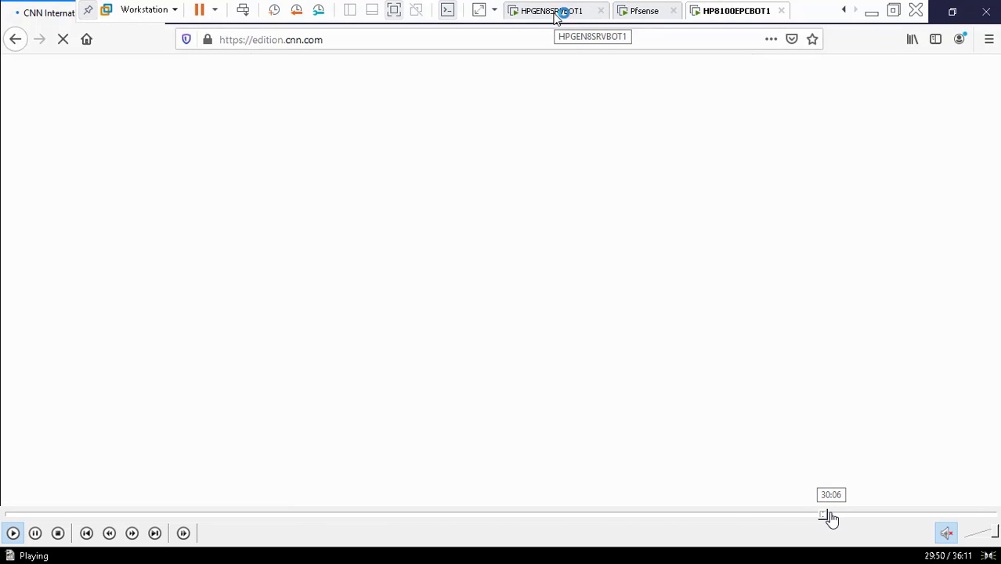
left_click(833, 516)
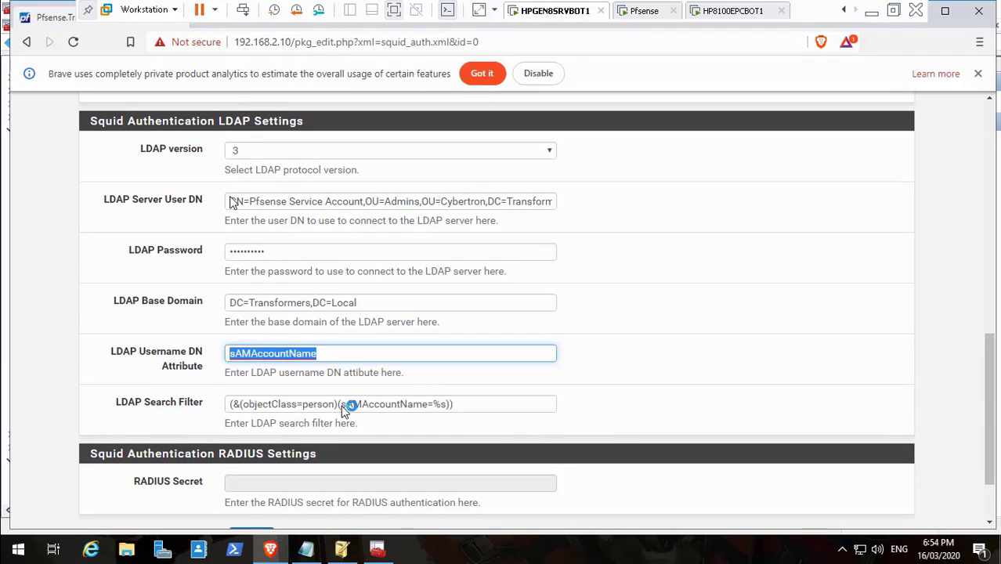
Trim the LDAP search filter to sAMAccountName=%s, change the username DN attribute to uid, and save
key("BackSpace")
key("BackSpace")
key("BackSpace")
key("BackSpace")
key("BackSpace")
key("BackSpace")
key("BackSpace")
key("BackSpace")
key("BackSpace")
key("BackSpace")
key("BackSpace")
key("BackSpace")
key("BackSpace")
key("BackSpace")
key("BackSpace")
key("BackSpace")
key("BackSpace")
key("BackSpace")
key("BackSpace")
key("BackSpace")
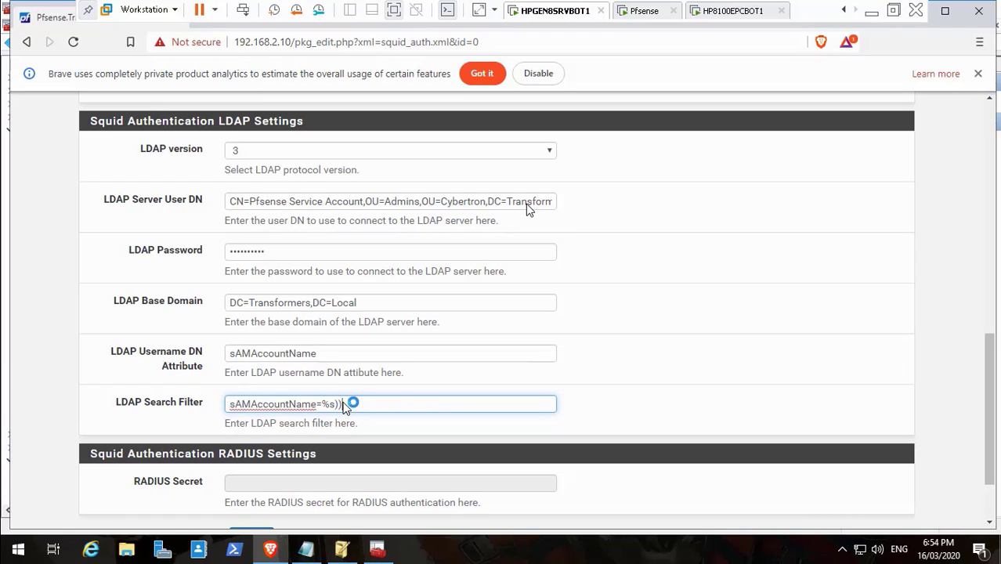
double_click(329, 357)
left_click(329, 357)
key("BackSpace")
key("BackSpace")
key("BackSpace")
key("BackSpace")
key("BackSpace")
key("BackSpace")
key("BackSpace")
key("BackSpace")
key("BackSpace")
key("BackSpace")
key("BackSpace")
key("BackSpace")
key("BackSpace")
key("BackSpace")
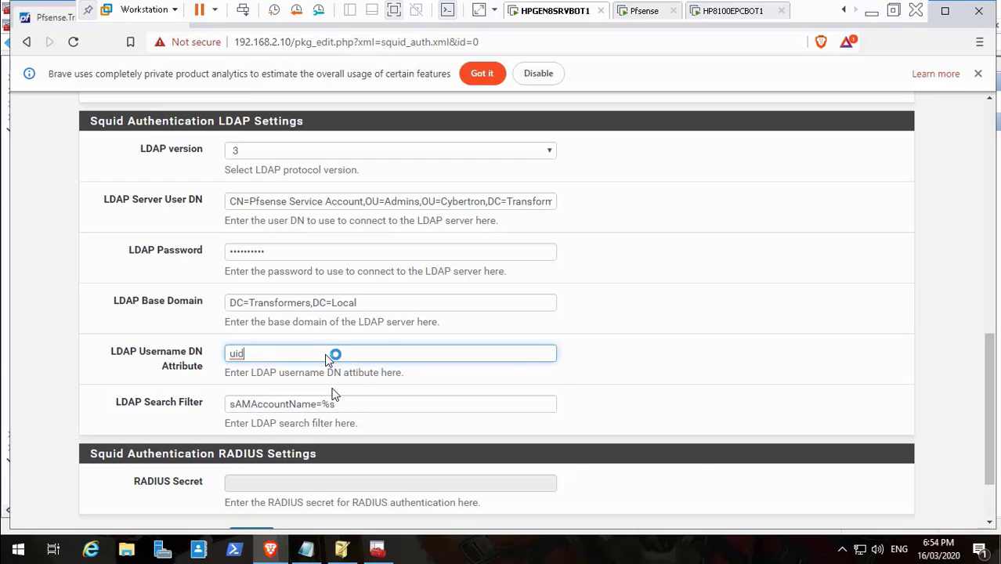
scroll(283, 394, "down", 2)
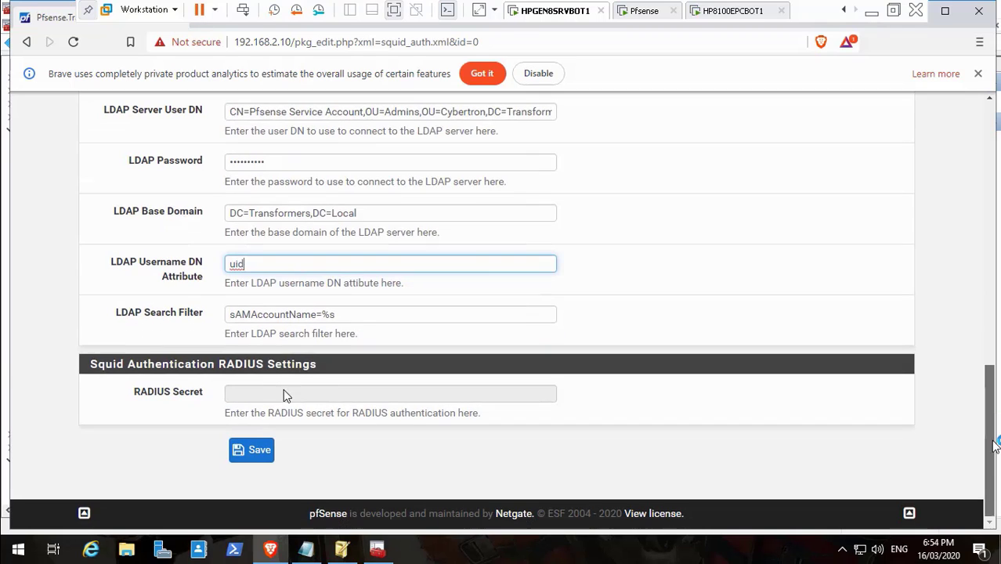
left_click(255, 458)
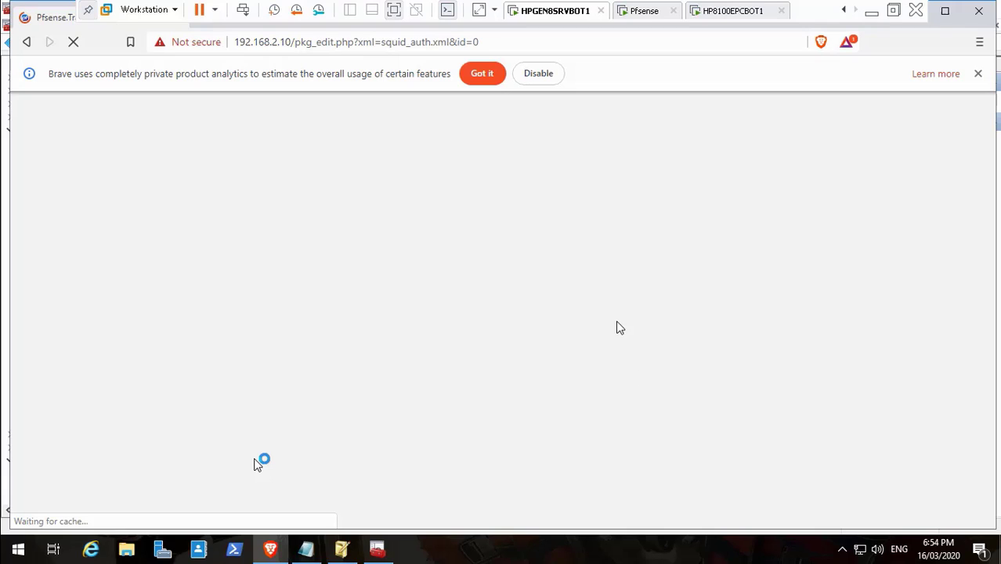
mouse_move(676, 542)
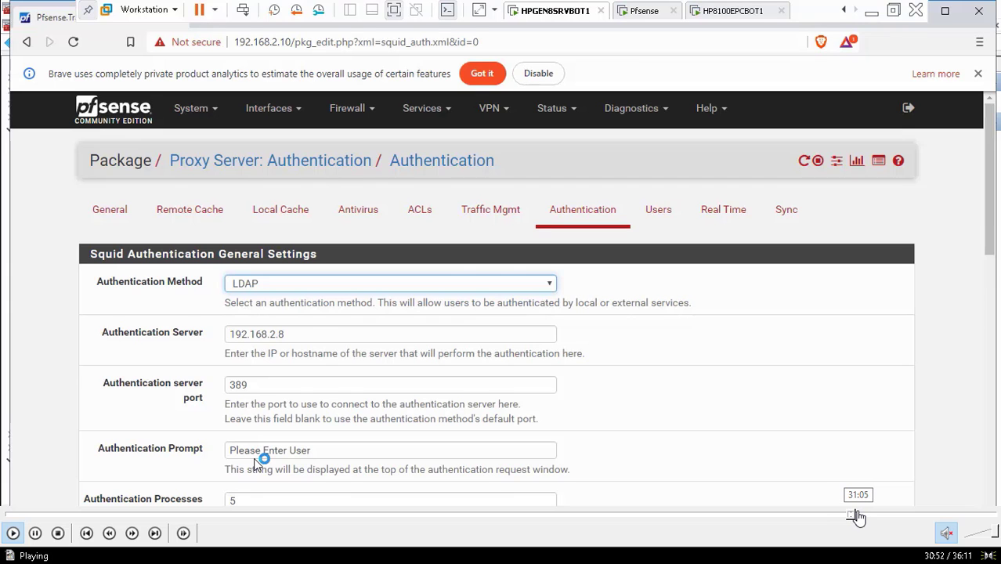
Switch to the HPGEN8SRVBOT1 VM showing Squid's real-time log of TCP_TUNNEL/200 entries from 192.168.2.110
left_click(859, 517)
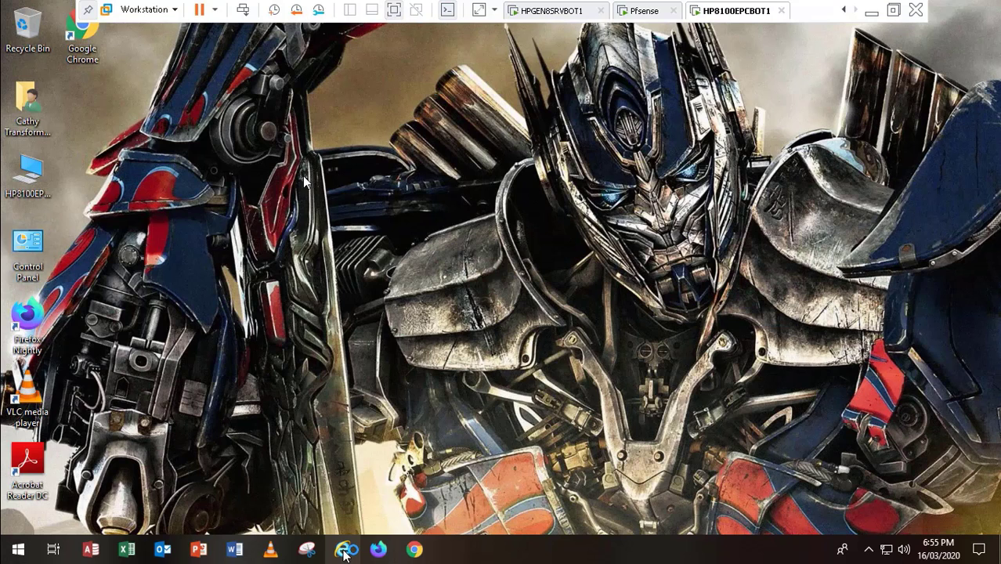
left_click(536, 14)
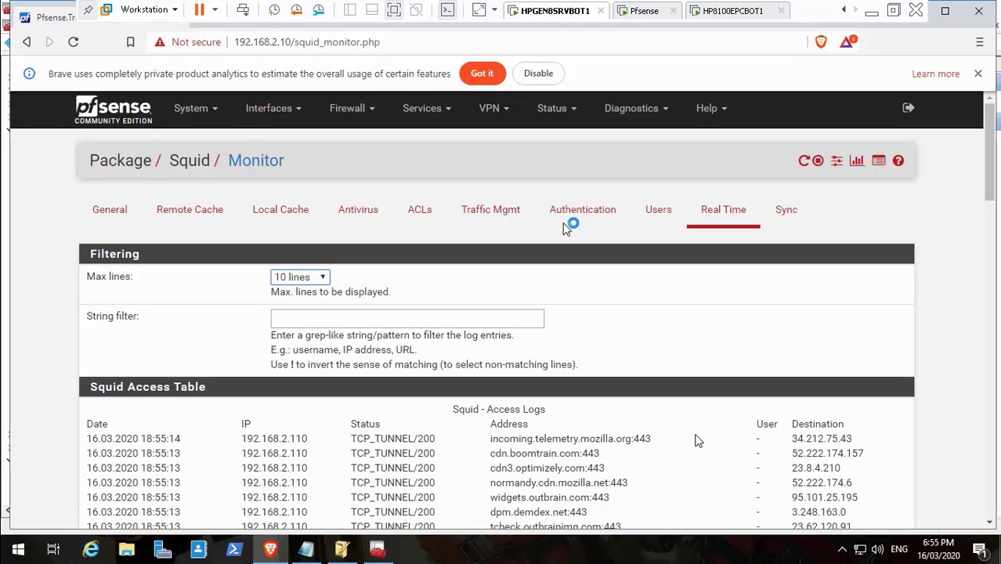
mouse_move(791, 506)
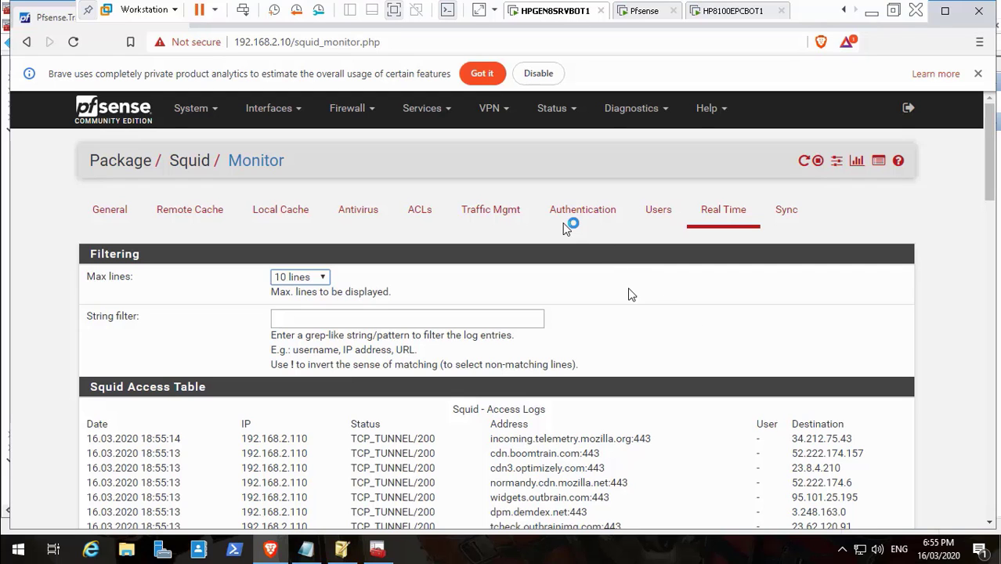
Skip past the IE google.com test and the LDAP settings to the client's Firefox new tab
left_click(879, 515)
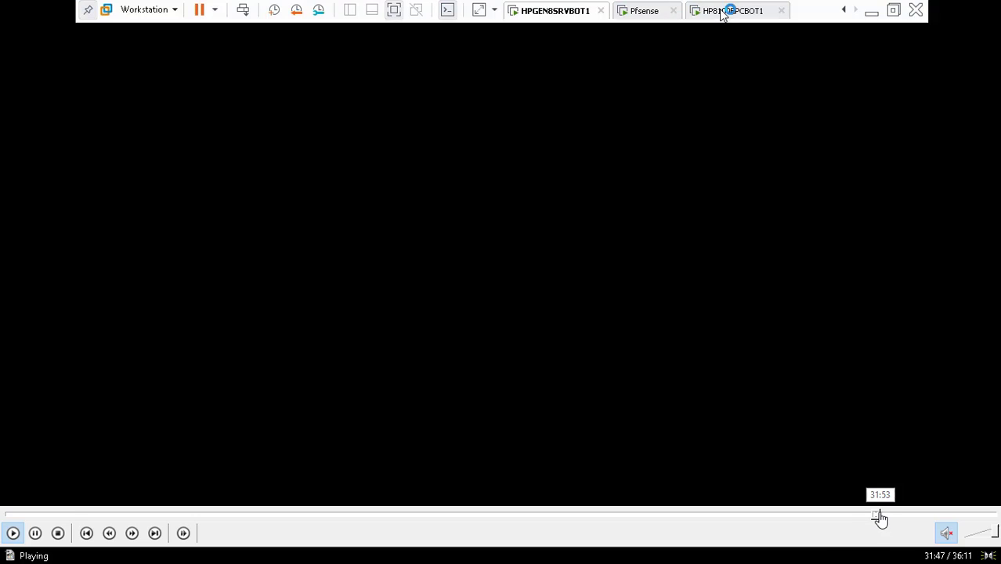
left_click(882, 517)
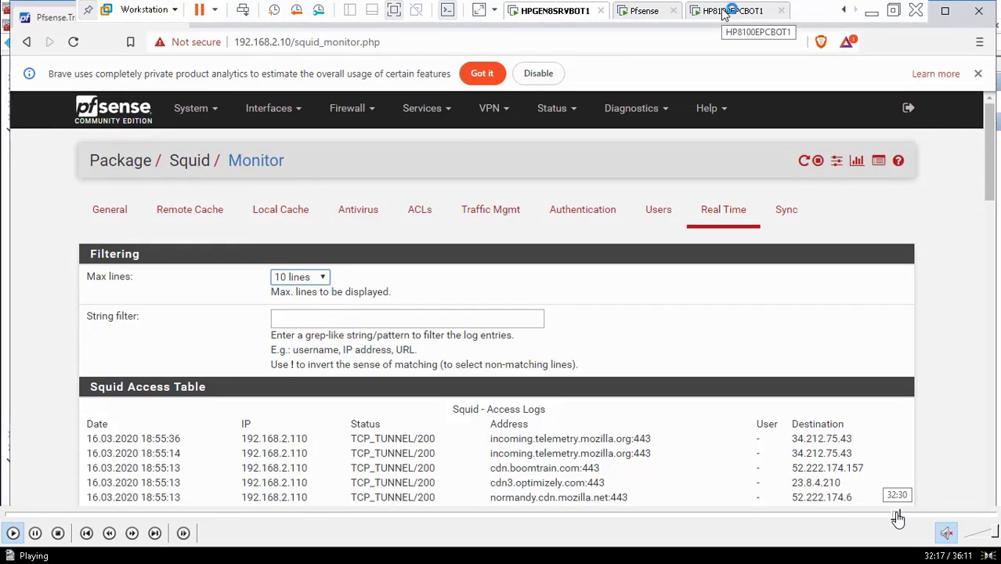
left_click(897, 517)
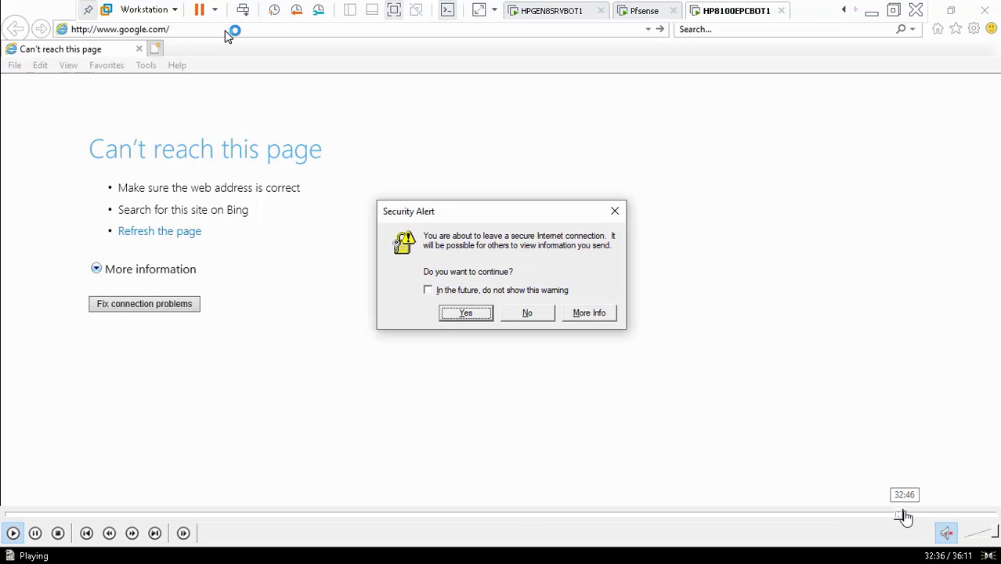
left_click(906, 516)
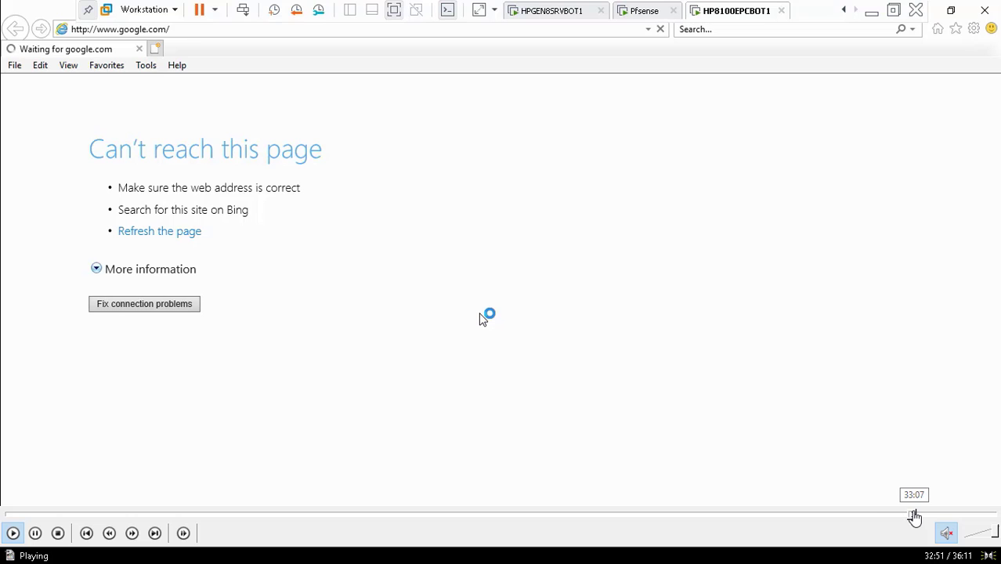
left_click(921, 517)
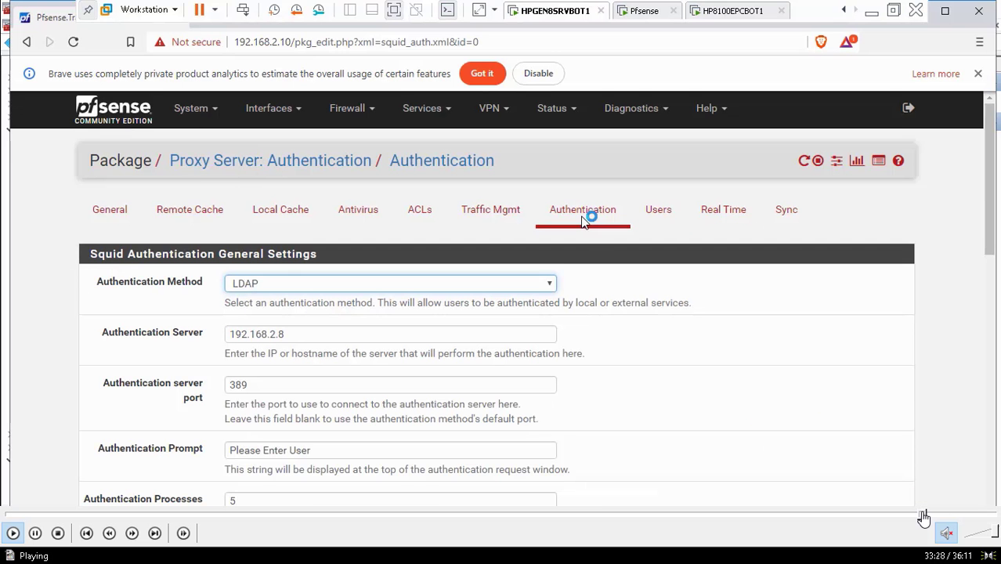
left_click(934, 517)
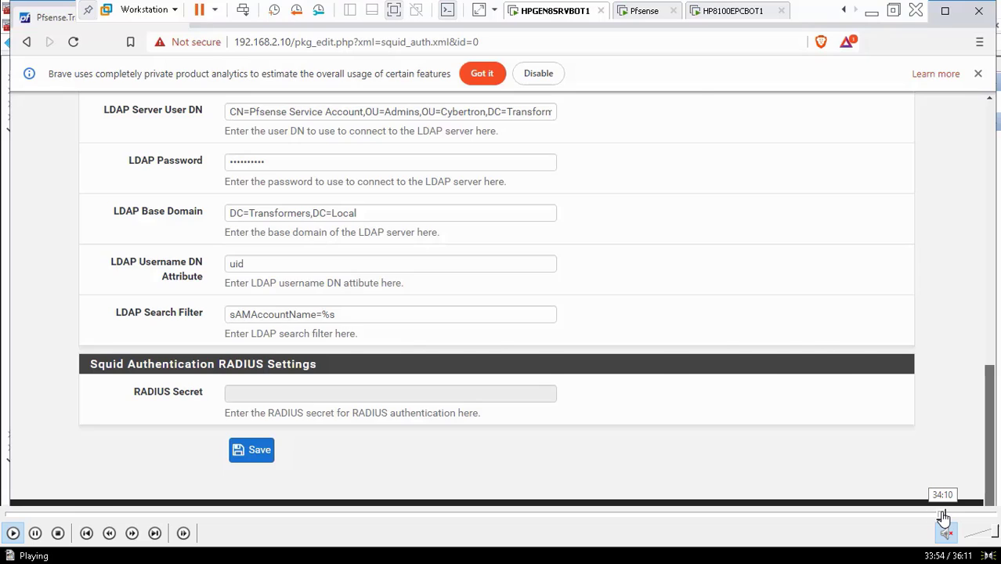
left_click(943, 517)
left_click(951, 517)
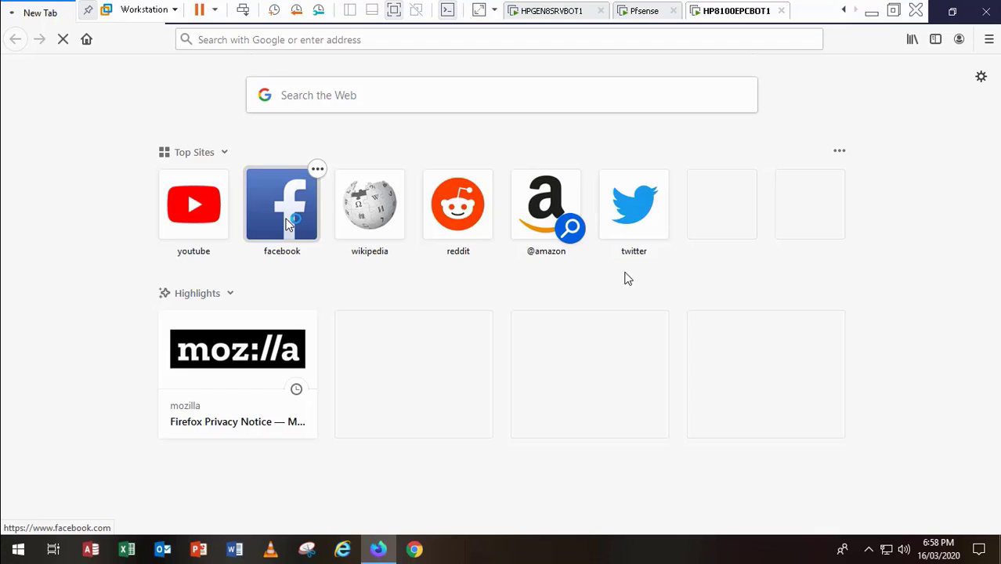
Jump back to the Squid LDAP settings: server 192.168.2.8:389, attribute uid, filter sAMAccountName=%s
mouse_move(932, 534)
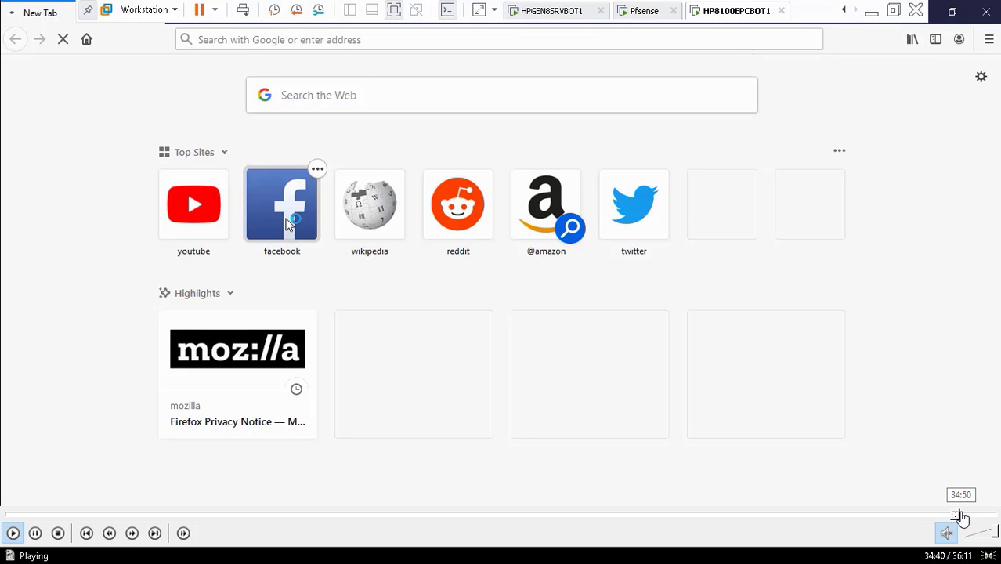
left_click(971, 516)
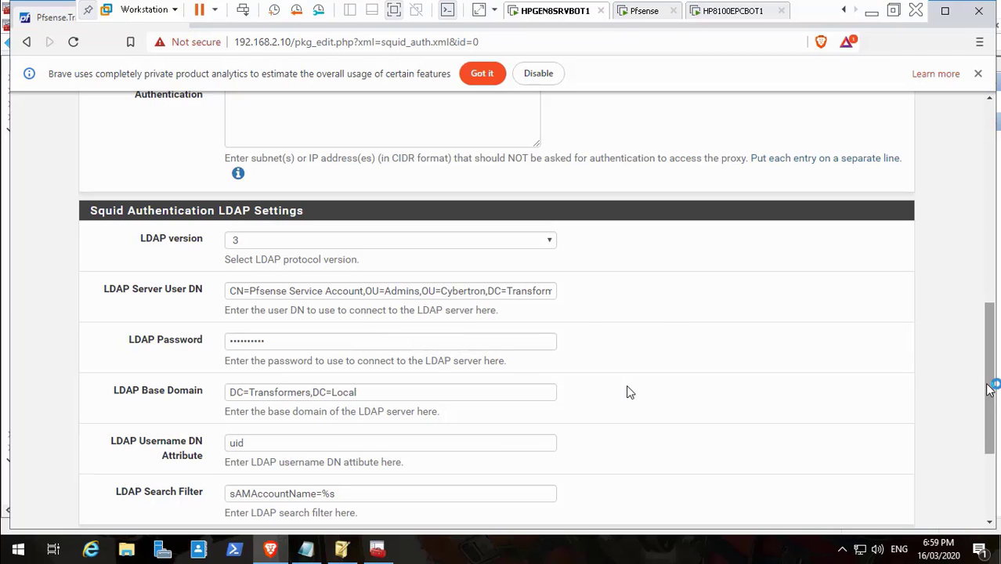
Close the Transformers console without saving its settings, then leave full screen and pause playback
scroll(429, 326, "down", 3)
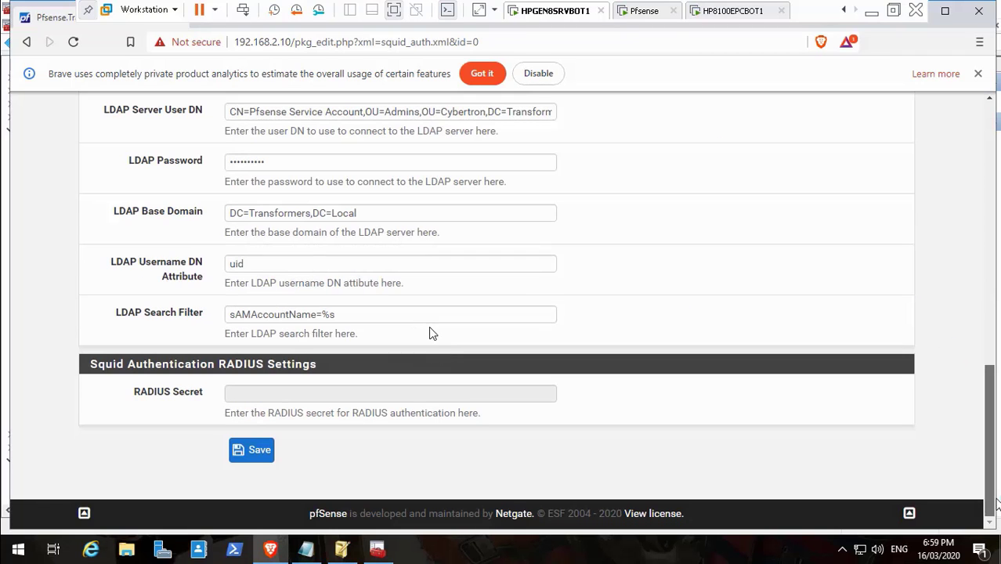
scroll(429, 345, "up", 10)
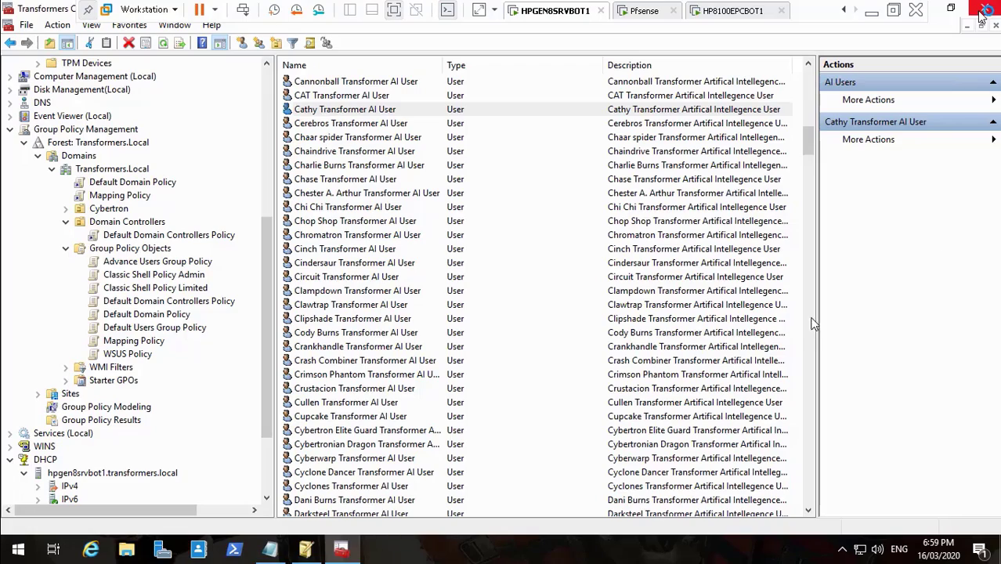
left_click(984, 9)
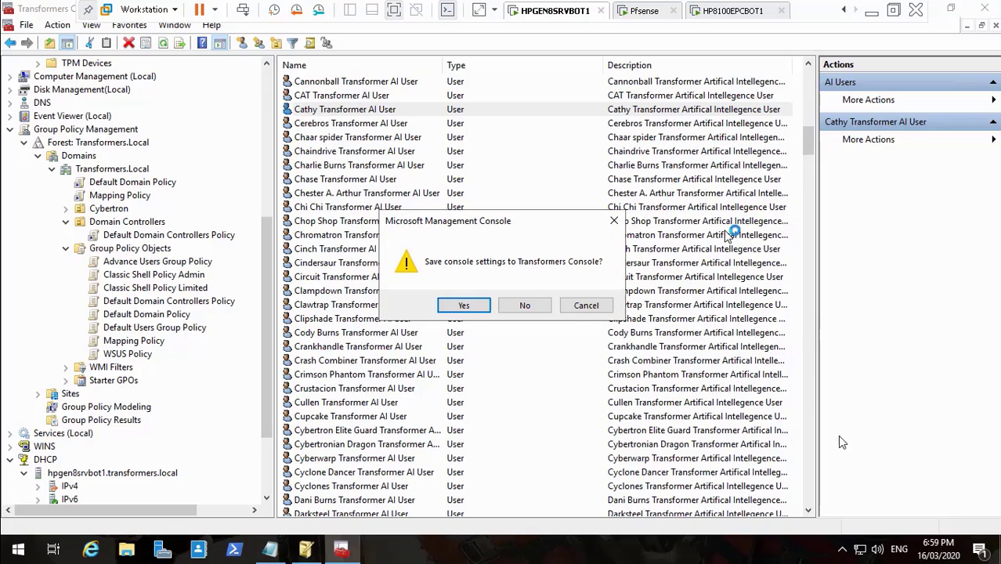
left_click(525, 304)
key("Escape")
key("space")
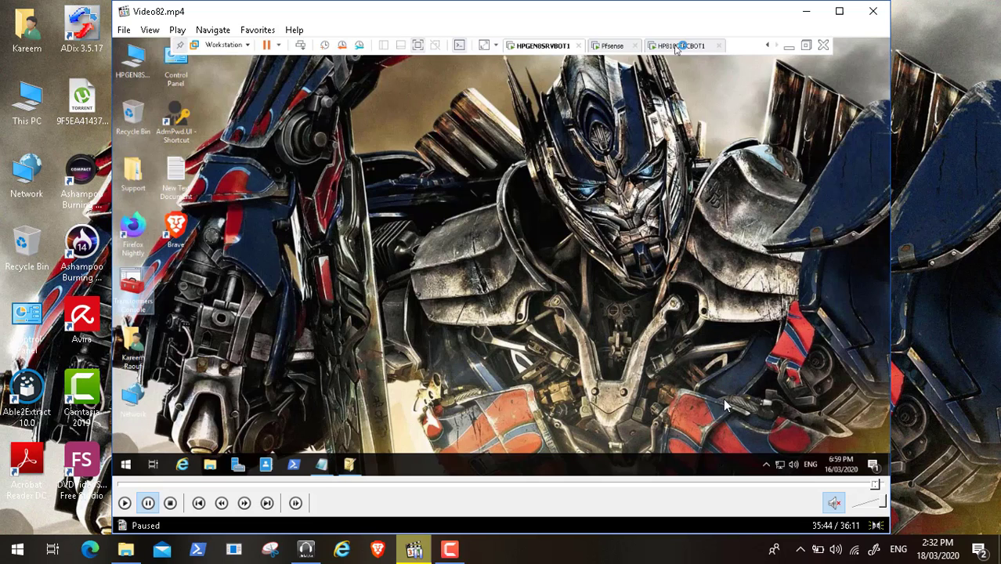
Play Video82 through to its end and close the video player
left_click(124, 503)
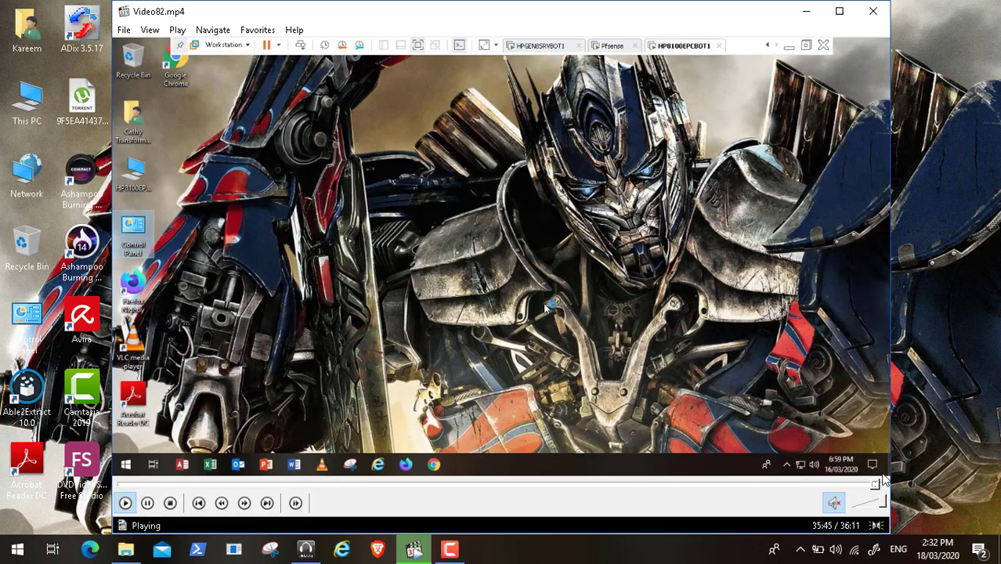
left_click(880, 484)
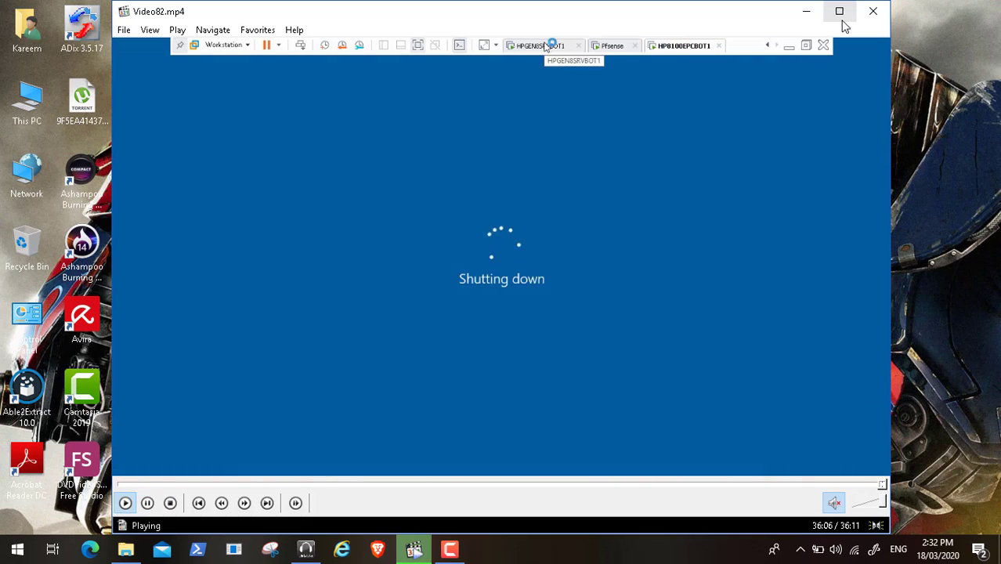
left_click(874, 13)
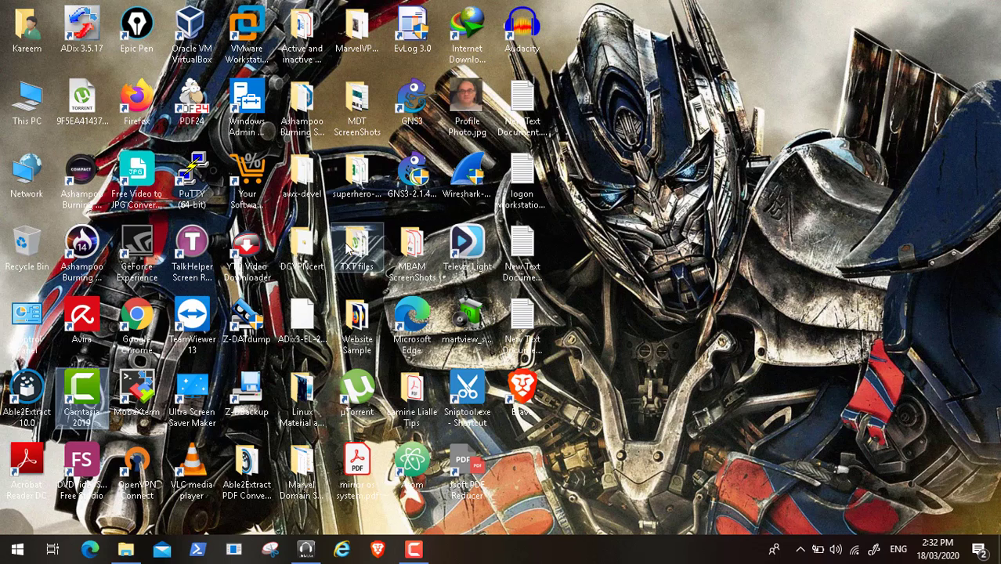
Open Video83.mp4 from the Transformers Lab\Video83 folder in File Explorer
left_click(127, 551)
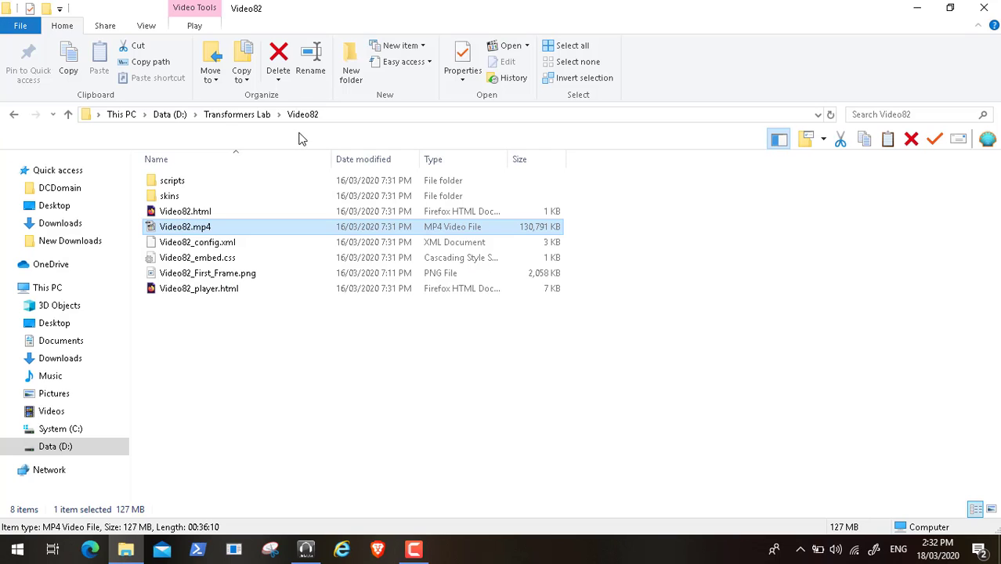
left_click(230, 114)
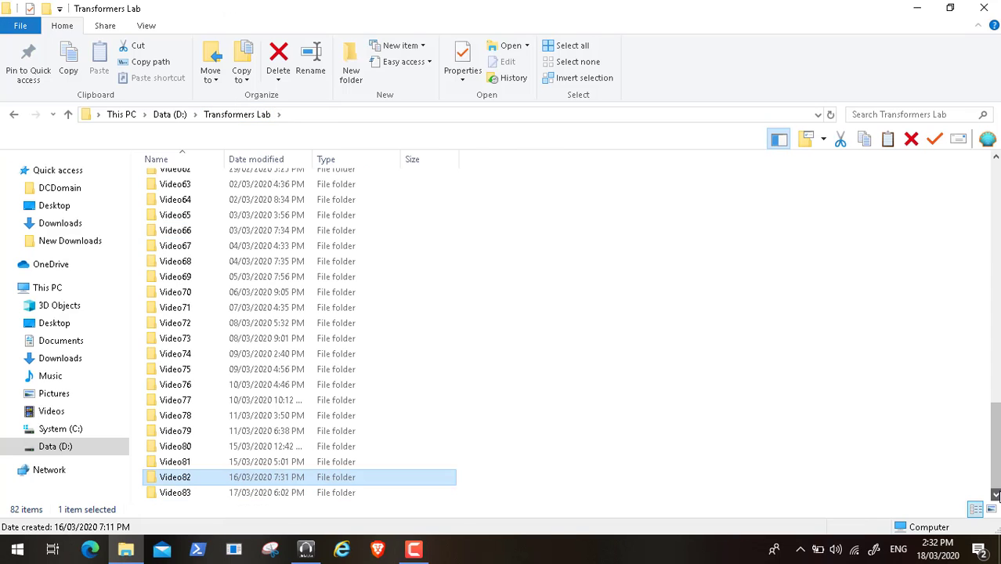
double_click(196, 492)
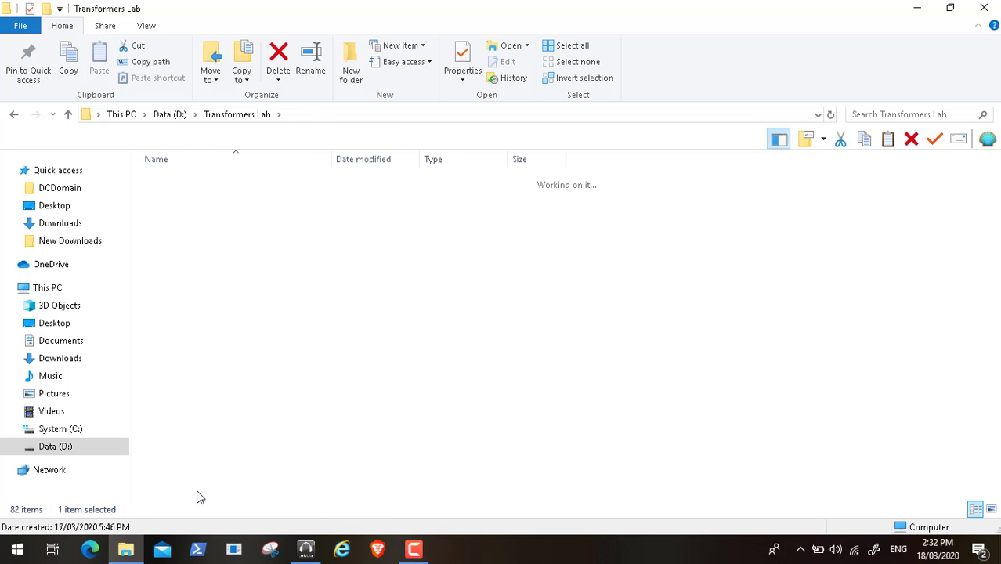
double_click(210, 227)
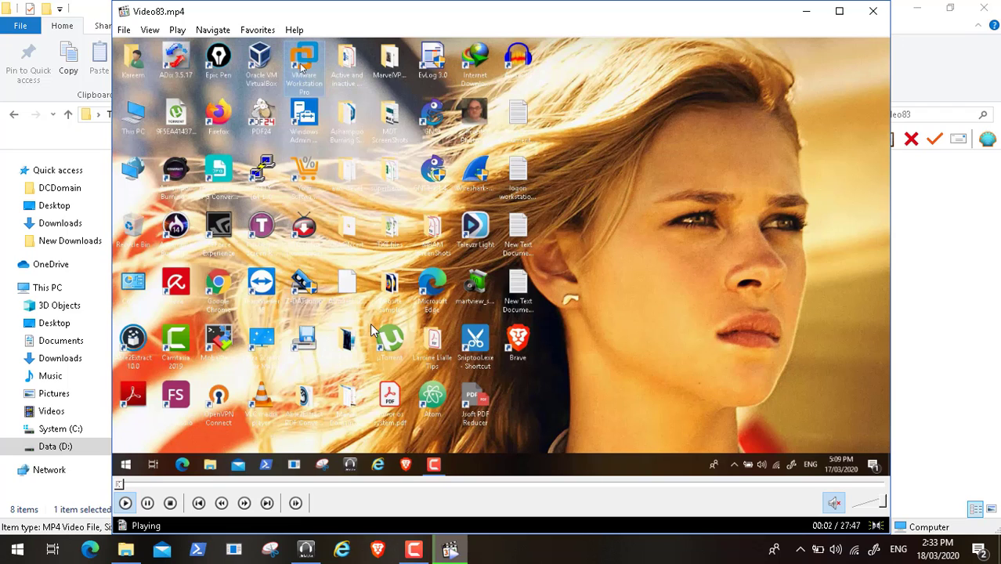
Switch the video to full-screen playback from the player's display options
left_click(149, 29)
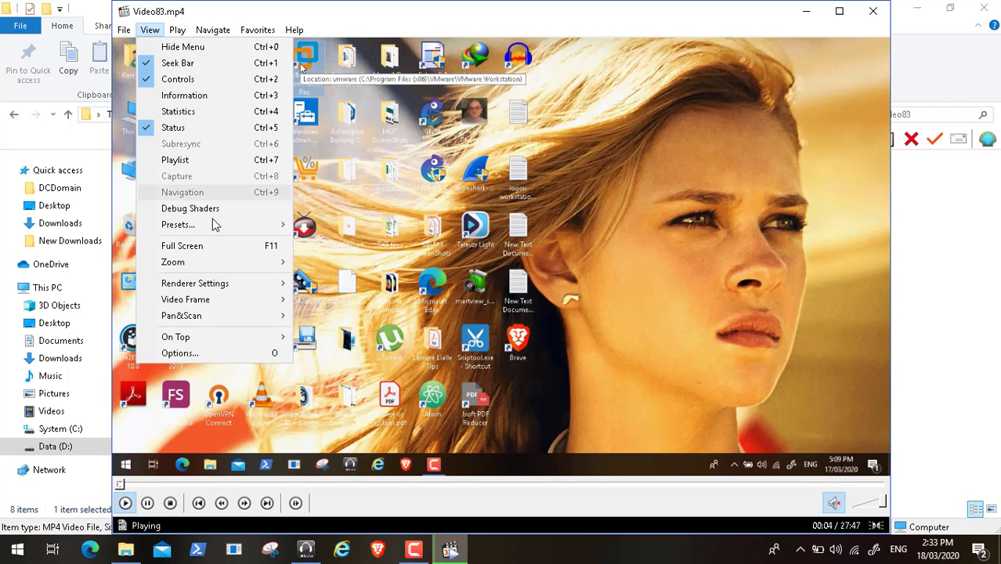
mouse_move(216, 225)
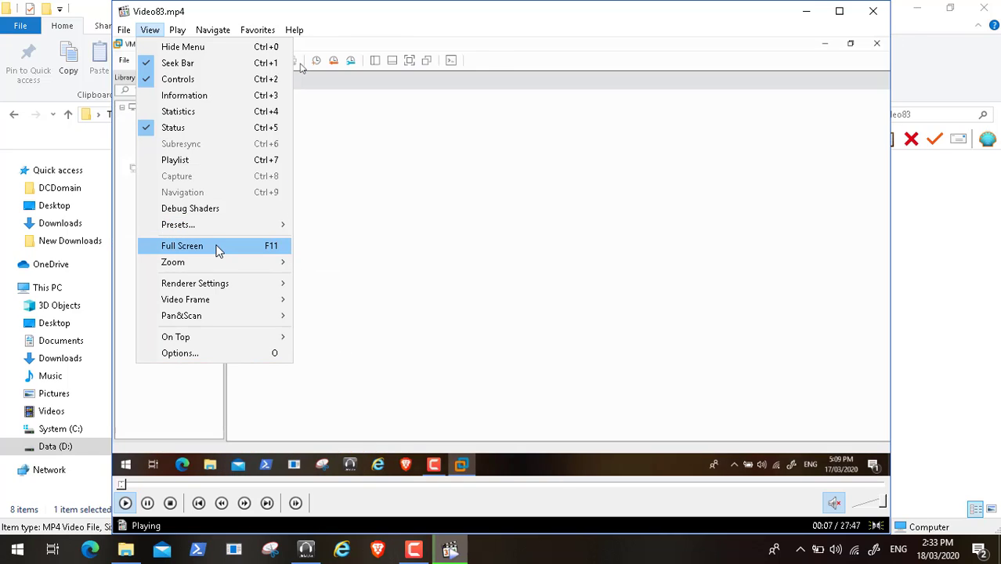
left_click(219, 250)
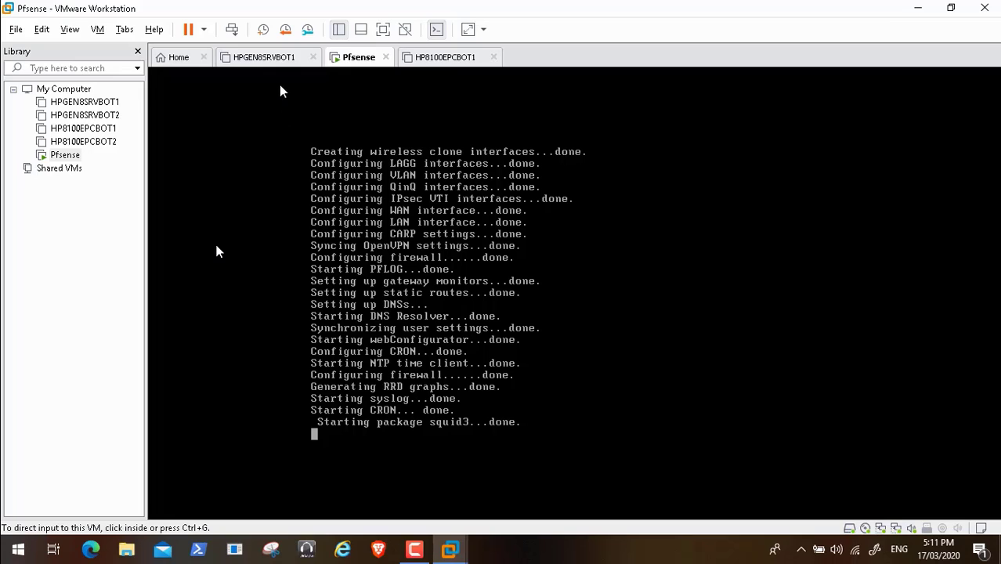
Hide the screen recorder panel and switch to the HPGEN8SRVBOT1 virtual machine
left_click(416, 550)
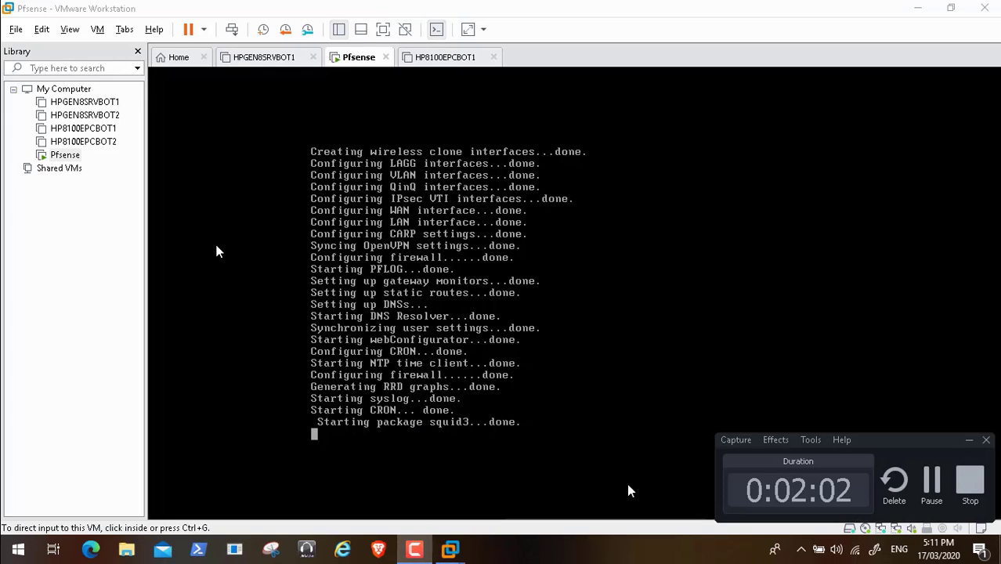
left_click(968, 441)
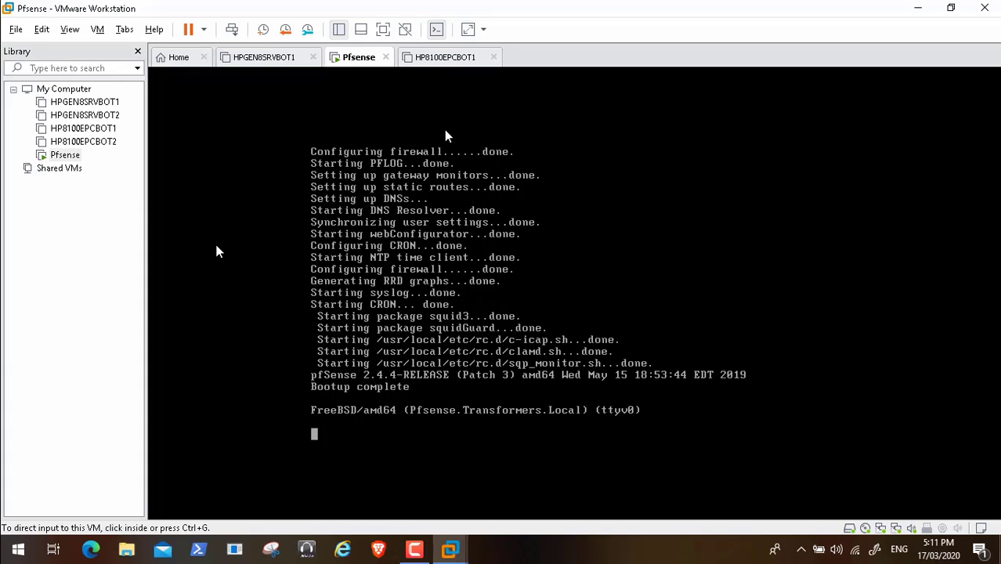
left_click(263, 58)
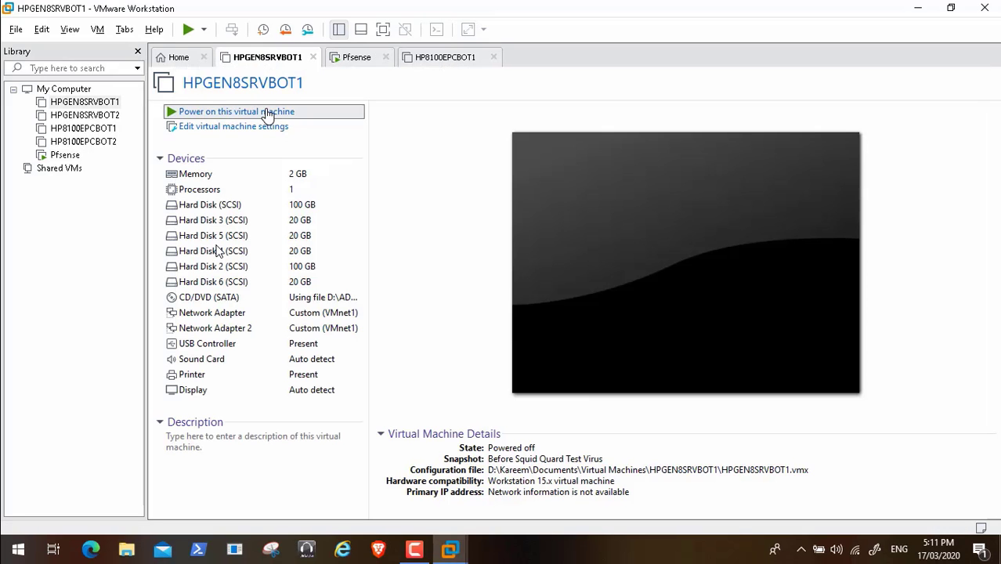
Power on HPGEN8SRVBOT1 and start Windows Server from the Windows Boot Manager
left_click(268, 112)
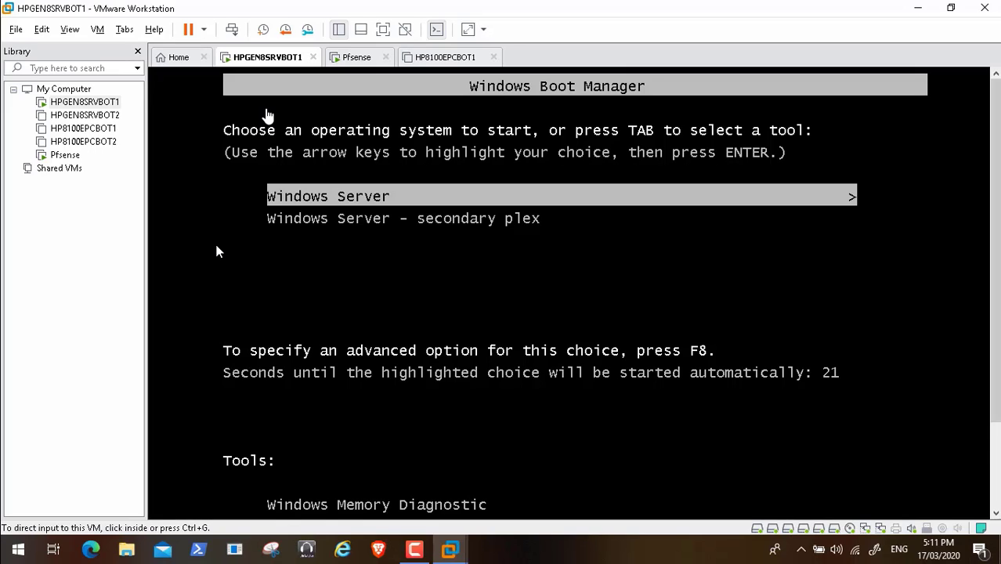
left_click(218, 251)
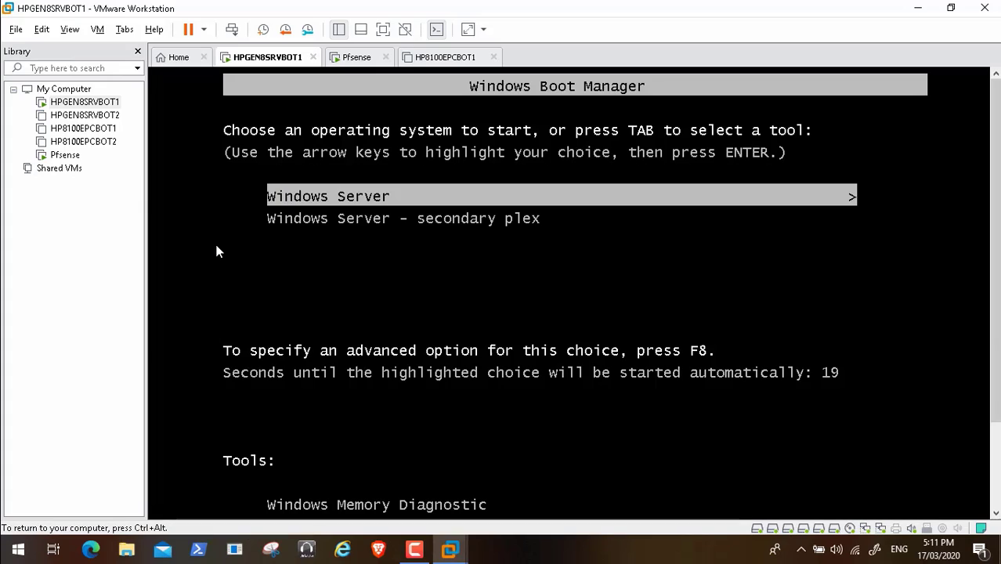
key("Return")
key("ctrl+alt")
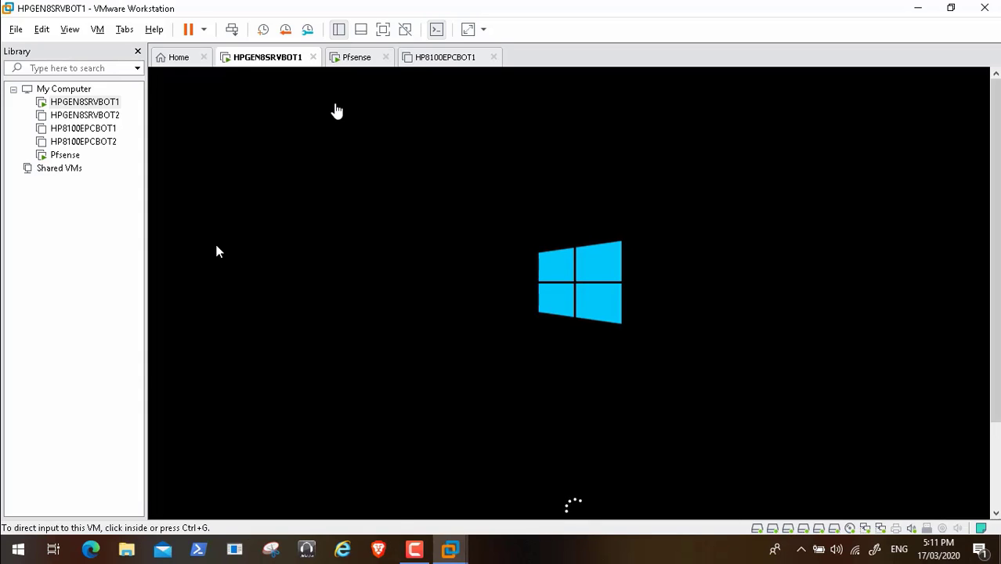
left_click(414, 549)
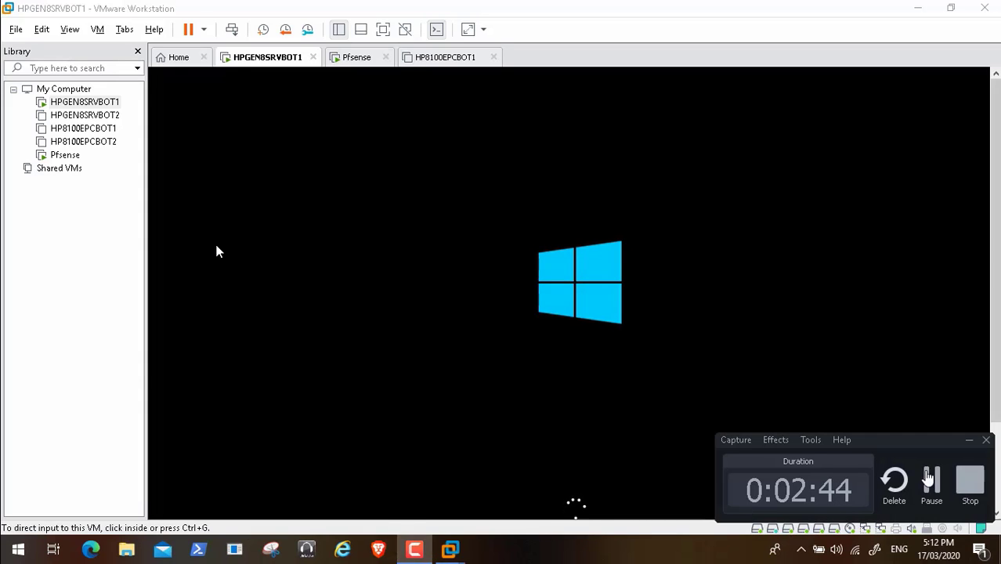
left_click(928, 477)
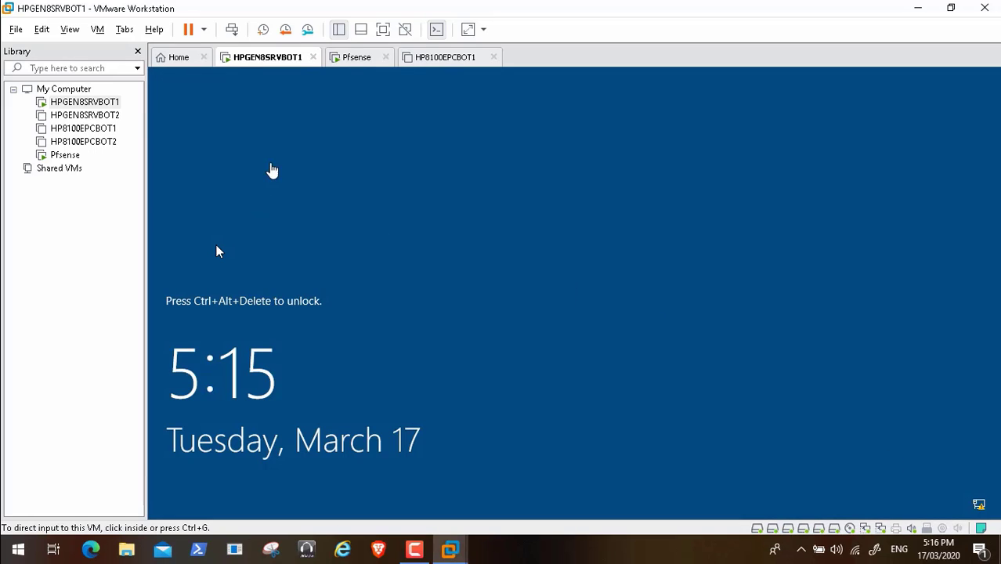
Send Ctrl+Alt+Del, accept the legal notice, and sign in with the domain username and password
left_click(231, 29)
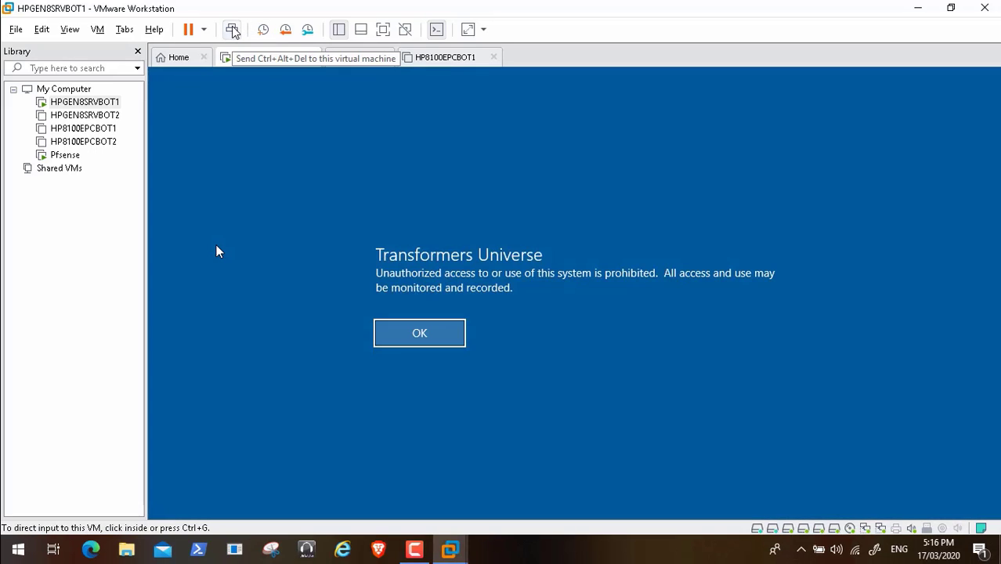
left_click(419, 334)
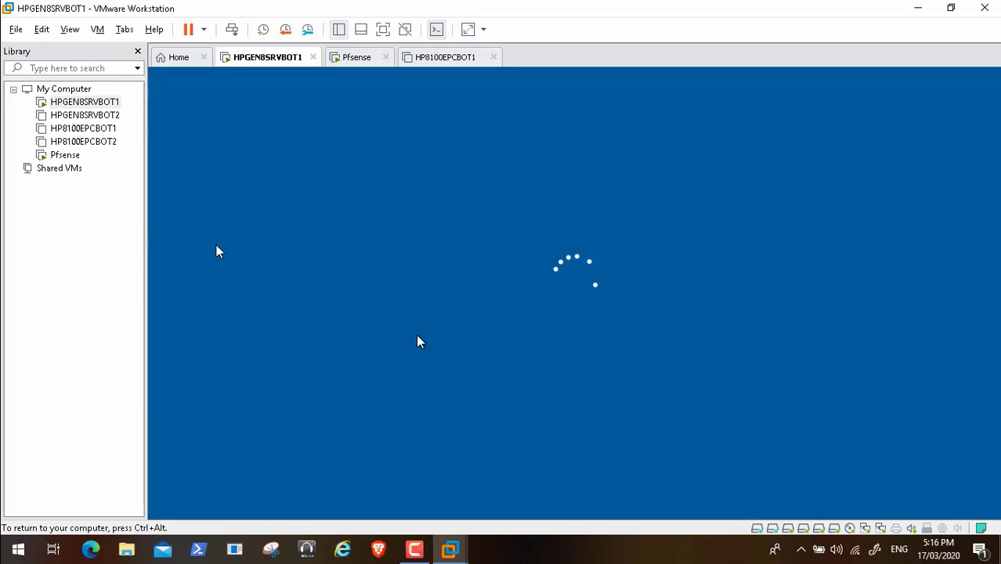
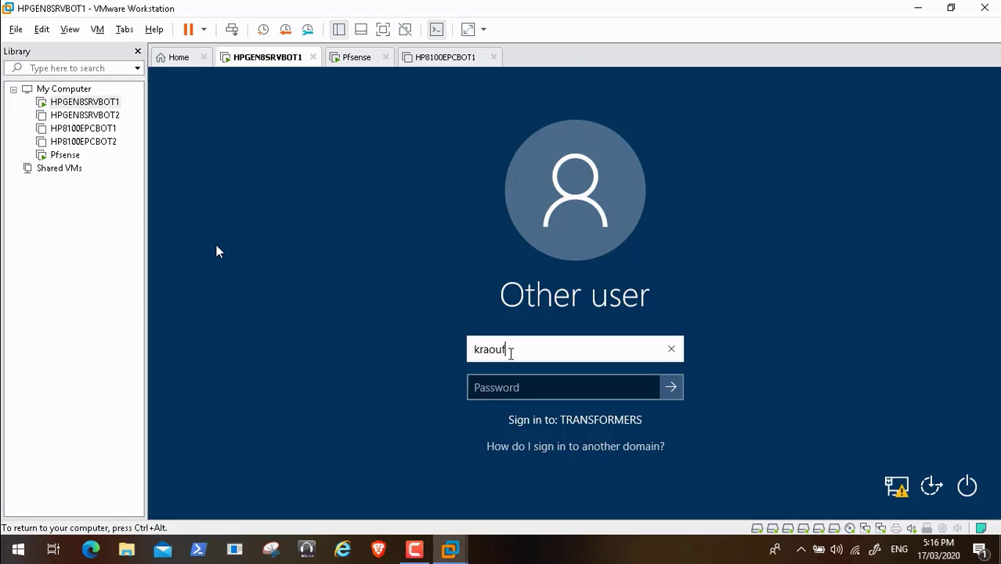
key("Tab")
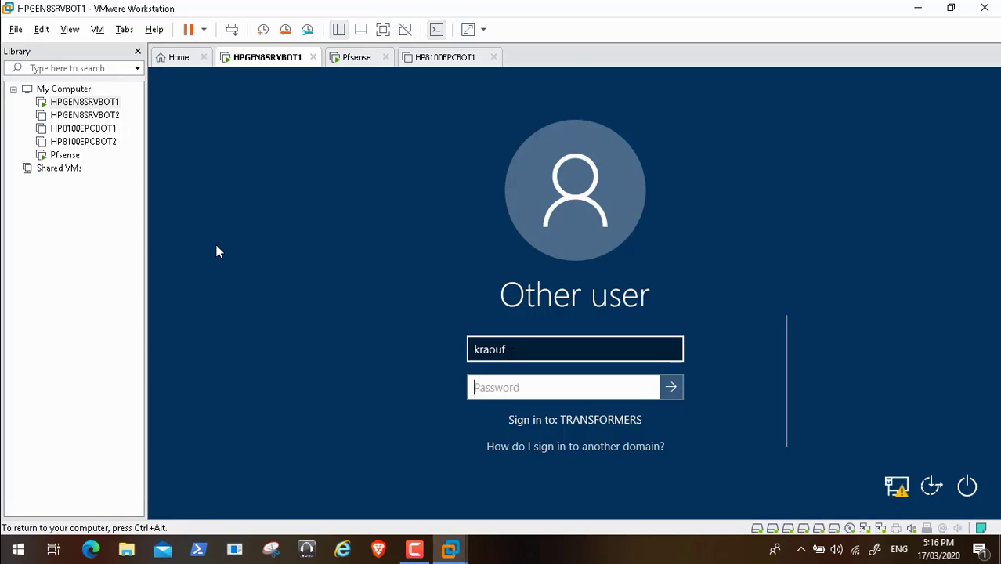
type("*")
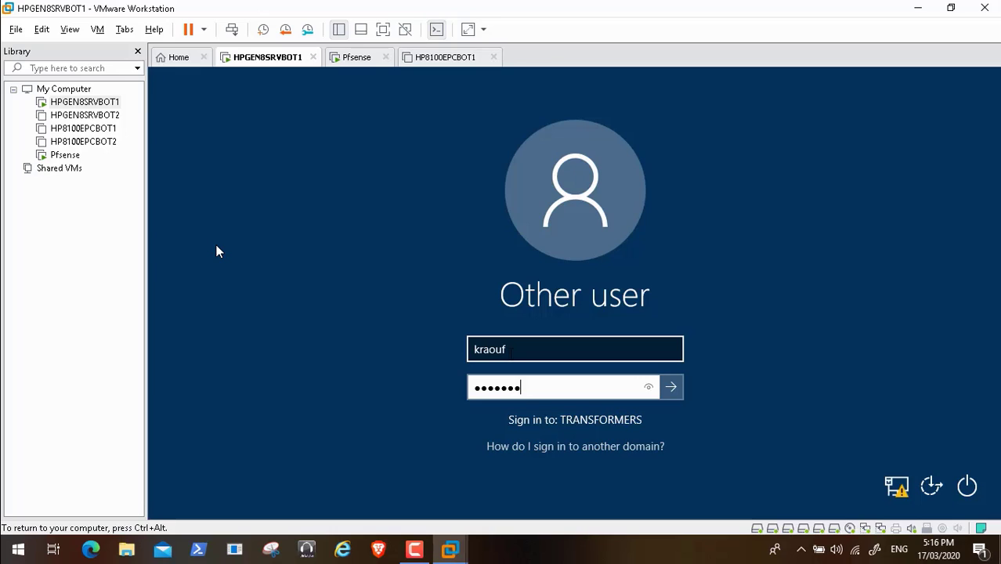
type("********")
key("Return")
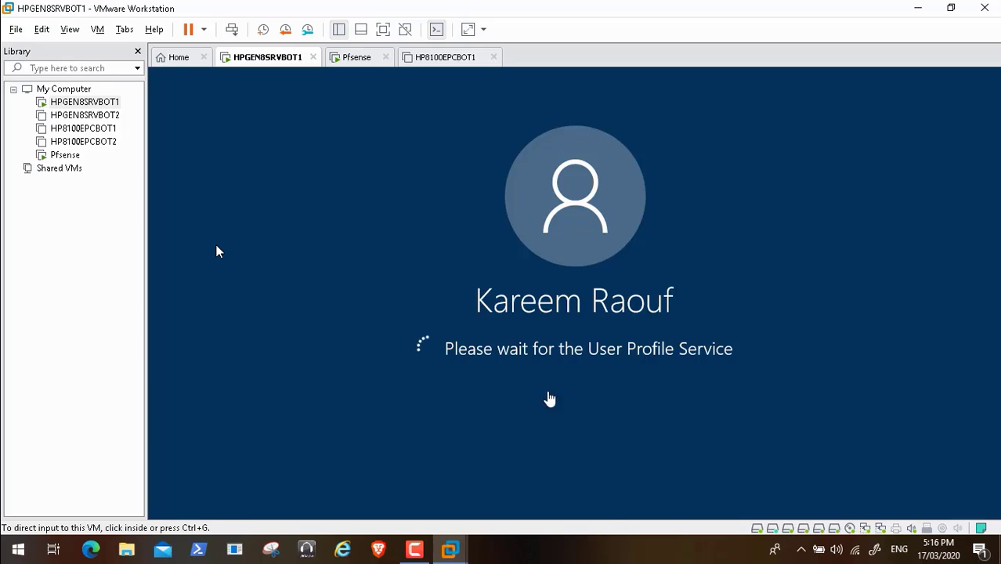
Show the server desktop full screen and select the Transformers Console file
left_click(415, 550)
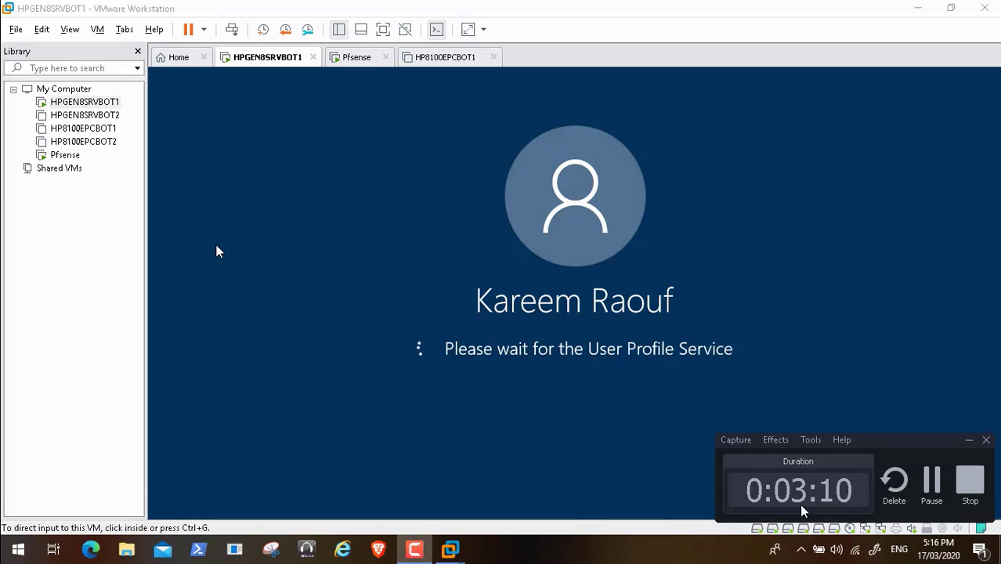
left_click(931, 481)
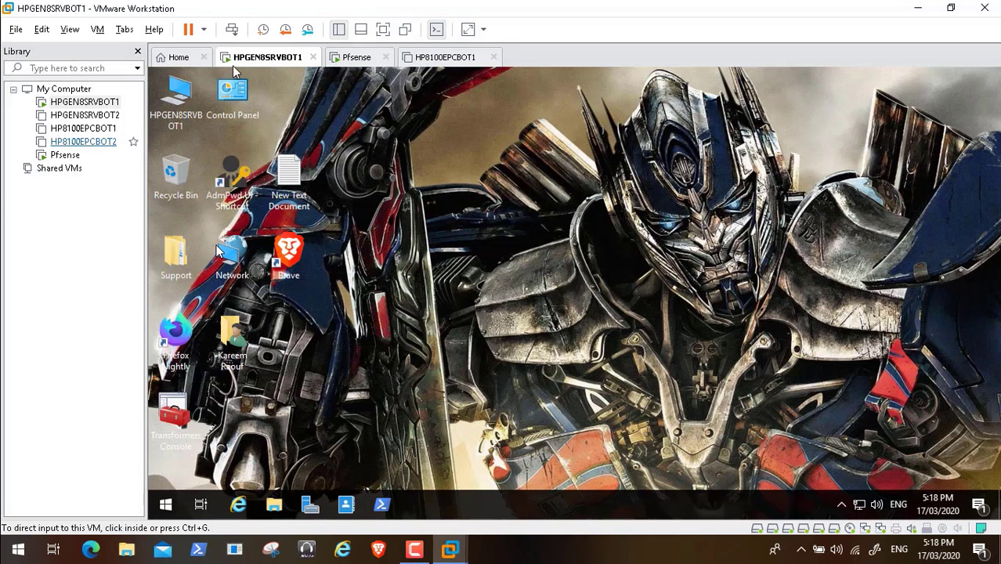
left_click(383, 29)
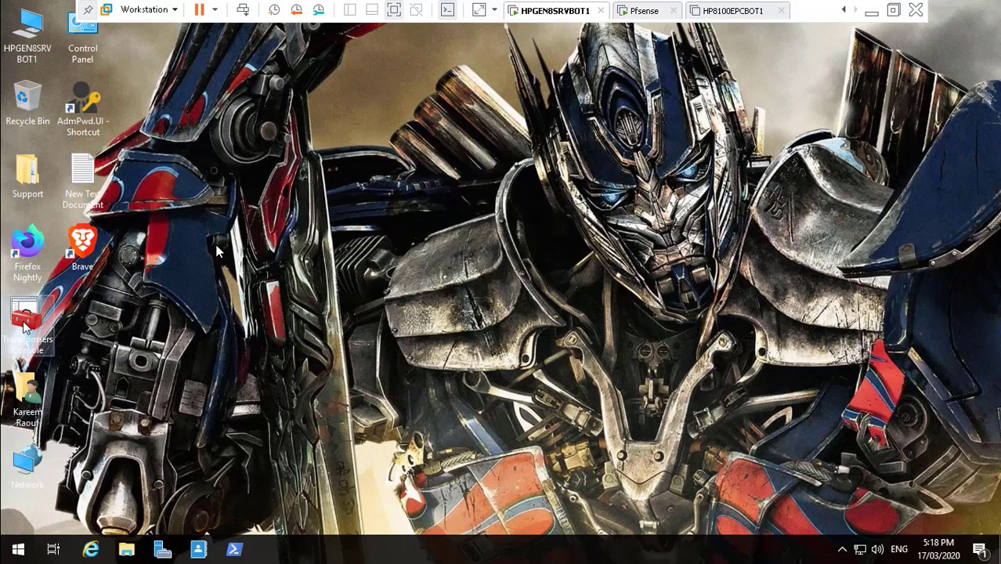
left_click(24, 327)
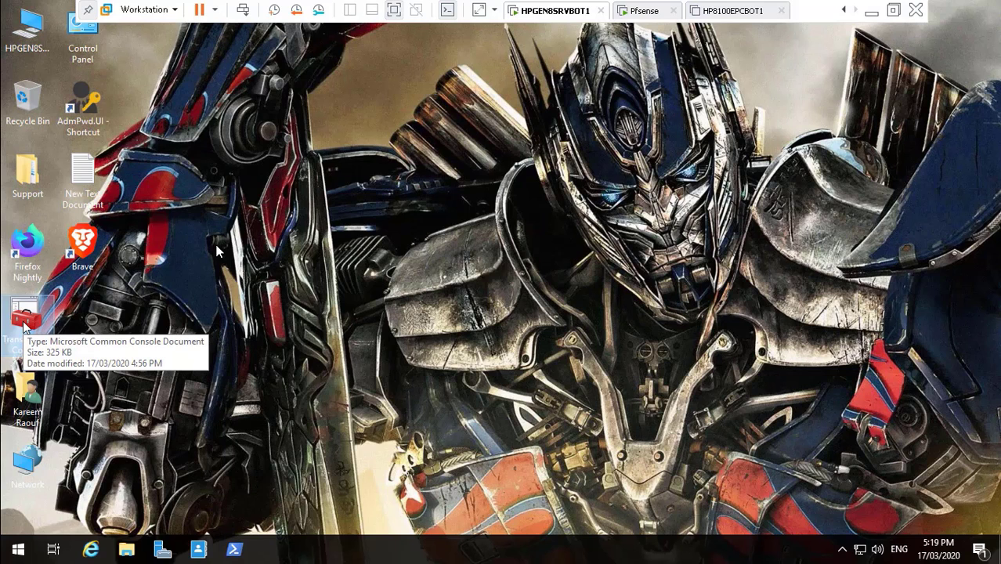
Open Transformers Console and view a Cybertron AI Users account's Account tab properties
double_click(23, 321)
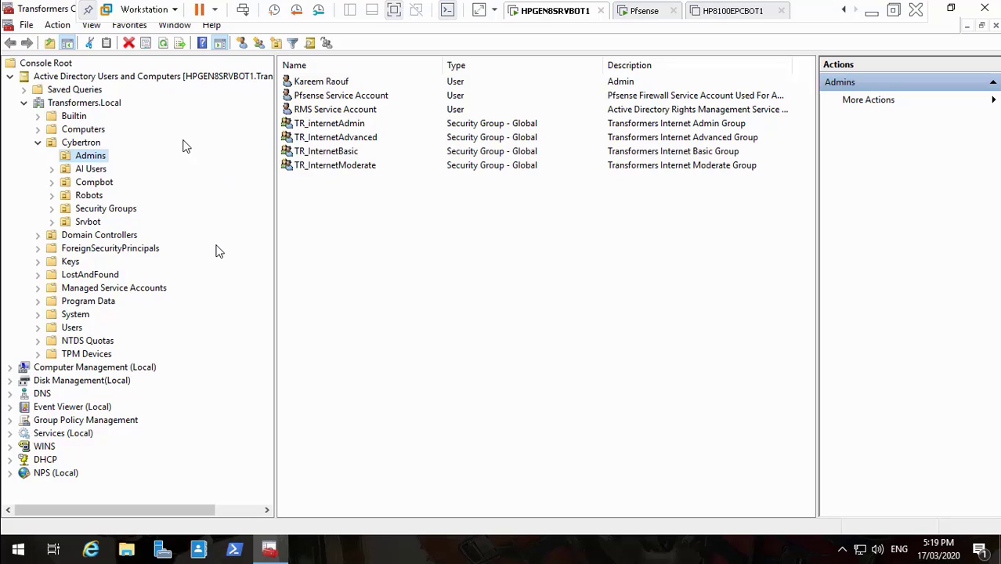
left_click(92, 169)
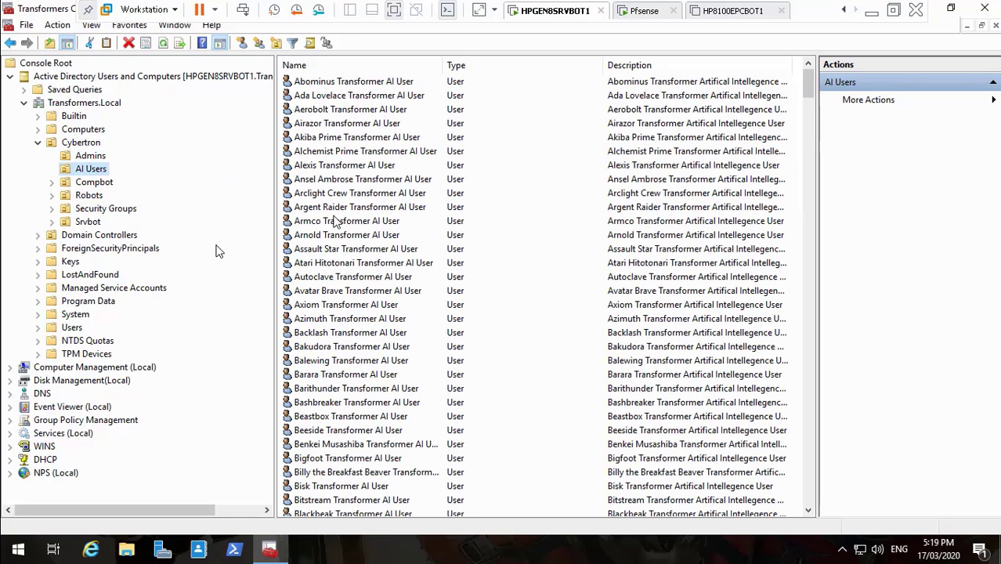
left_click(334, 220)
key("c")
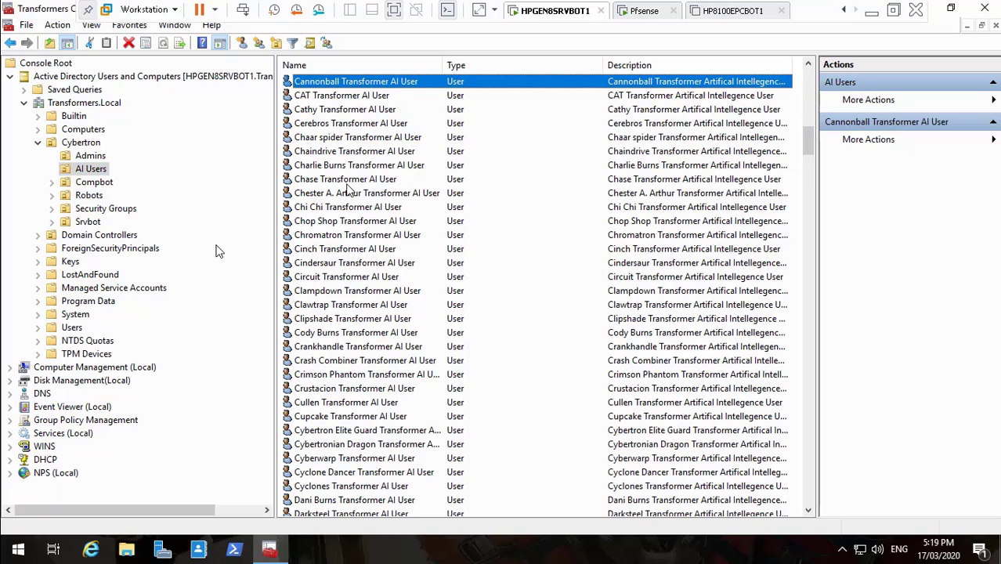
double_click(354, 115)
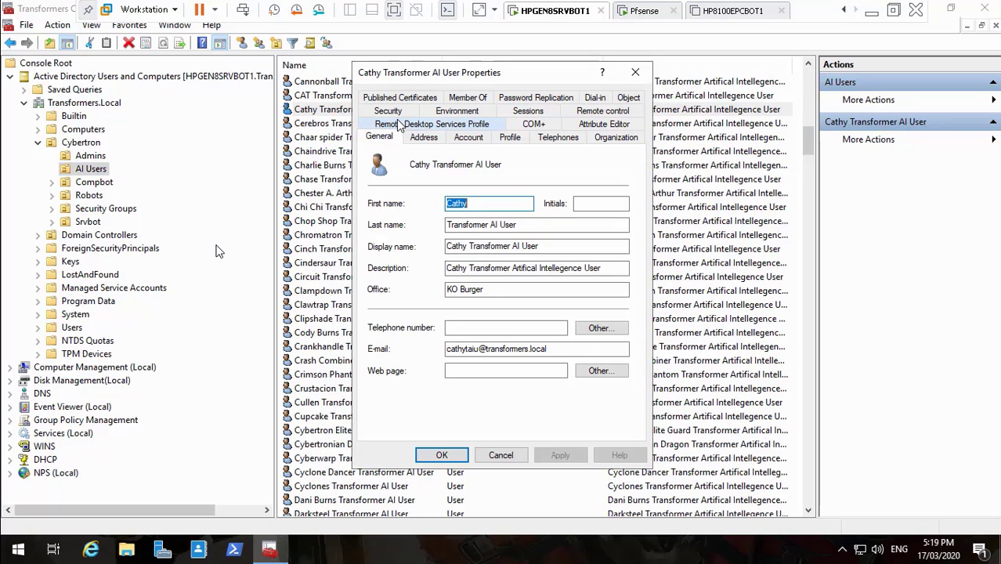
left_click(468, 138)
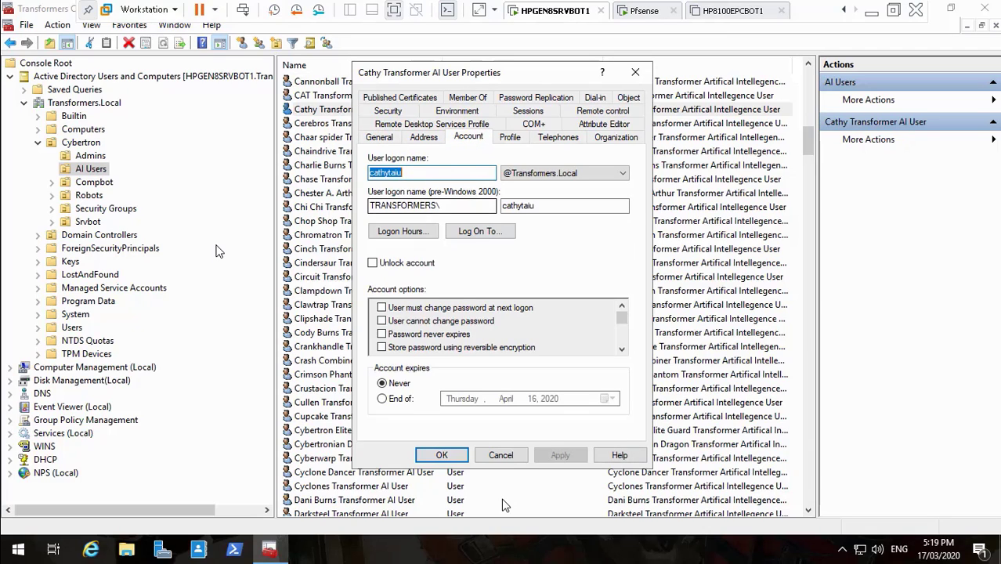
Close the user's properties and minimize the Transformers console
left_click(500, 455)
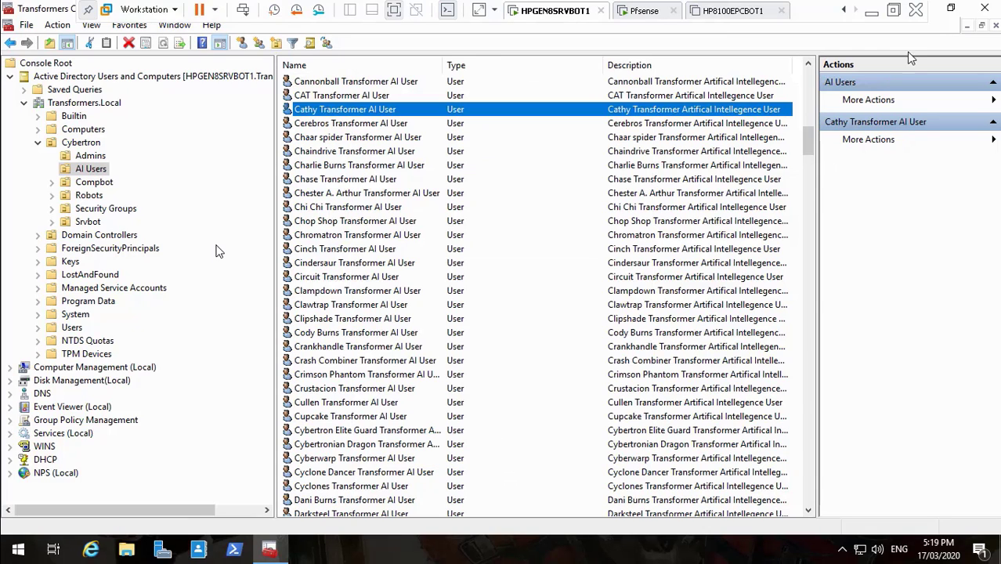
left_click(950, 9)
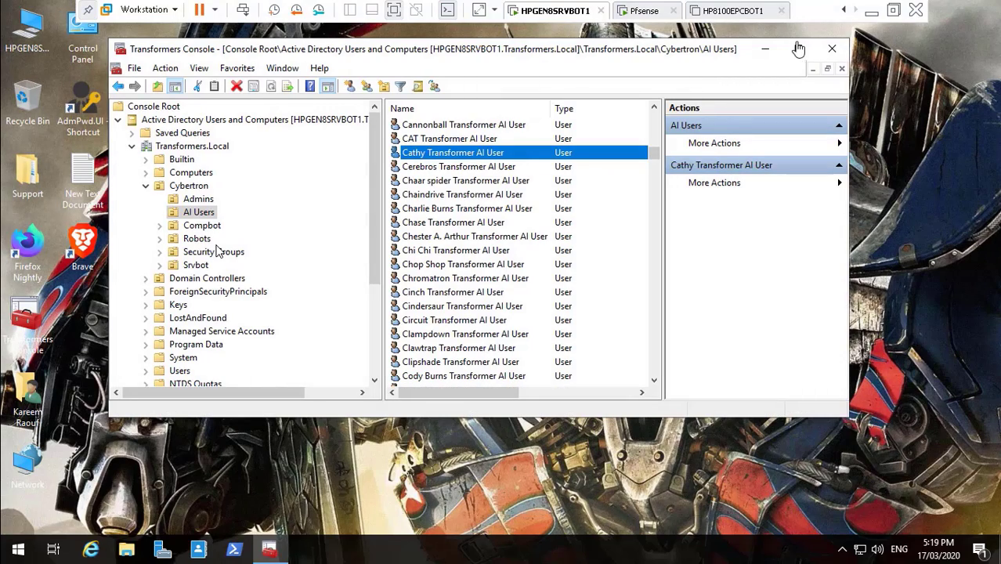
left_click(765, 50)
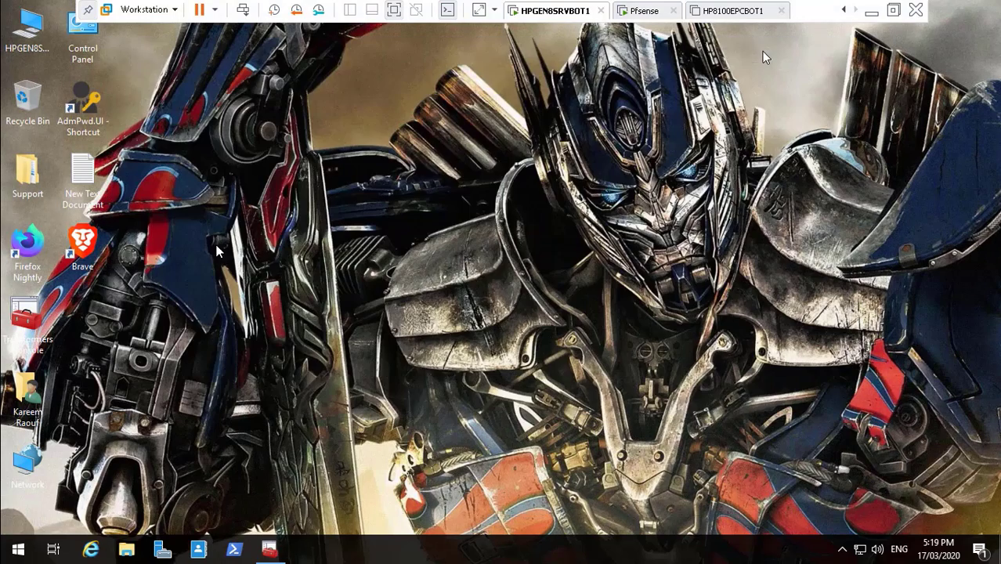
Launch Brave maximized, bypass the certificate warning, and log in to pfSense with the domain account
double_click(85, 249)
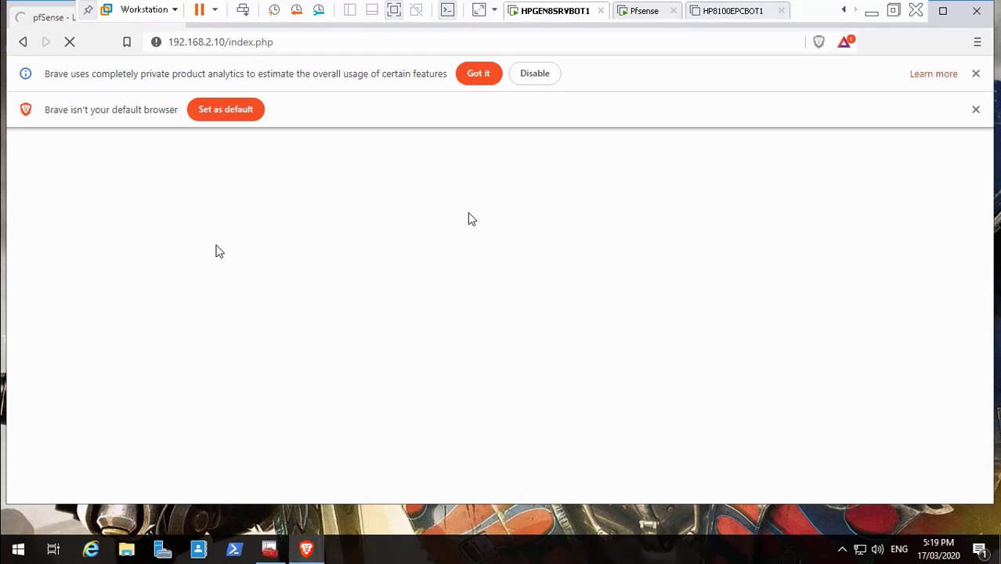
left_click(942, 10)
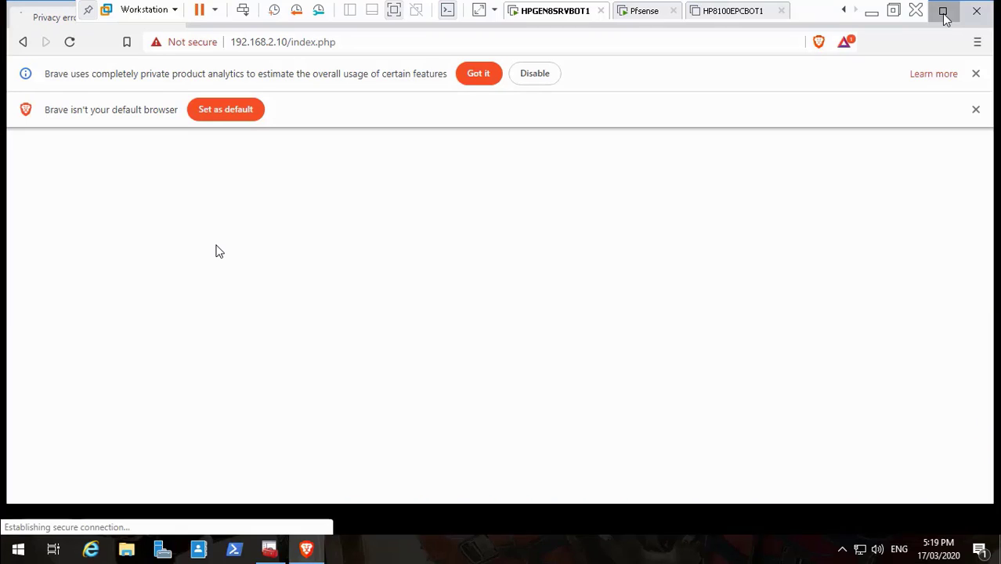
left_click(313, 409)
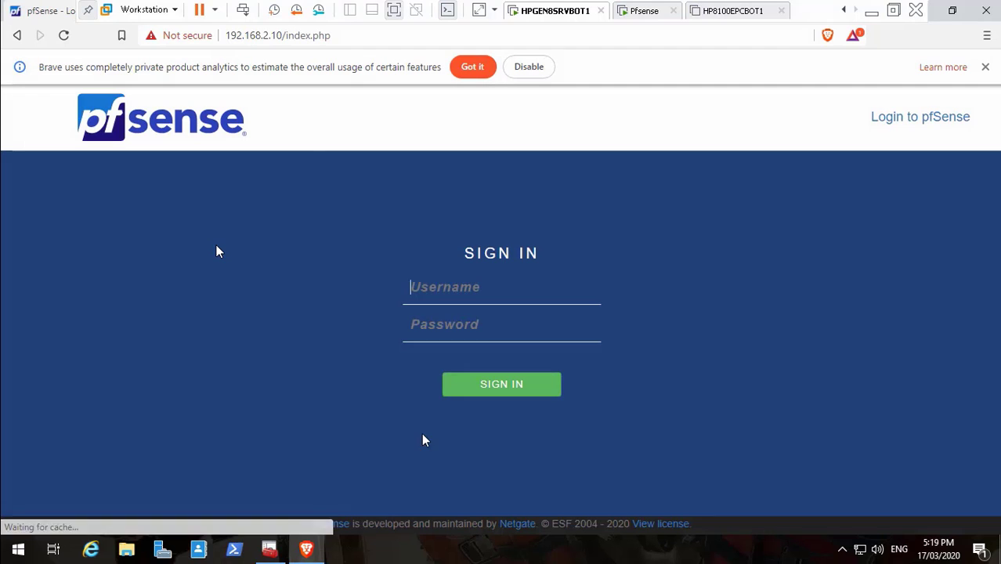
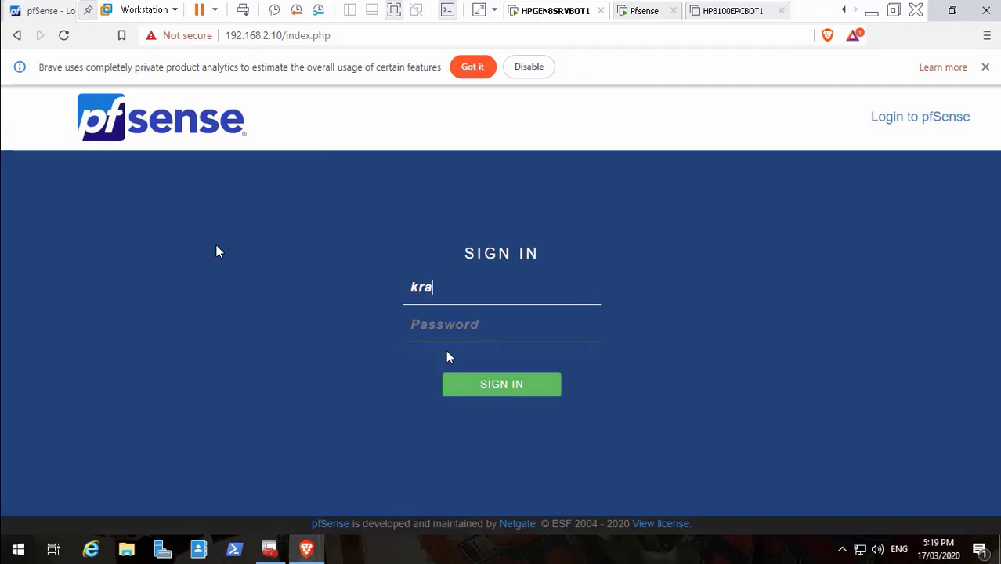
key("Tab")
type("*")
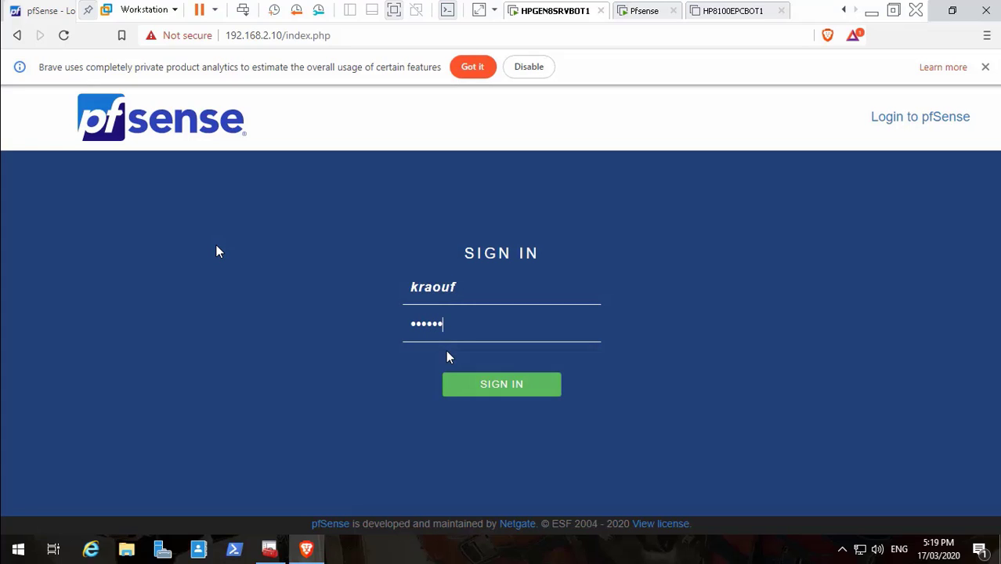
key("Return")
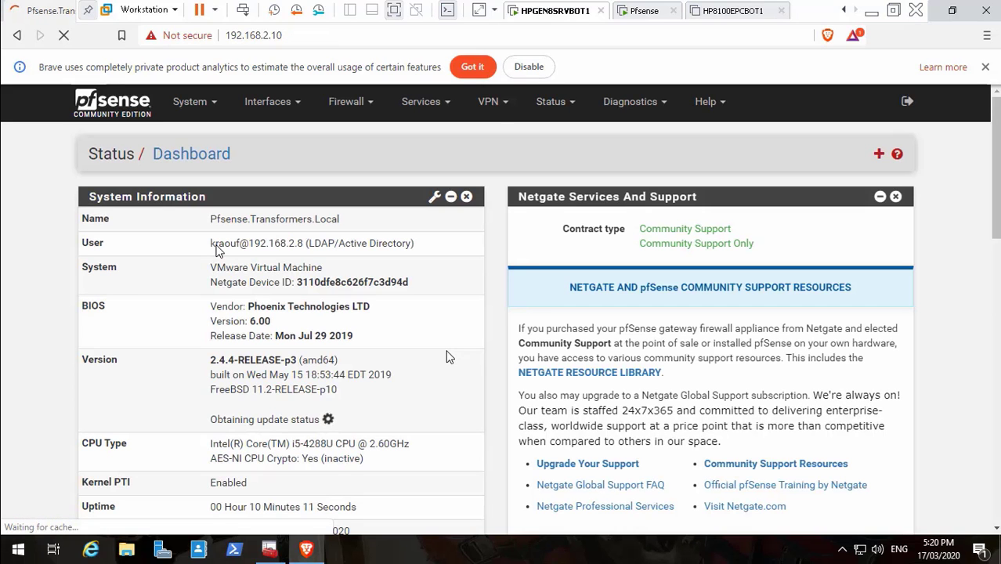
left_click(446, 104)
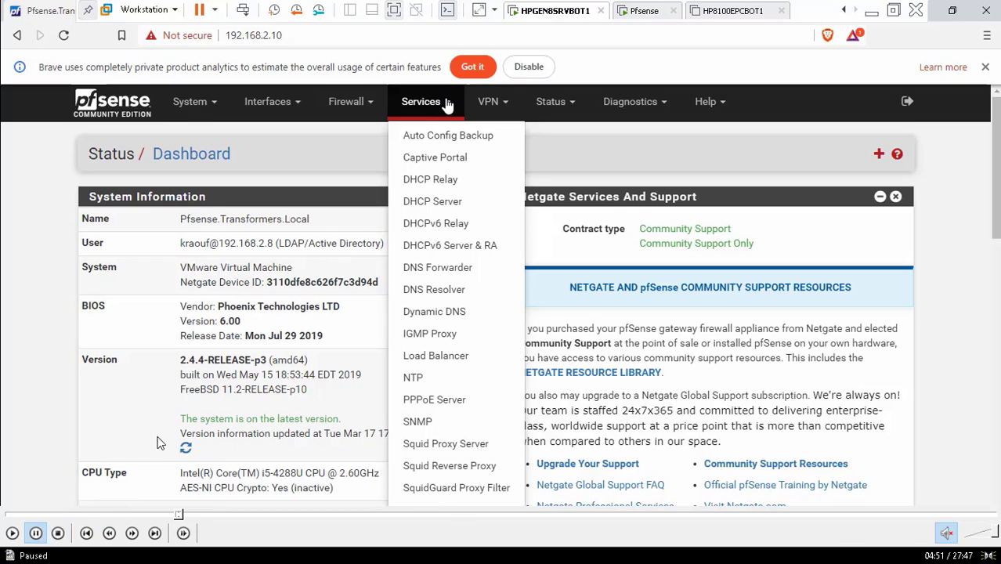
mouse_move(101, 521)
left_click(13, 533)
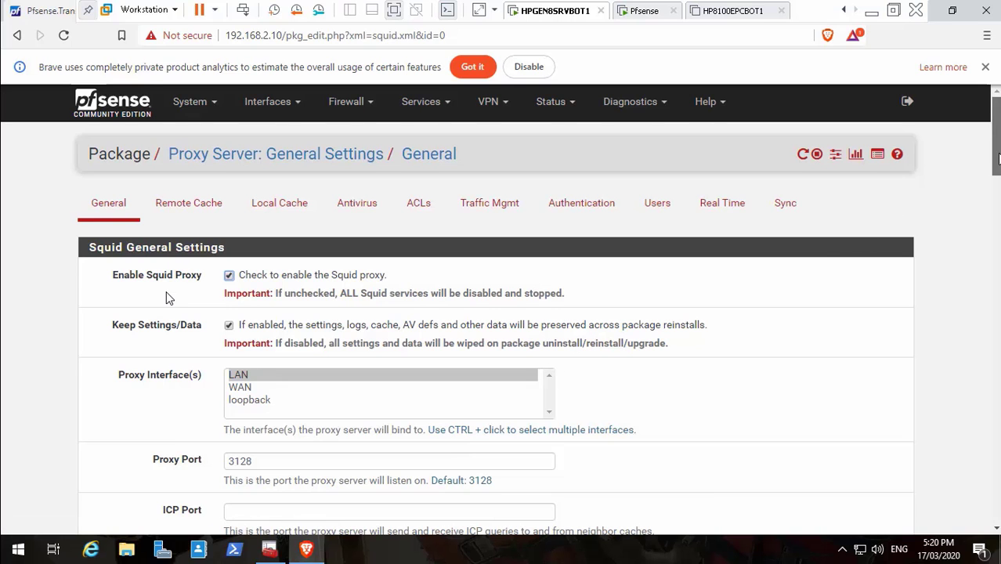
left_click_drag(996, 157, 996, 329)
scroll(166, 298, "down", 10)
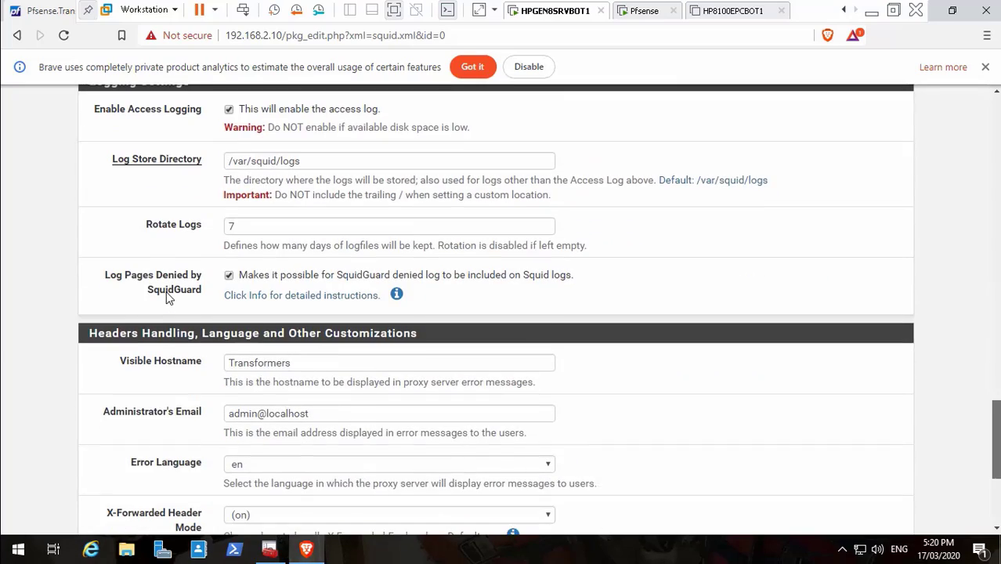
scroll(166, 298, "down", 3)
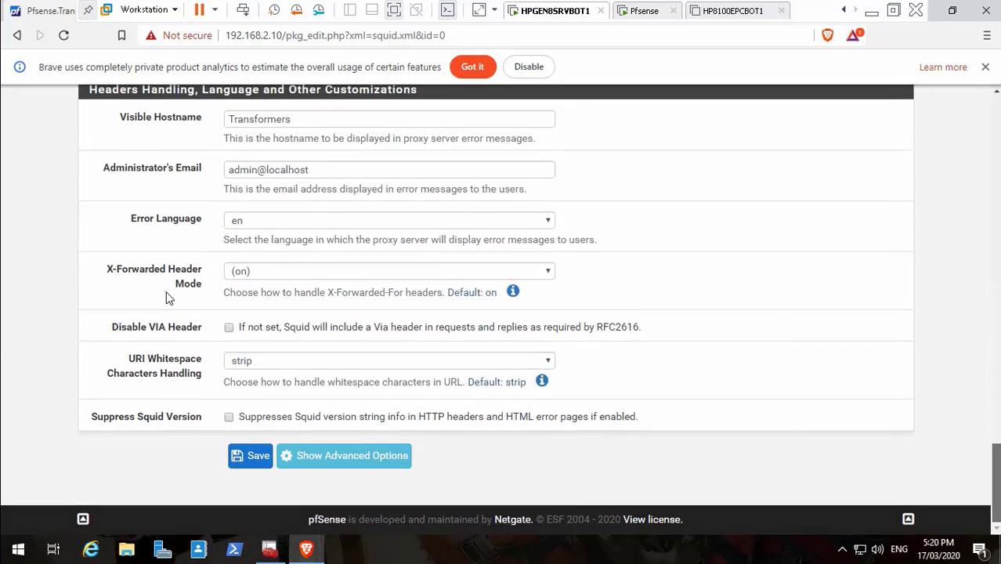
scroll(166, 298, "up", 20)
scroll(166, 298, "up", 2)
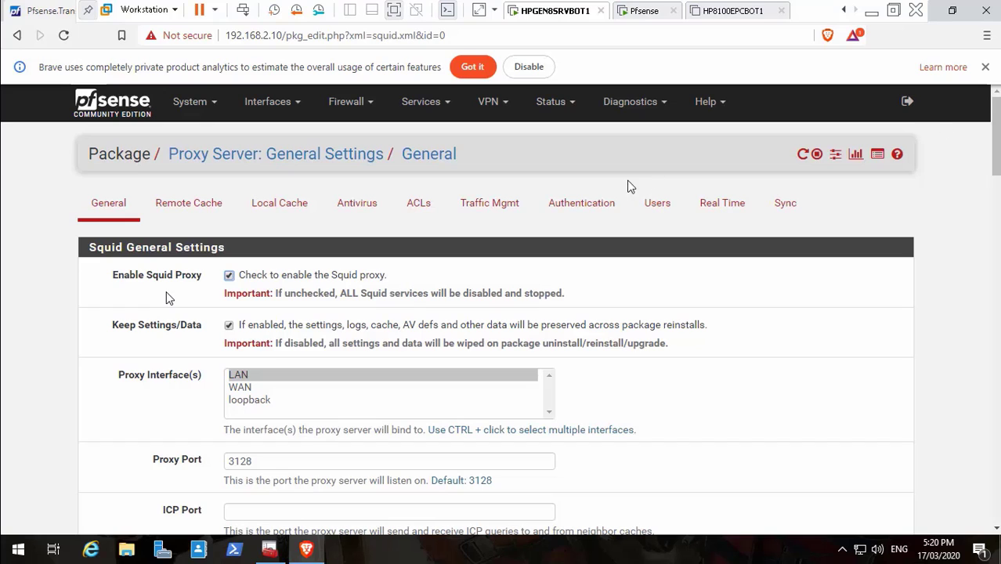
Open the Squid Authentication tab and check the LDAP server 192.168.2.8 on port 389
left_click(595, 208)
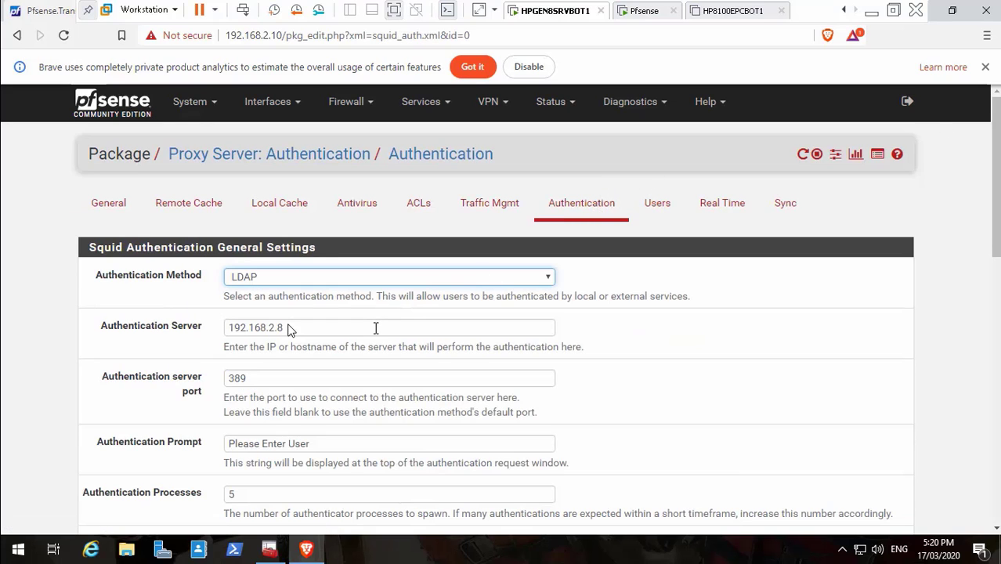
left_click(289, 328)
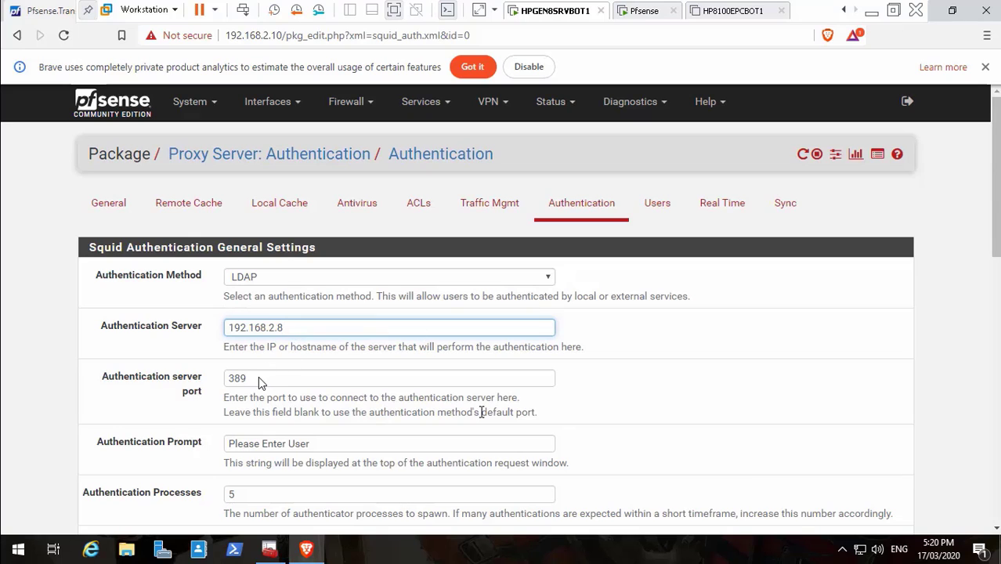
left_click(317, 377)
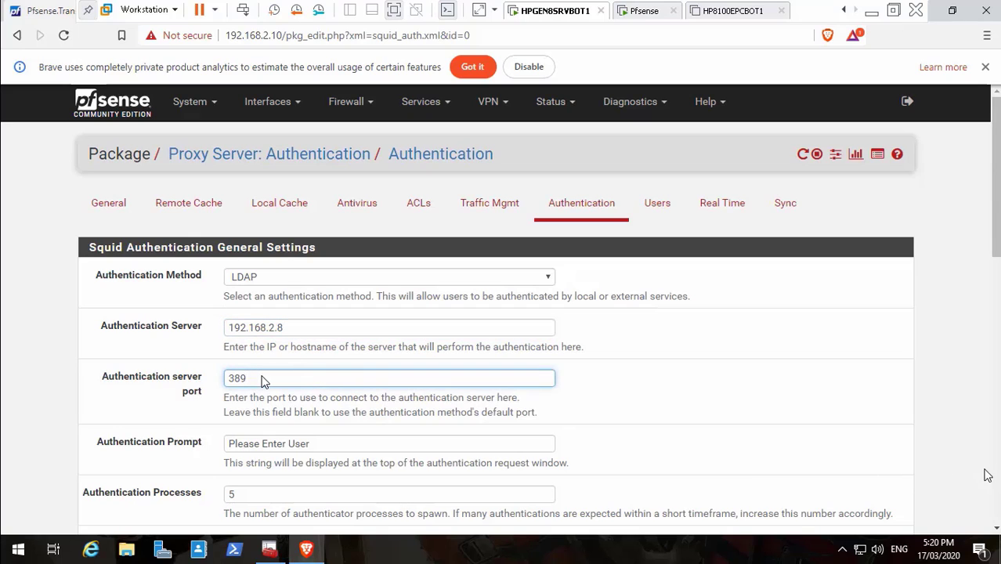
scroll(267, 380, "down", 2)
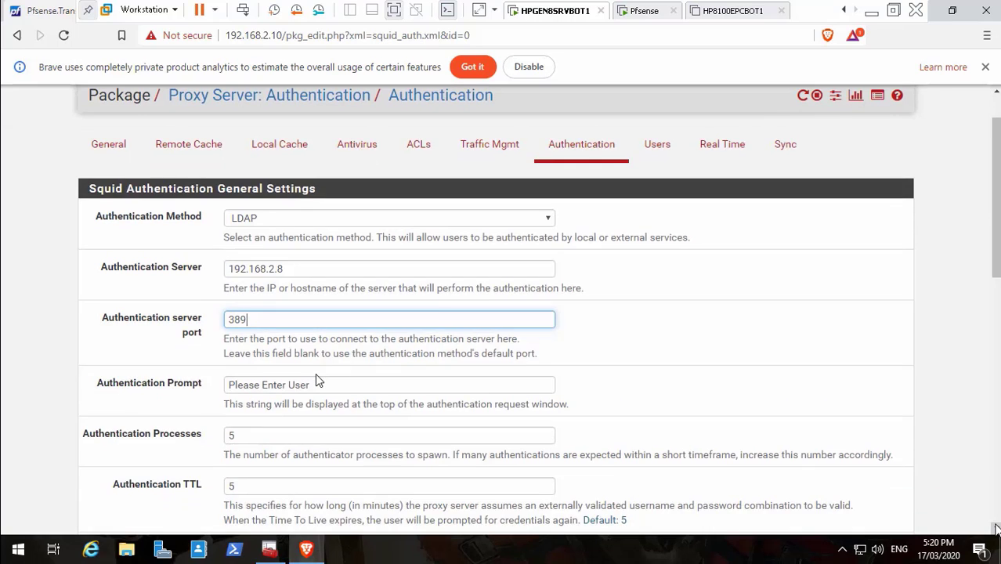
scroll(308, 345, "down", 3)
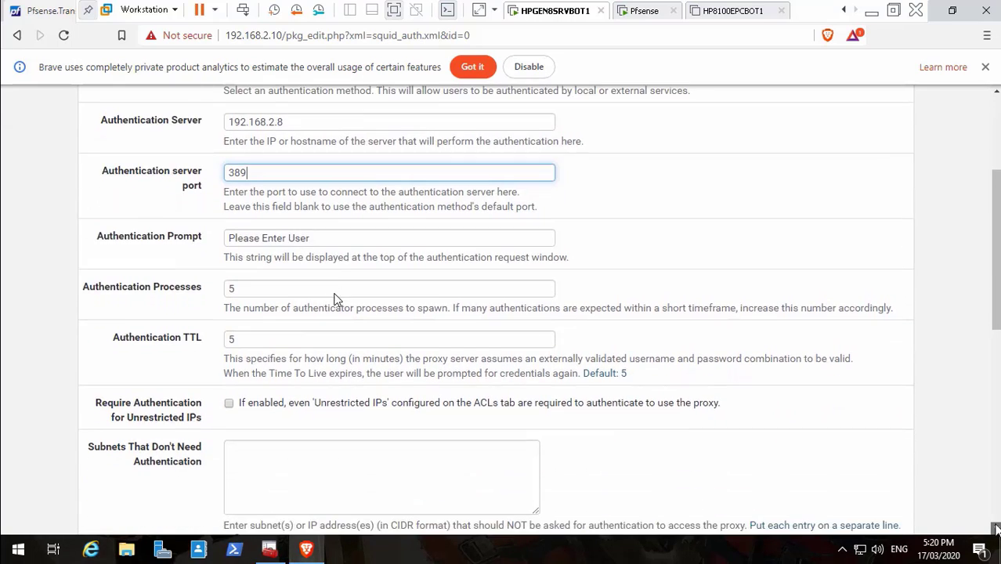
scroll(266, 220, "down", 3)
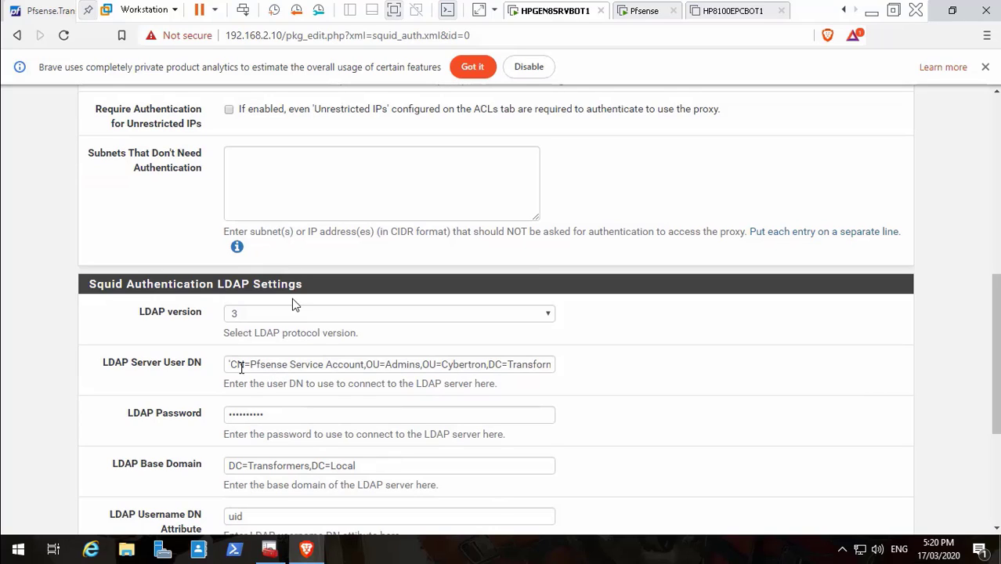
Review the LDAP bind user DN, username DN attribute and LDAP search filter
left_click(231, 365)
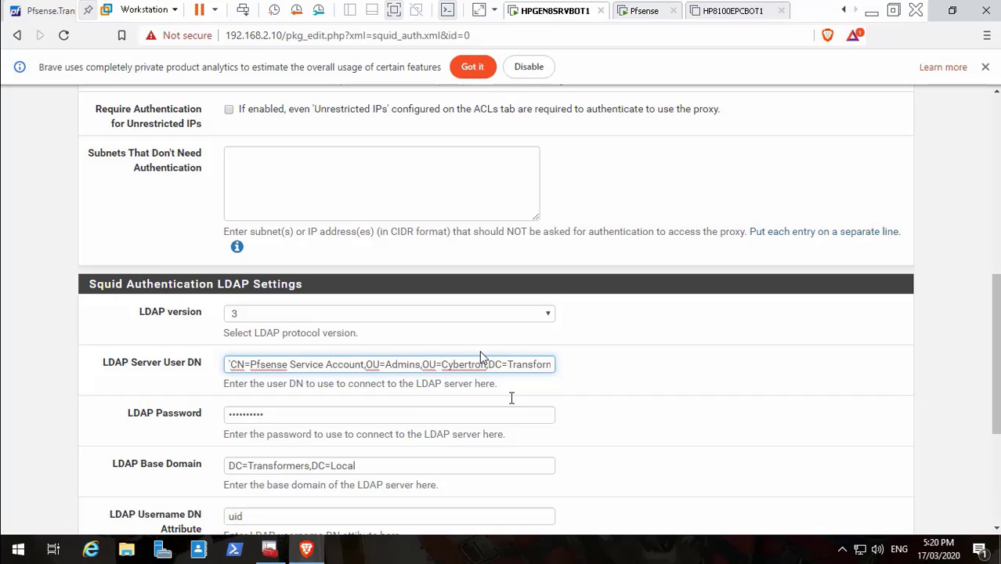
type("ers,DC=Local")
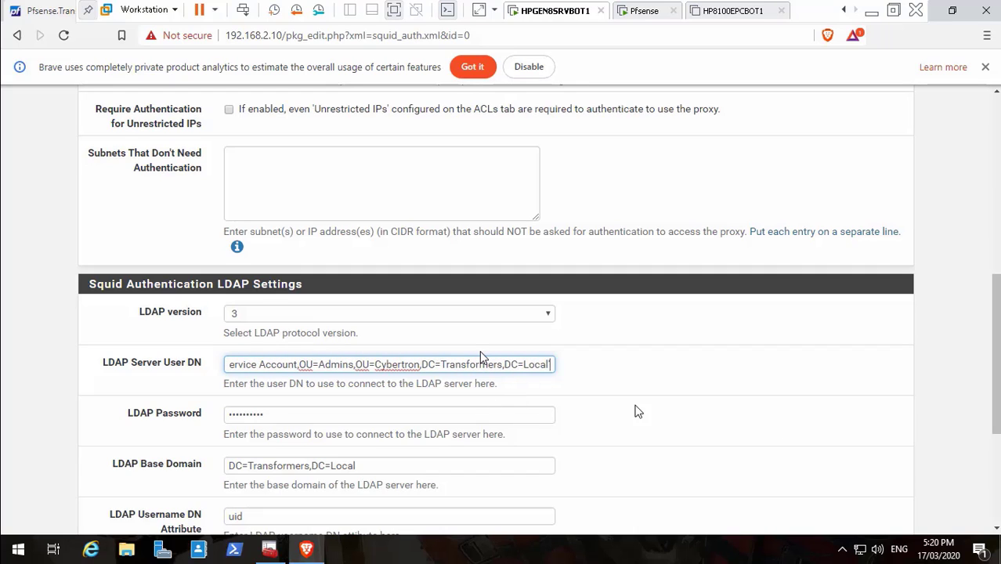
scroll(480, 350, "down", 2)
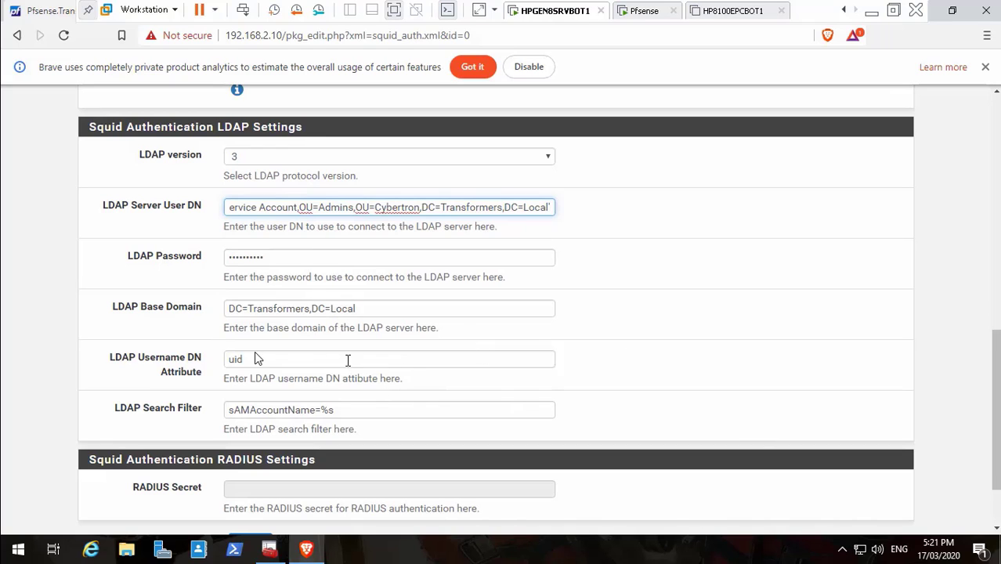
left_click(347, 359)
left_click(359, 407)
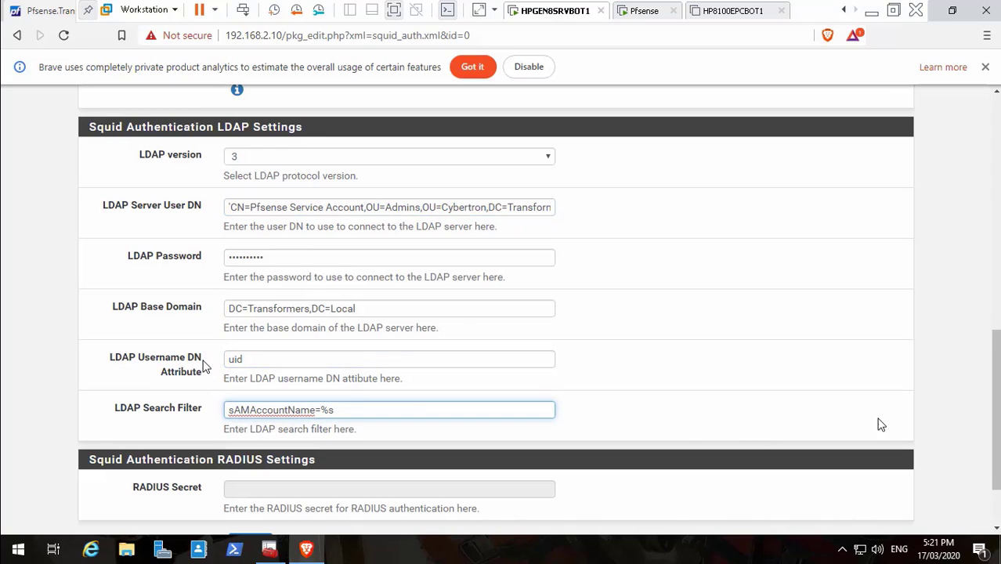
scroll(235, 360, "down", 1)
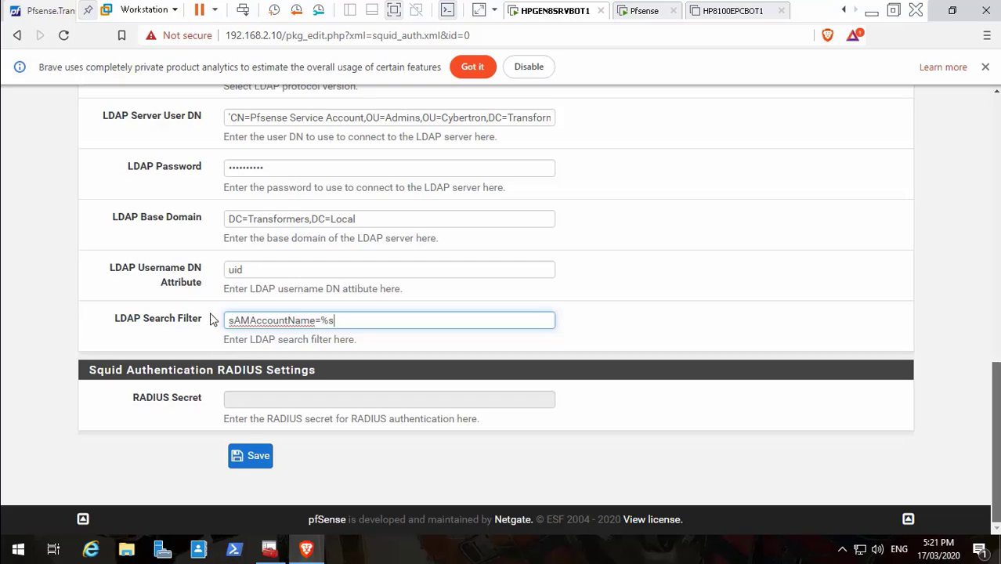
scroll(208, 316, "up", 10)
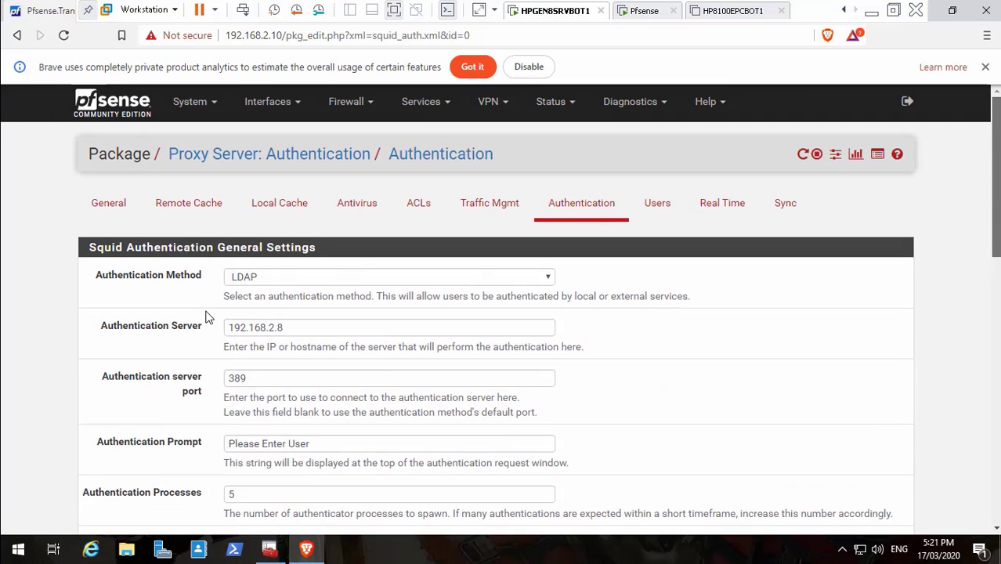
Open the SquidGuard Proxy Filter and inspect its full LDAP DN value
left_click(451, 108)
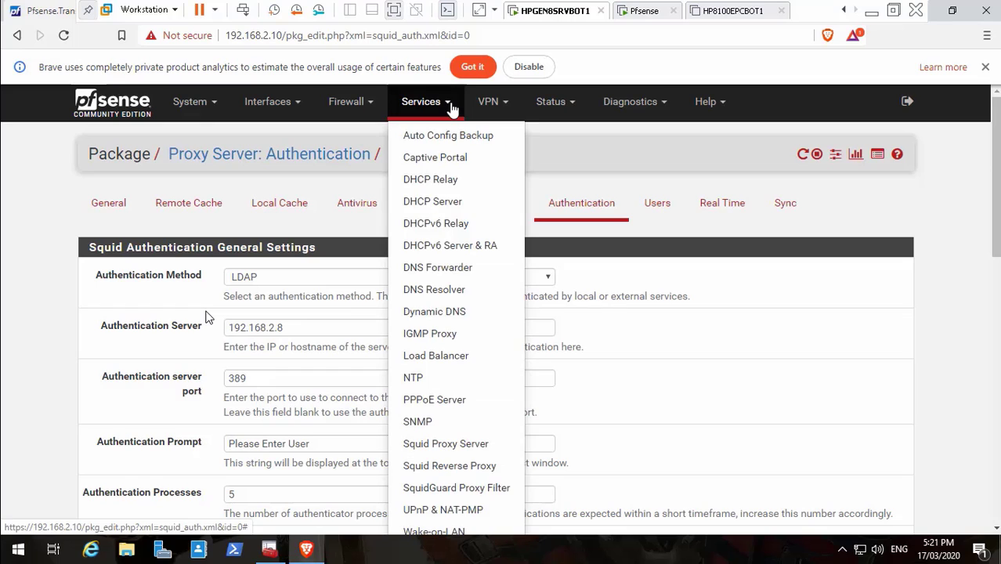
left_click(486, 487)
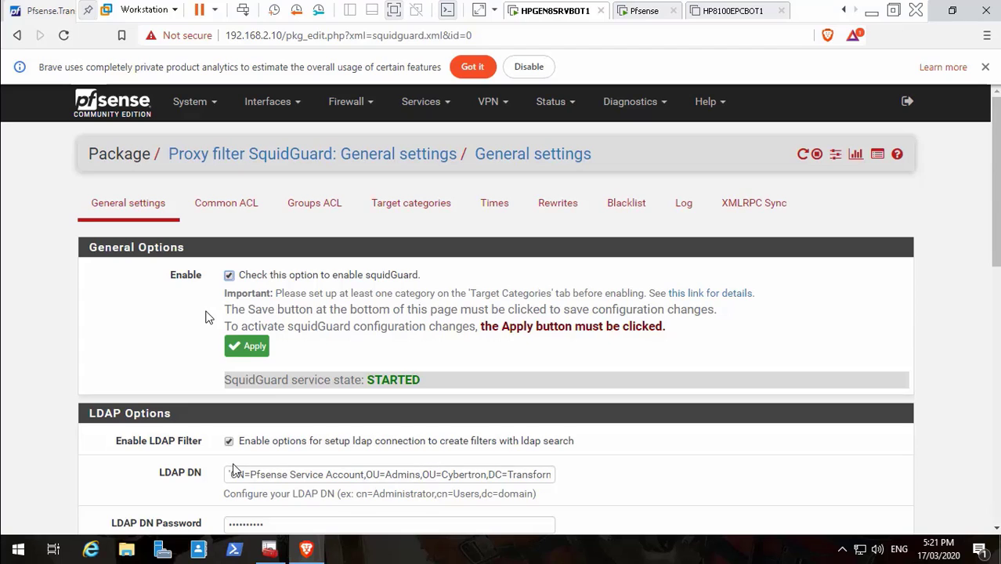
left_click(232, 474)
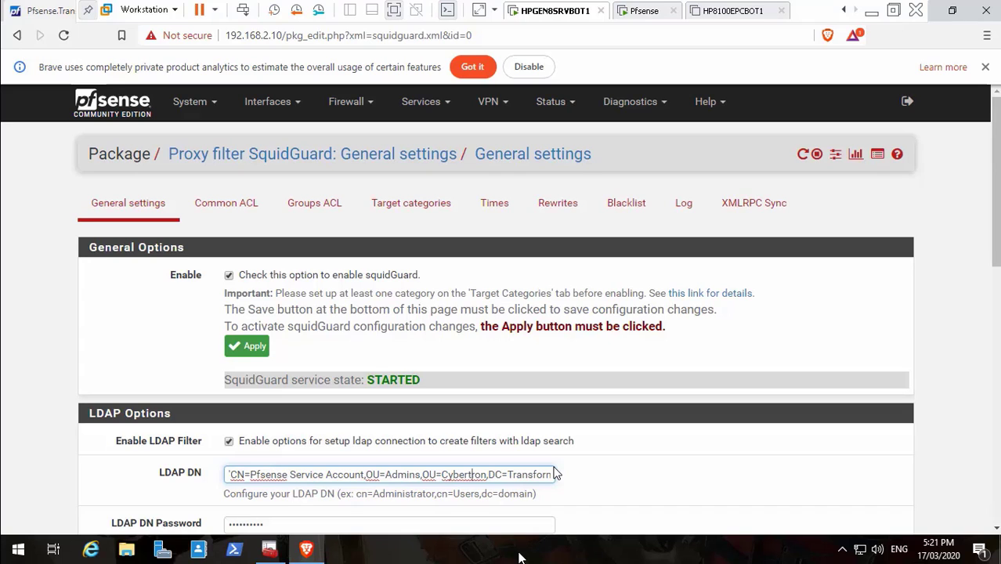
key("End")
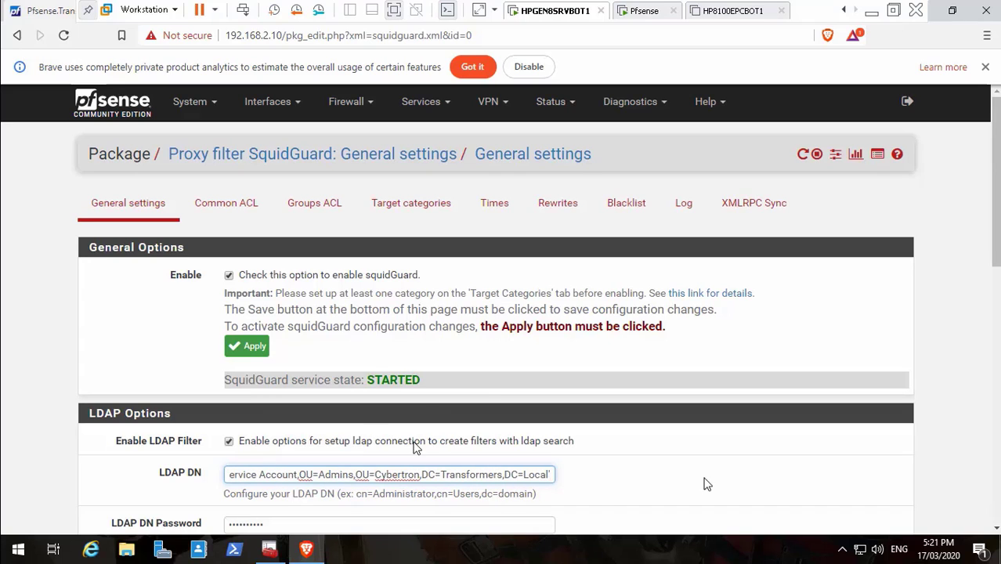
Scroll through the SquidGuard settings and open the Groups ACL page listing TR_Advanced
scroll(415, 451, "down", 3)
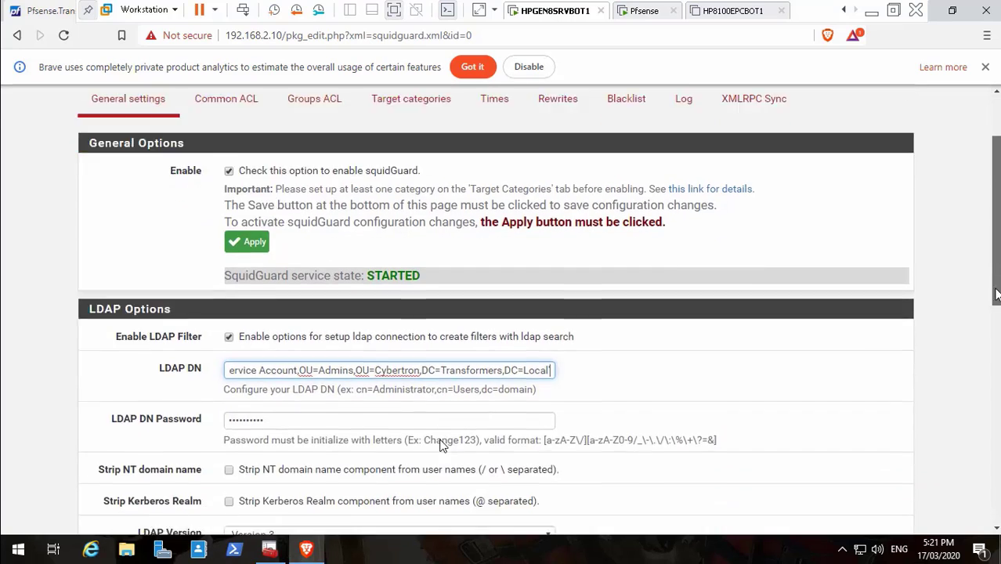
scroll(470, 185, "down", 6)
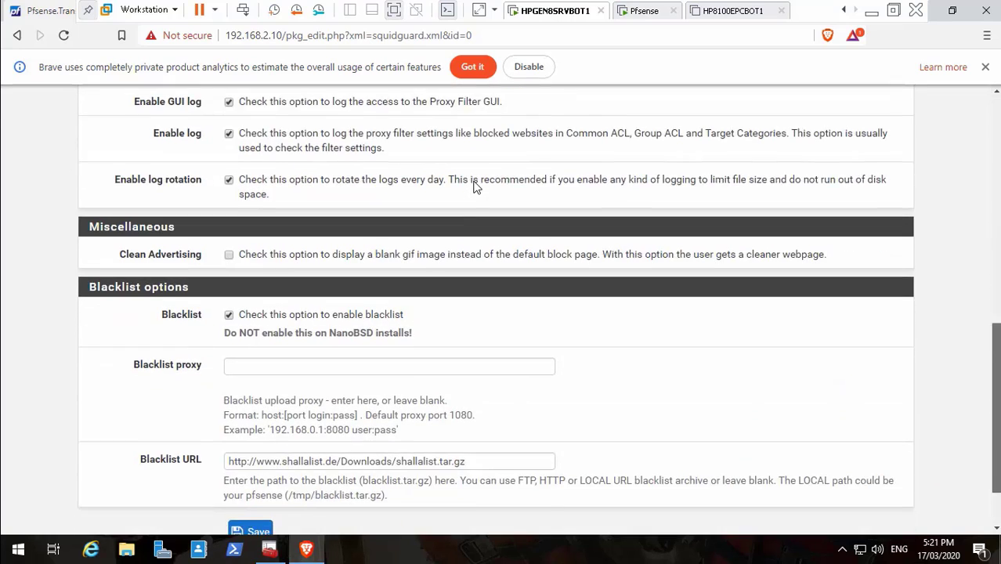
scroll(474, 185, "up", 10)
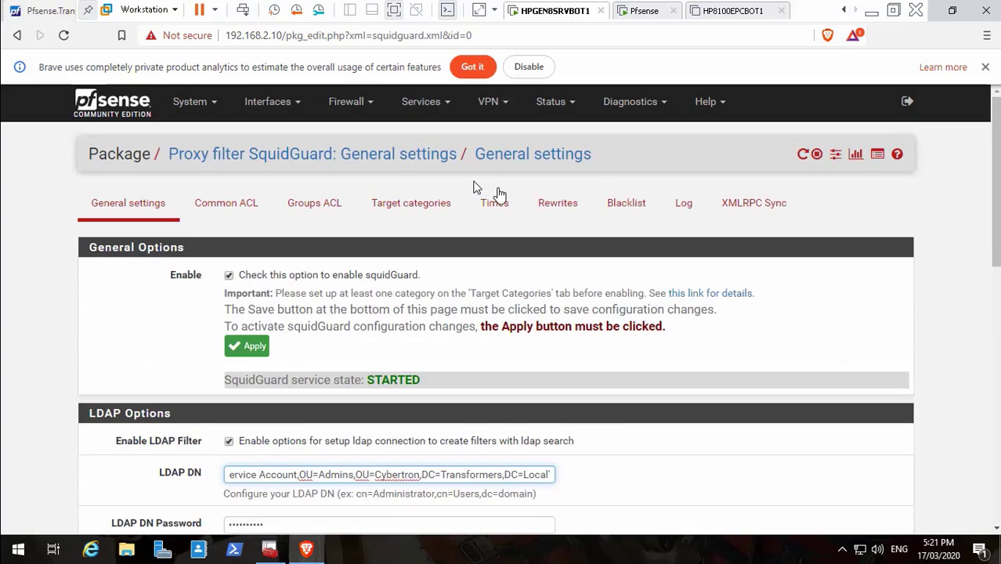
left_click(329, 204)
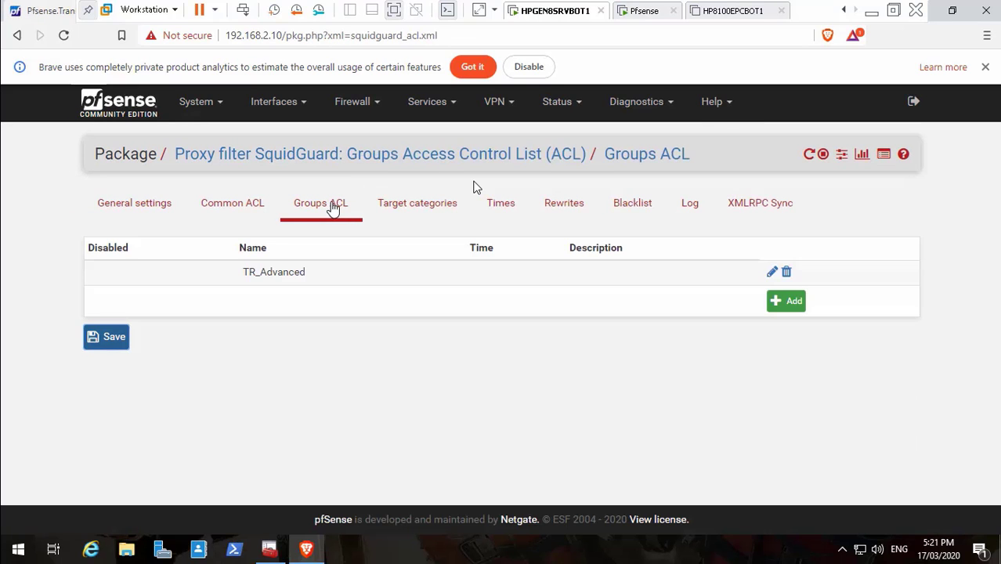
Review TR_Advanced and Common ACL, then check Squid's empty Allowed Subnets and Unrestricted IPs
left_click(773, 273)
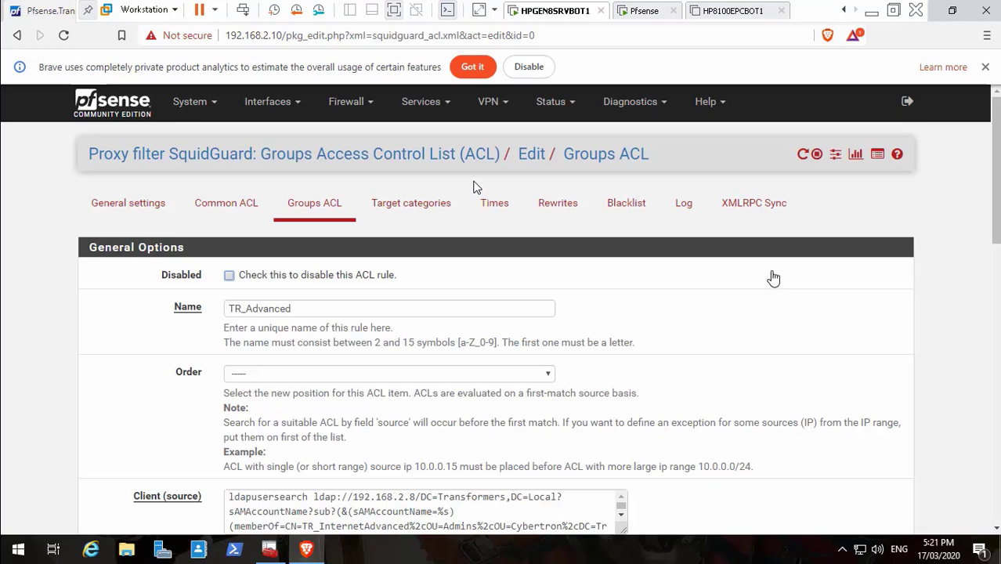
left_click(209, 219)
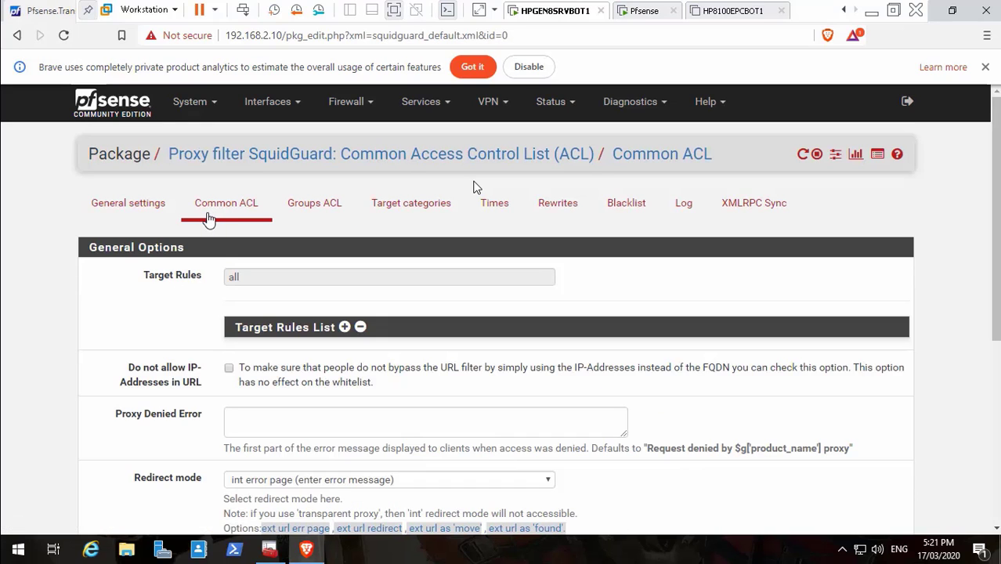
left_click(443, 106)
left_click(470, 444)
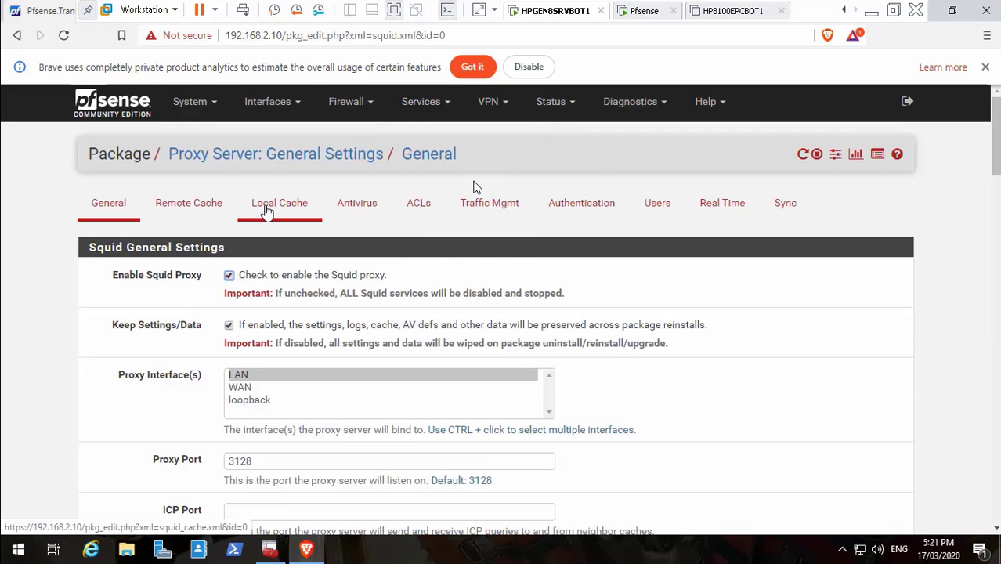
left_click(413, 214)
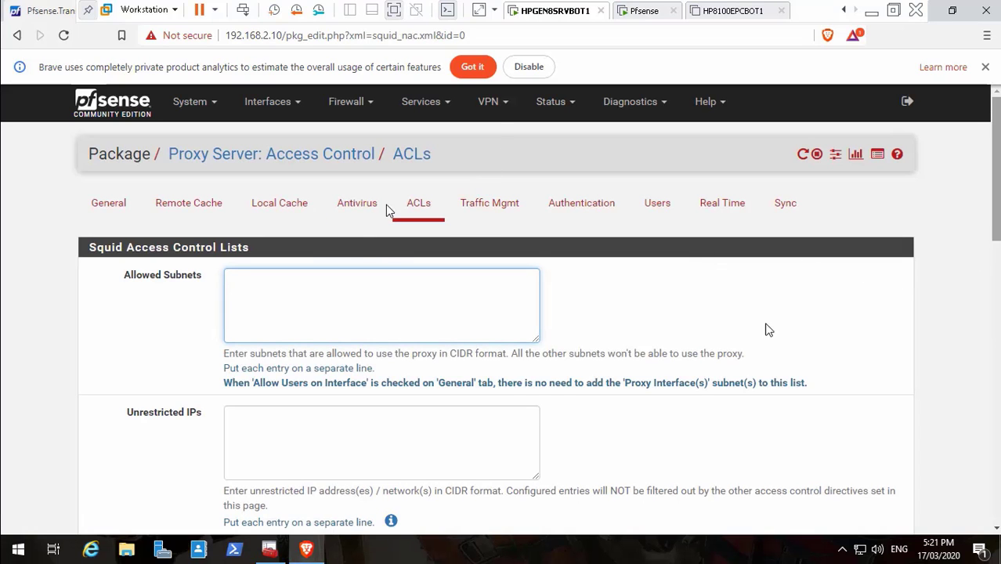
left_click(396, 426)
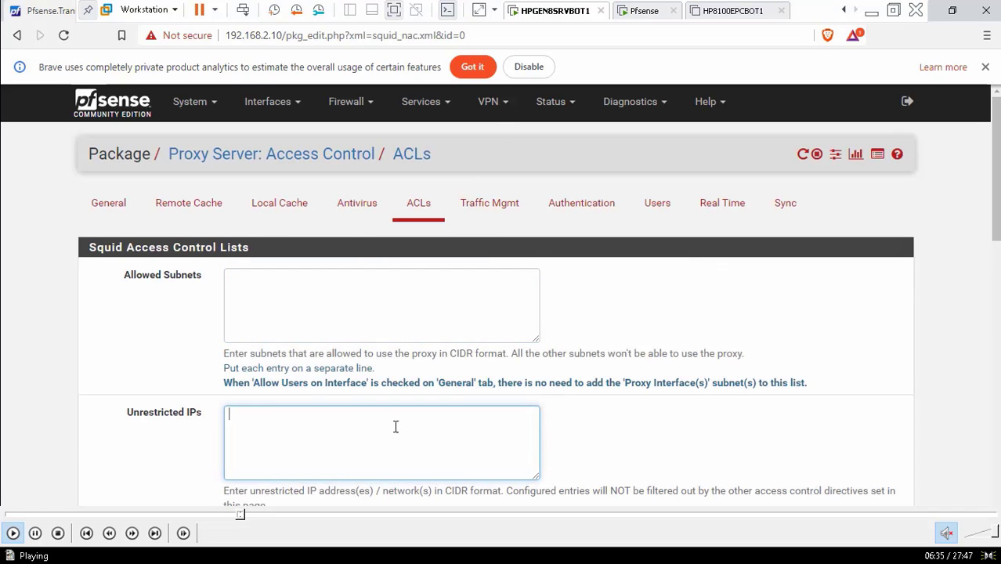
left_click(36, 535)
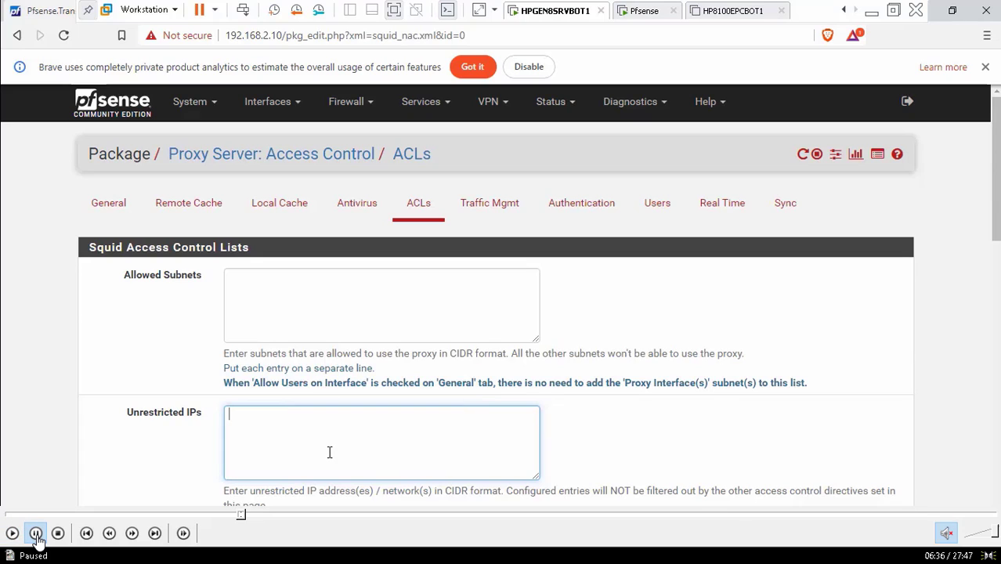
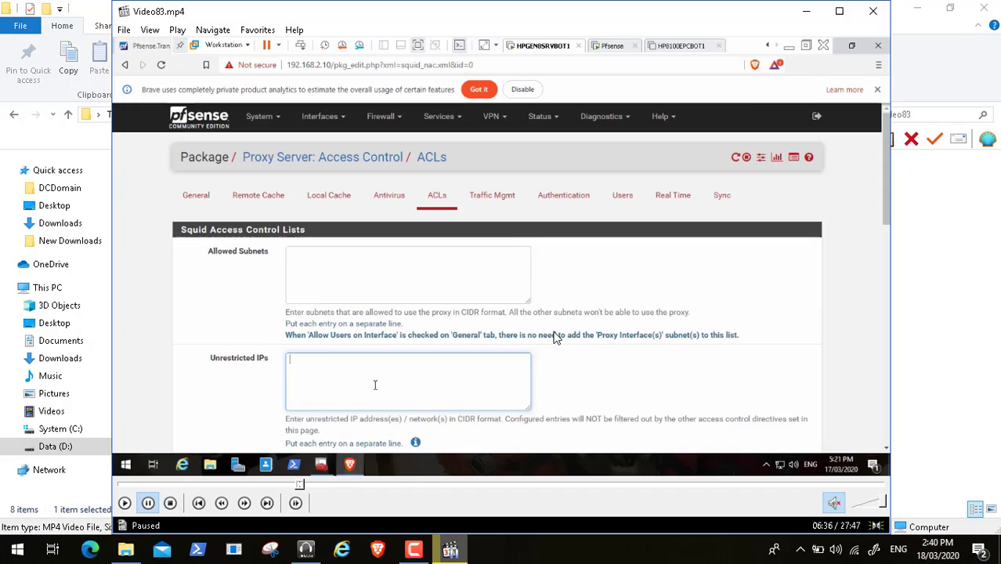
Hide the video and file browser and open the New Text Document (2) notes file
left_click(807, 12)
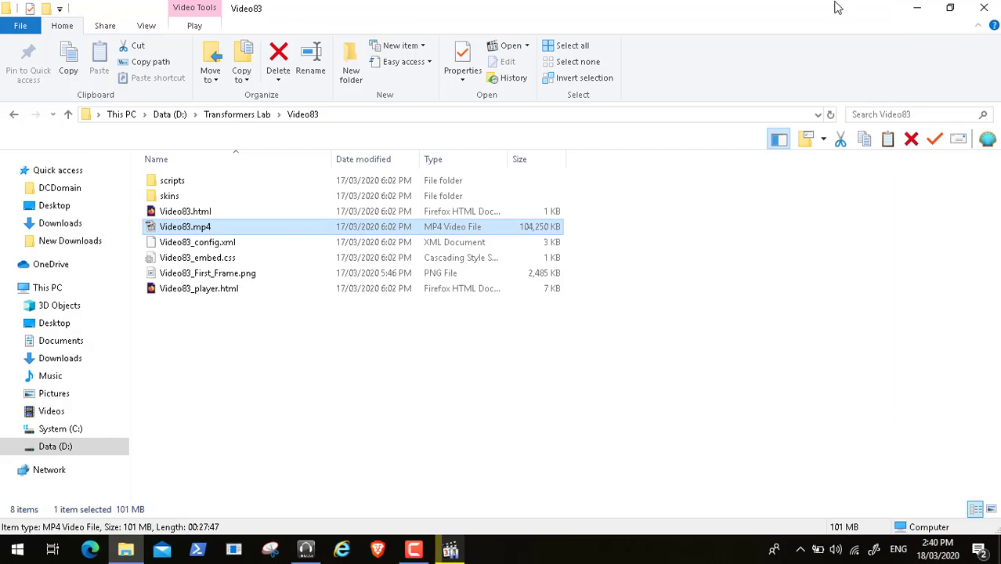
left_click(916, 10)
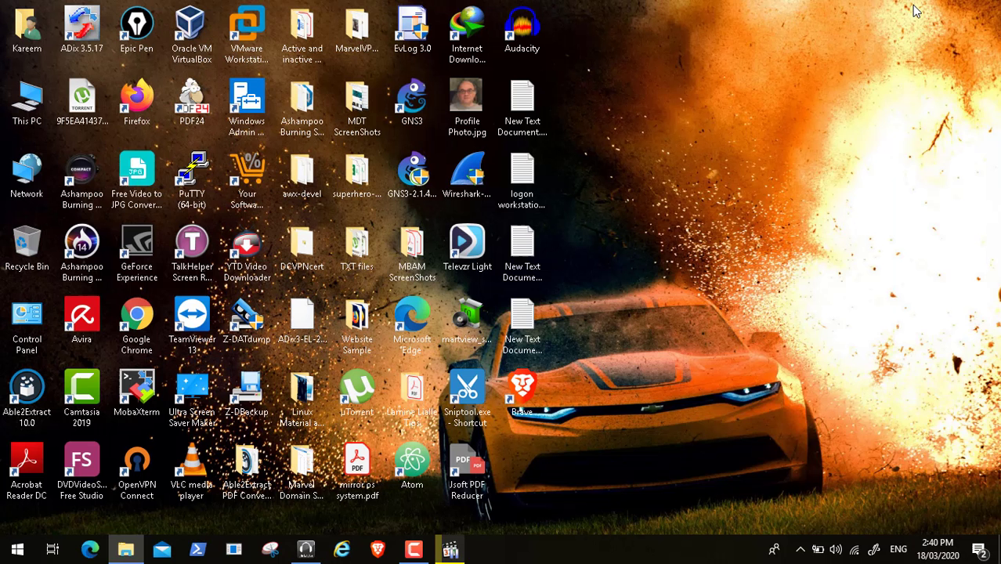
double_click(519, 267)
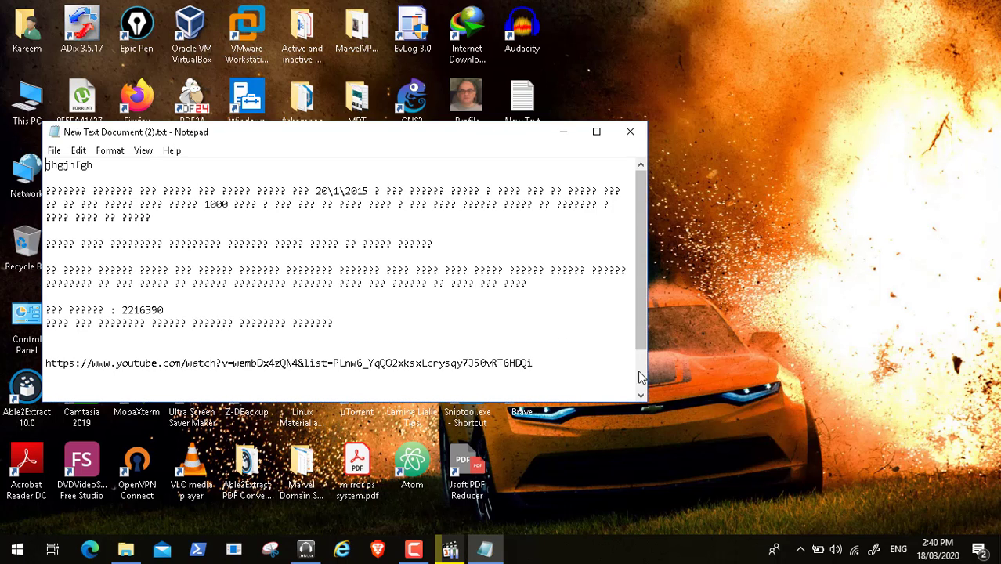
scroll(639, 378, "down", 2)
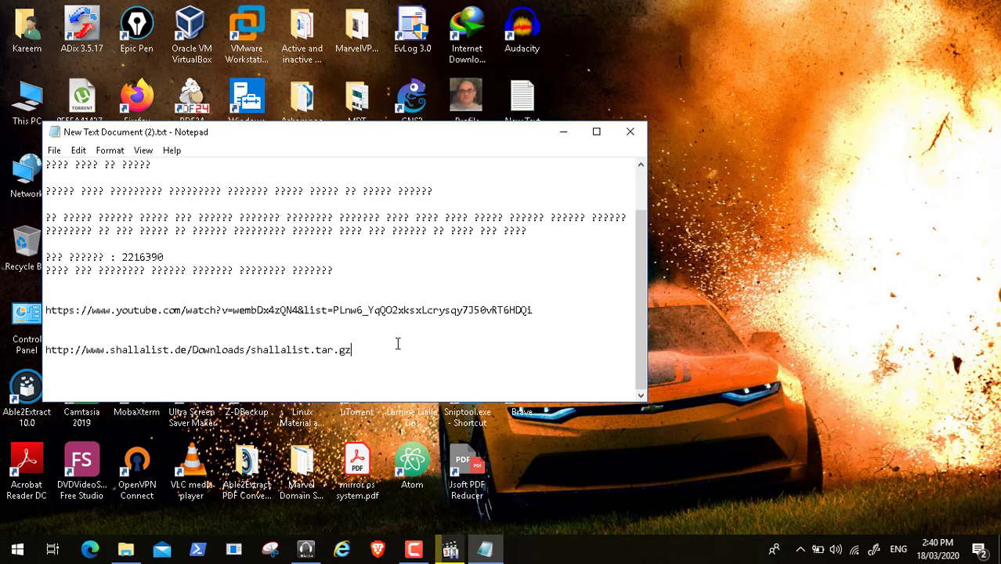
Add lines 192.168.2.8/24 and 192.168.2.9/24 below the shallalist URL
key("Return")
key("Return")
type("192.168.2")
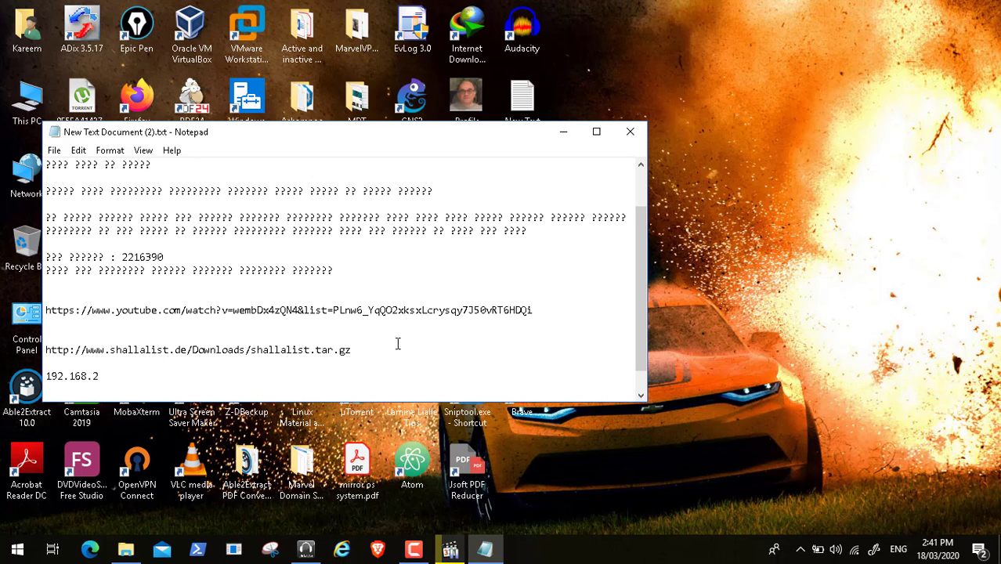
type(".1")
key("BackSpace")
type("8/24")
key("Return")
type("192.168.2.9")
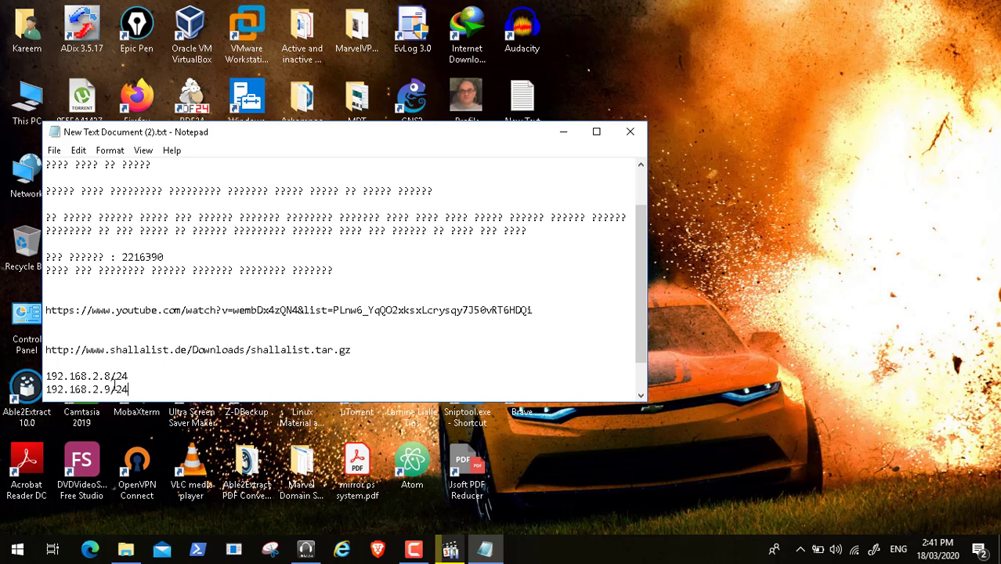
left_click(450, 549)
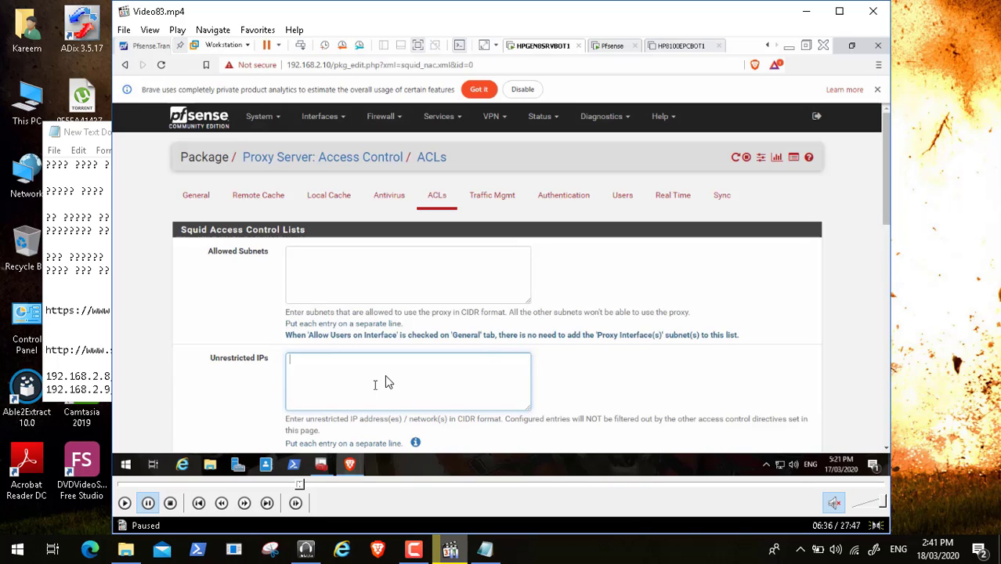
Type 192.68.2.0/24 on a new line under the 192.168.2.9/24 entry
left_click(807, 12)
key("Return")
type("1")
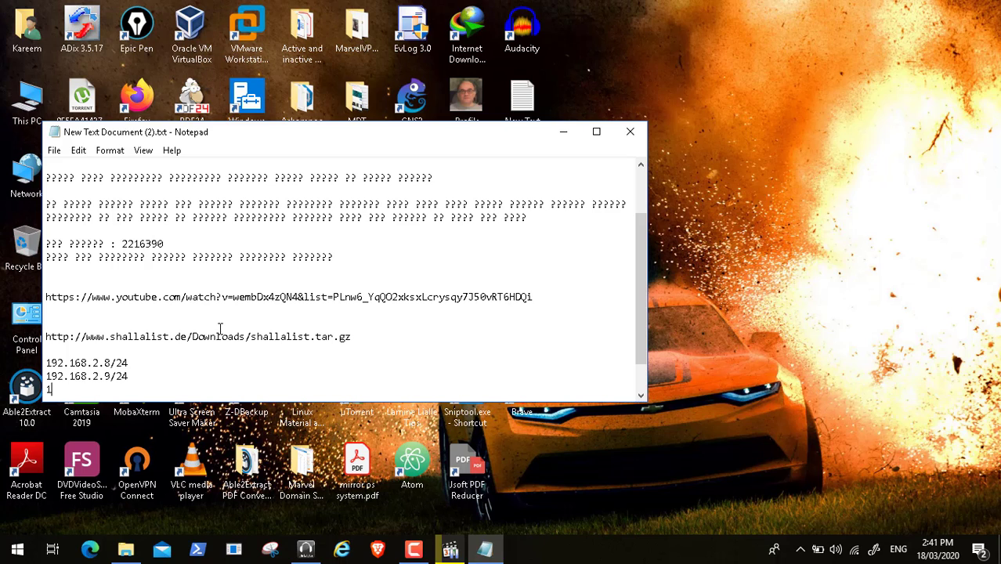
type("92.68.2.0")
double_click(104, 390)
left_click(104, 389)
type("/24")
double_click(120, 387)
left_click(119, 388)
double_click(119, 387)
left_click(119, 387)
double_click(120, 389)
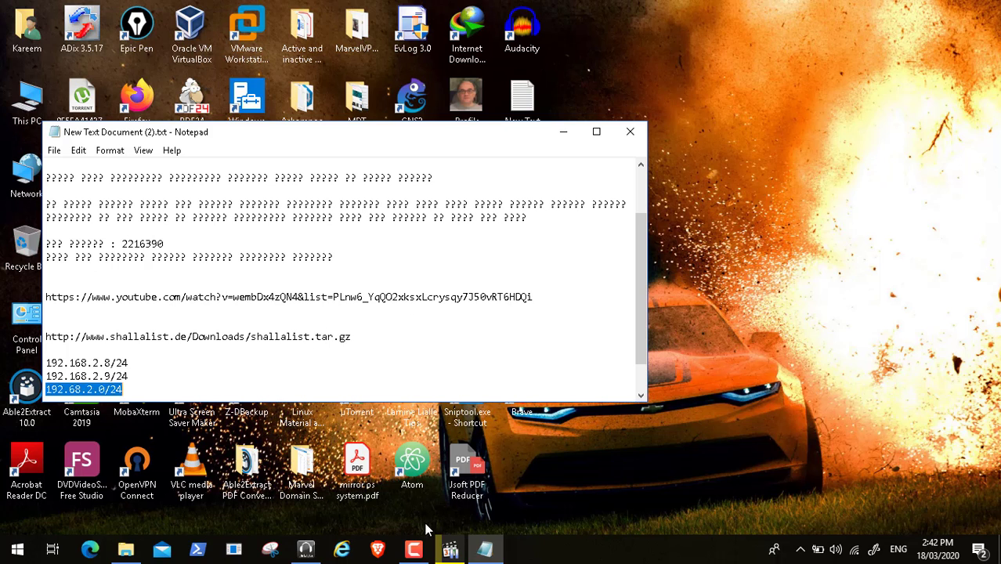
left_click(449, 550)
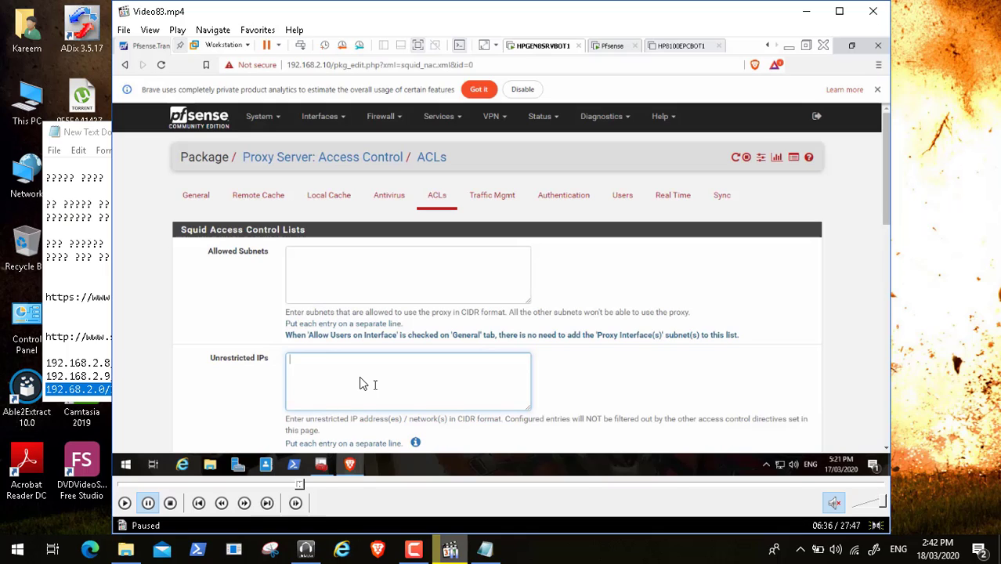
Resume the tutorial video and switch the player to full screen
left_click(125, 505)
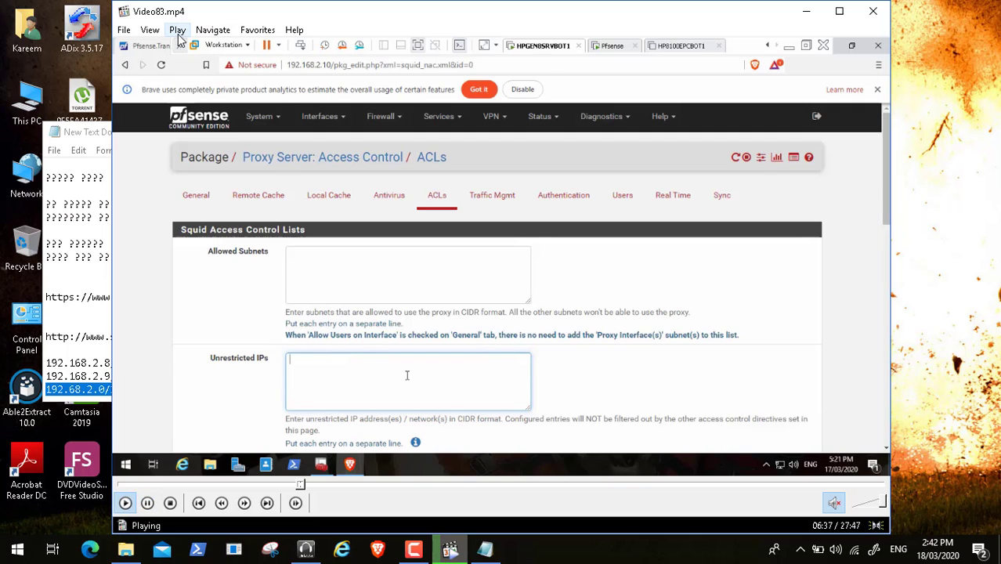
left_click(149, 30)
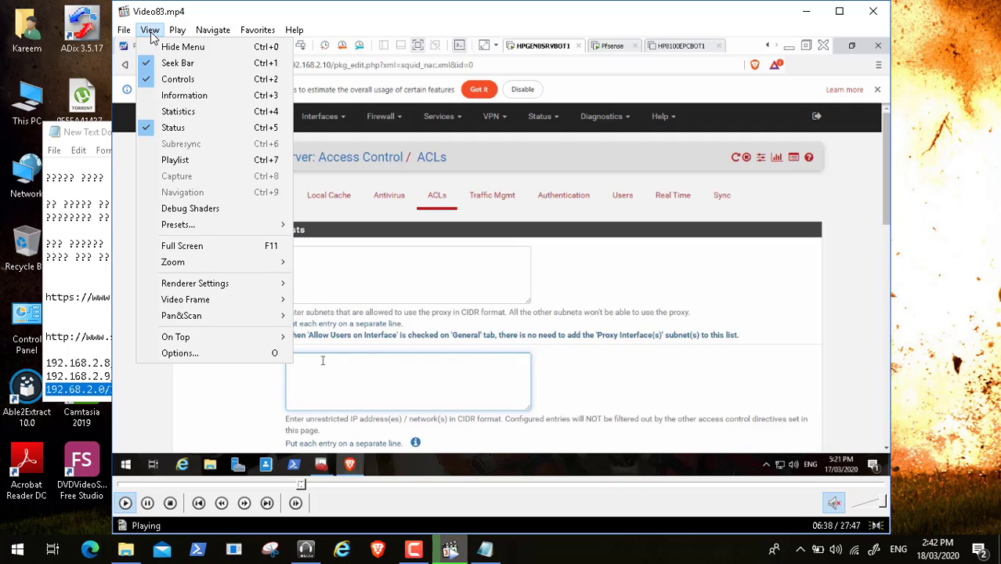
left_click(236, 249)
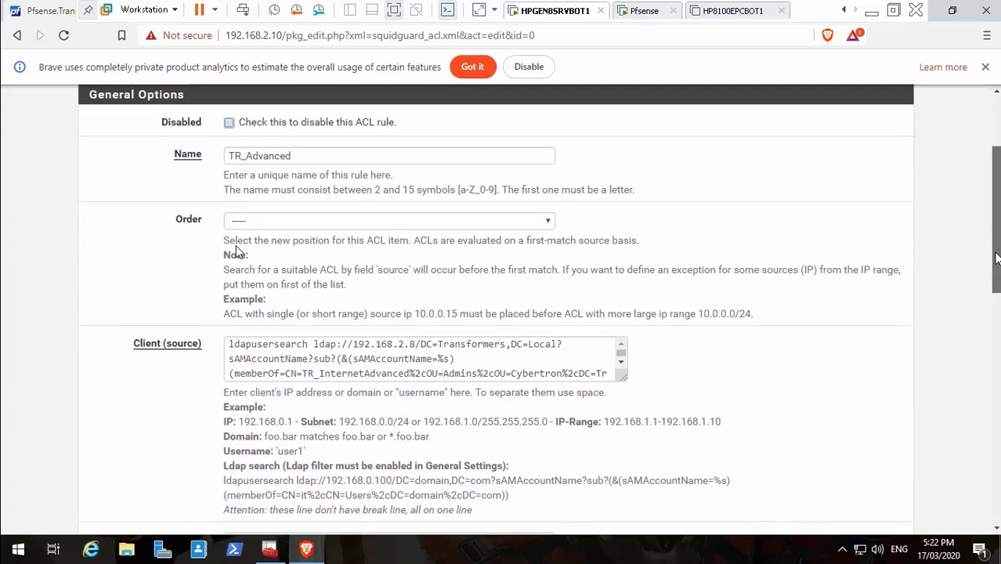
Save the TR_Advanced Groups ACL with a quoted username as its client source
mouse_move(35, 535)
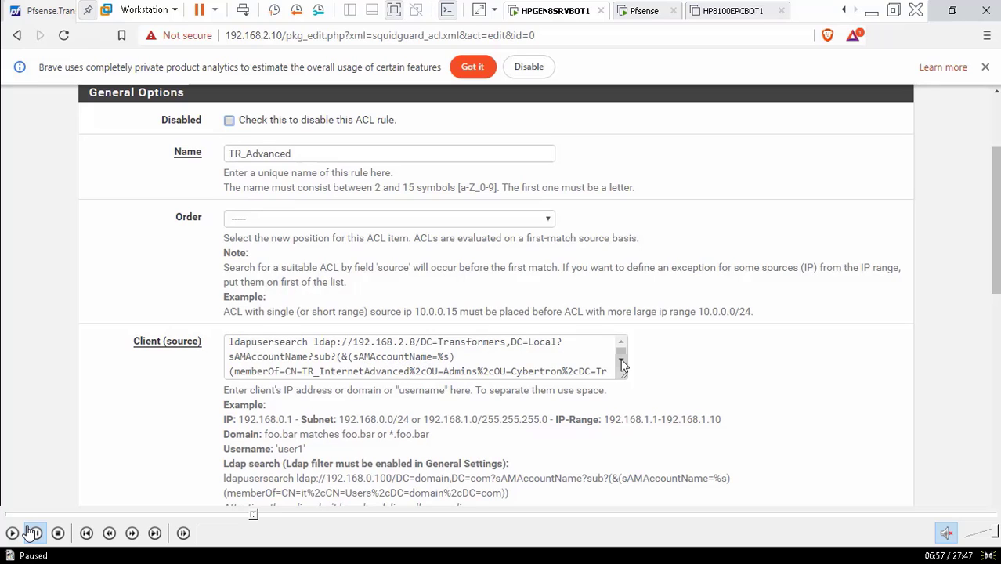
left_click(13, 537)
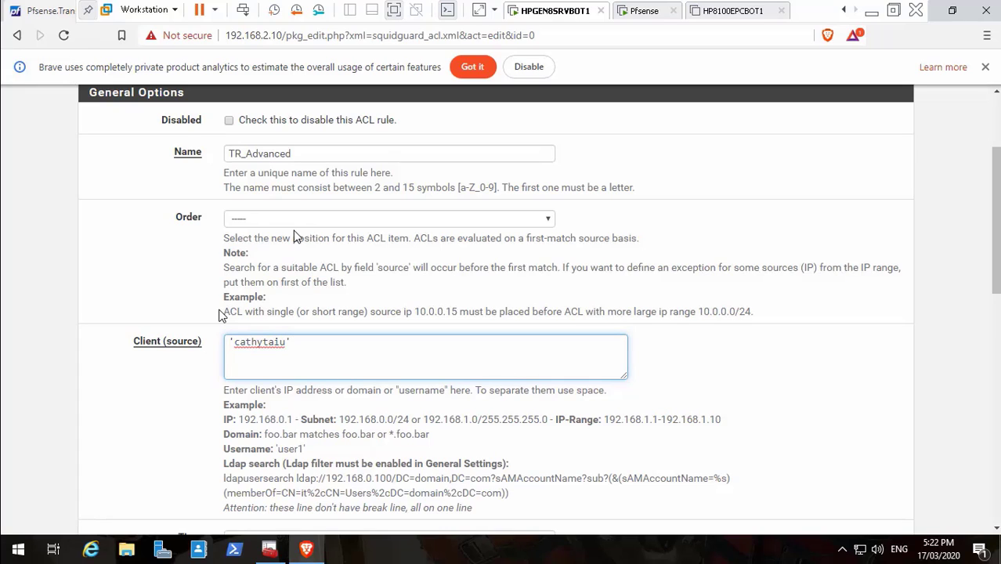
scroll(243, 354, "down", 2)
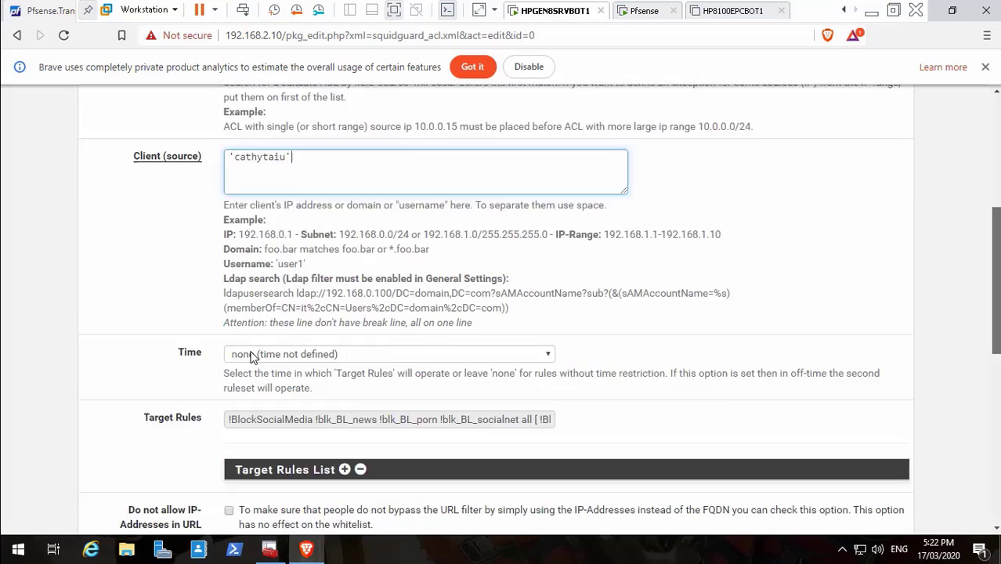
scroll(251, 357, "down", 5)
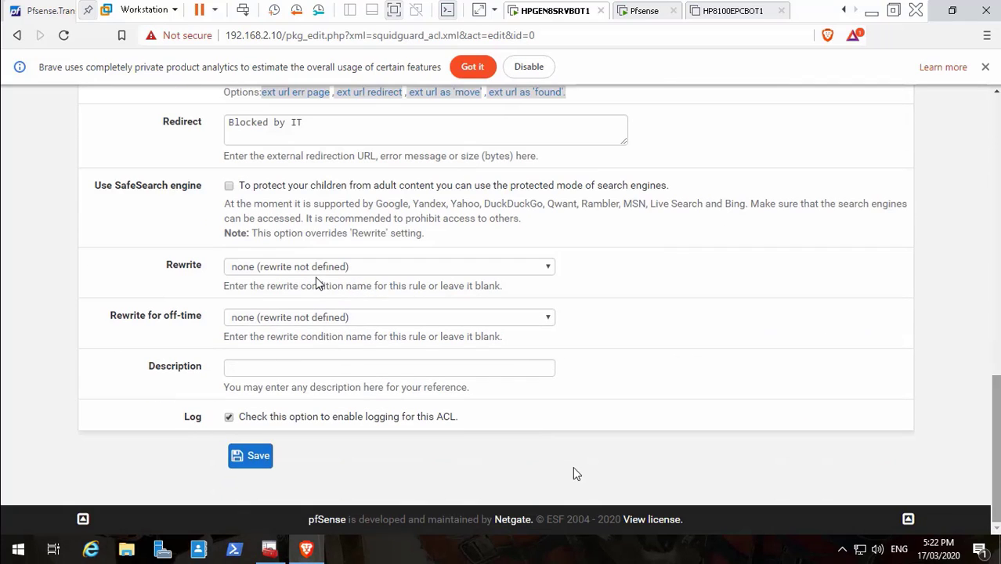
left_click(251, 462)
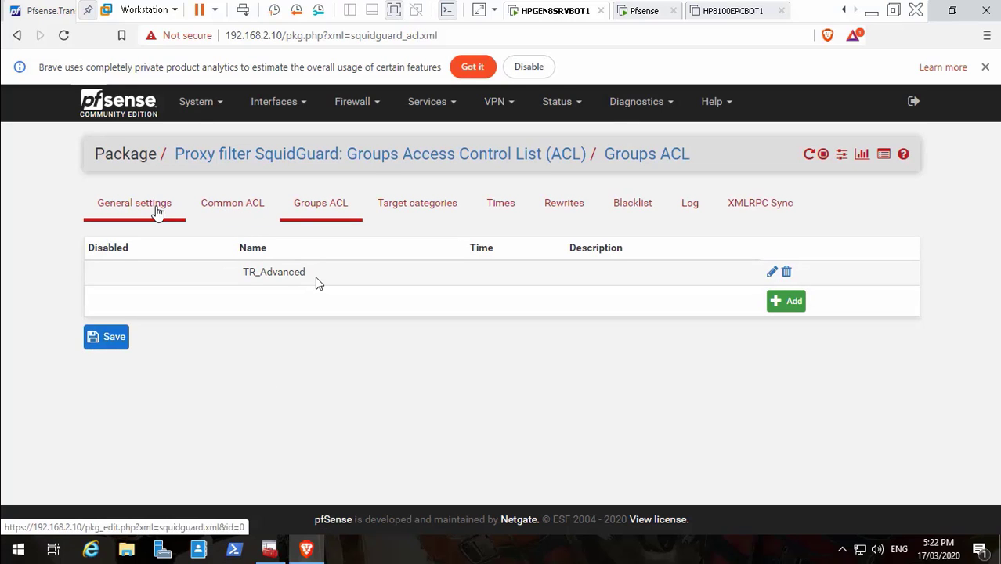
Apply the pending SquidGuard changes from General settings, then reopen TR_Advanced for editing
left_click(157, 208)
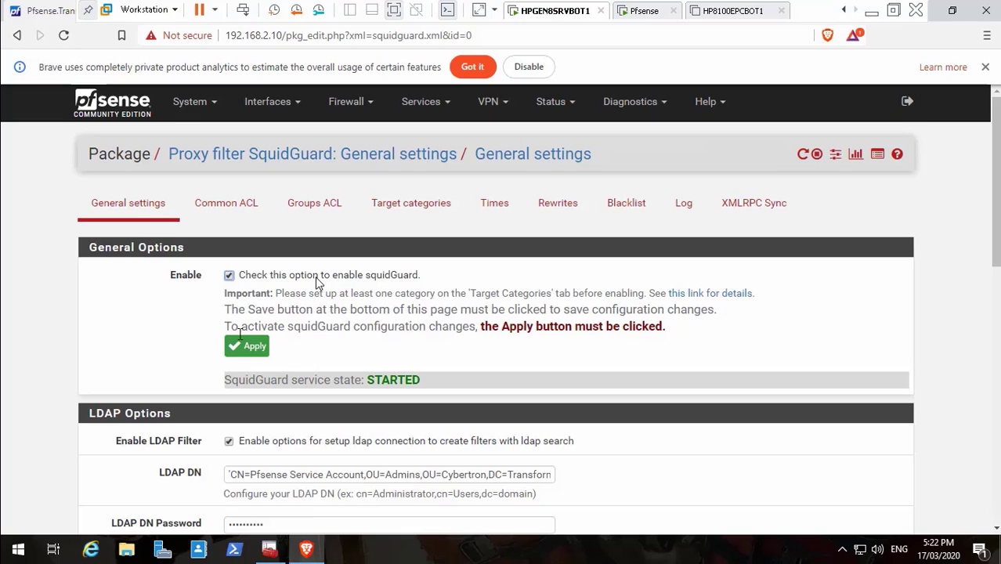
left_click(245, 352)
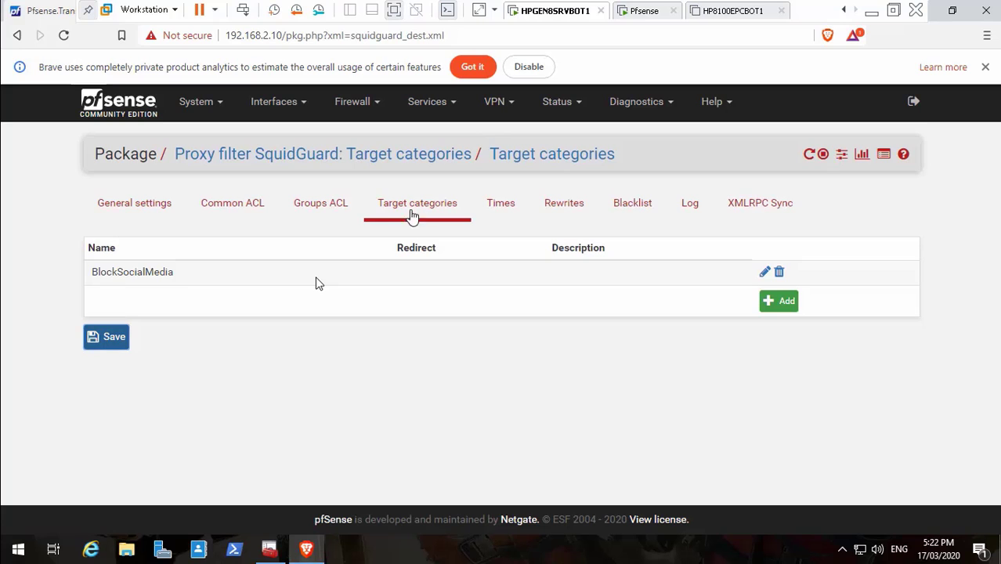
left_click(335, 210)
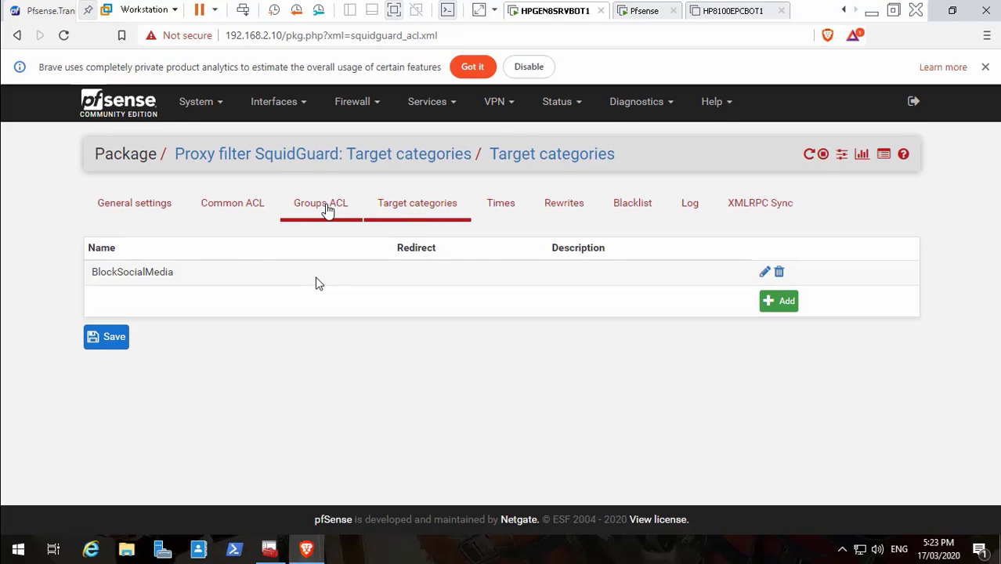
left_click(773, 273)
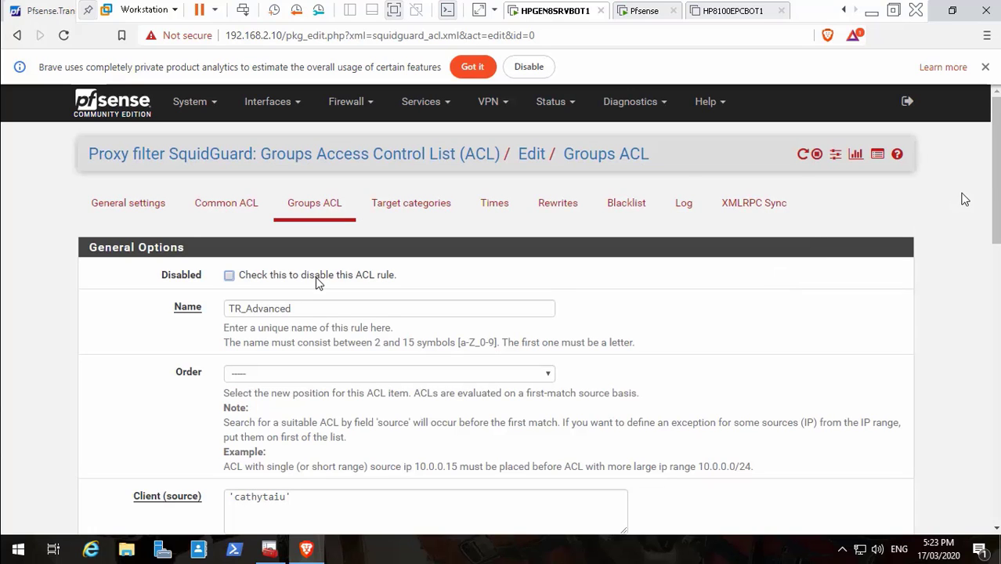
Review TR_Advanced's quoted-username source and deny rules for BlockSocialMedia and blk_BL_news
scroll(317, 283, "down", 3)
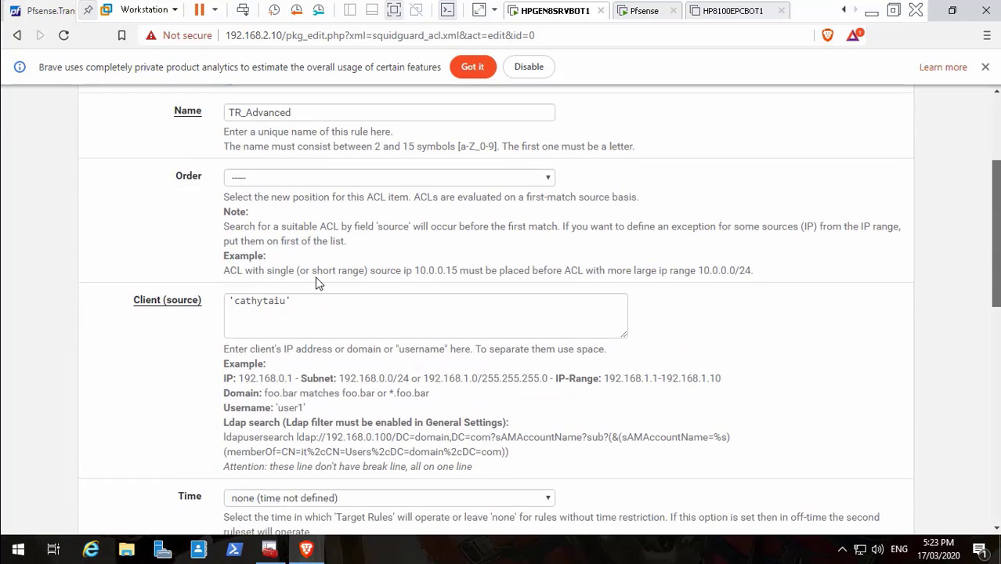
scroll(317, 283, "down", 2)
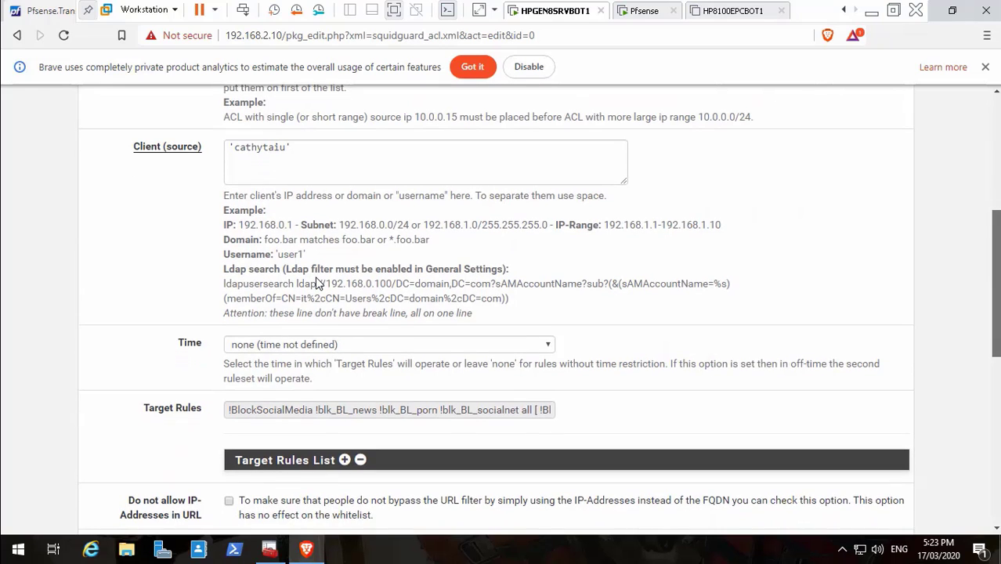
scroll(317, 283, "down", 3)
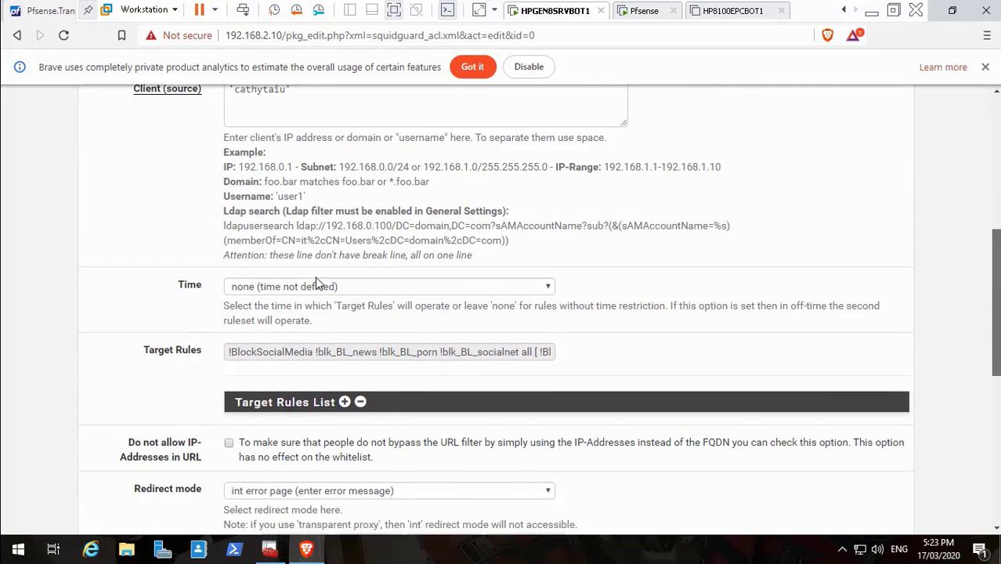
scroll(317, 282, "down", 1)
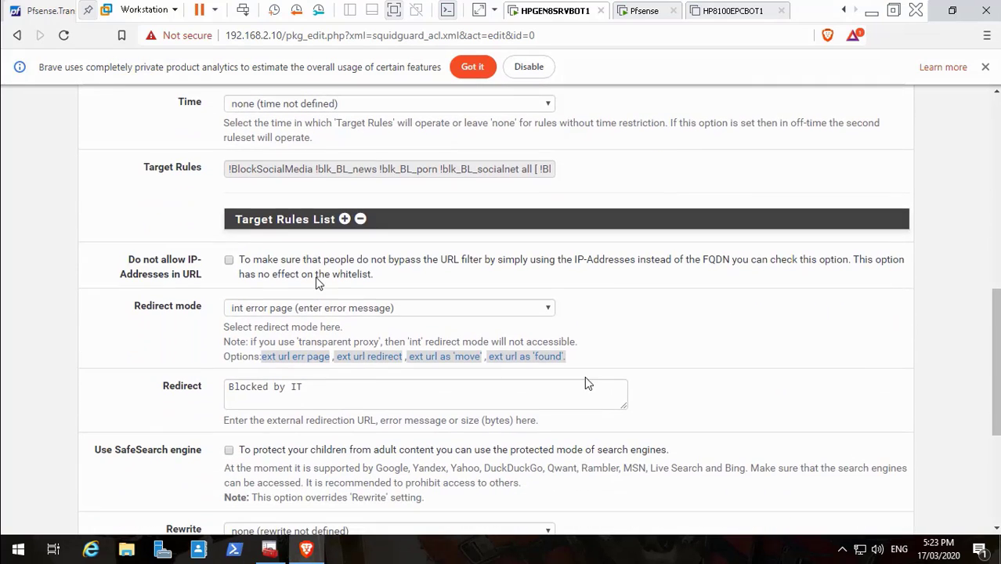
mouse_move(31, 536)
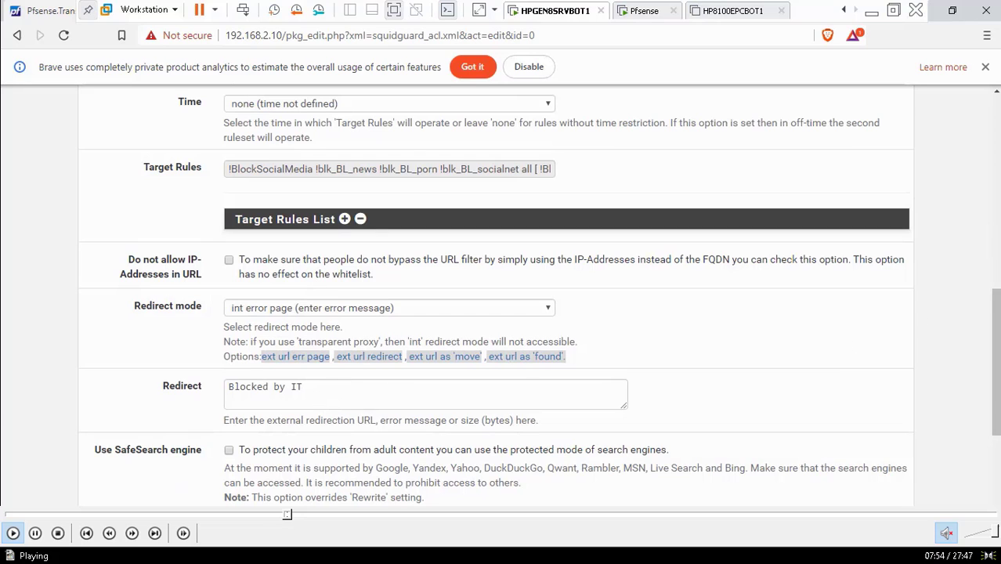
left_click(34, 534)
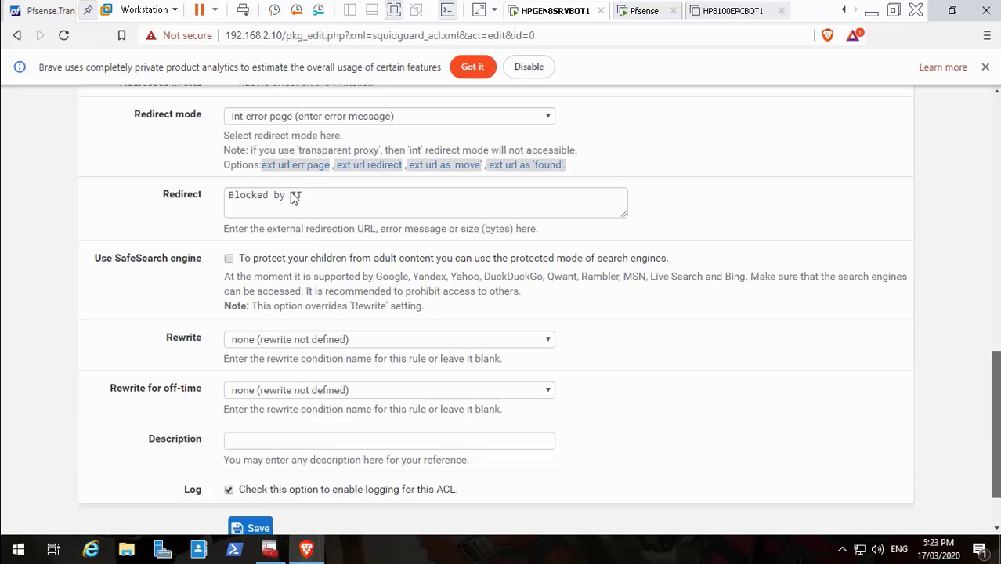
key("space")
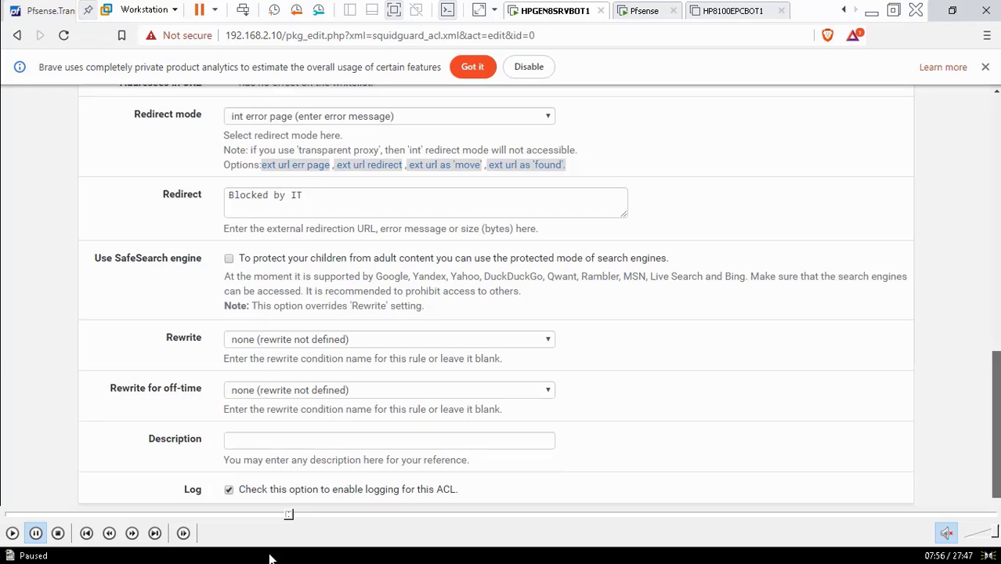
left_click(12, 534)
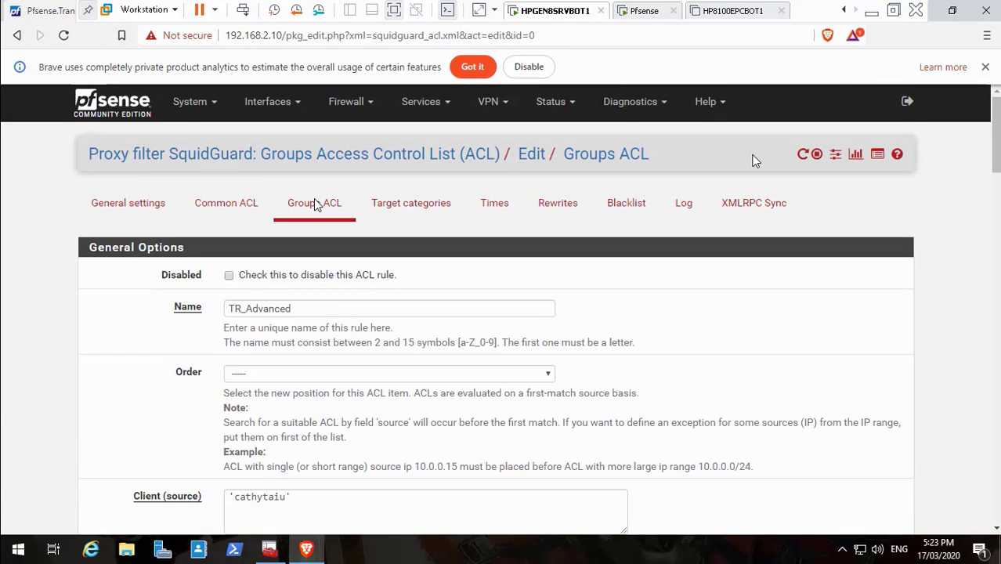
Open the SquidGuard log page, then power on the HP8100EPCBOT1 client VM
left_click(686, 208)
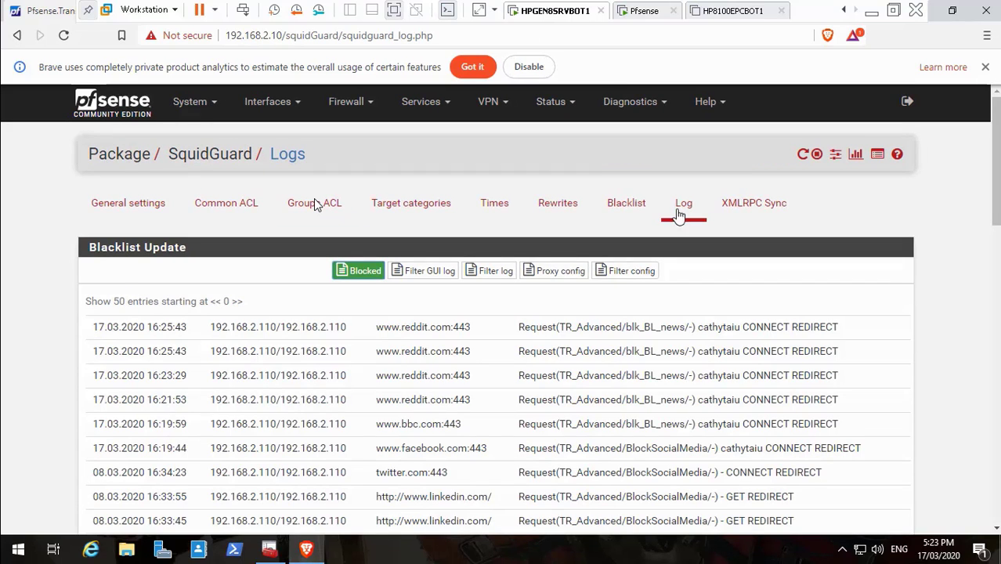
left_click(732, 11)
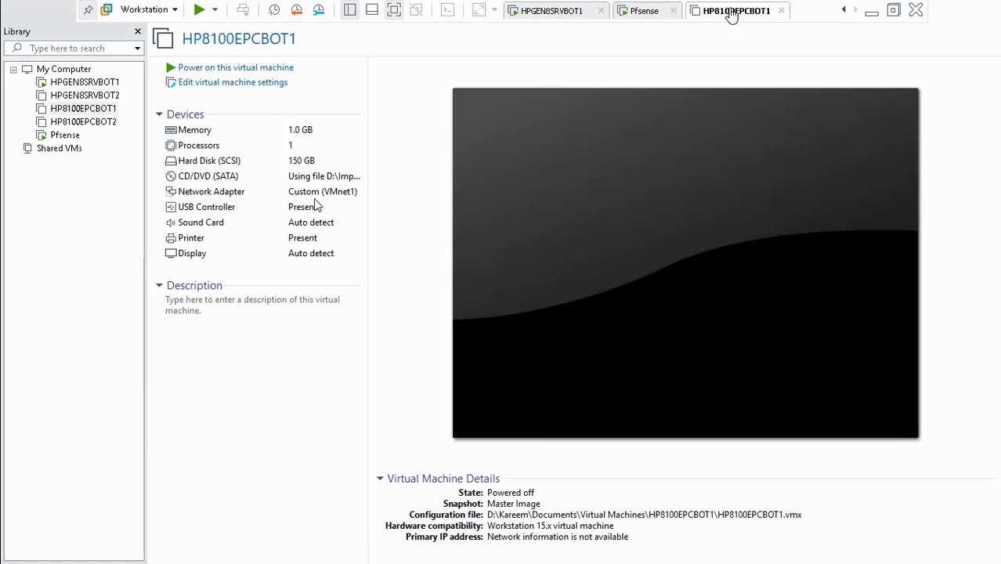
left_click(252, 71)
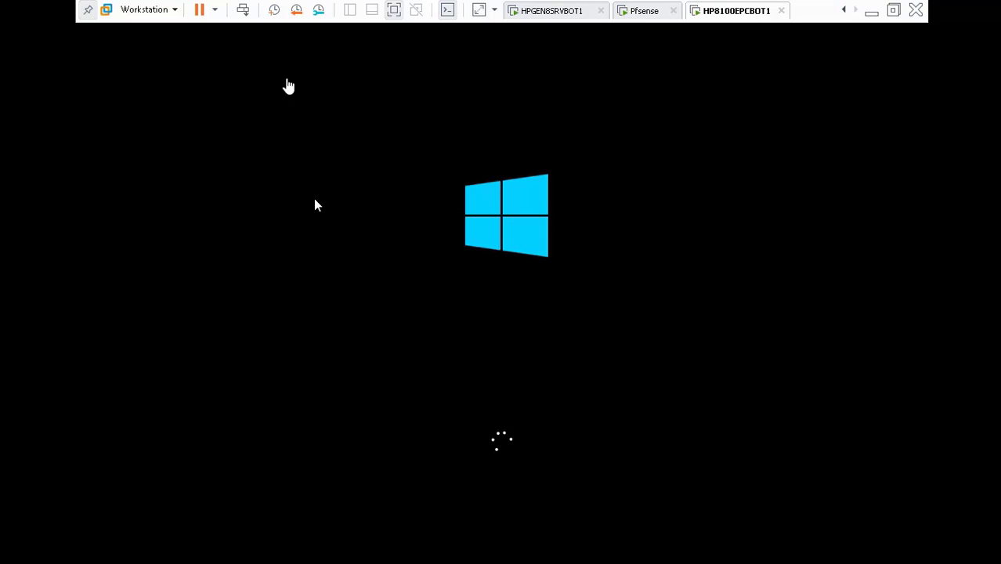
left_click(560, 10)
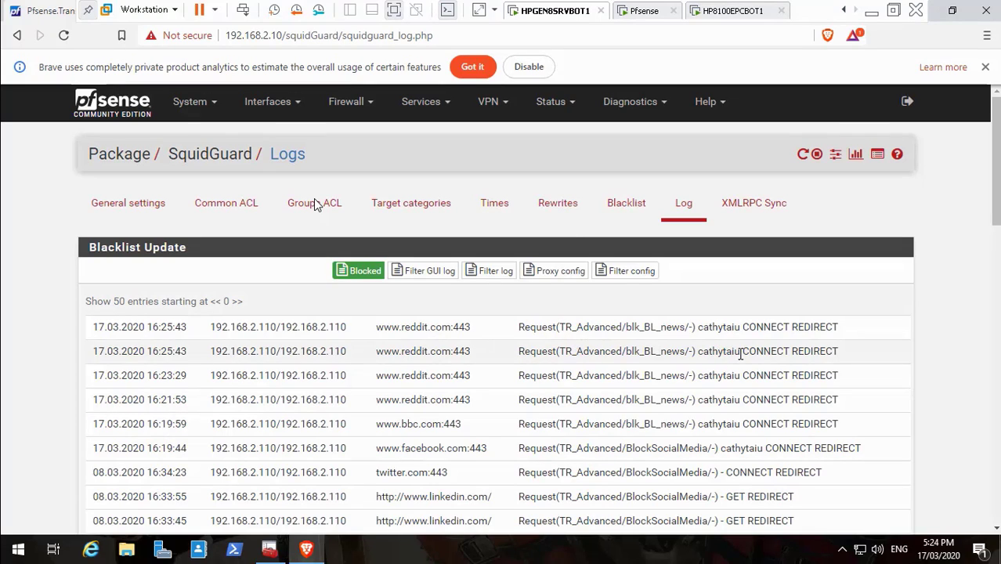
left_click_drag(740, 354, 698, 354)
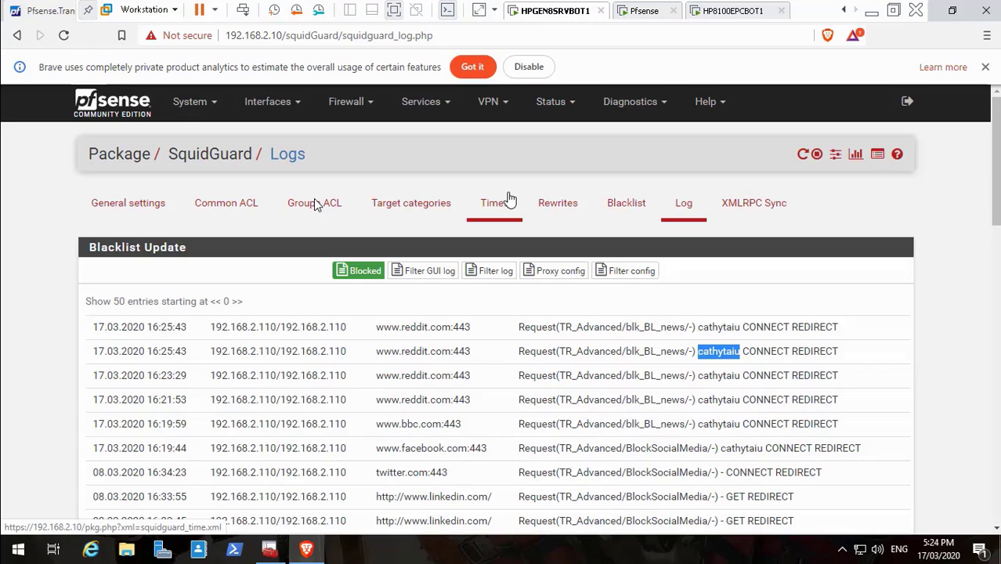
left_click(448, 108)
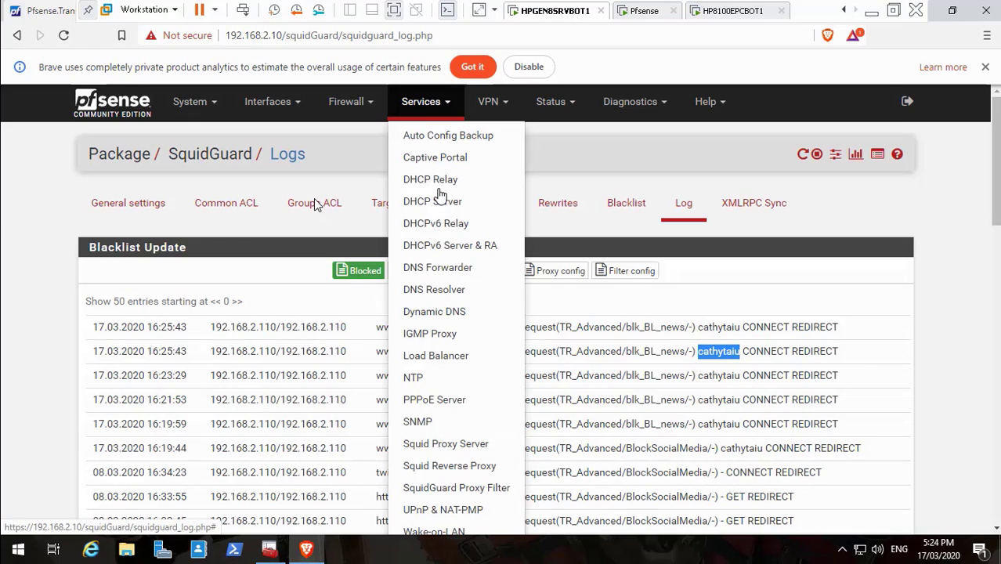
View the Squid Real Time access log and the user on its latest entry, then go to the client VM
left_click(468, 447)
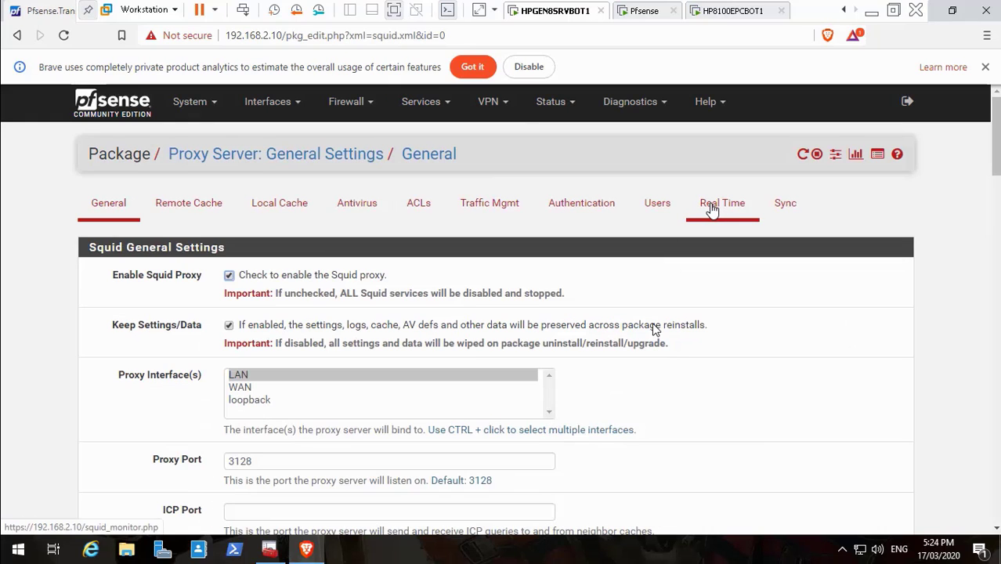
left_click(711, 210)
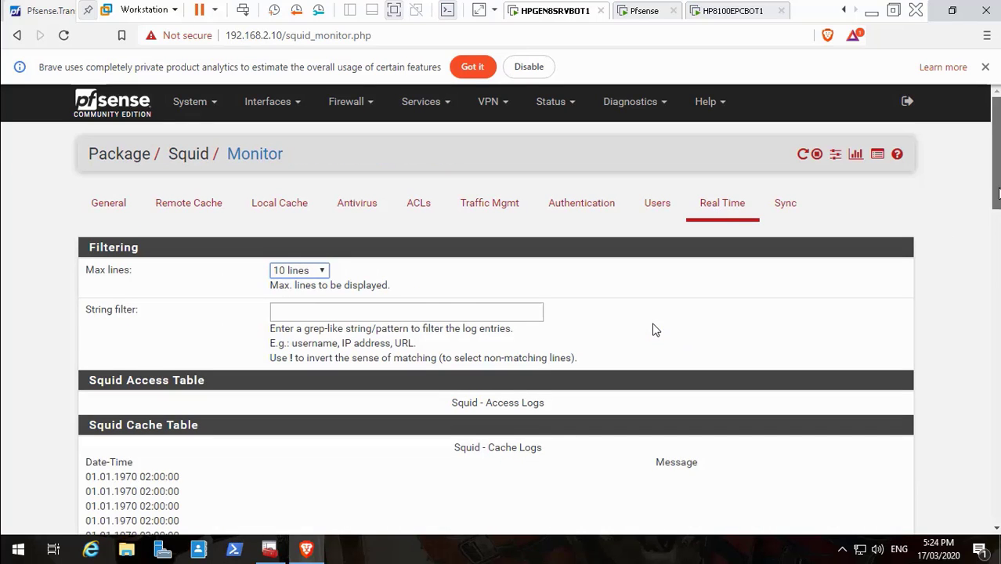
scroll(655, 330, "down", 2)
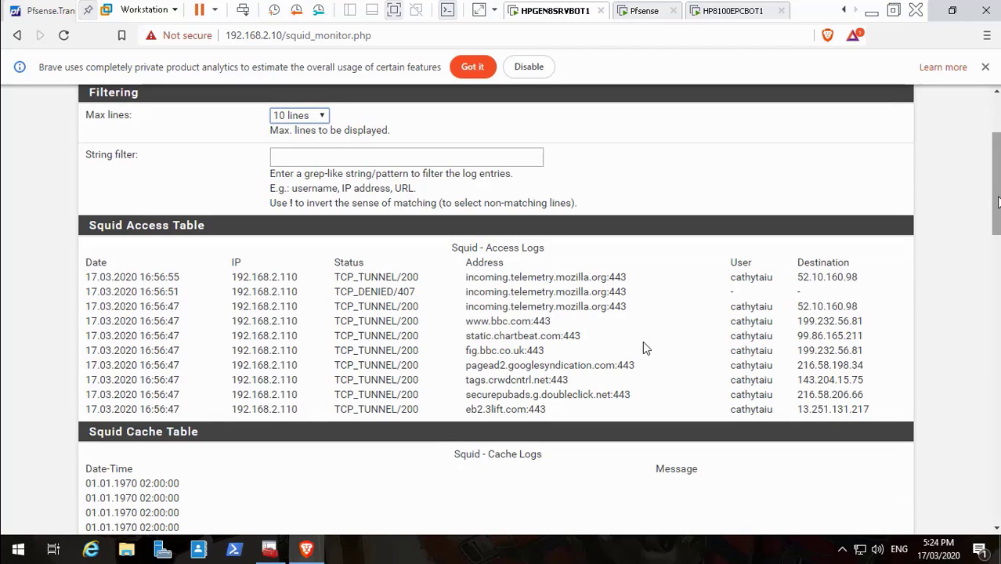
double_click(756, 279)
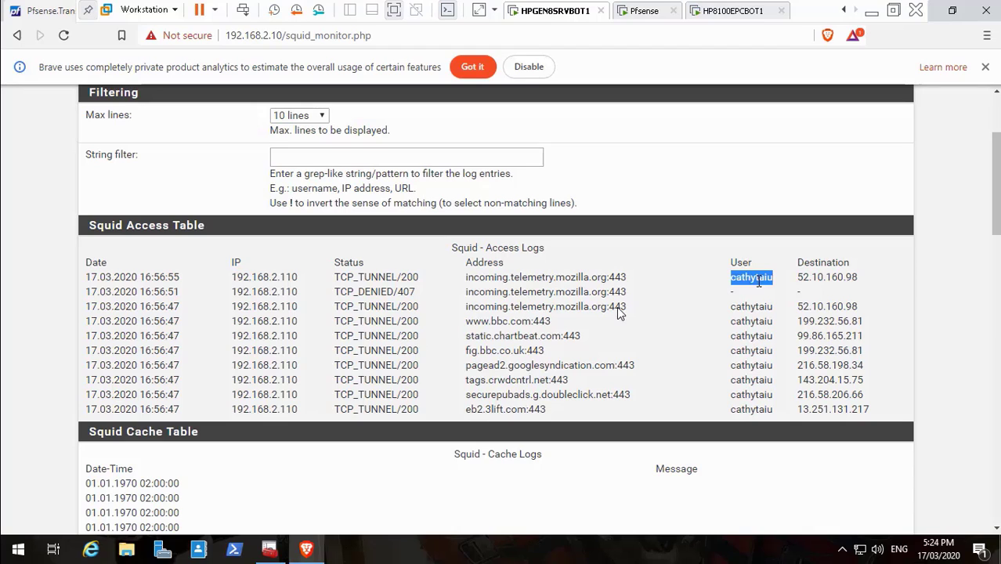
left_click(757, 279)
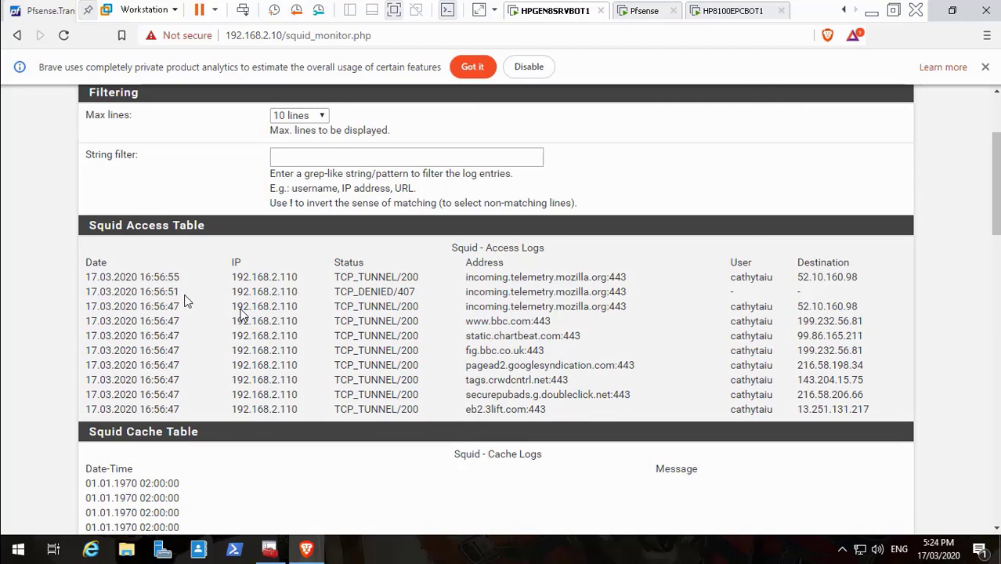
left_click(736, 11)
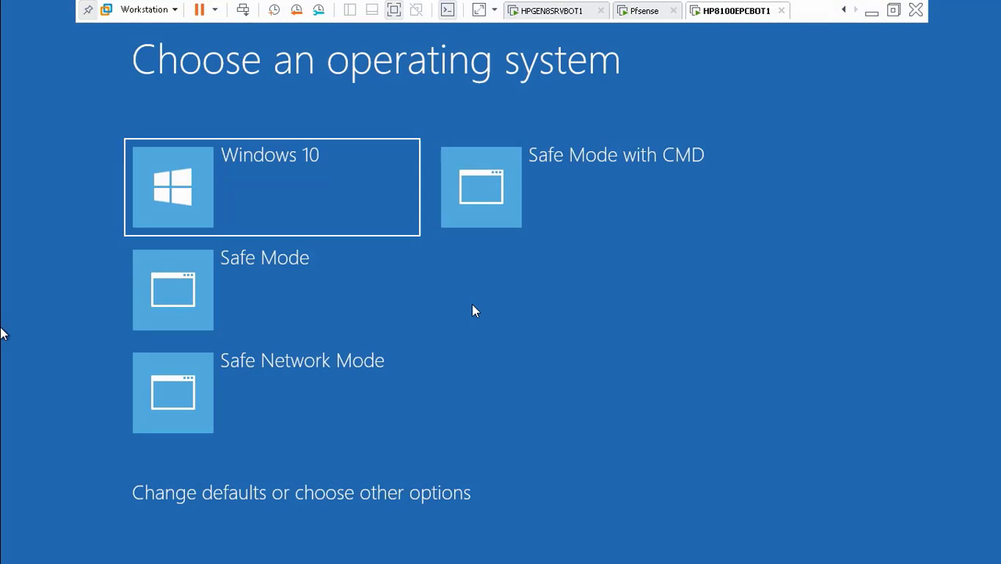
Boot the client into Windows 10, recheck the server's Squid log, then return to the client
left_click(243, 177)
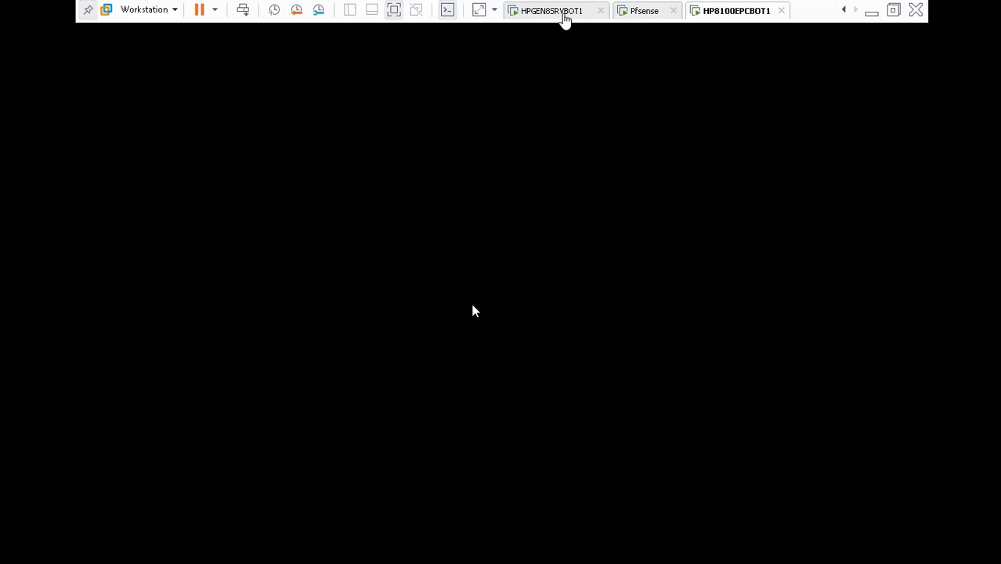
left_click(562, 17)
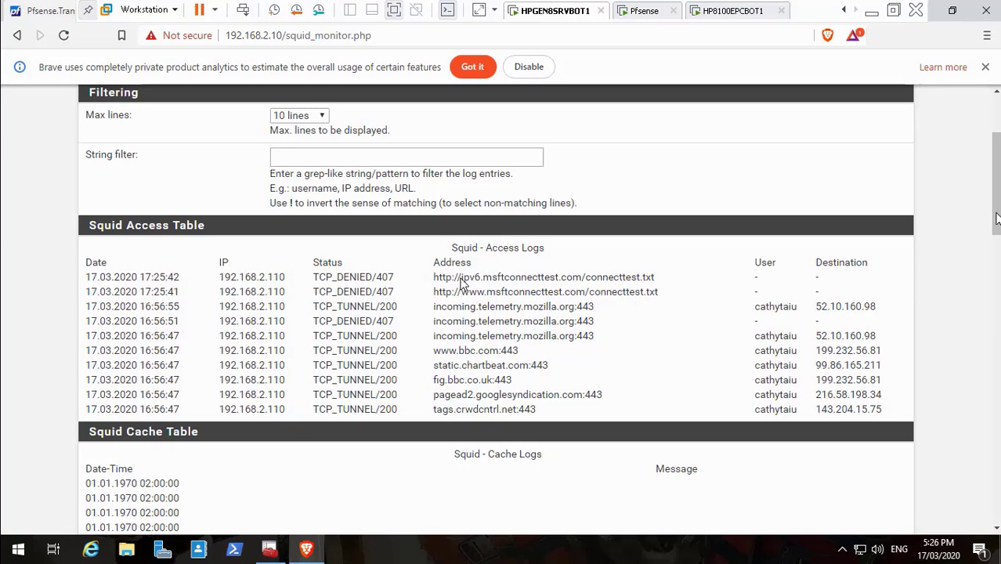
scroll(997, 257, "down", 2)
scroll(546, 237, "down", 3)
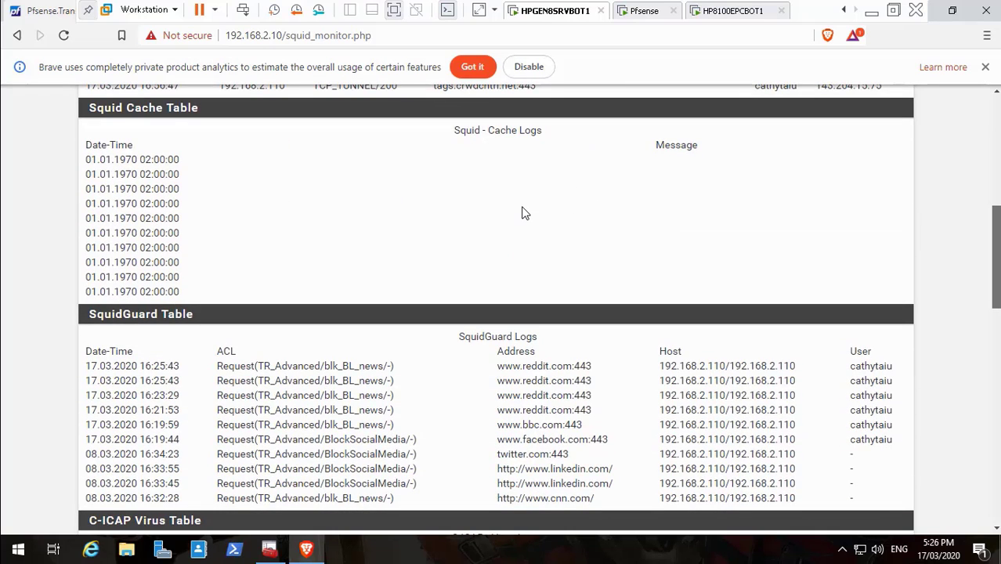
scroll(544, 189, "up", 9)
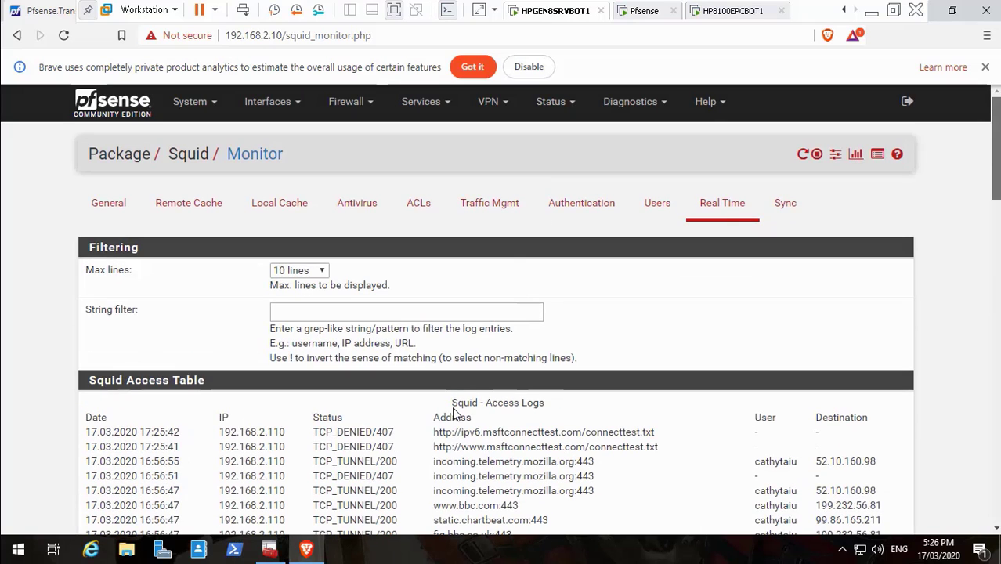
scroll(452, 407, "down", 2)
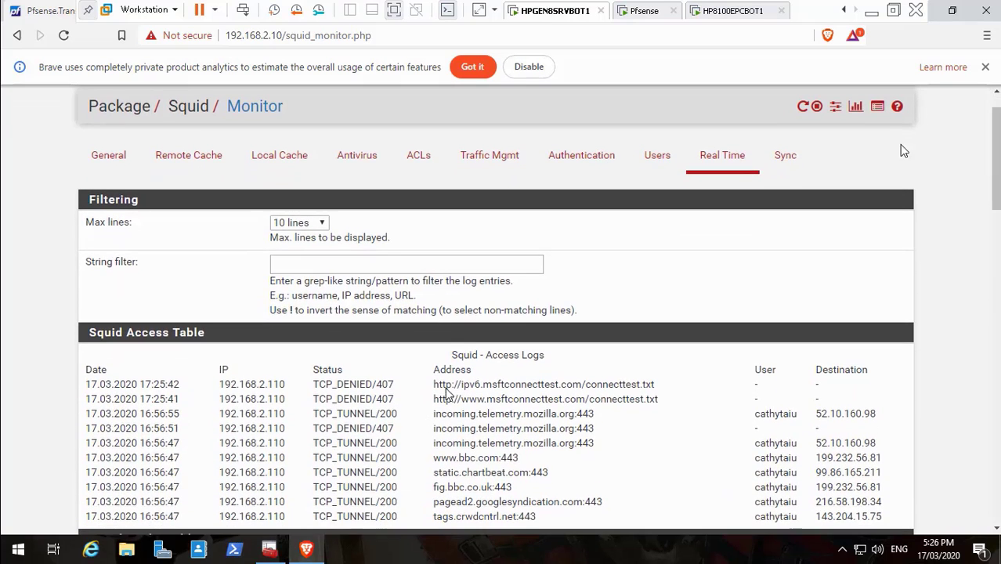
left_click(732, 11)
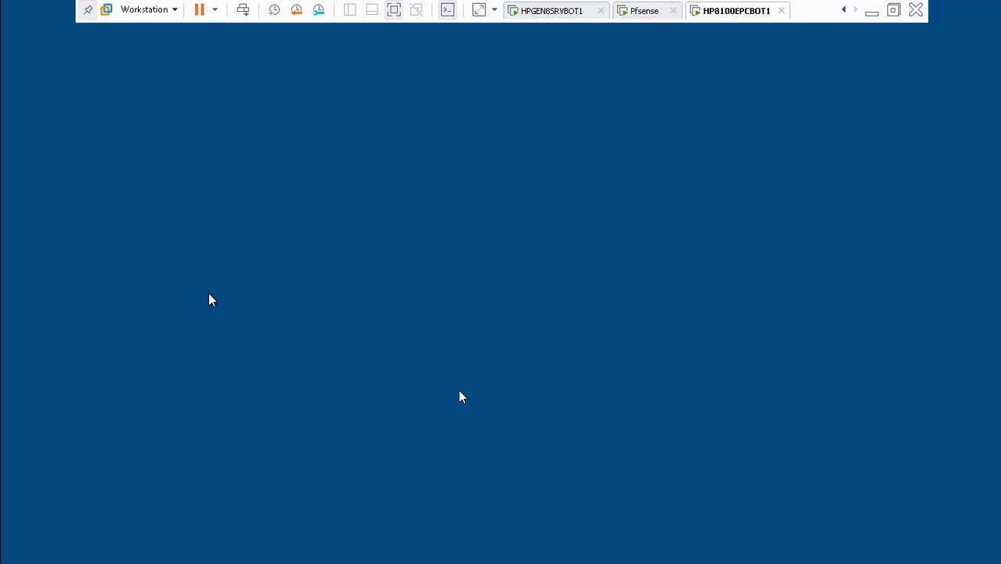
Sign in to the TRANSFORMERS domain on the Windows 10 client with the AI user's name and password
left_click(210, 300)
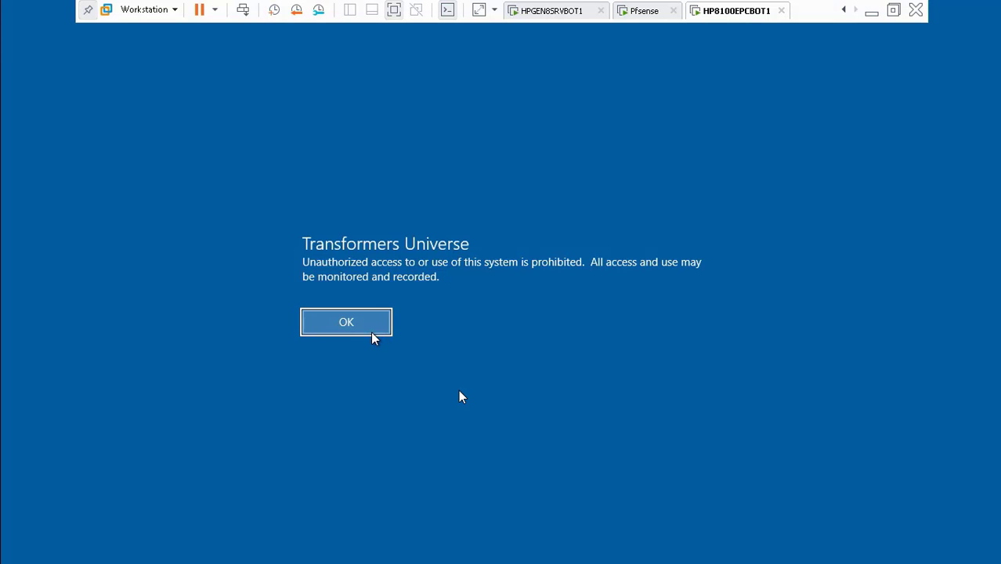
left_click(373, 335)
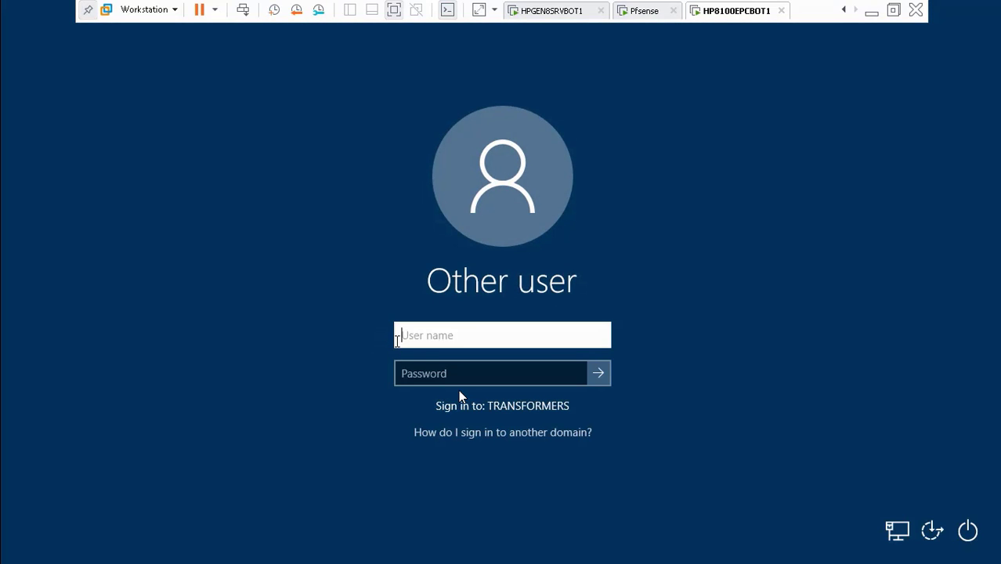
key("Tab")
type("*****")
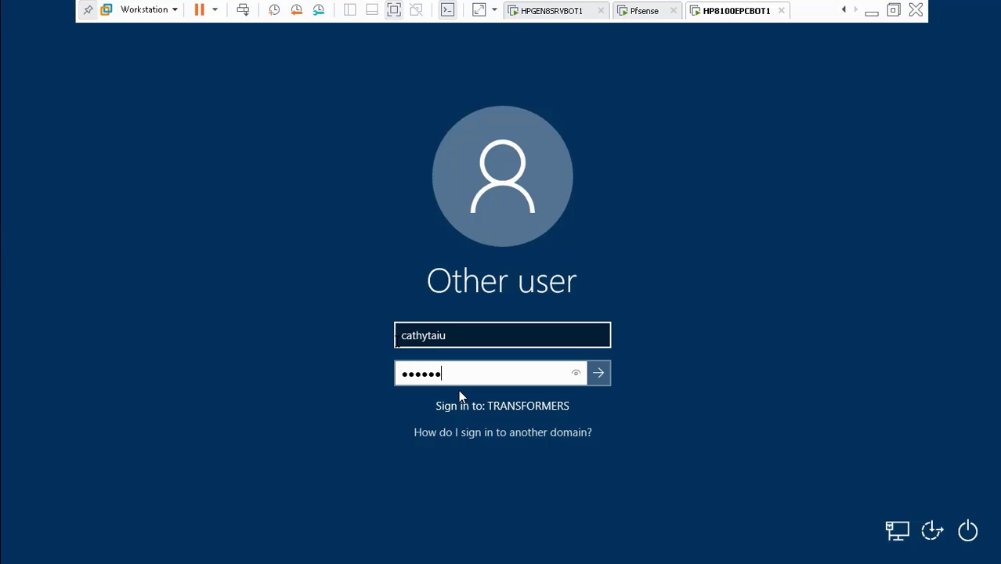
key("Return")
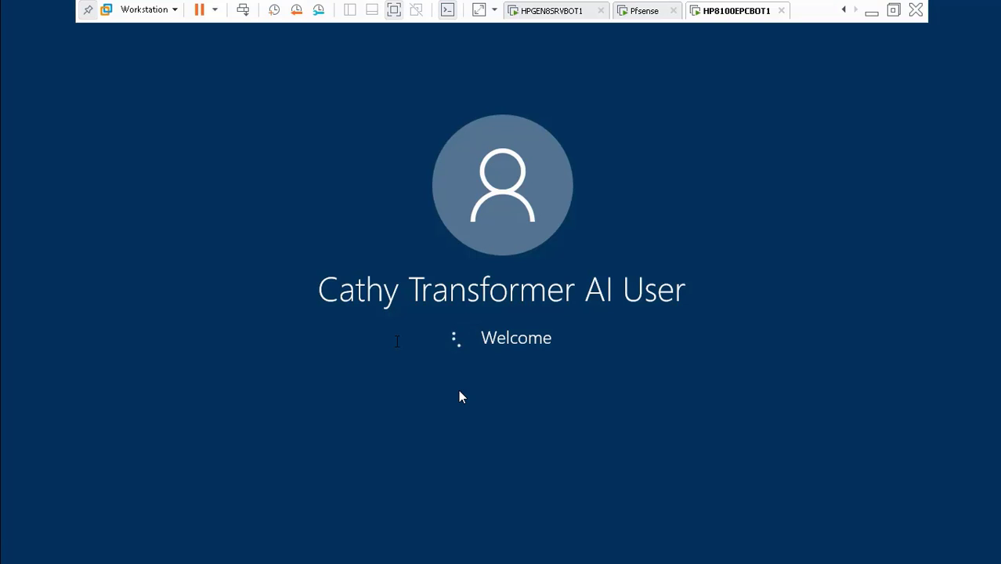
Bring up the server's Transformers Console listing the Cybertron AI Users accounts
mouse_move(420, 514)
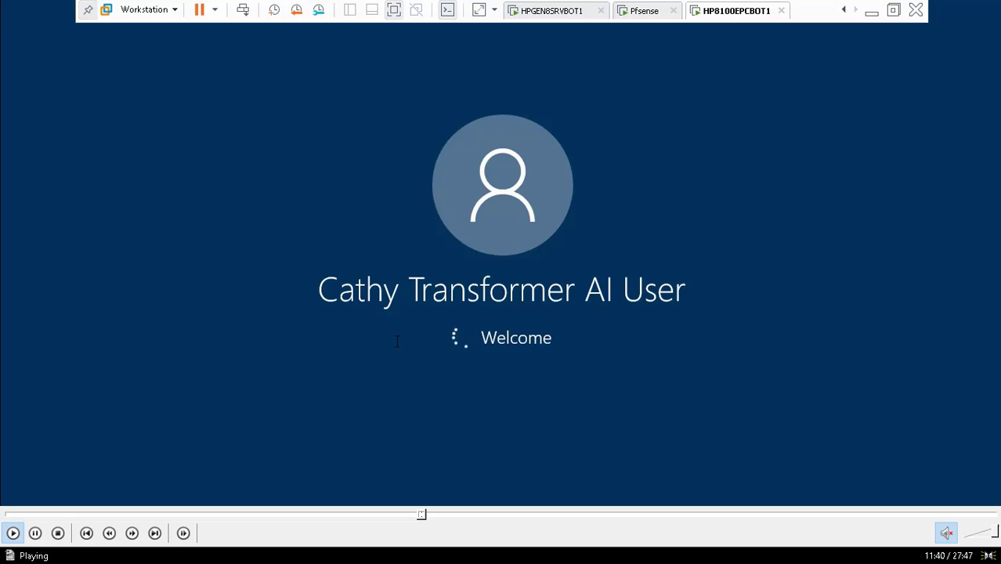
left_click(433, 515)
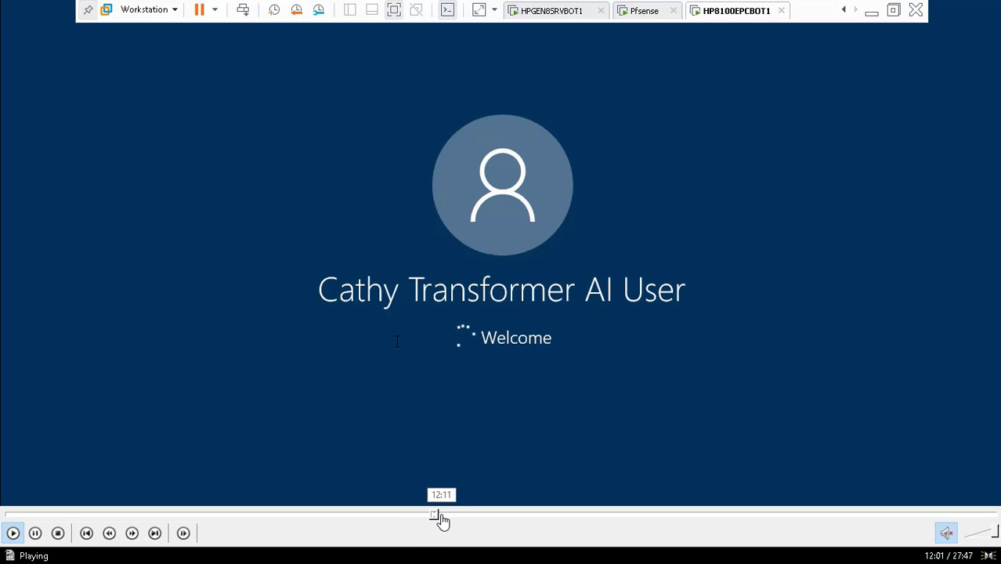
left_click(445, 514)
left_click(456, 514)
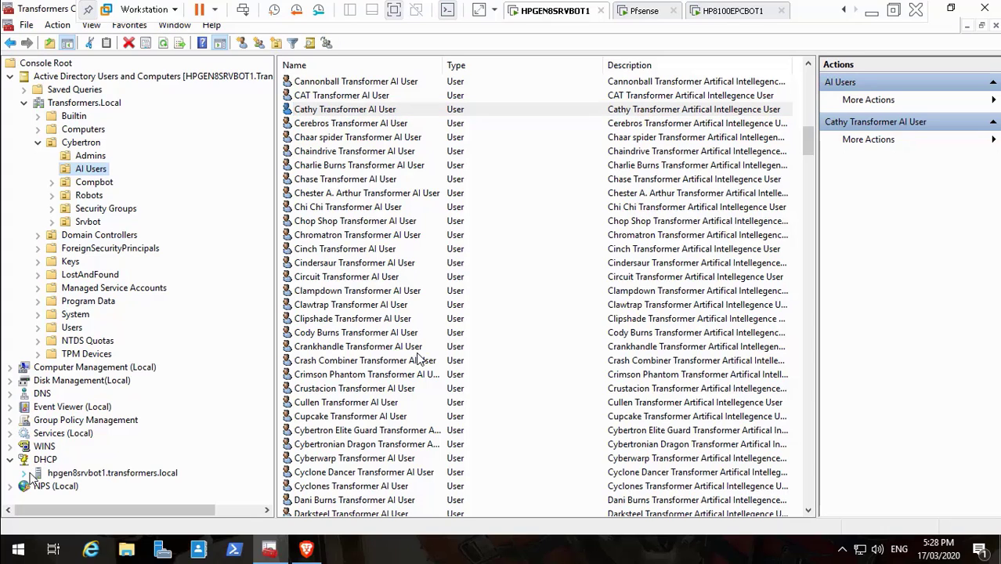
Expand DHCP server hpgen8srvbot1.transformers.local to show its IPv4 and IPv6 scopes, then return to the HP8100EPCBOT1 client
left_click(26, 473)
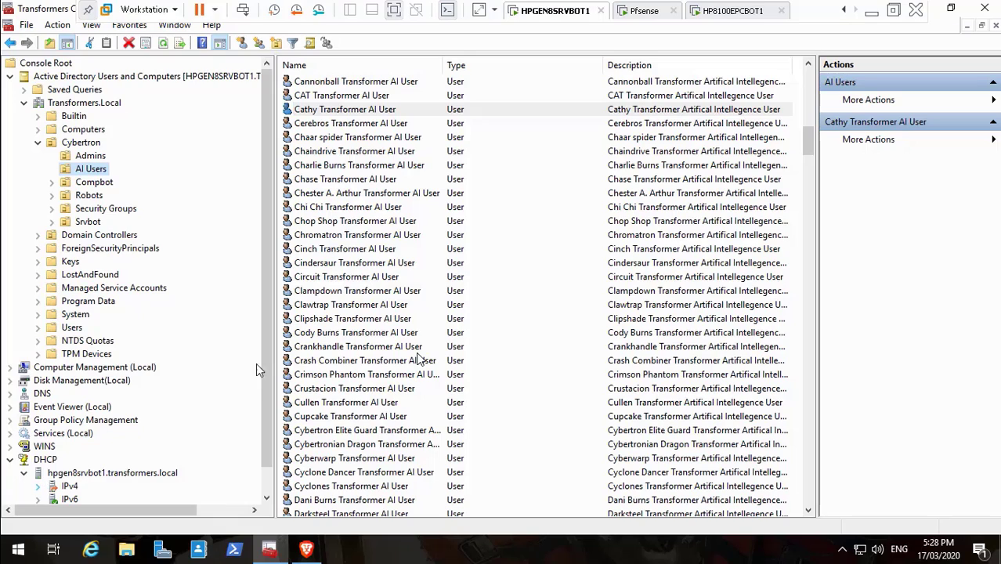
scroll(269, 490, "down", 1)
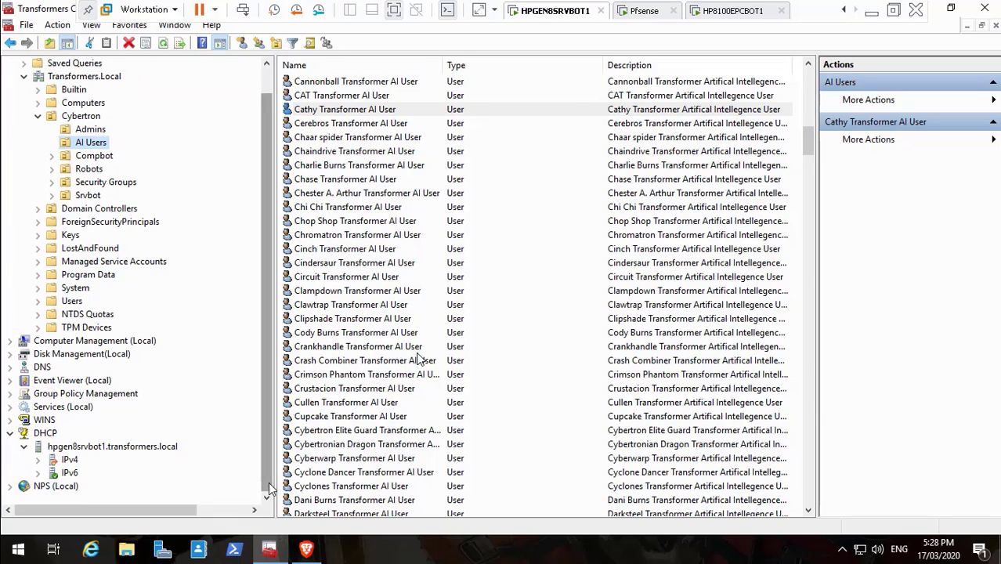
left_click(744, 12)
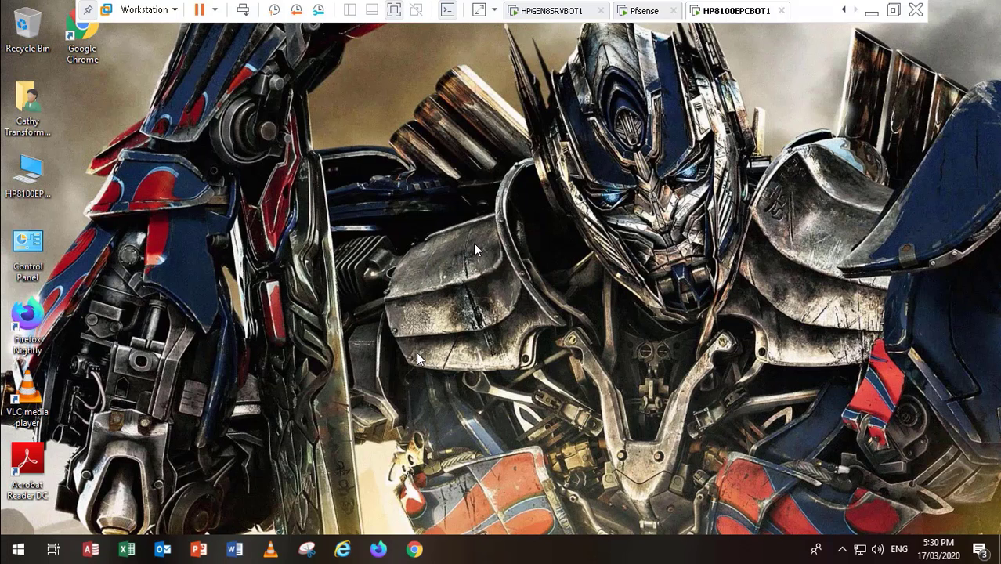
Review the Squid Real Time access table on the server VM, then return to the HP8100EPCBOT1 client
left_click(557, 14)
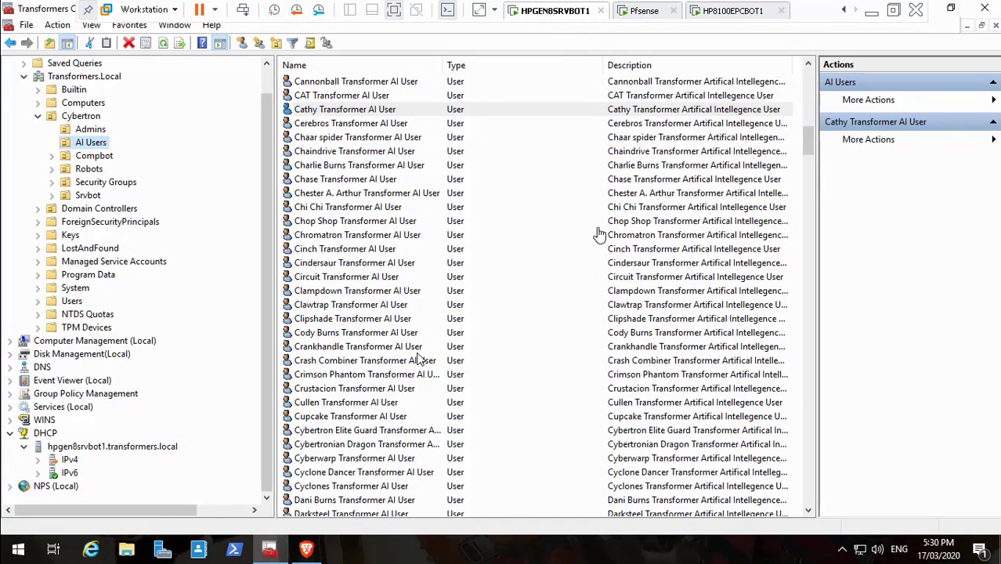
left_click(306, 553)
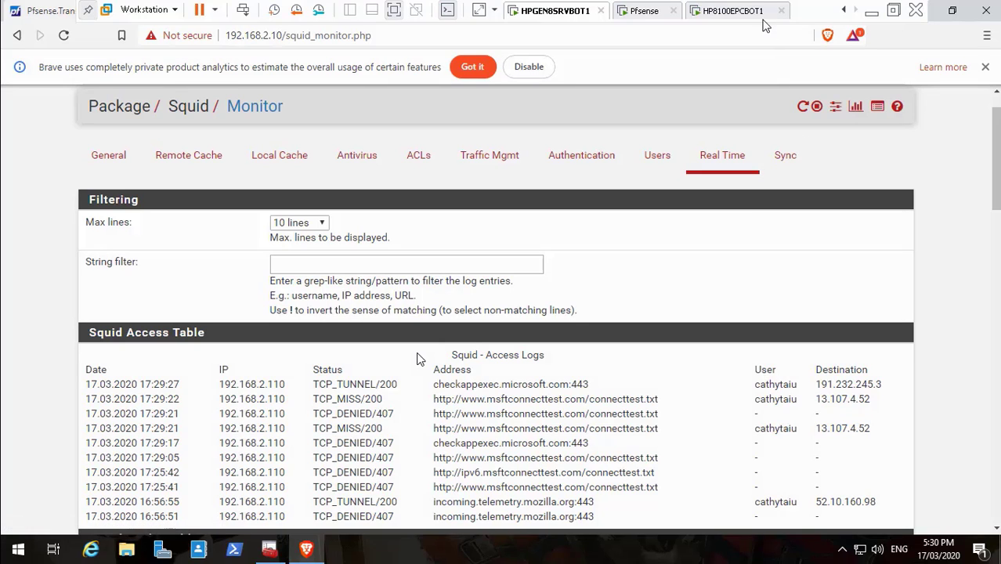
left_click(736, 11)
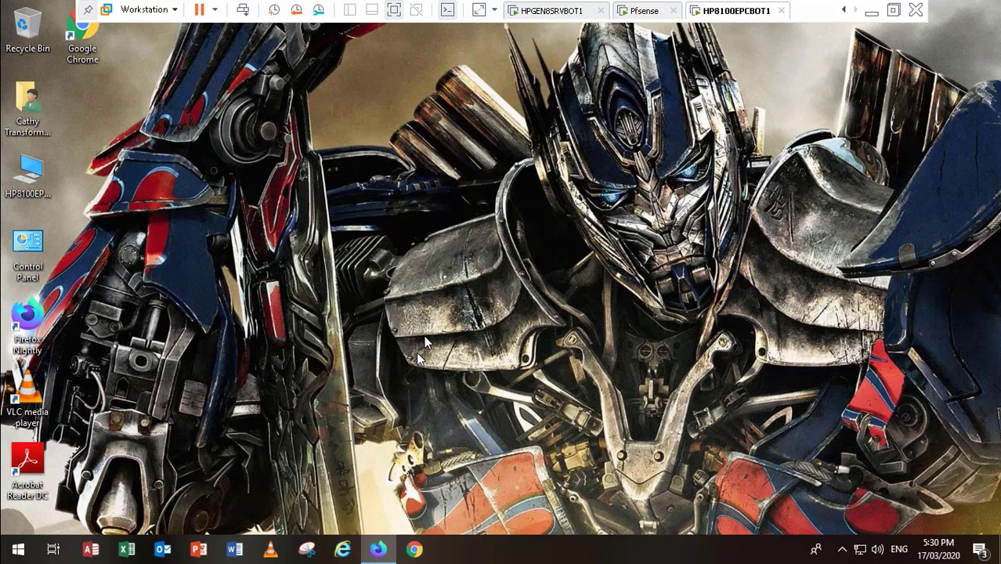
left_click(570, 10)
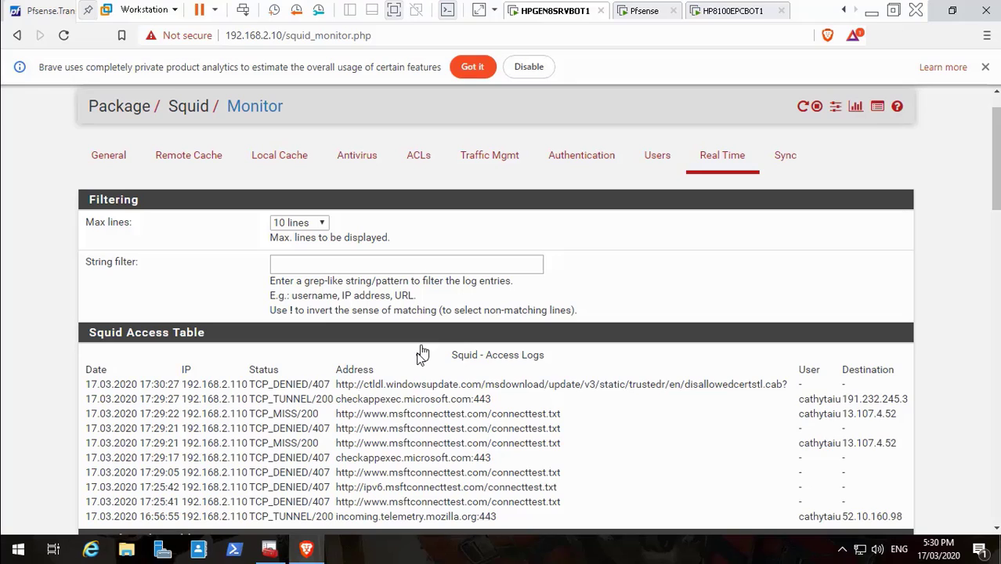
left_click(717, 10)
Launch Firefox and authenticate to the 192.168.2.10:3128 proxy with the domain user's name and password
left_click(384, 551)
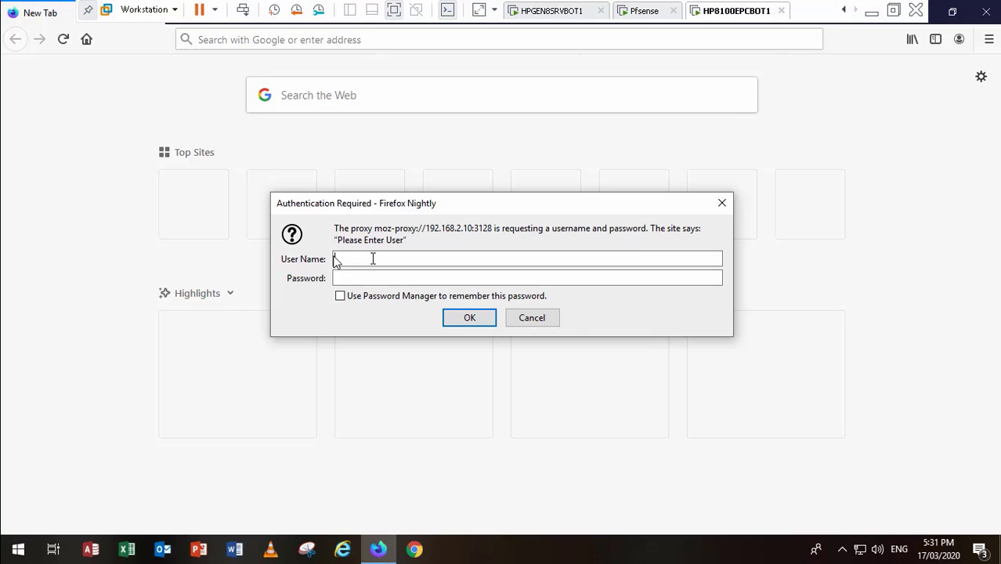
key("Tab")
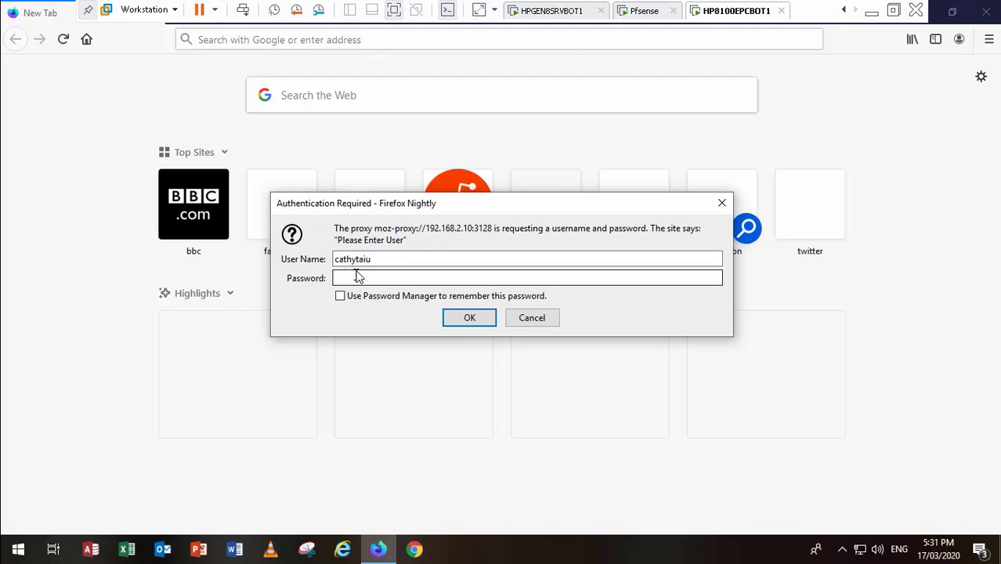
type("••••")
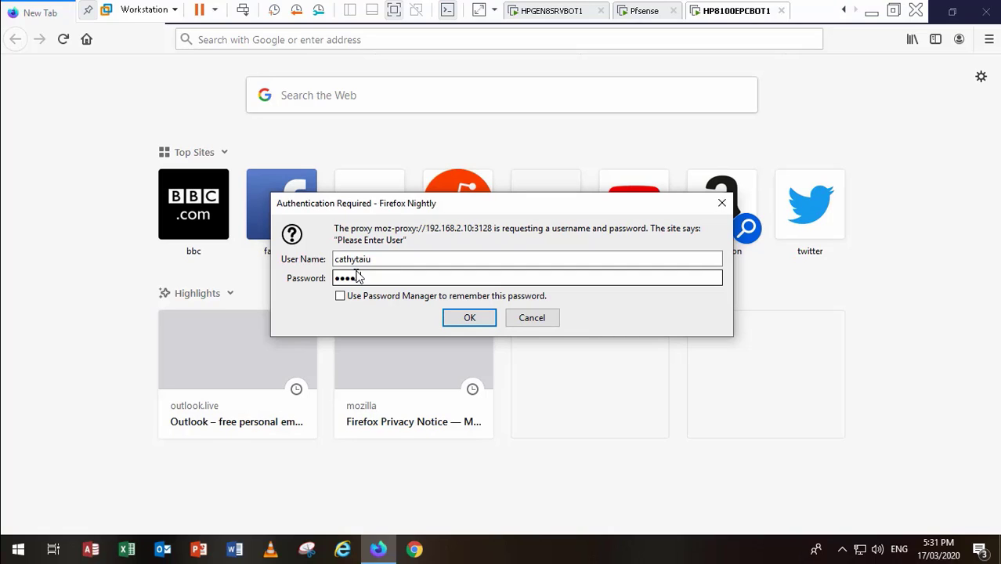
type("•••••")
left_click(470, 319)
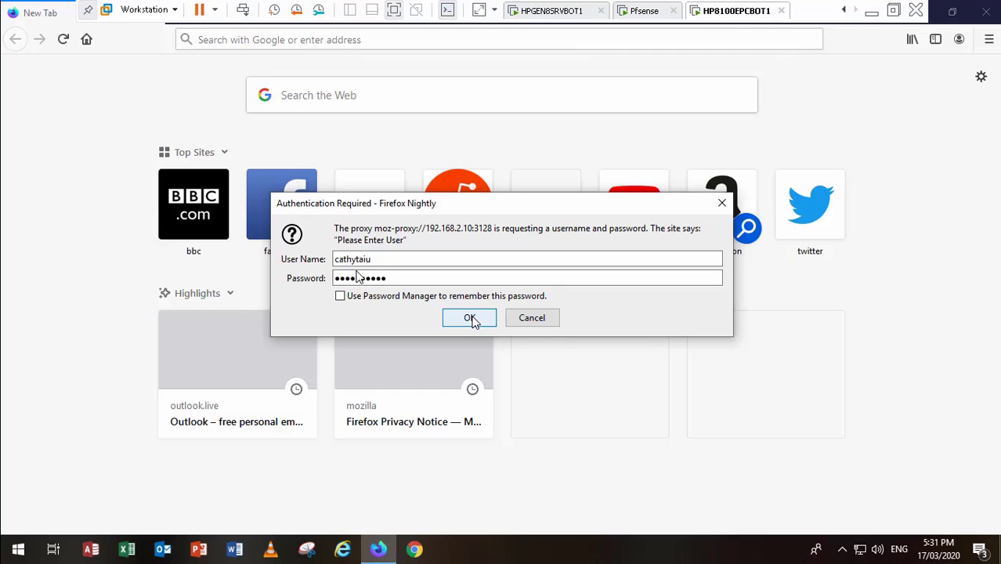
left_click(472, 322)
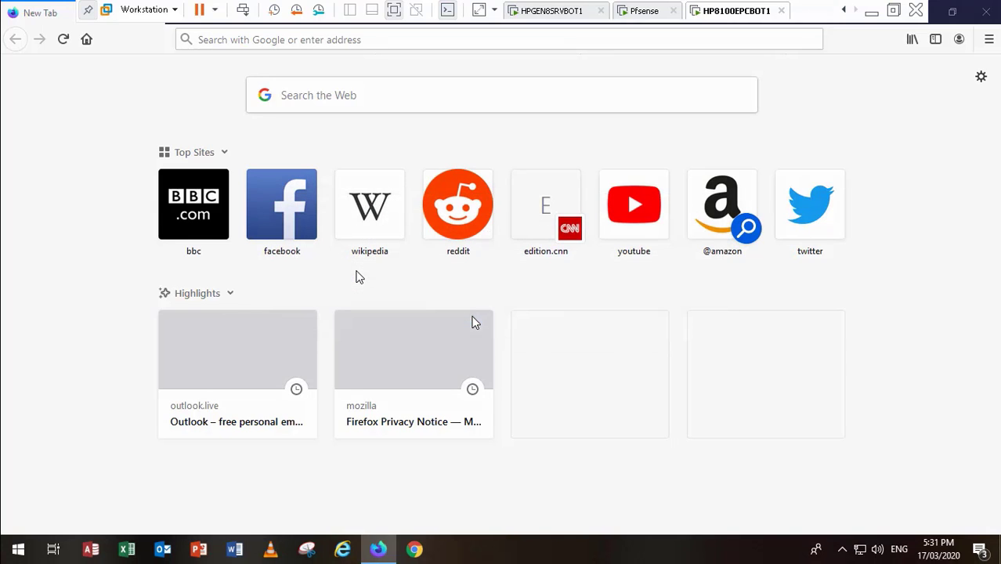
Highlight the domain user name on the newest Squid log entry, then return to the client's Firefox
left_click(564, 13)
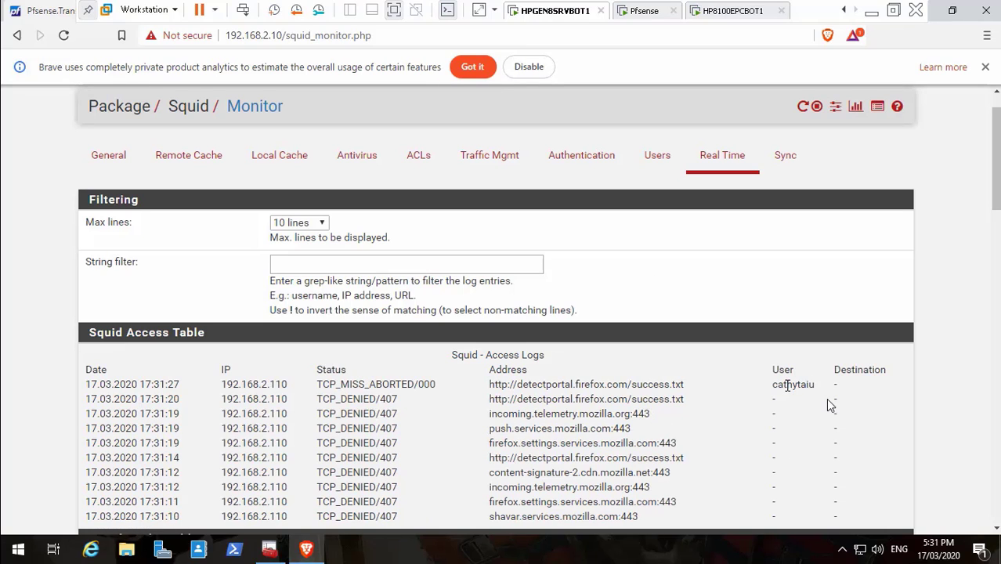
double_click(800, 386)
left_click(724, 12)
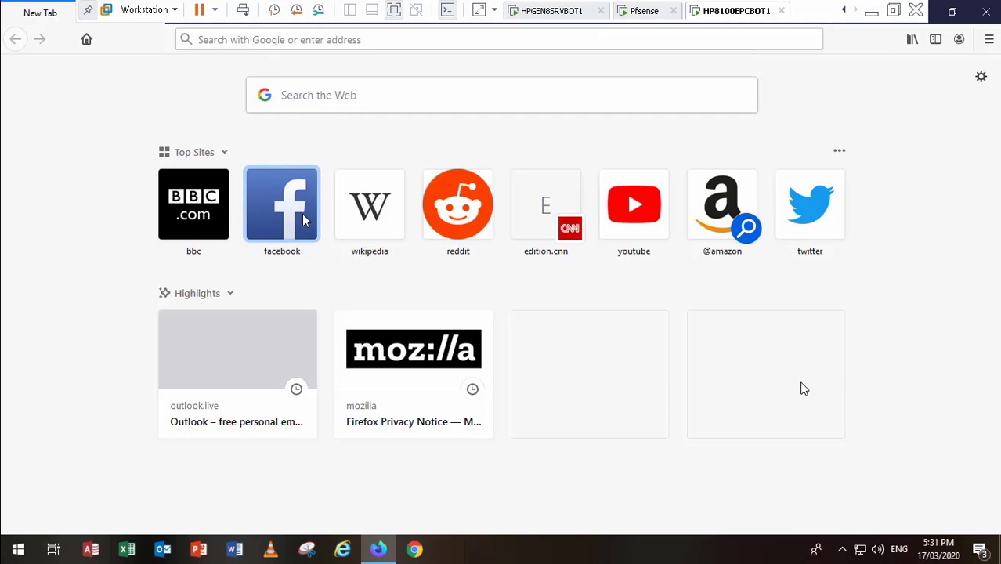
left_click(553, 11)
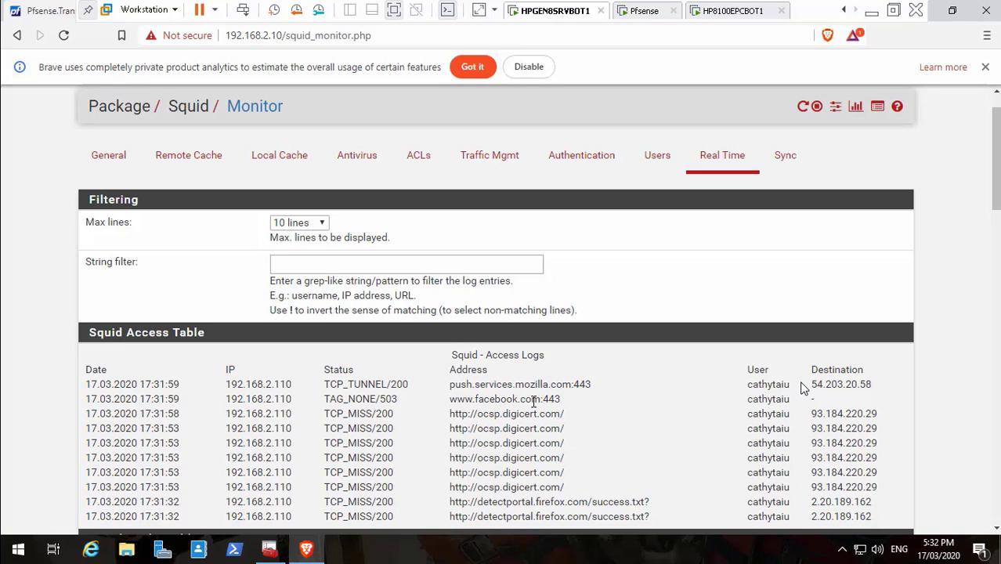
left_click(722, 11)
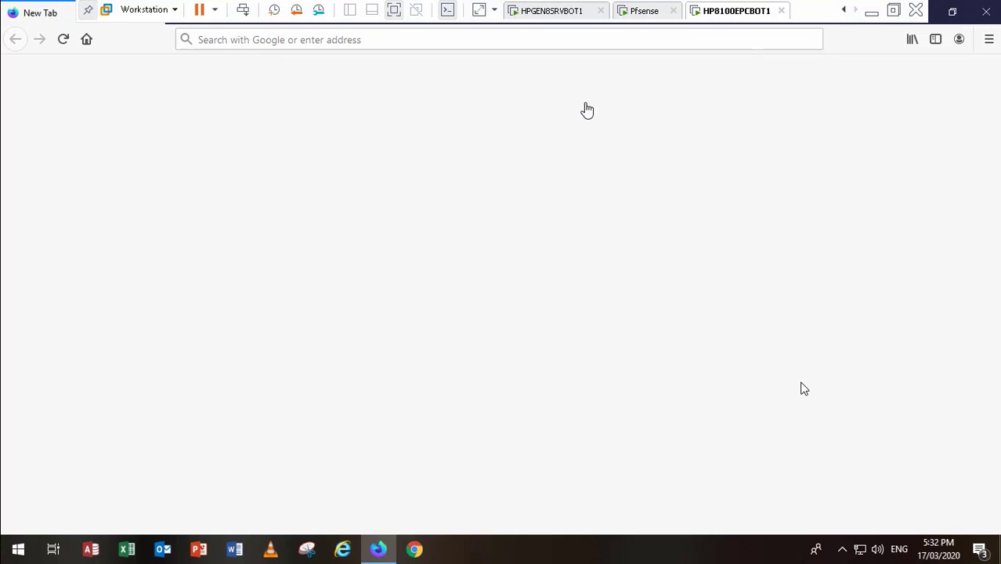
left_click(556, 14)
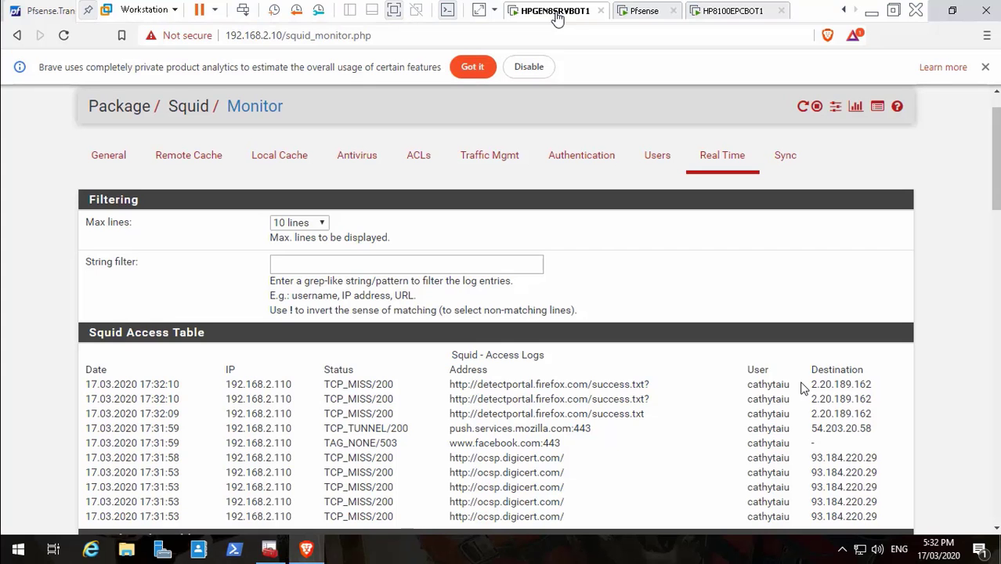
left_click(733, 14)
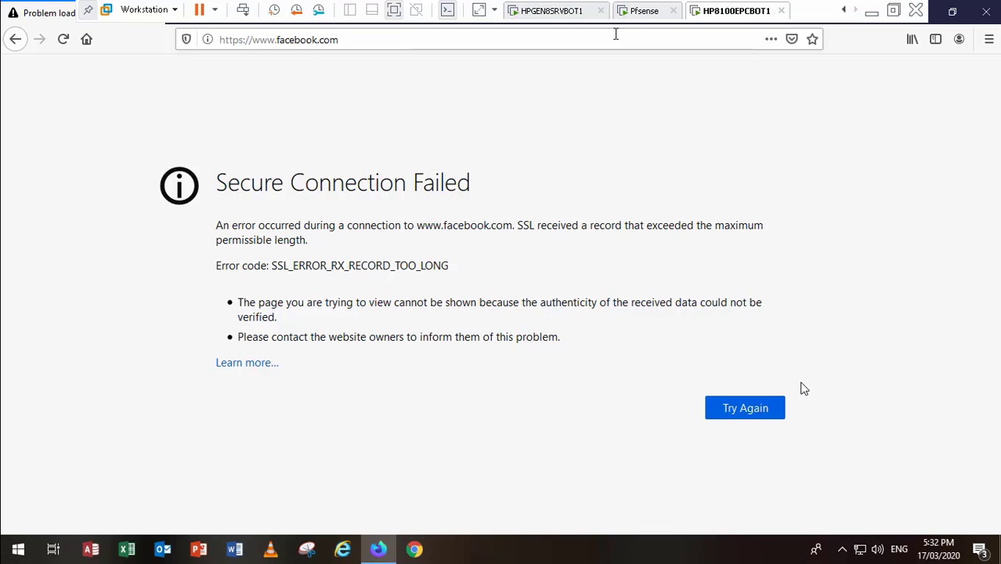
left_click(573, 14)
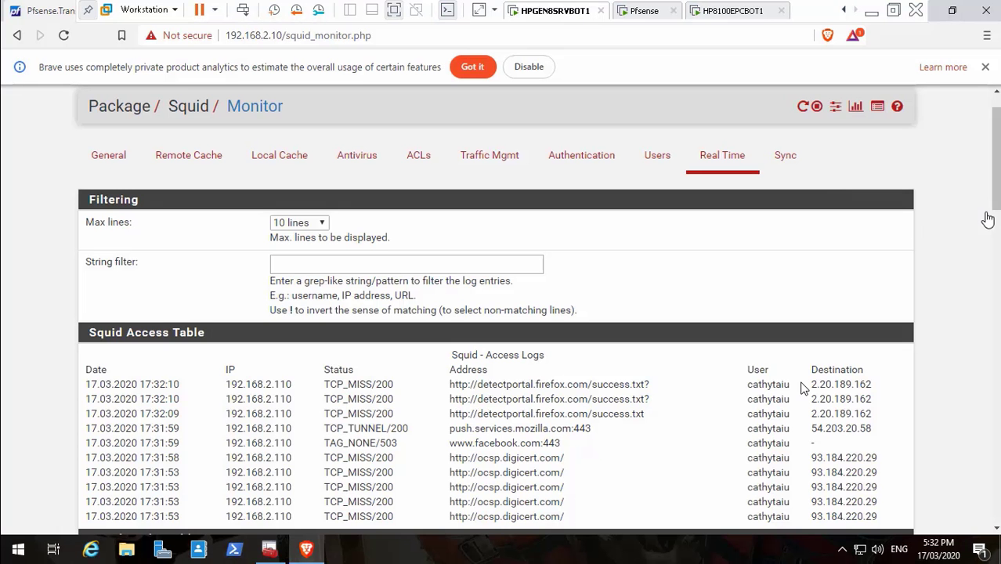
scroll(802, 389, "down", 2)
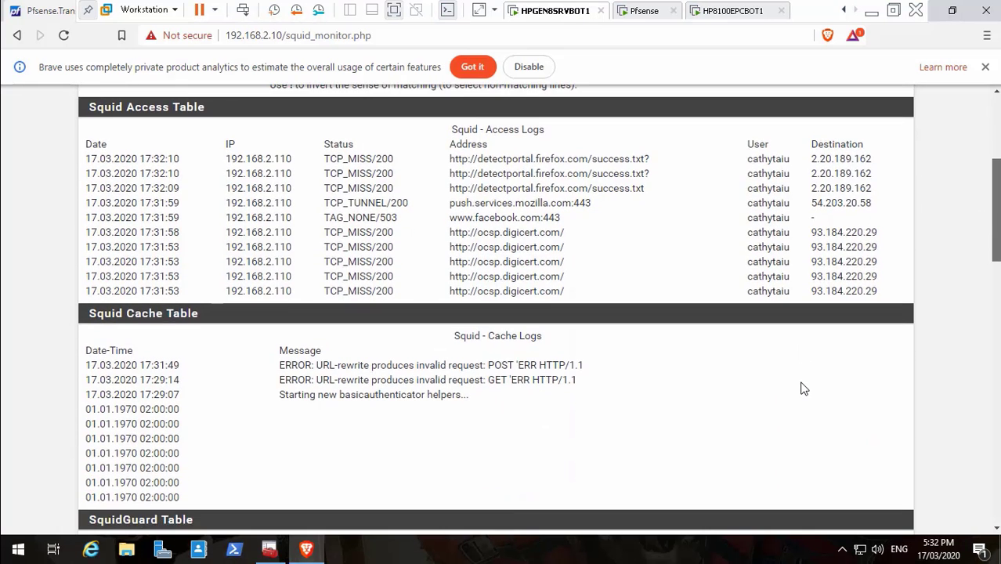
scroll(802, 388, "down", 2)
scroll(802, 389, "down", 1)
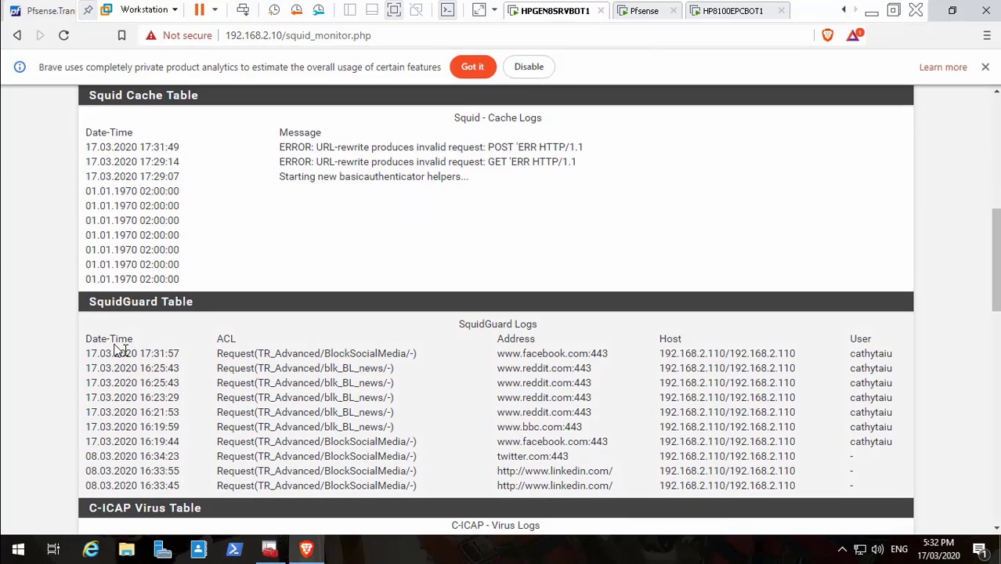
left_click_drag(90, 353, 890, 353)
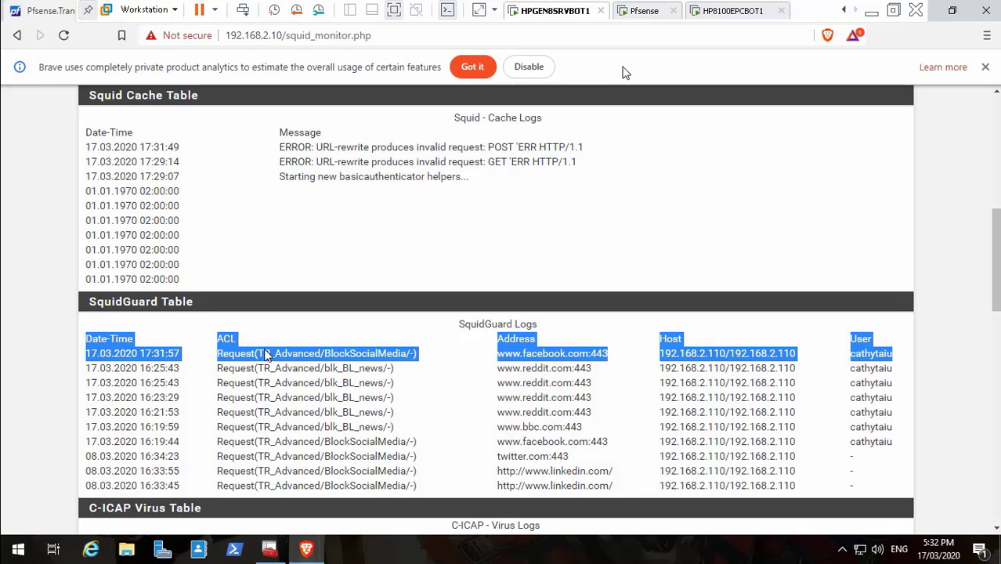
mouse_move(64, 552)
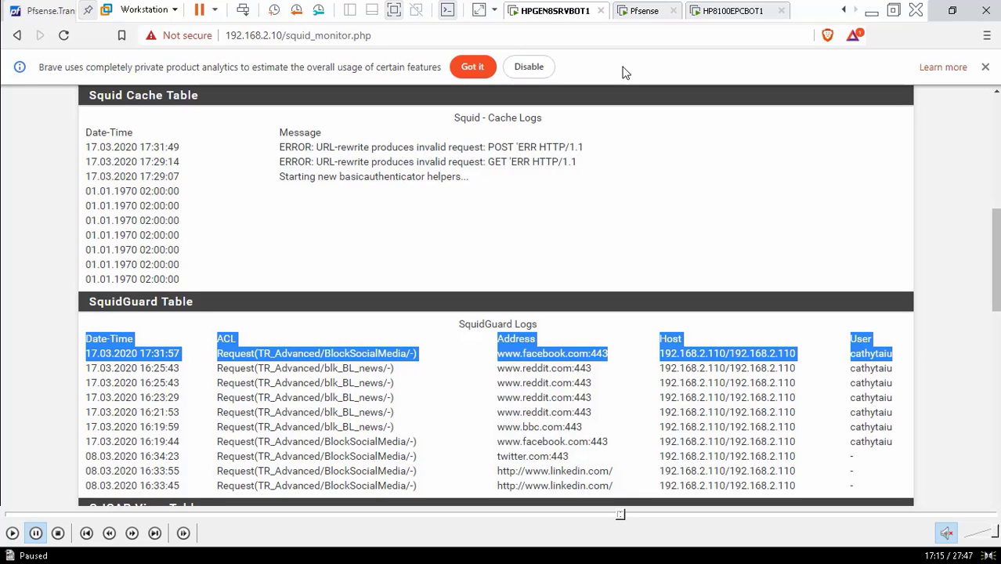
left_click(12, 532)
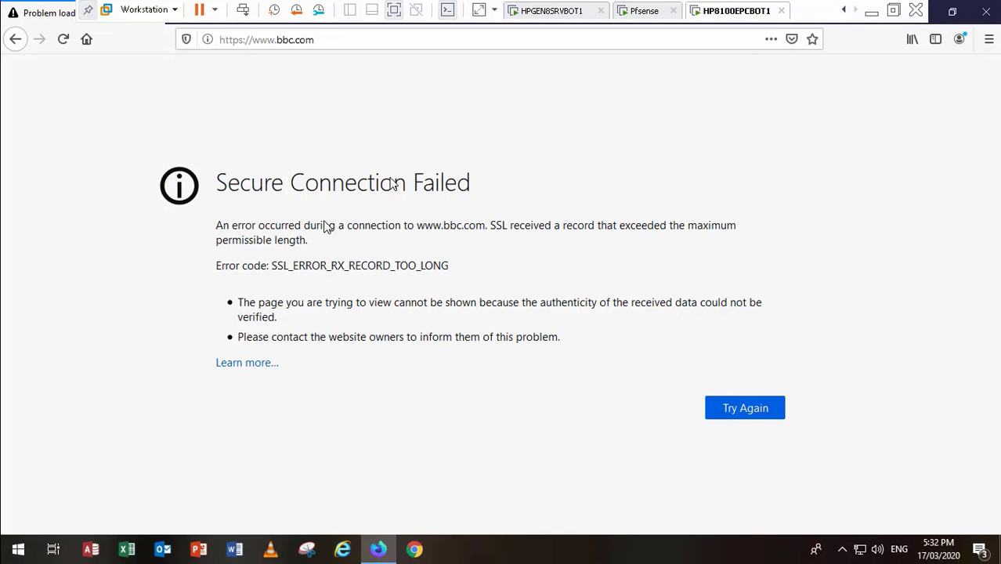
left_click(558, 17)
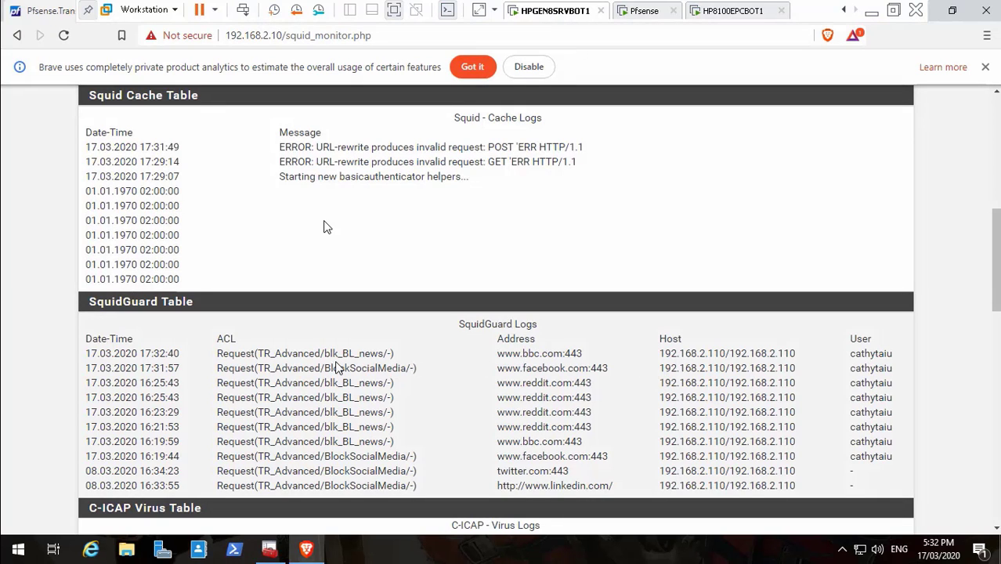
left_click_drag(325, 353, 387, 353)
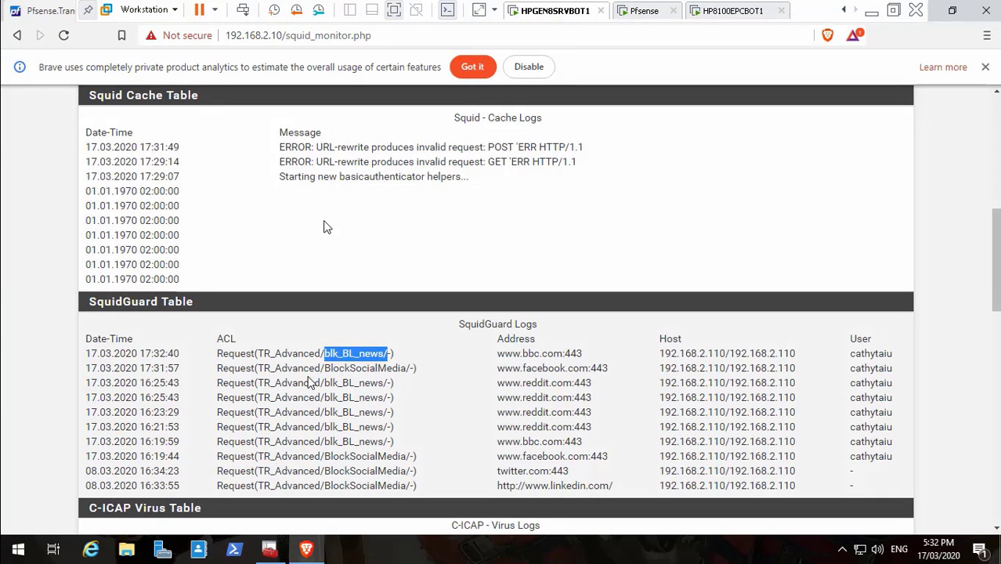
left_click_drag(325, 367, 407, 367)
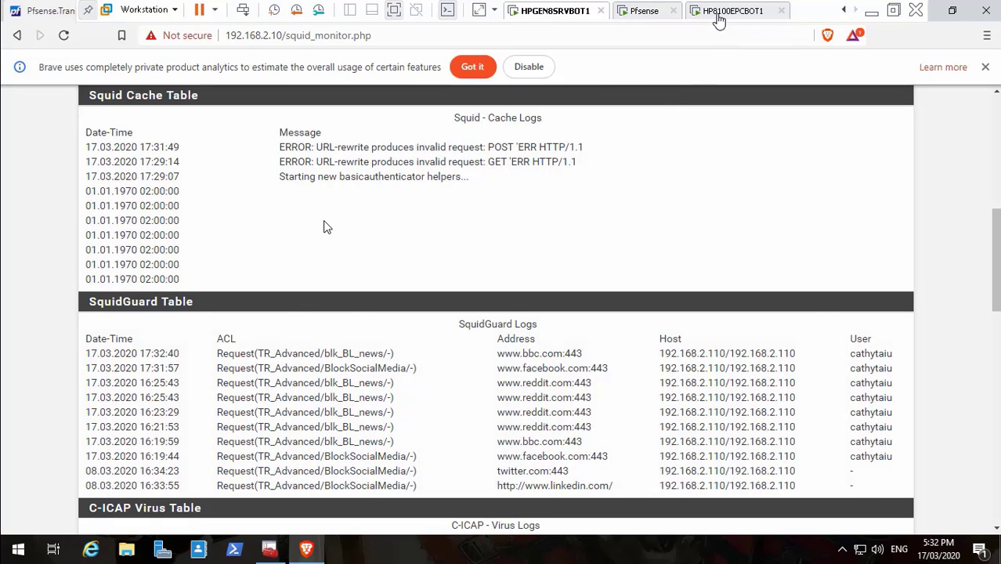
Open youtube.com from the client's address-bar suggestions through the proxy
left_click(719, 17)
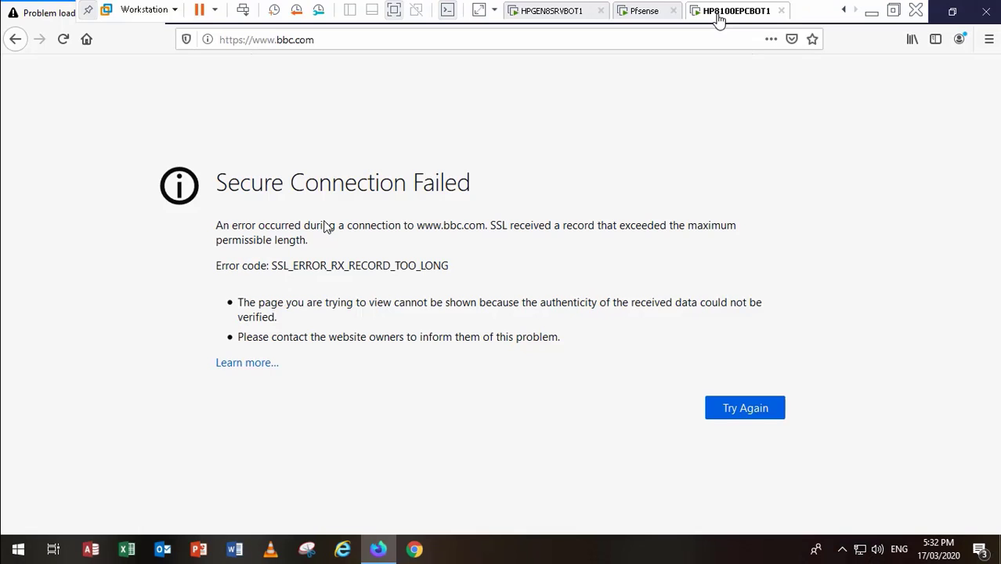
left_click(381, 43)
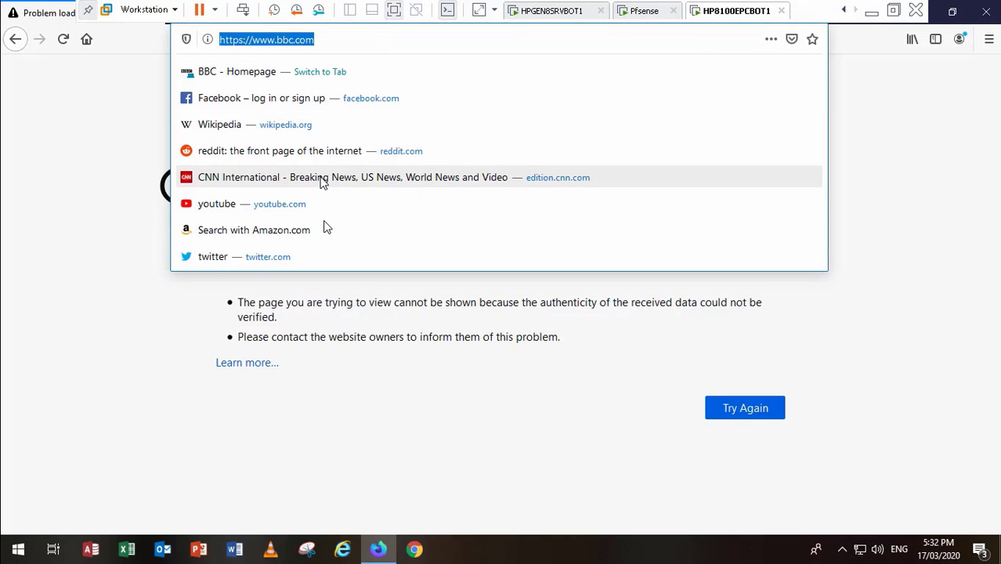
left_click(319, 204)
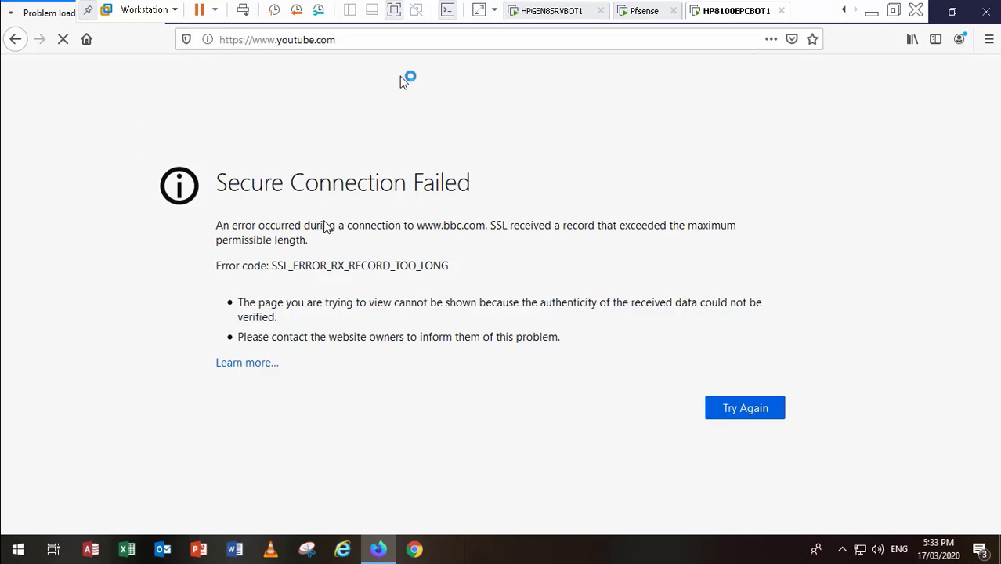
left_click(528, 10)
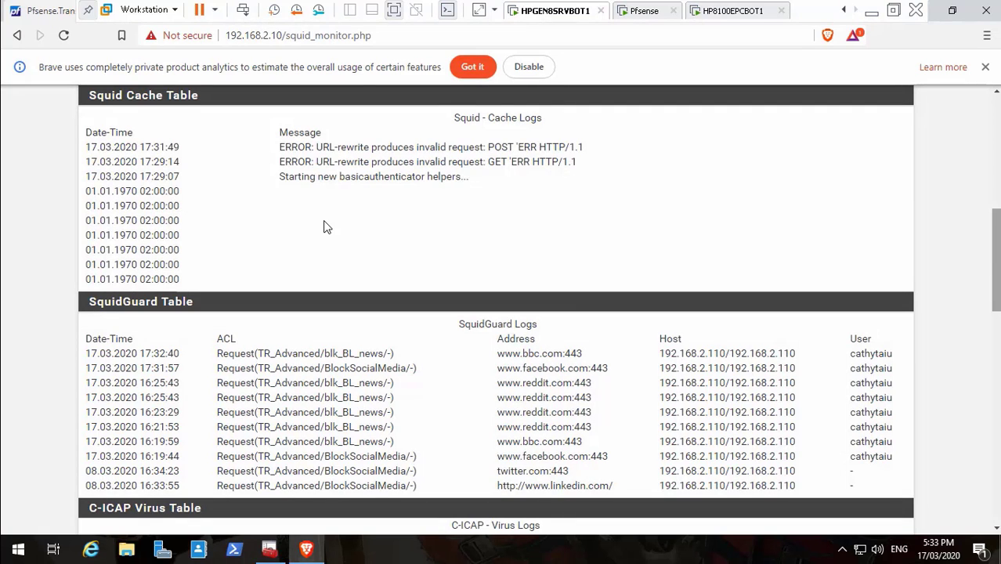
Check YouTube loading on the client and scan the server's Squid real-time log
scroll(327, 227, "up", 6)
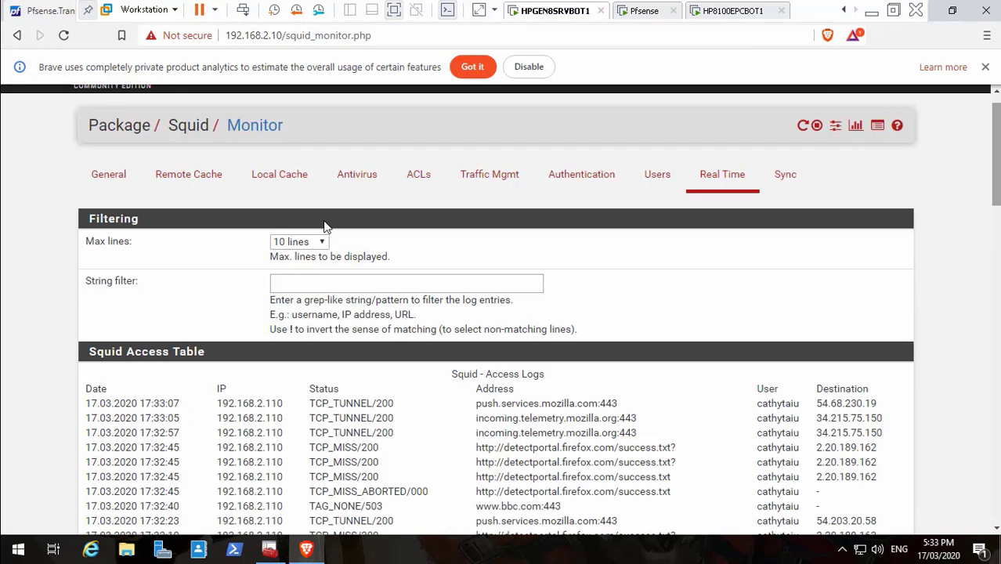
left_click(739, 11)
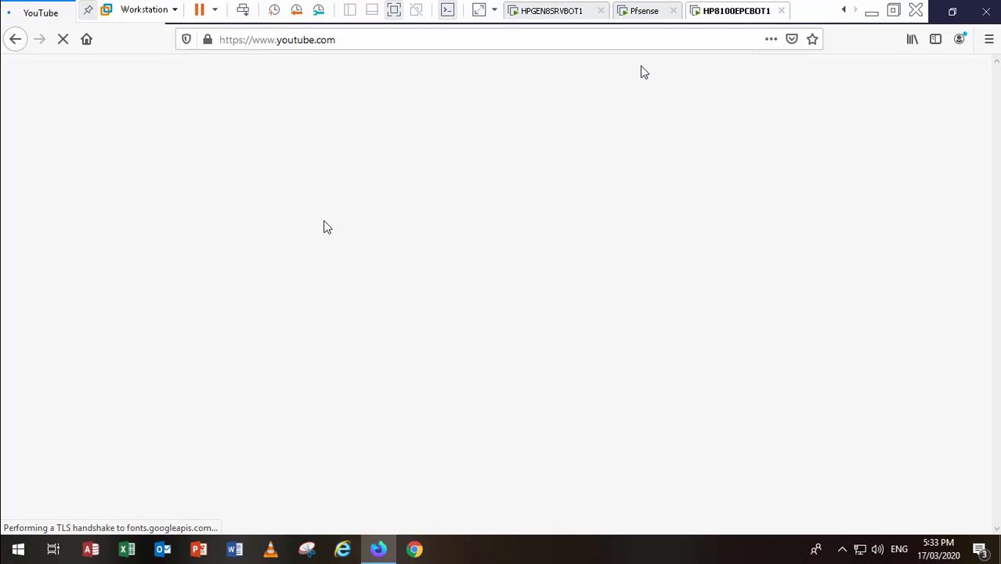
left_click(576, 10)
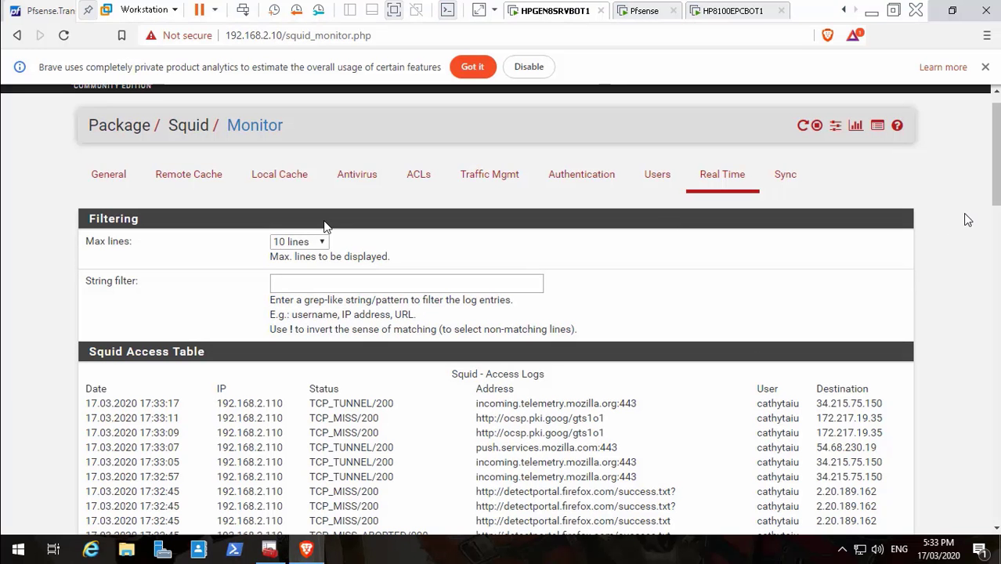
scroll(326, 226, "down", 3)
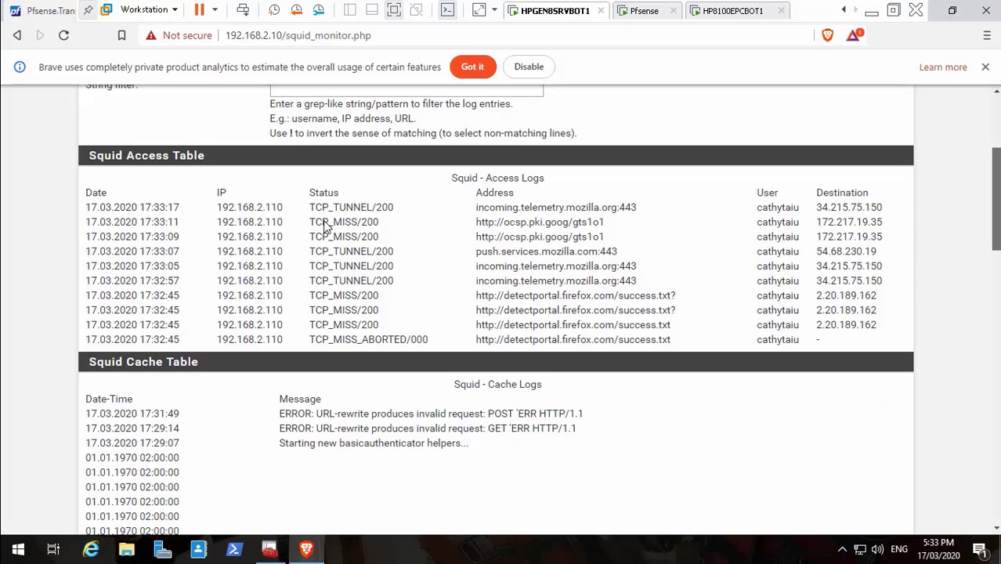
scroll(327, 226, "down", 5)
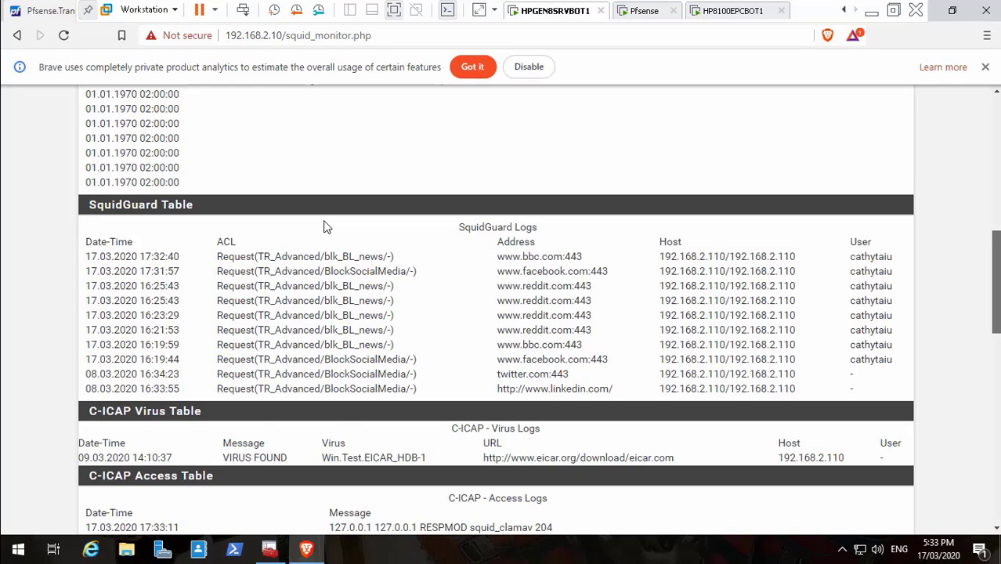
scroll(327, 226, "up", 10)
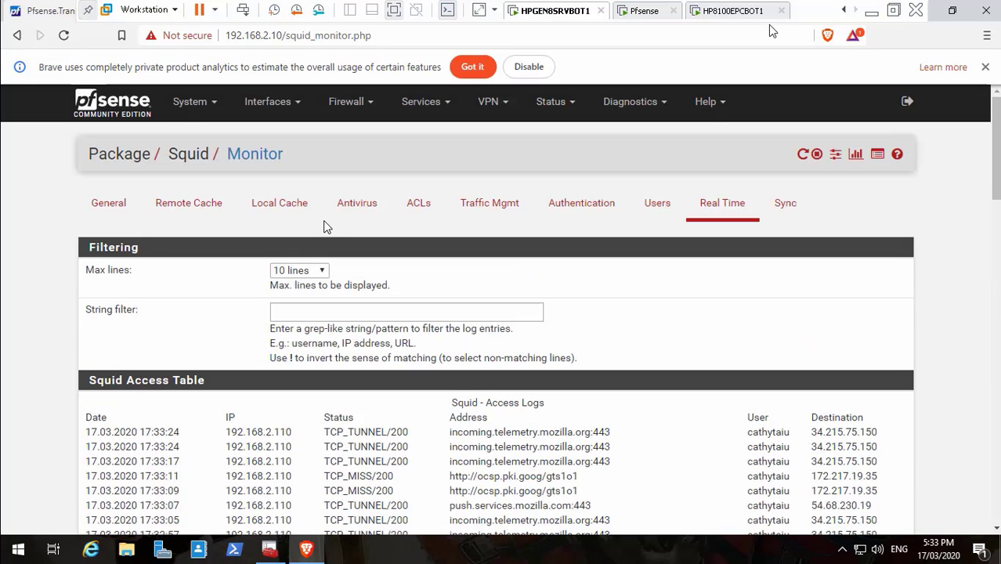
left_click(732, 14)
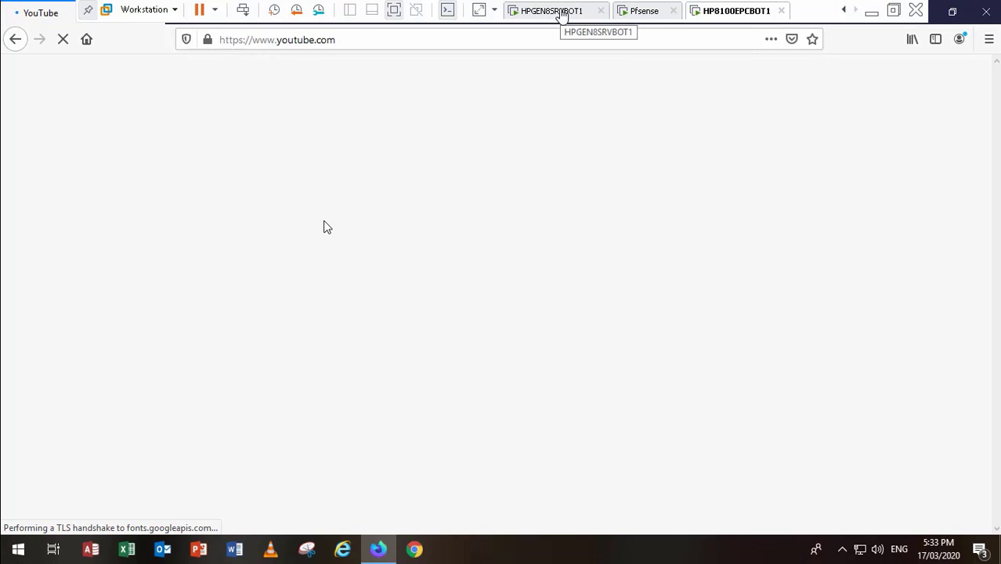
Highlight the blk_BL_news and BlockSocialMedia categories and the authenticated user name in the SquidGuard log
left_click(557, 11)
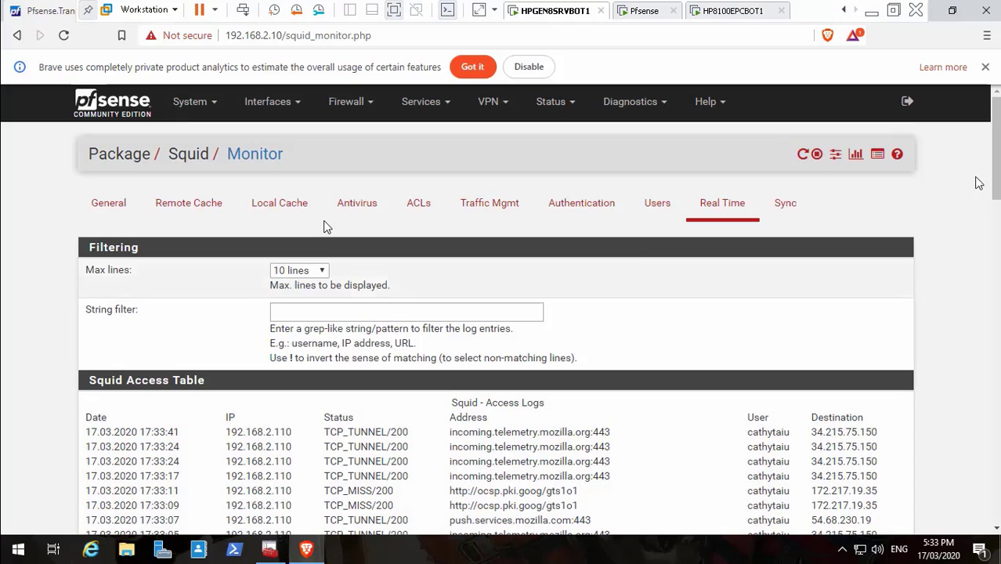
scroll(323, 222, "down", 3)
scroll(326, 227, "down", 5)
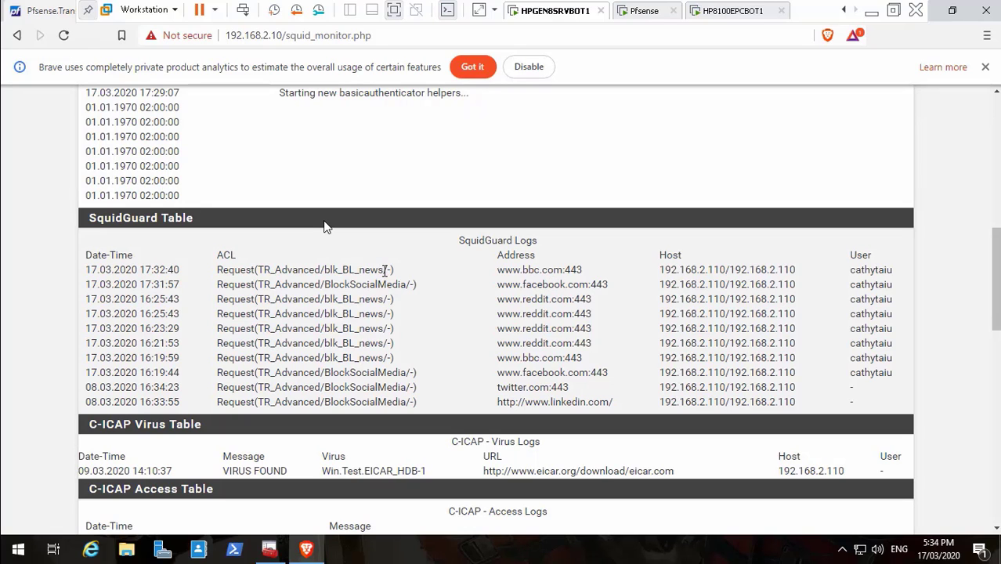
left_click_drag(385, 270, 325, 269)
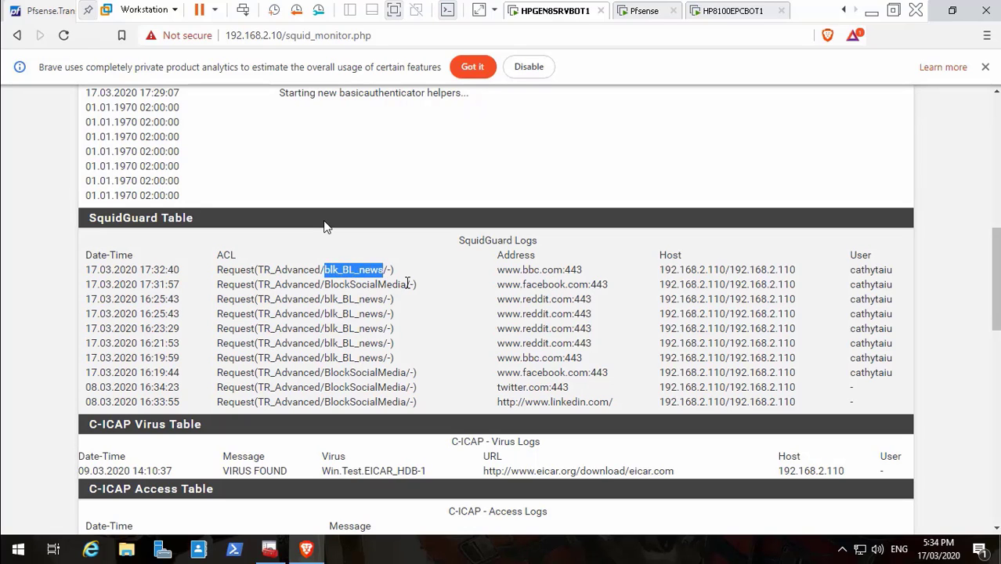
left_click_drag(407, 283, 327, 285)
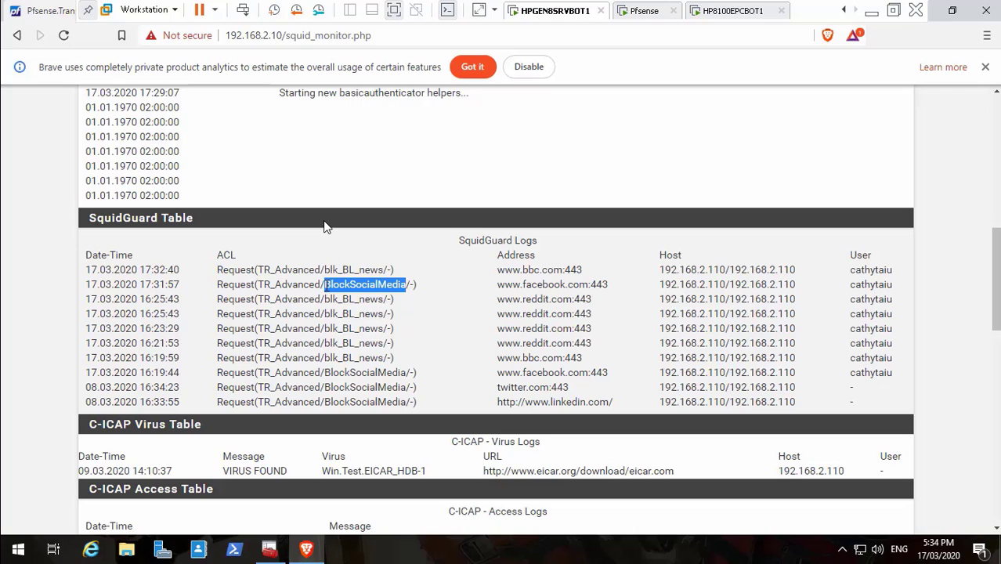
left_click_drag(851, 271, 906, 276)
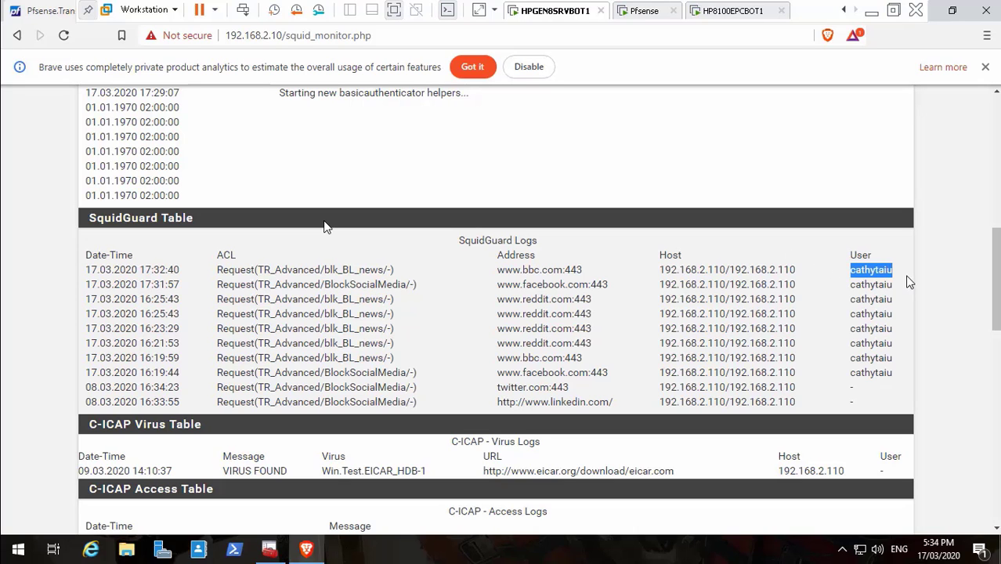
left_click_drag(996, 313, 862, 170)
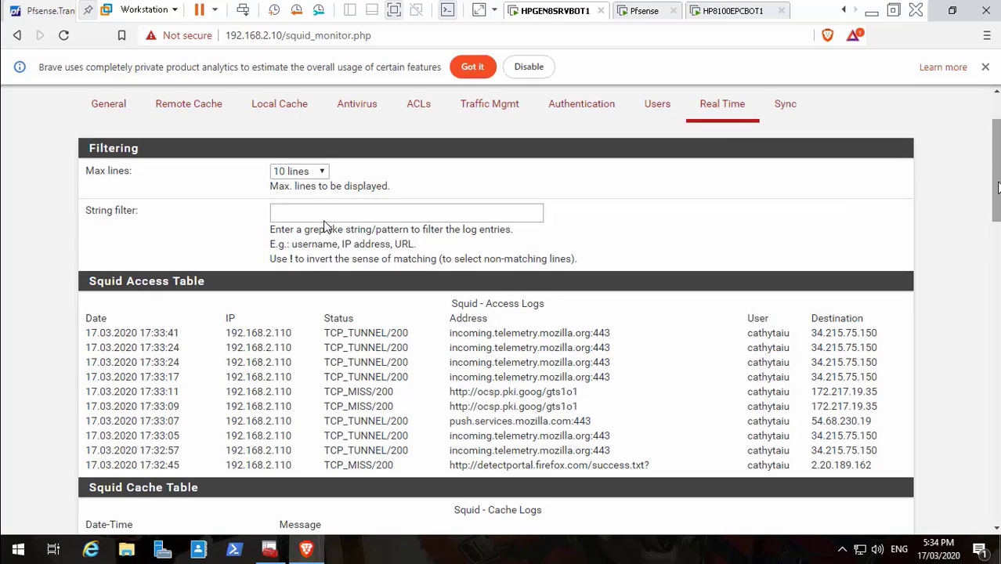
scroll(998, 186, "up", 1)
Open SquidGuard's TR_Advanced Groups ACL and expand its Target Rules List categories
left_click(442, 105)
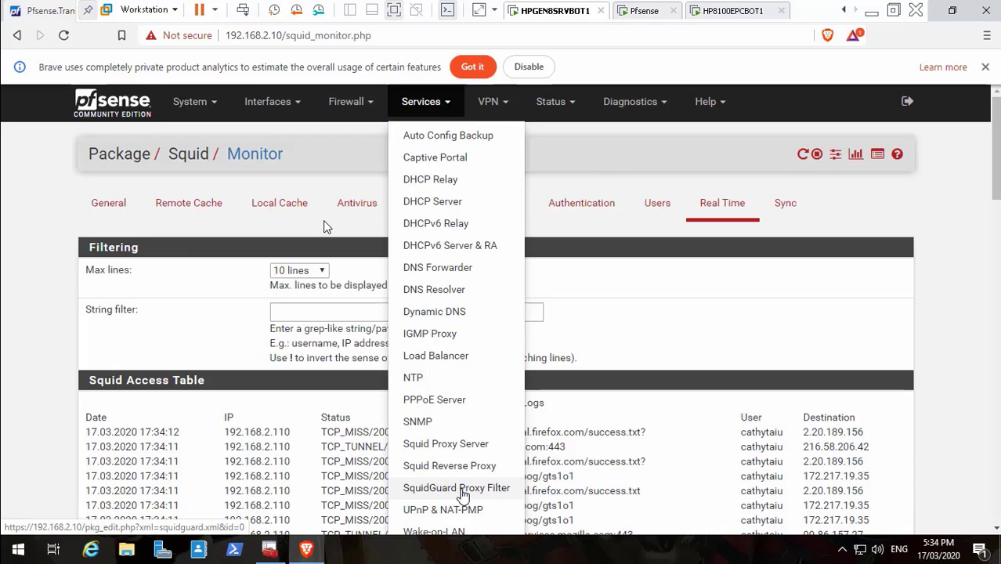
left_click(462, 489)
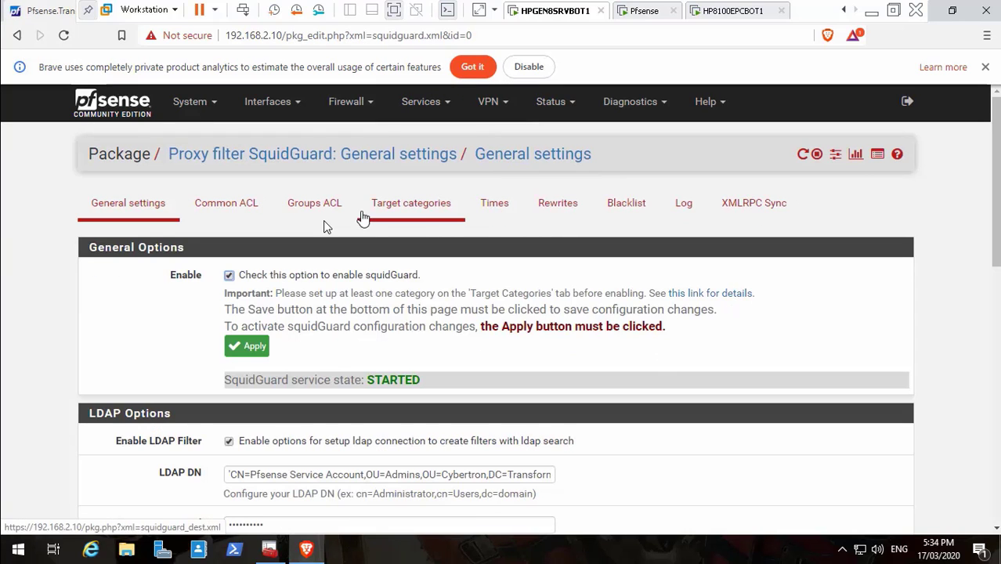
left_click(327, 208)
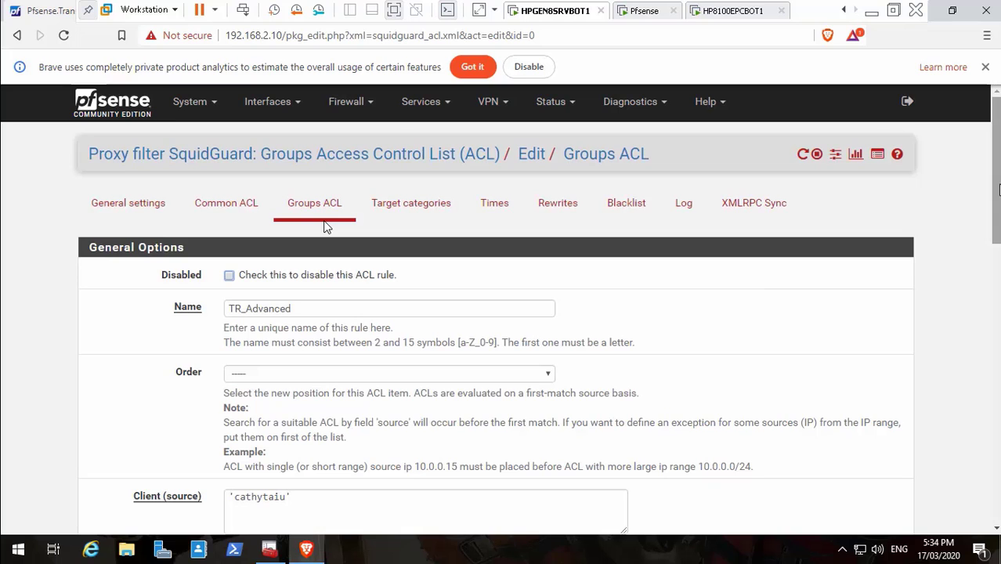
scroll(327, 227, "down", 3)
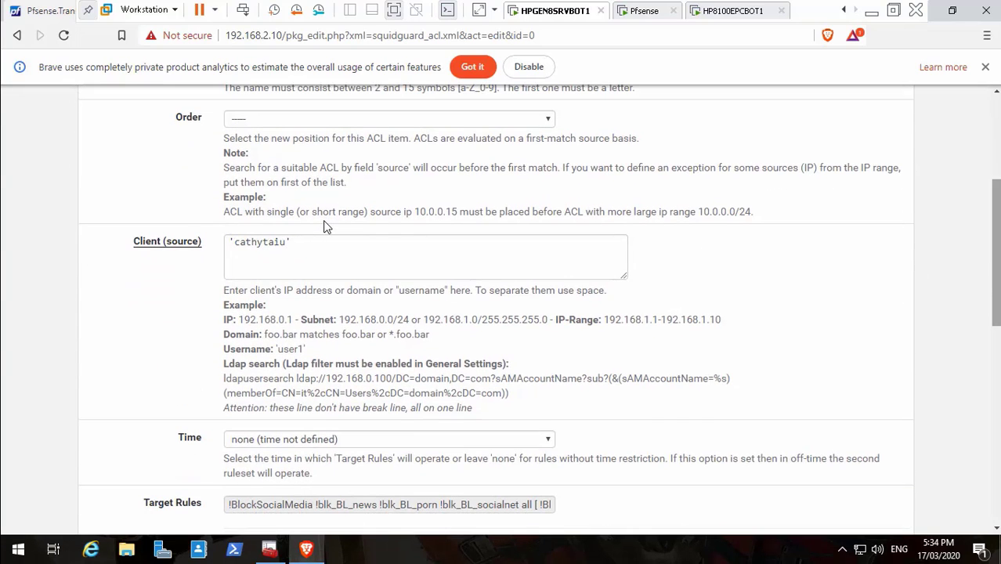
scroll(997, 261, "down", 3)
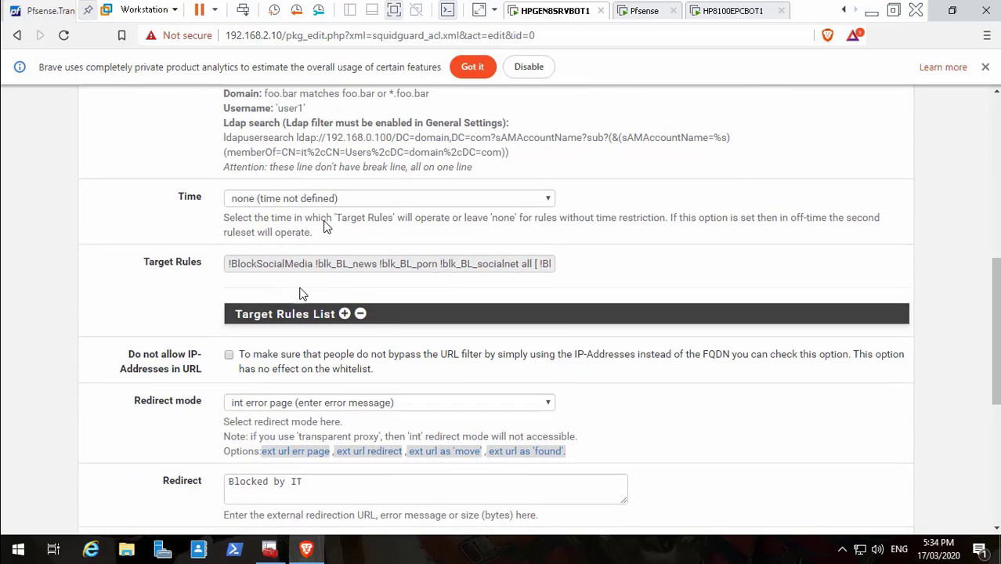
left_click(343, 314)
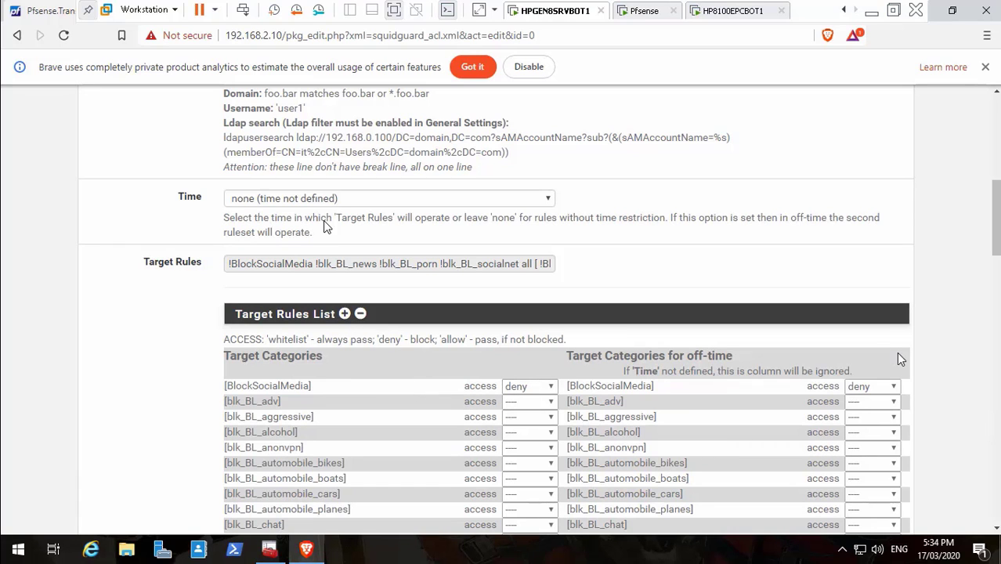
scroll(326, 226, "down", 7)
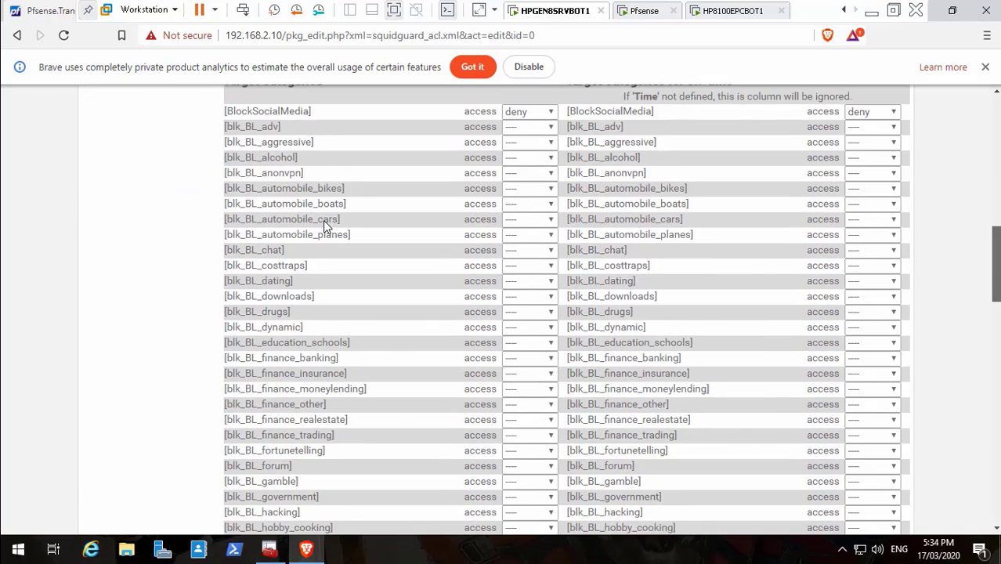
scroll(326, 226, "down", 3)
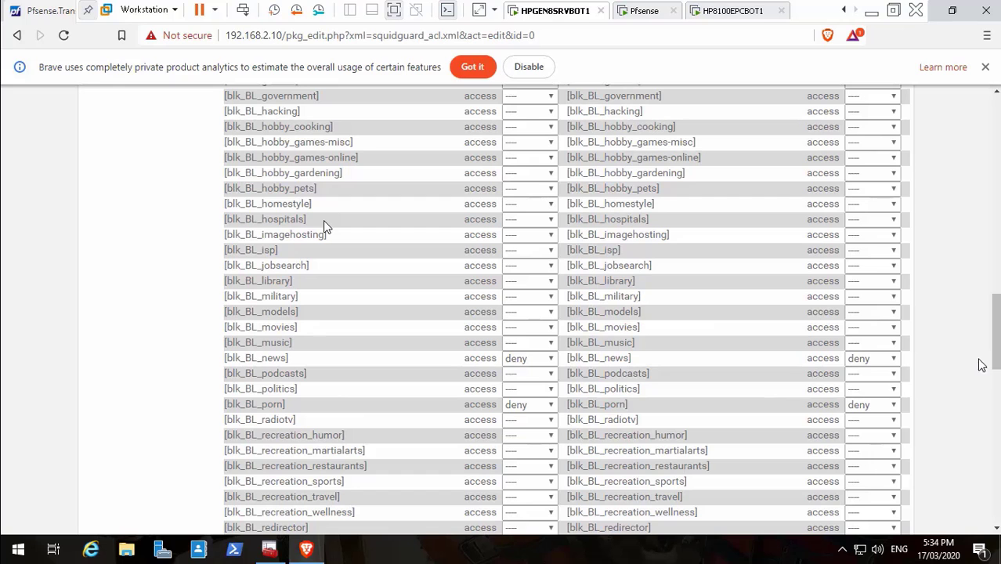
left_click_drag(989, 364, 990, 424)
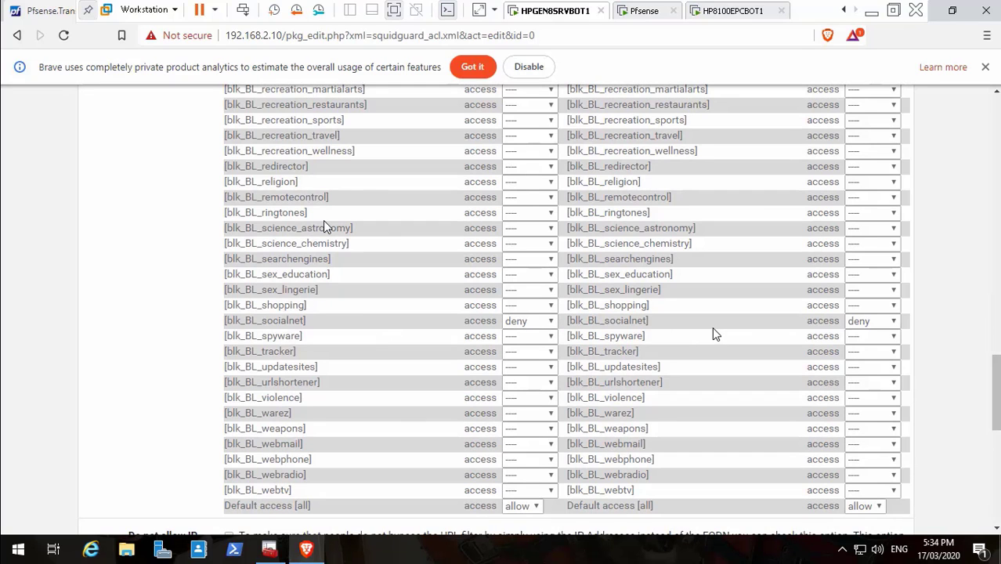
left_click_drag(990, 424, 990, 444)
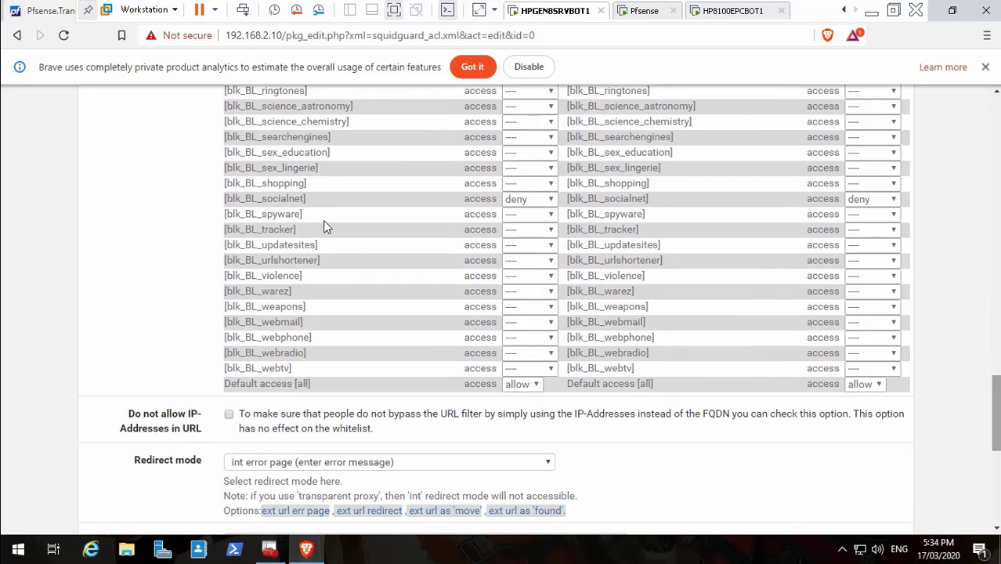
Check YouTube loaded on the client, then return to the TR_Advanced ACL page on the server
left_click(734, 10)
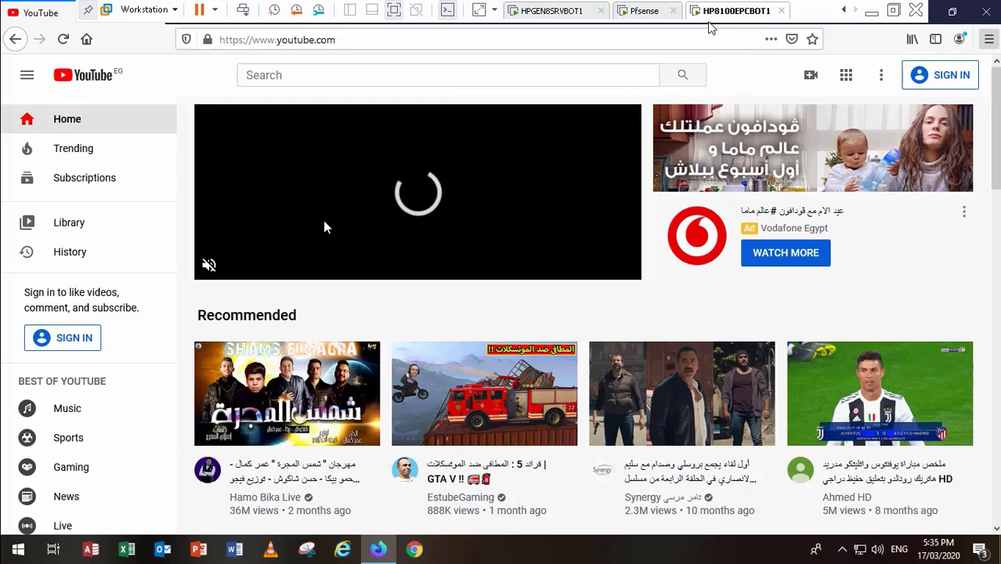
left_click(523, 14)
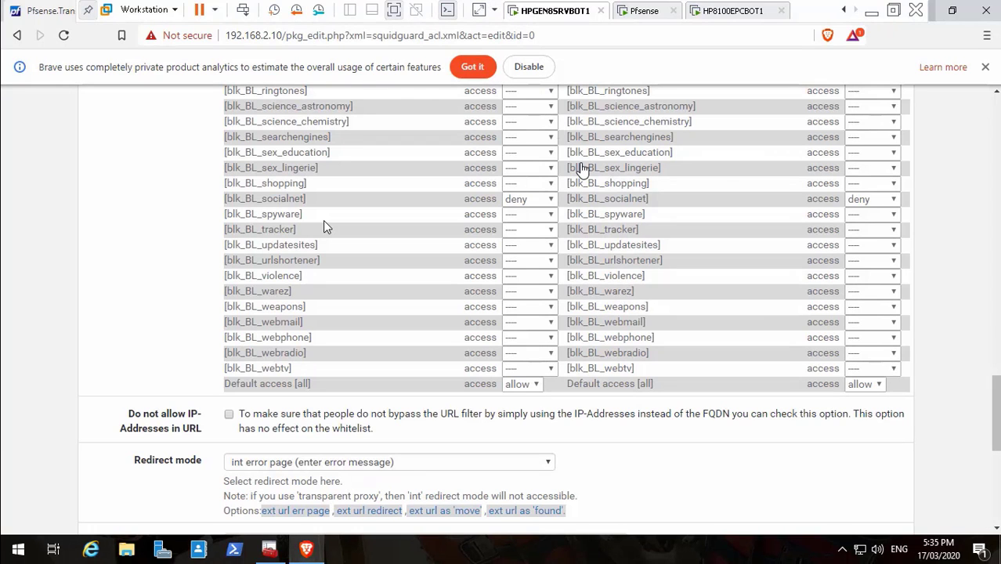
left_click_drag(995, 407, 997, 88)
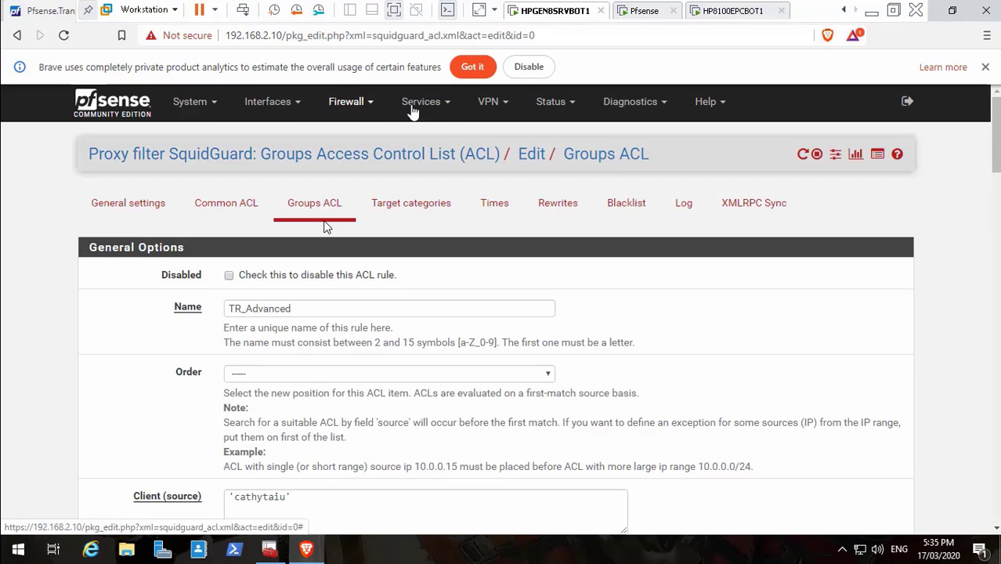
Open the Squid Proxy Server's Real Time monitor and scroll to the Squid Cache and SquidGuard log tables
left_click(447, 105)
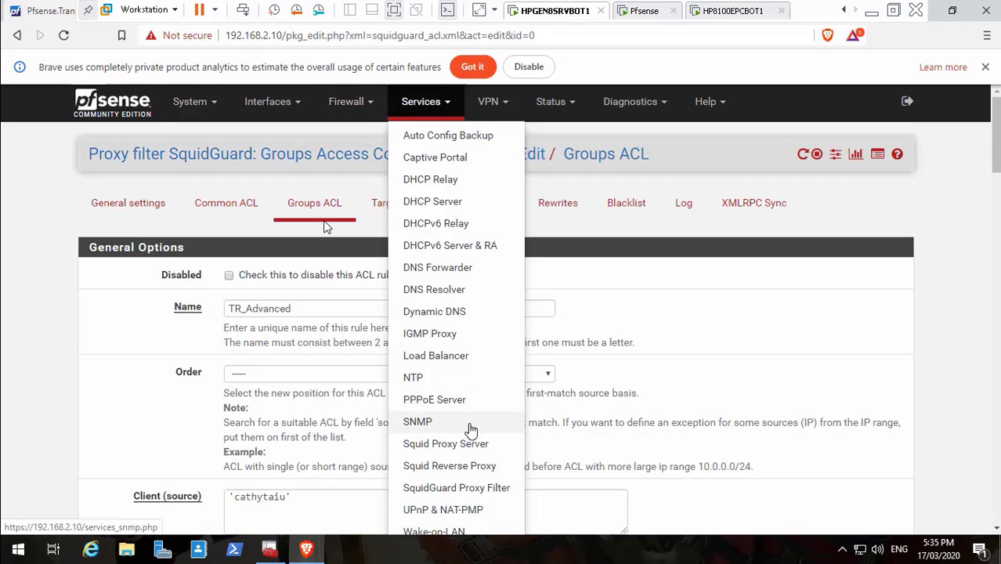
left_click(469, 448)
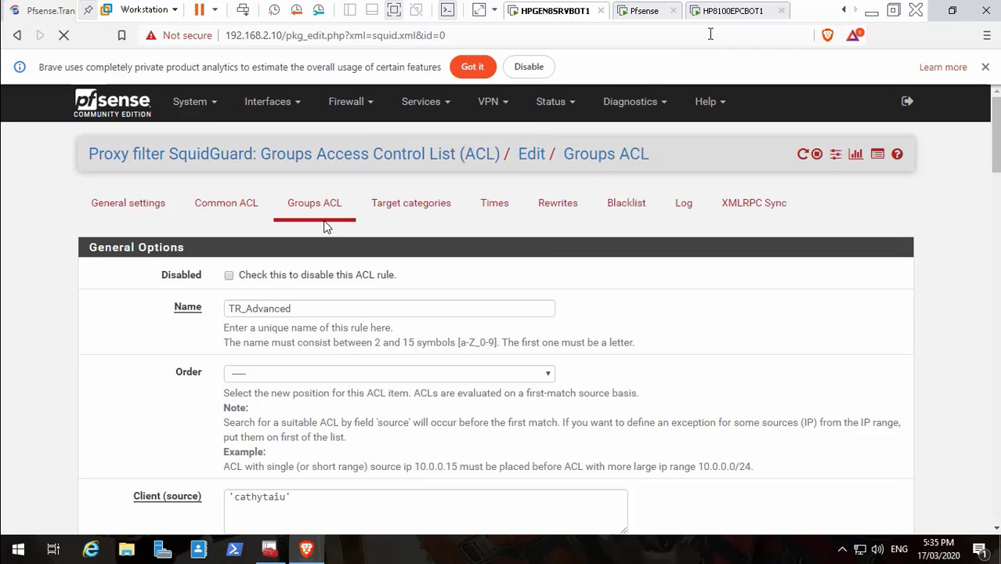
left_click(735, 17)
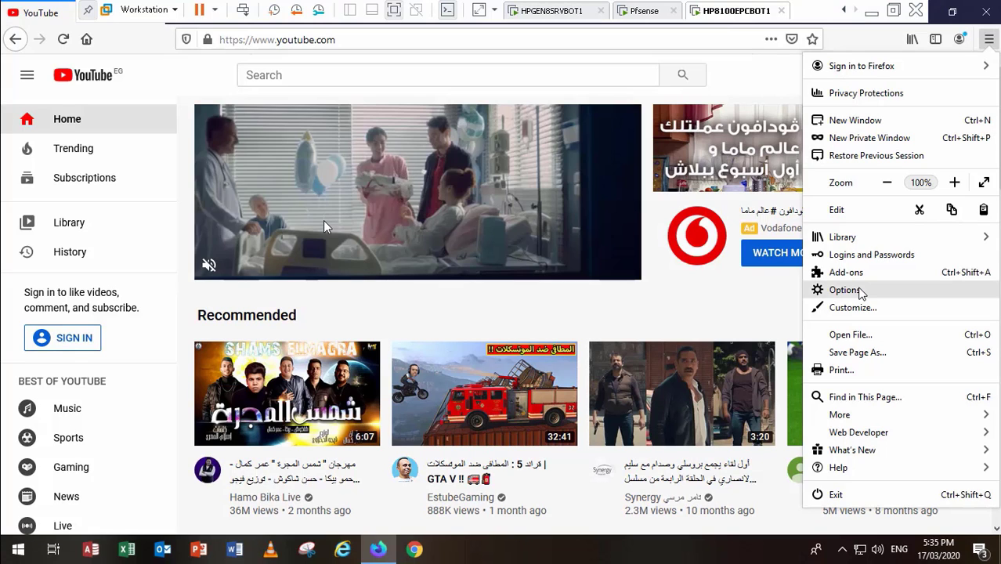
key("ctrl+Tab")
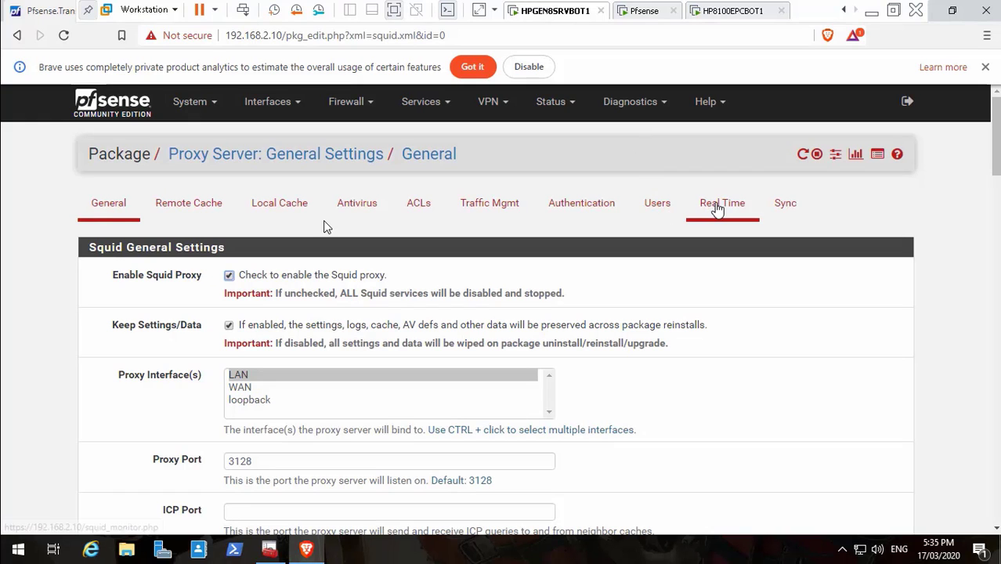
left_click(717, 205)
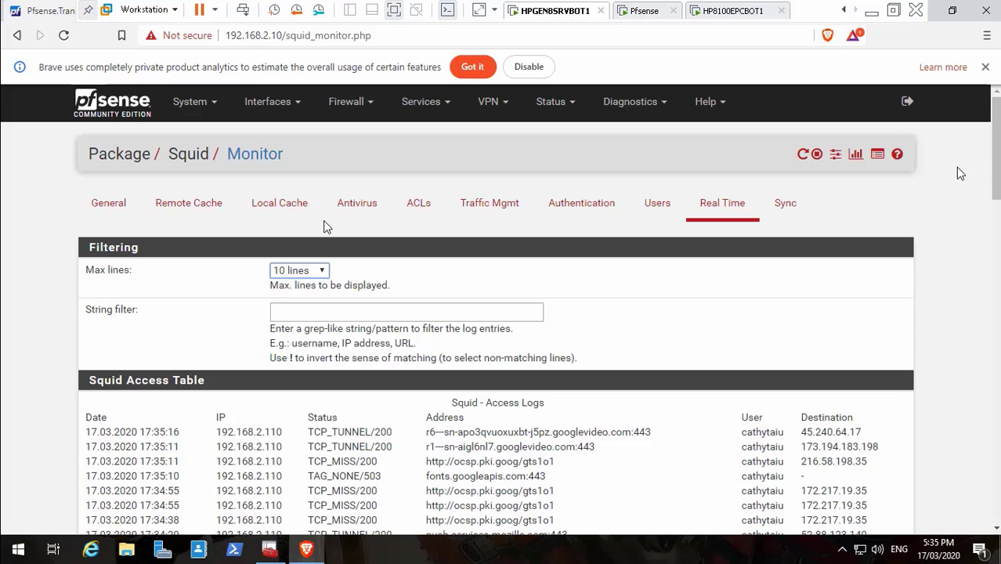
scroll(993, 153, "down", 4)
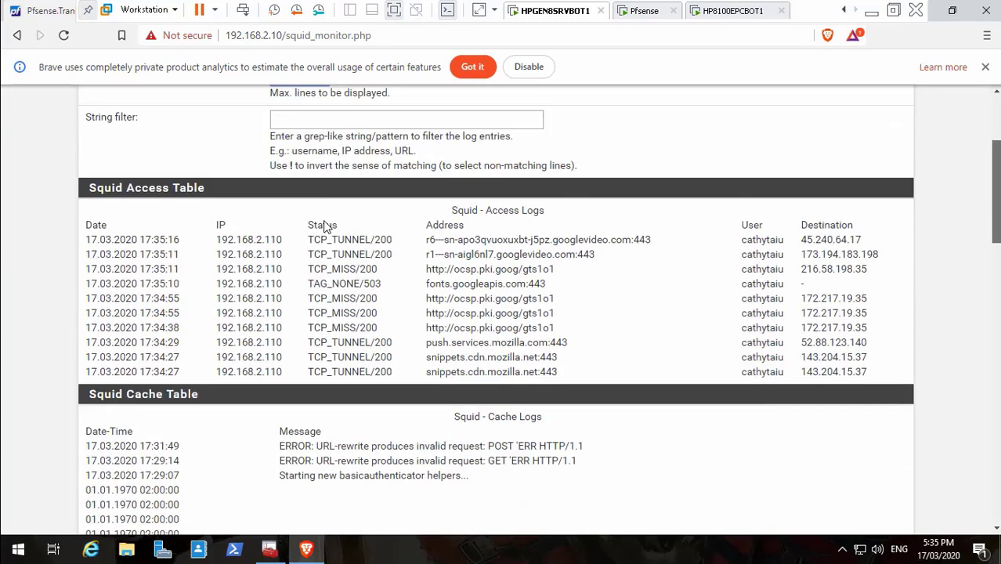
scroll(327, 227, "down", 2)
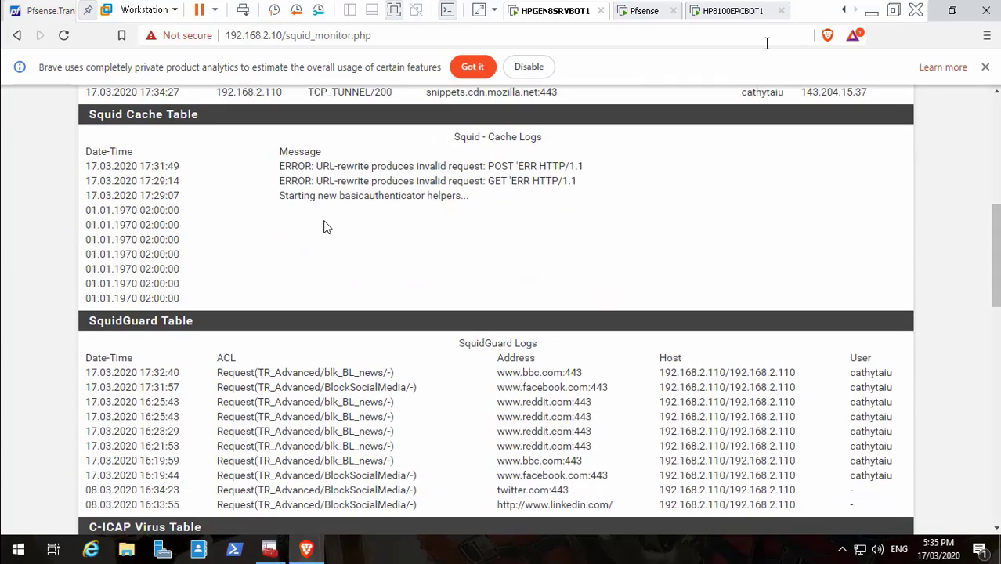
left_click(736, 11)
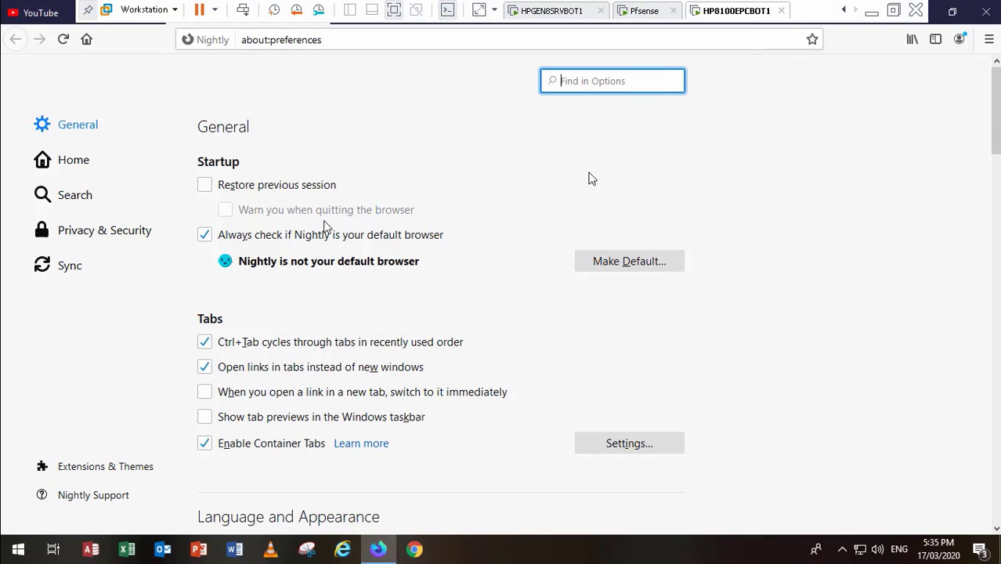
Clear Nightly's cookies, site data and cached content, dropping stored data from 11.8 MB to 12.0 KB
left_click(143, 230)
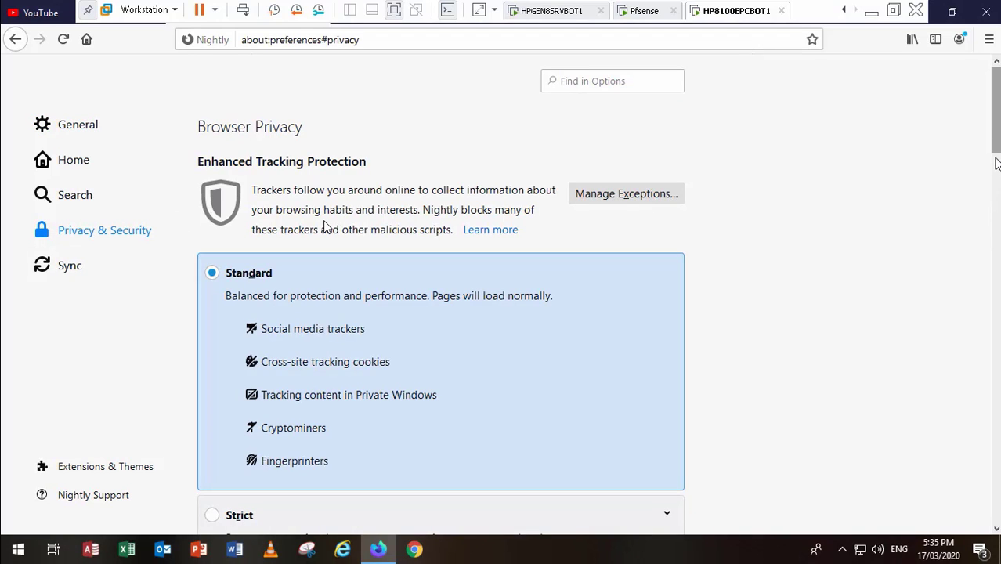
scroll(327, 225, "down", 15)
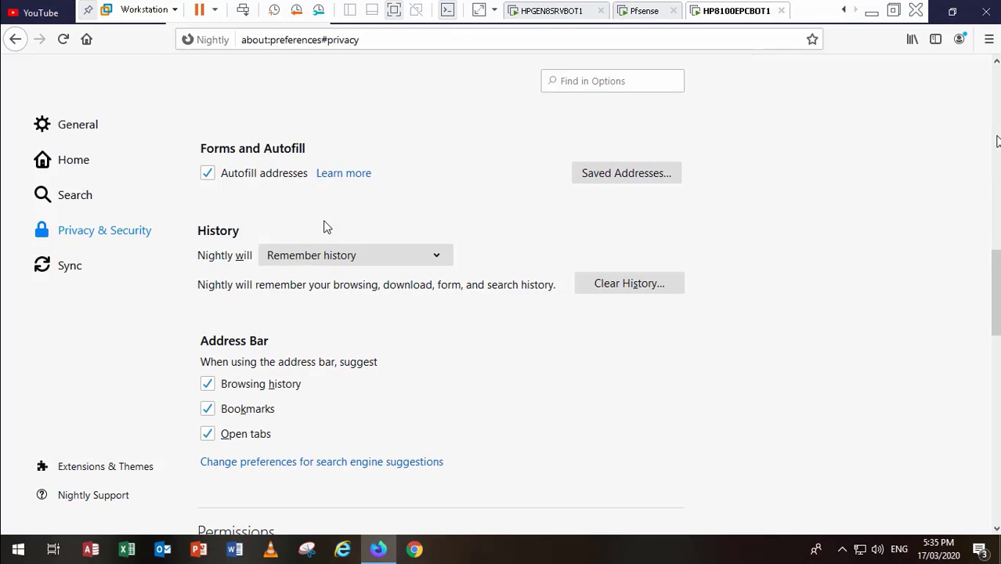
mouse_move(996, 253)
left_mouse_down()
mouse_move(996, 399)
mouse_move(996, 241)
left_mouse_up()
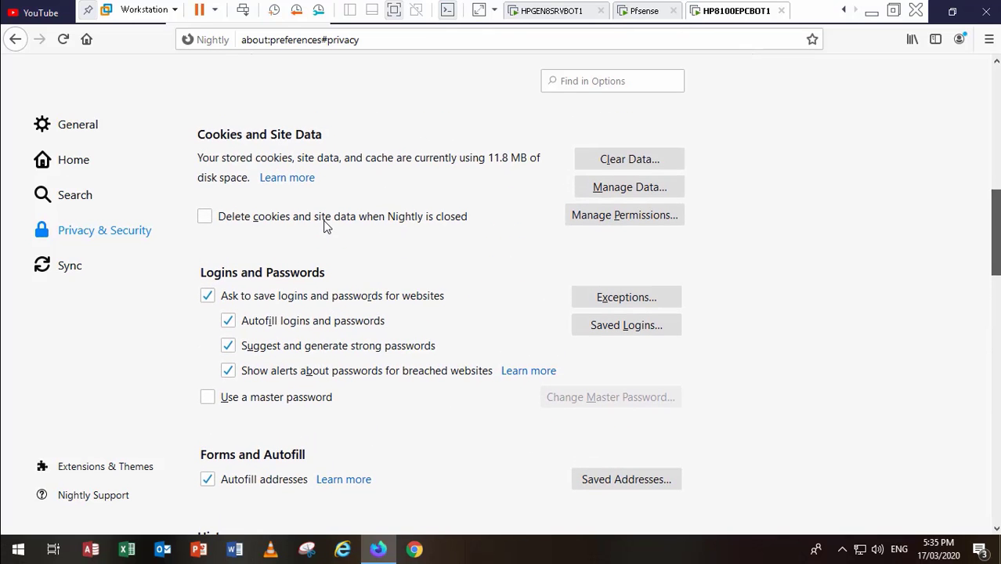
left_click(662, 160)
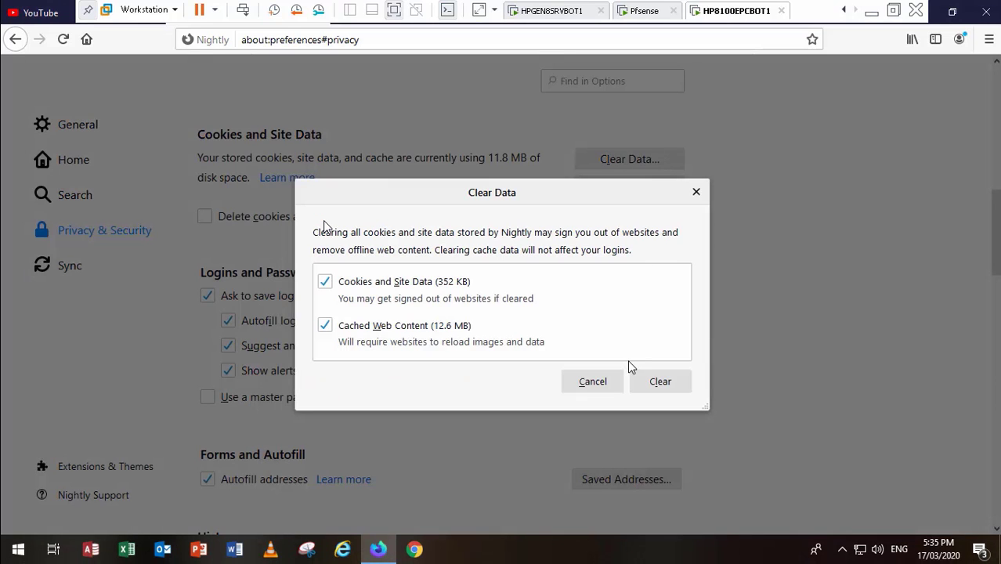
left_click(658, 383)
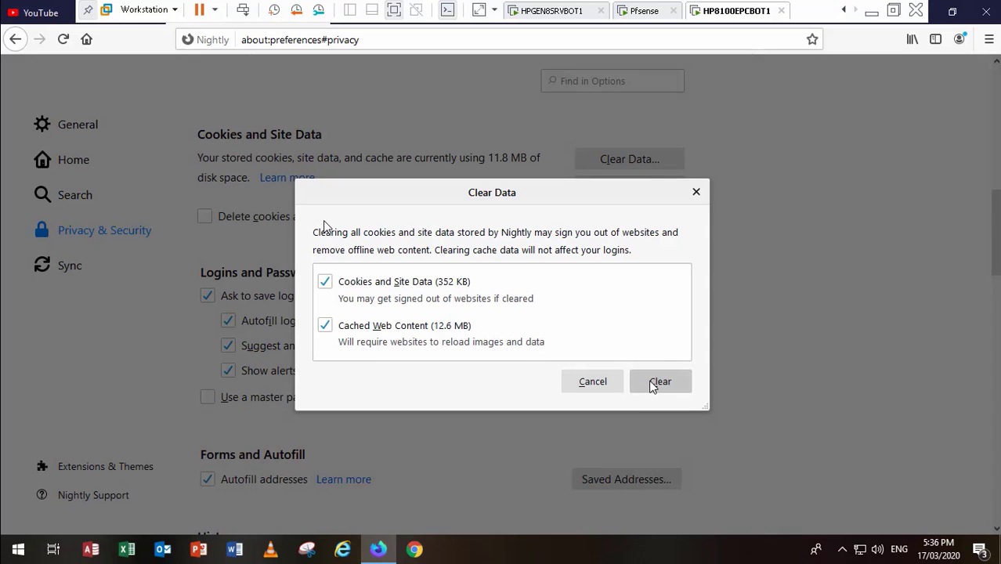
left_click(652, 384)
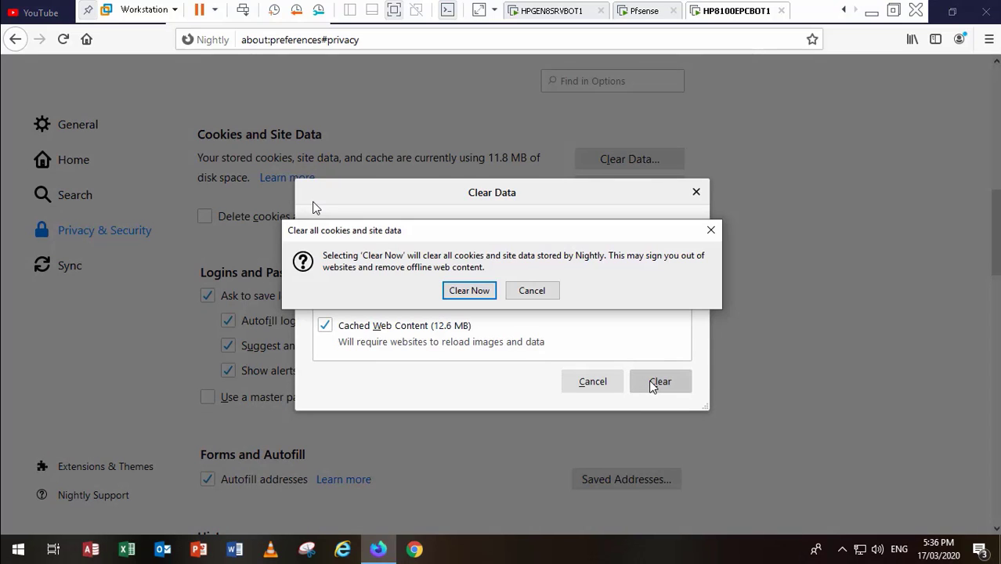
left_click(468, 290)
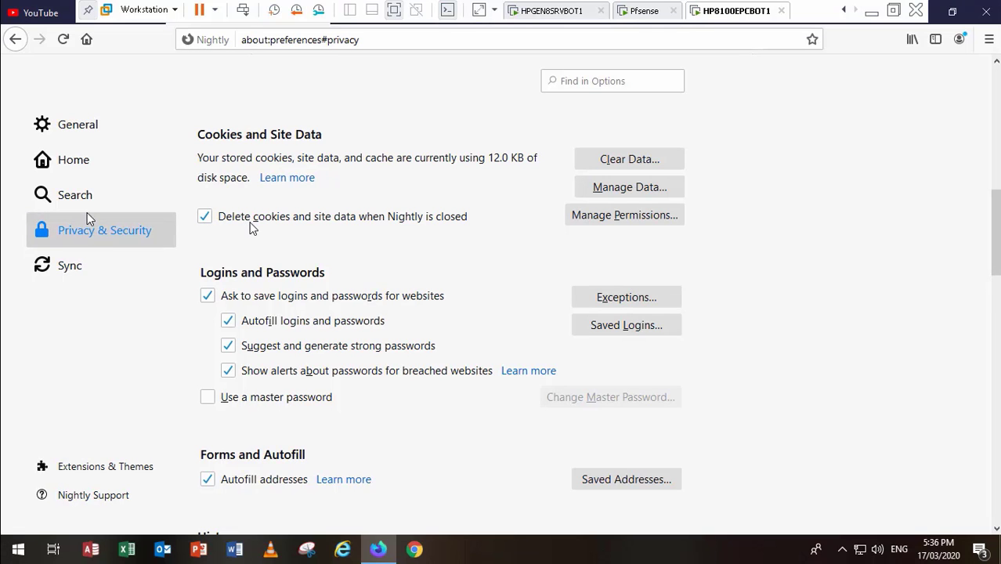
left_click(96, 123)
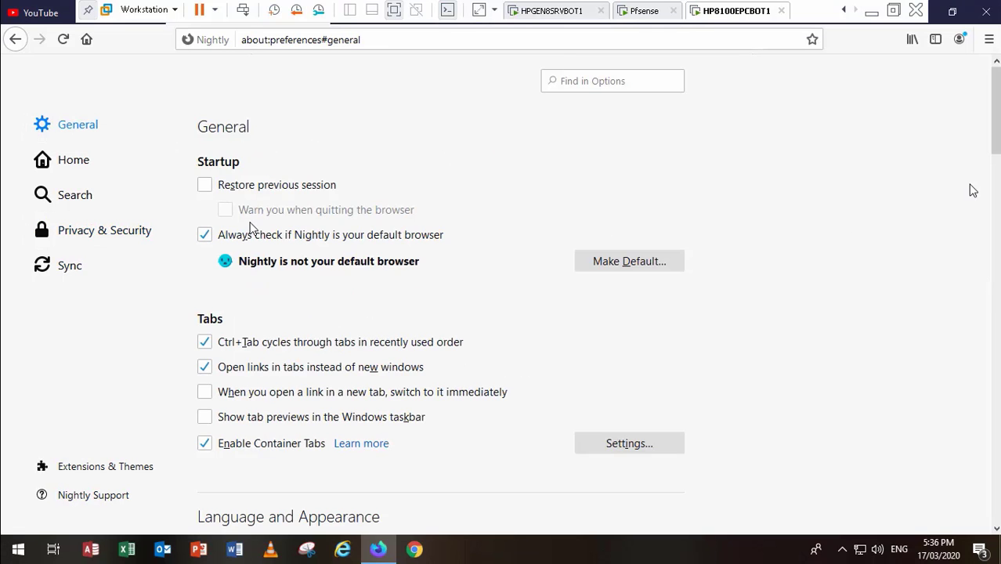
left_click(993, 309)
scroll(993, 308, "down", 15)
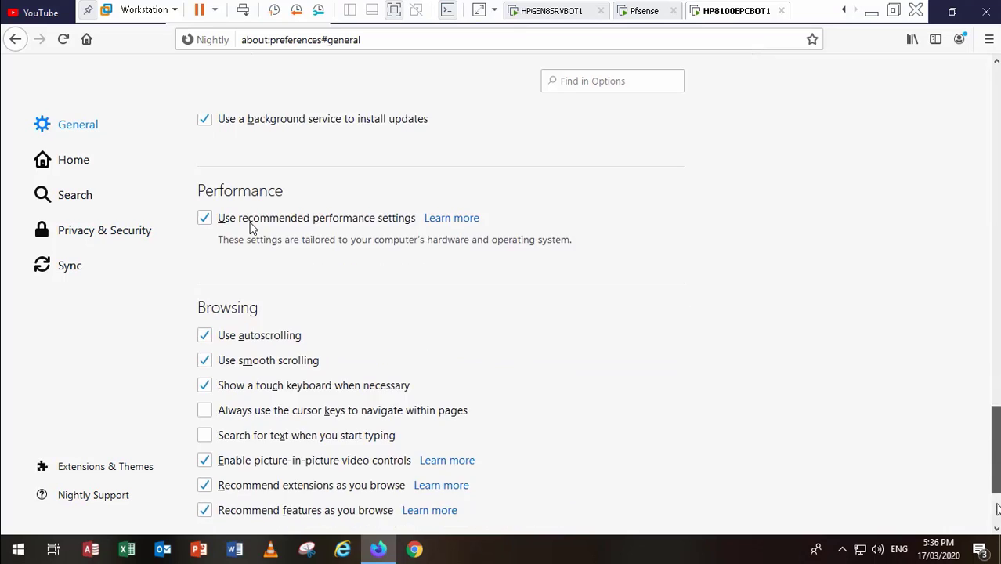
Confirm the manual proxy 192.168.2.10 port 3128 for all protocols, then exit Nightly closing both tabs
left_click(633, 469)
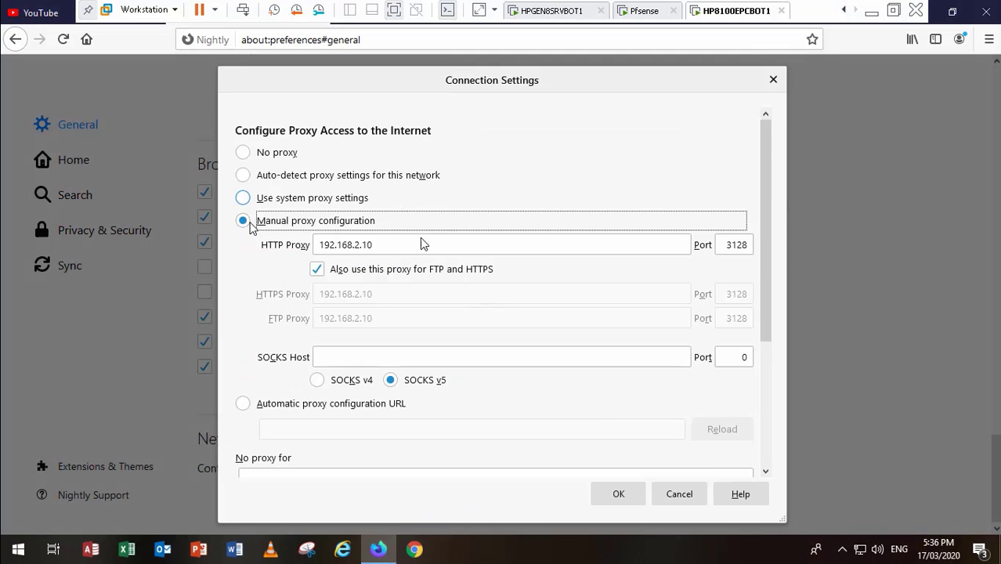
left_click(618, 498)
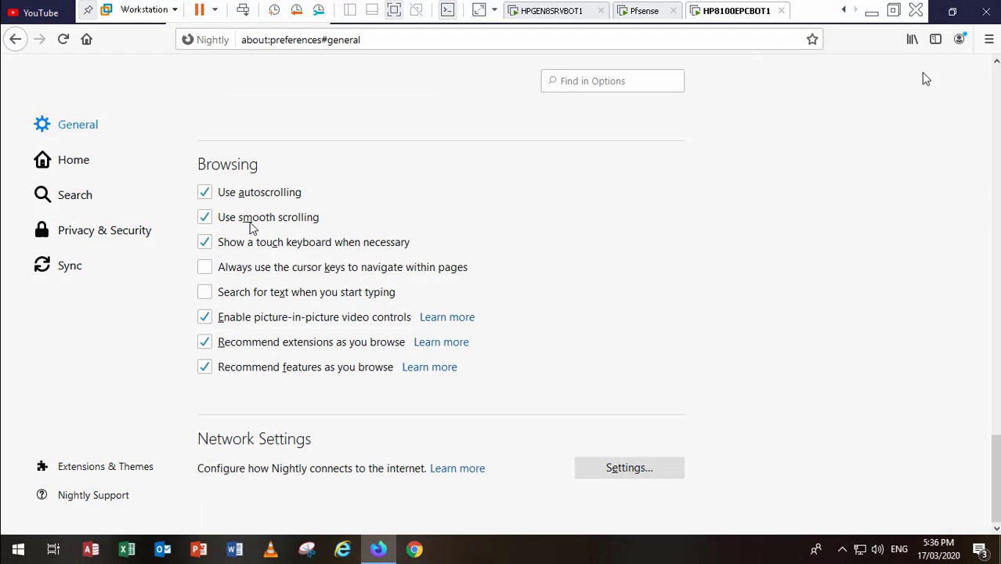
left_click(989, 43)
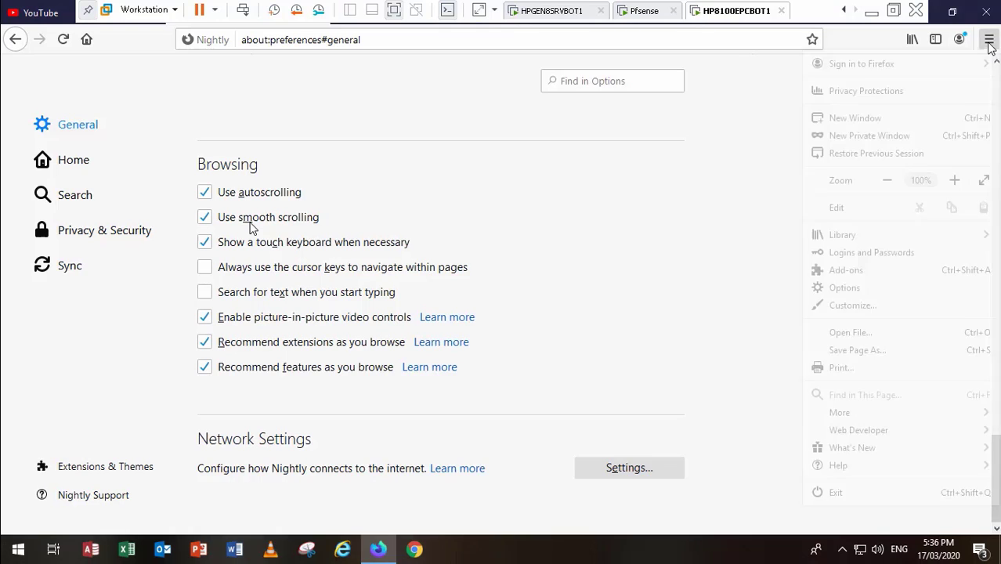
left_click(866, 496)
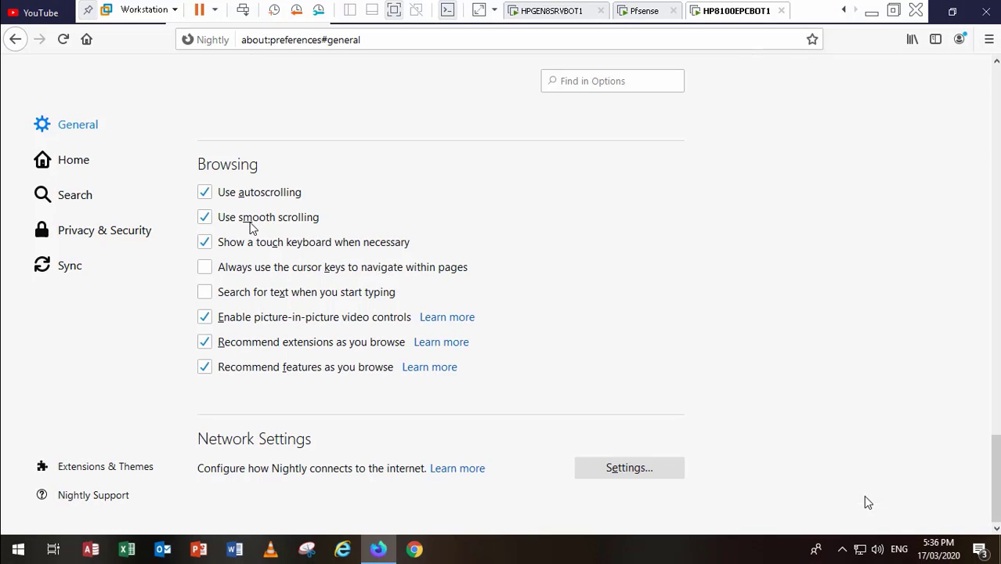
left_click(475, 298)
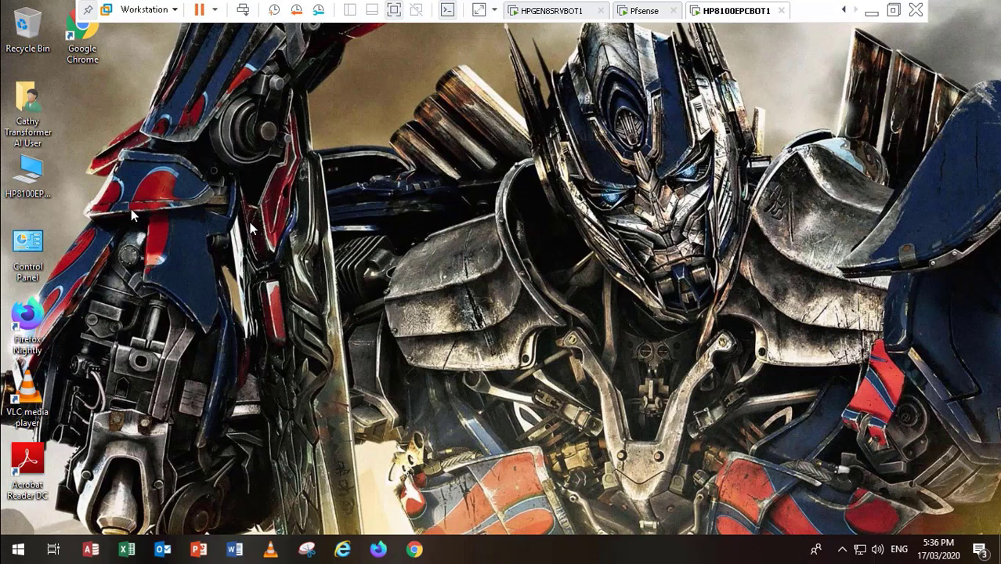
View the Squid monitor logs on the HPGEN8SRVBOT1 server, then return to the HP8100EPCBOT1 client
left_click(558, 11)
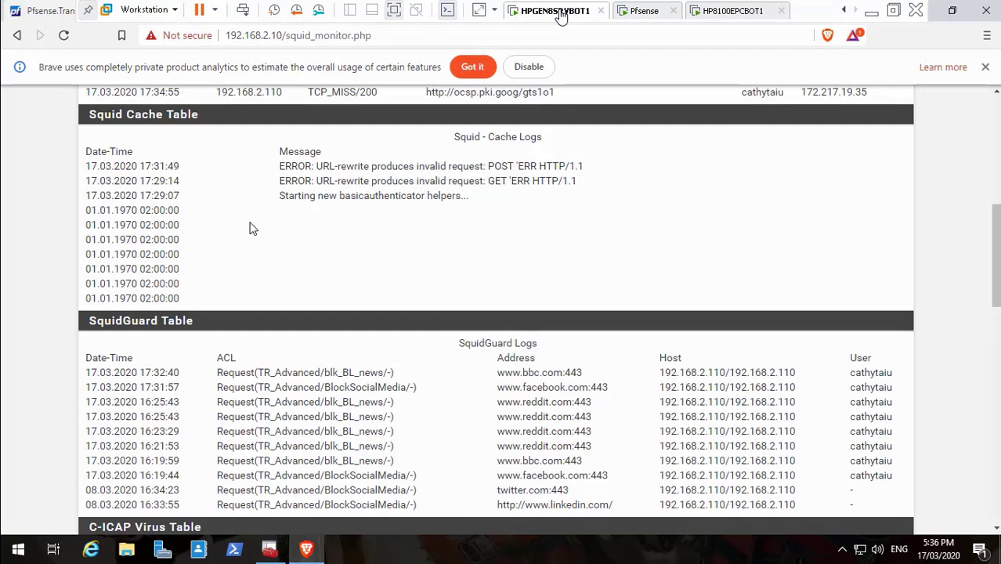
left_click(709, 12)
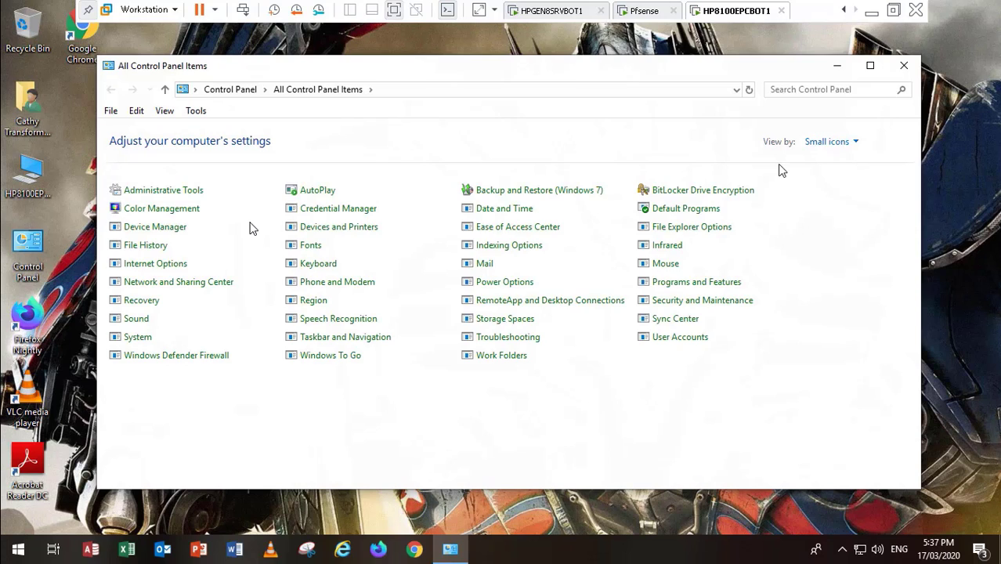
left_click(172, 268)
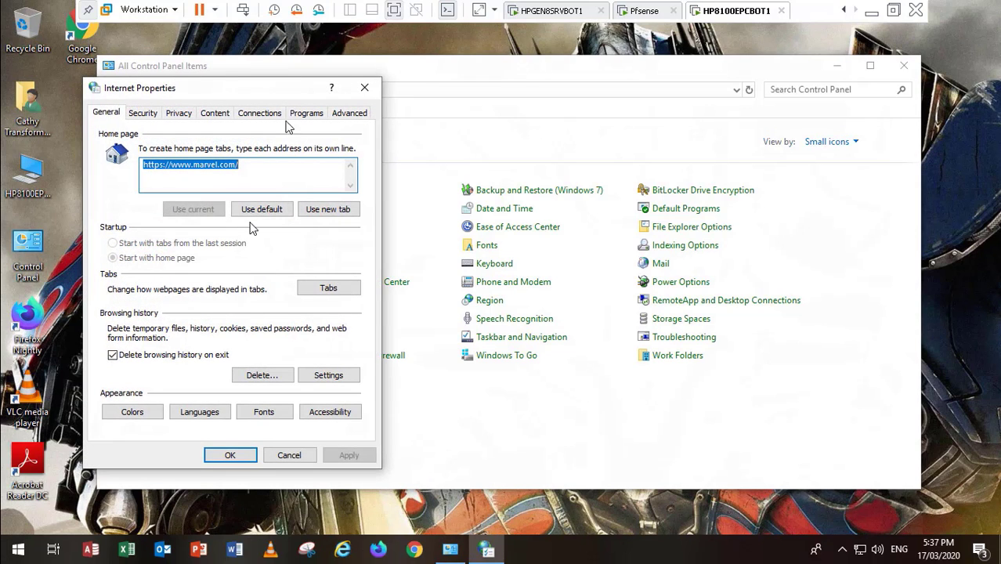
left_click(272, 118)
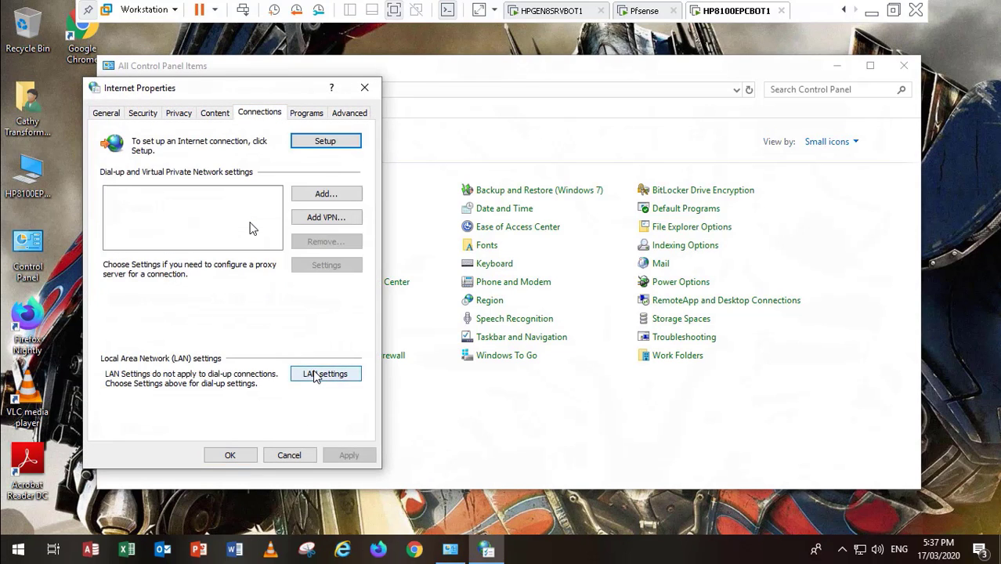
left_click(316, 375)
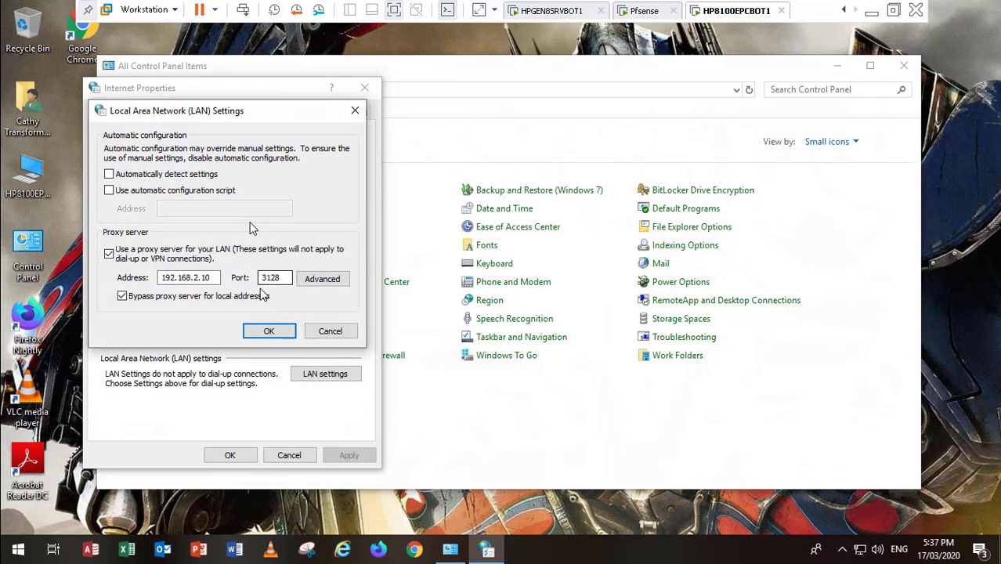
left_click(279, 332)
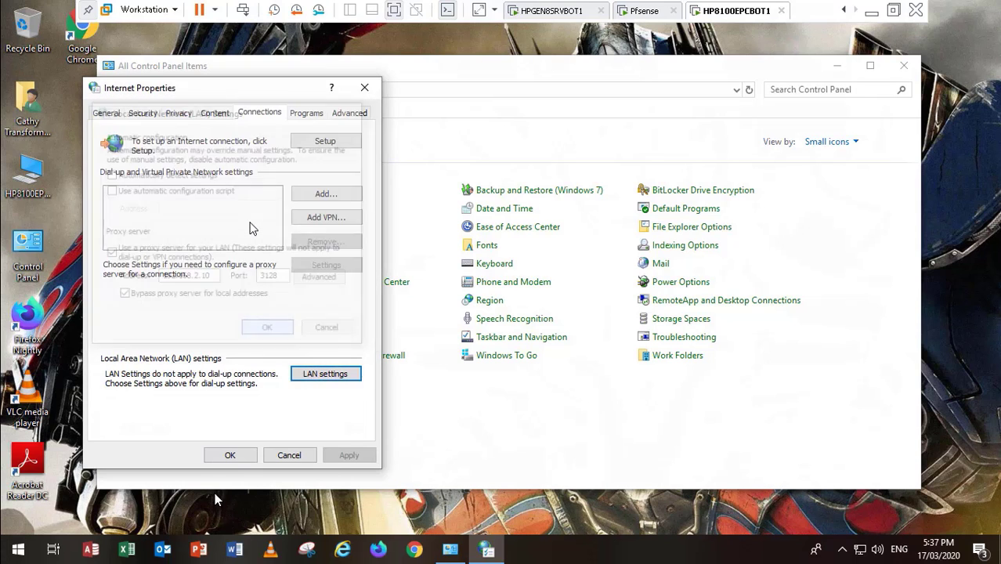
left_click(241, 455)
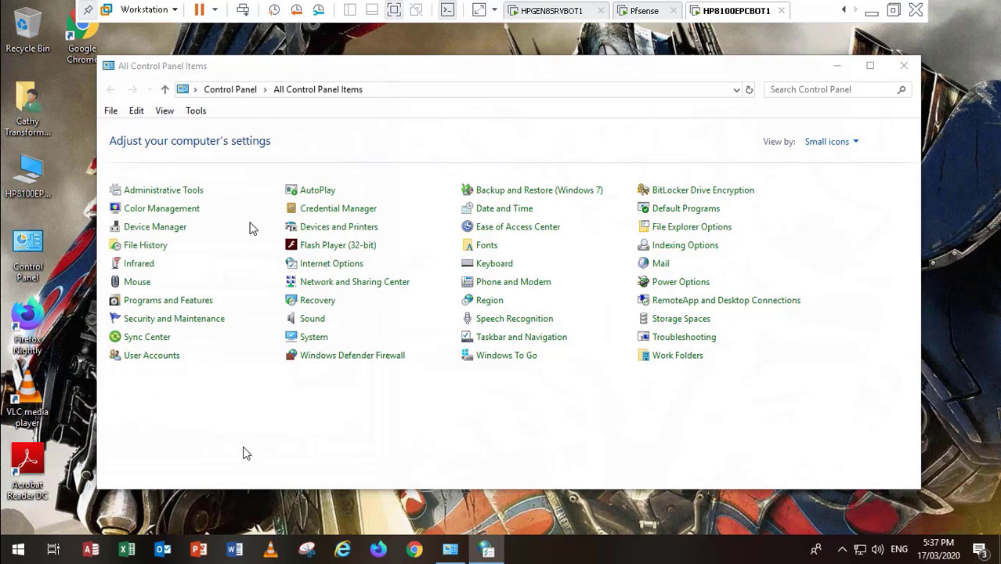
Check that Windows Defender Firewall is Off for the domain network, then close Control Panel
left_click(339, 359)
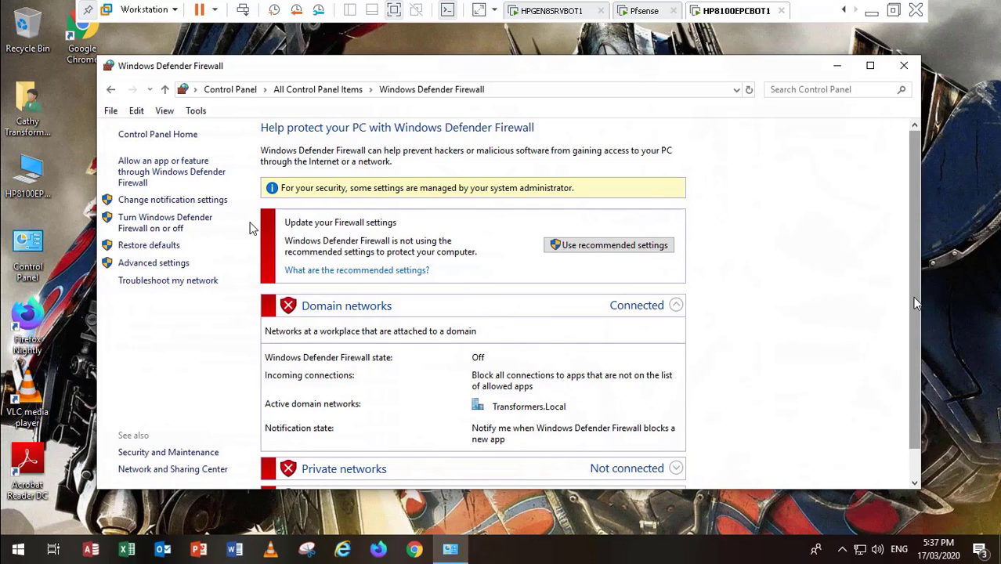
scroll(913, 296, "down", 1)
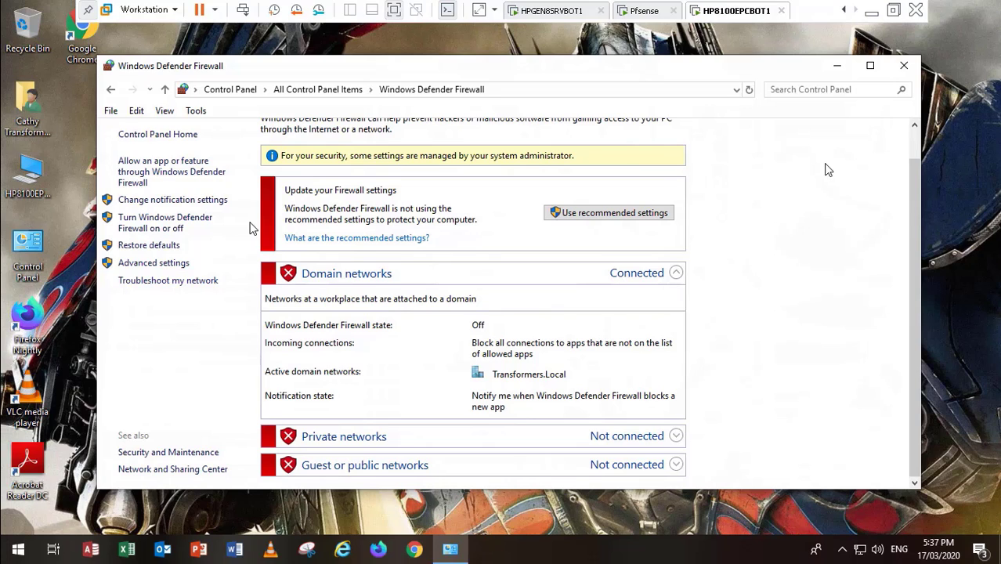
left_click(903, 66)
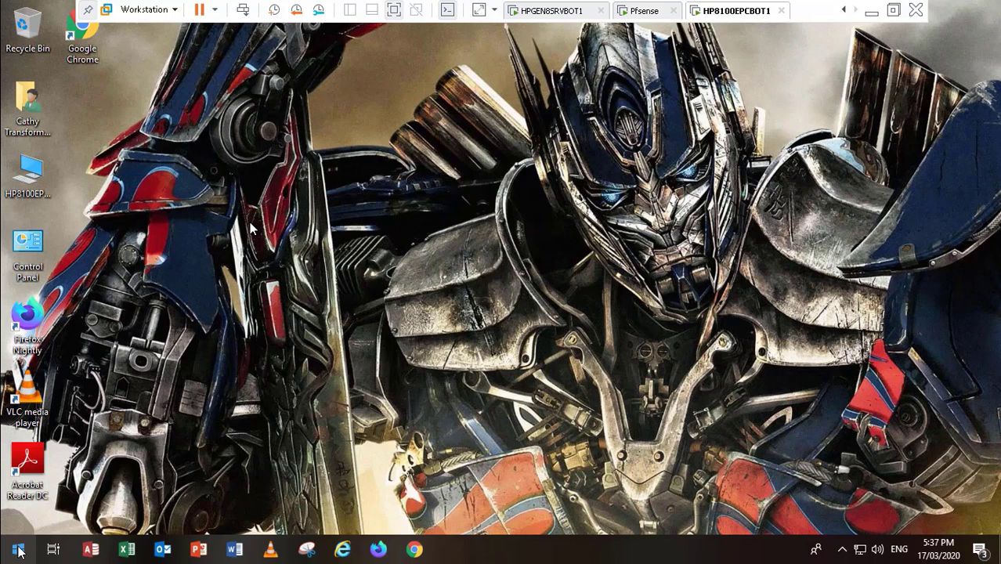
Shut down the client VM and log out of the pfSense web interface on the server VM
left_click(18, 551)
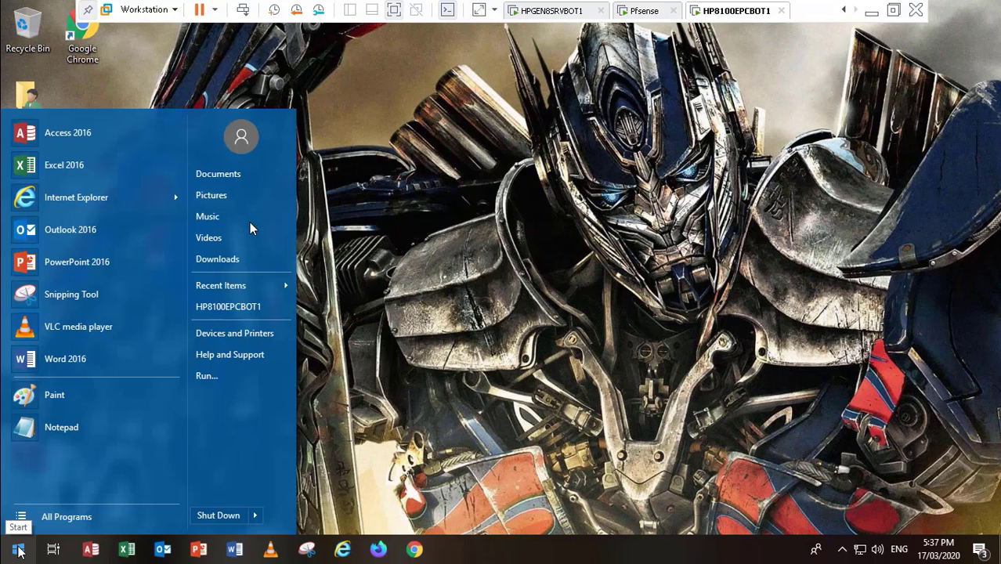
left_click(219, 517)
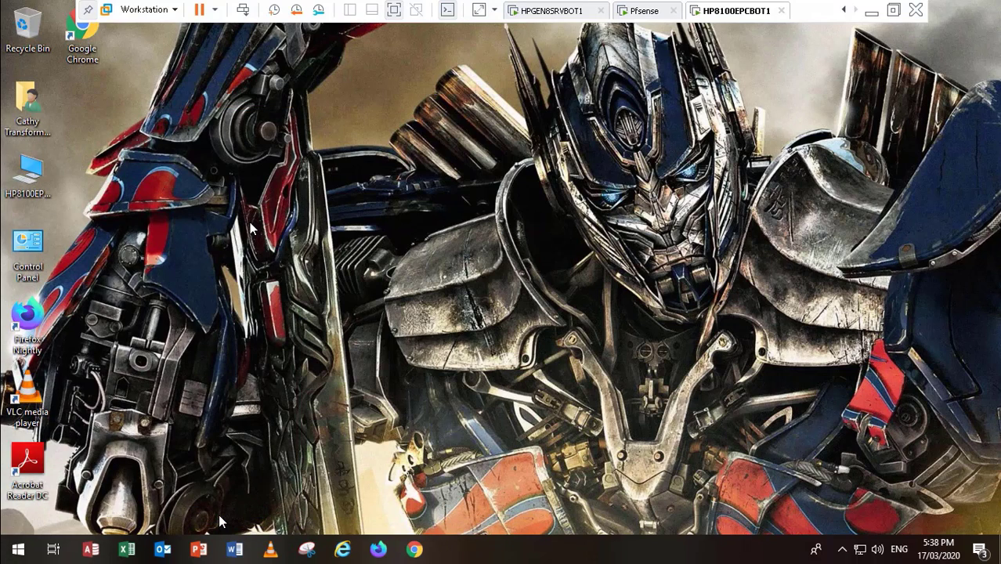
left_click(556, 17)
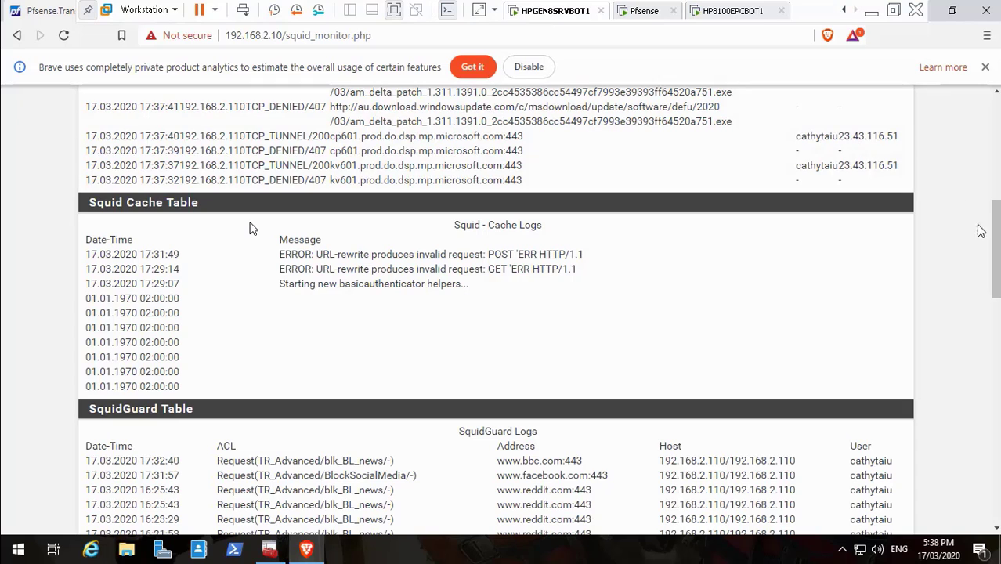
left_click_drag(993, 244, 993, 141)
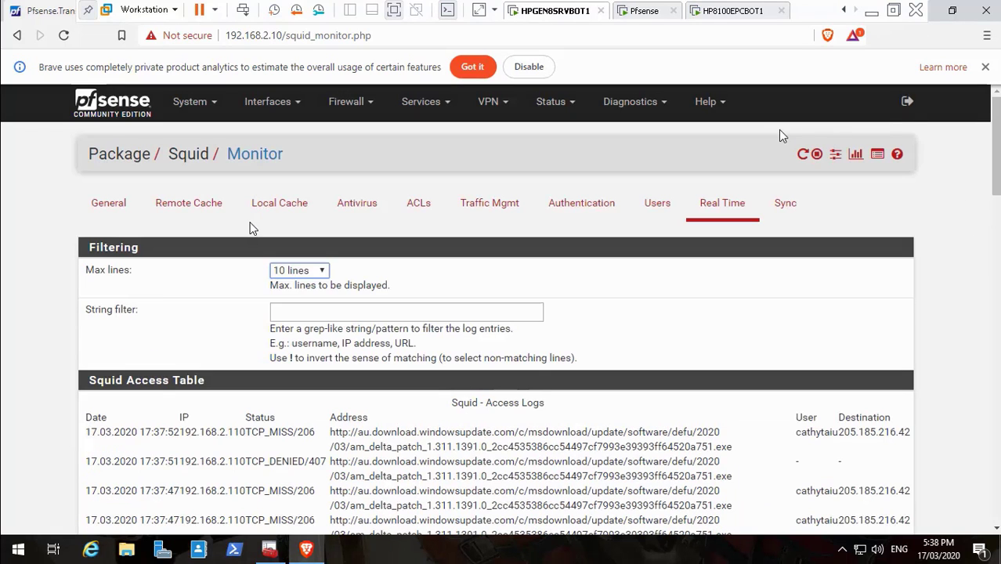
left_click(908, 103)
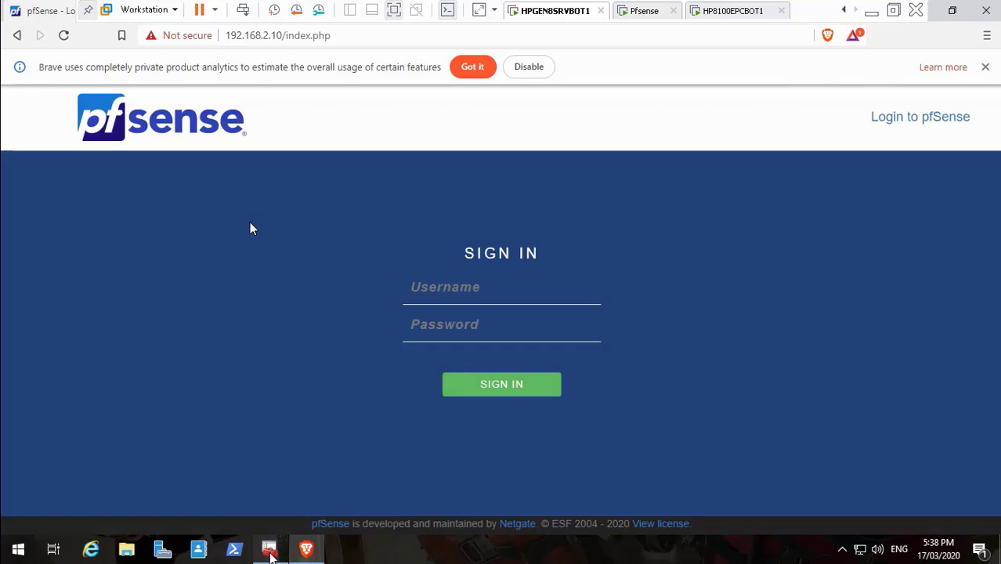
Expand Group Policy Management > Domains > Transformers.Local, select Default Domain Policy, and dismiss the link warning
left_click(268, 550)
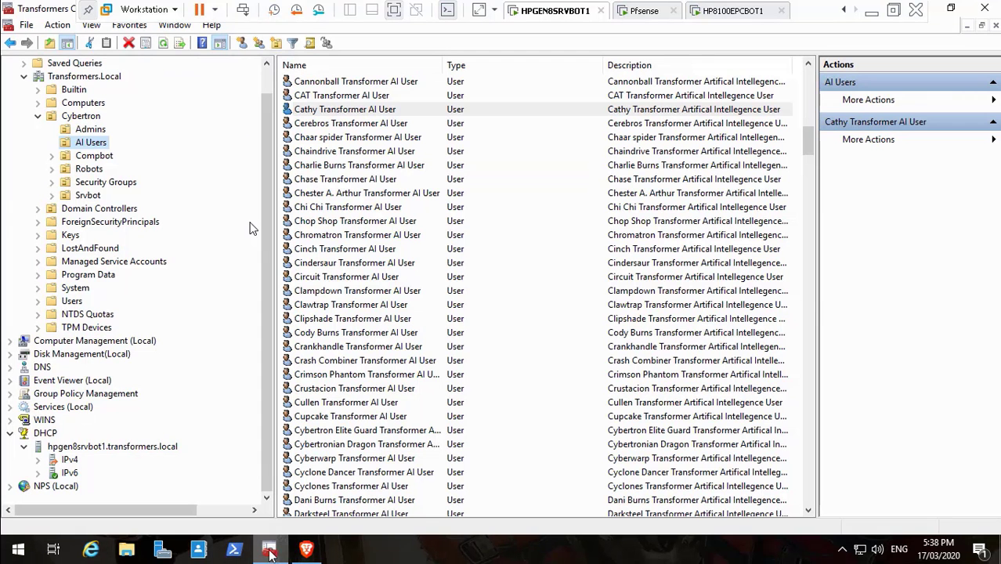
scroll(270, 250, "up", 1)
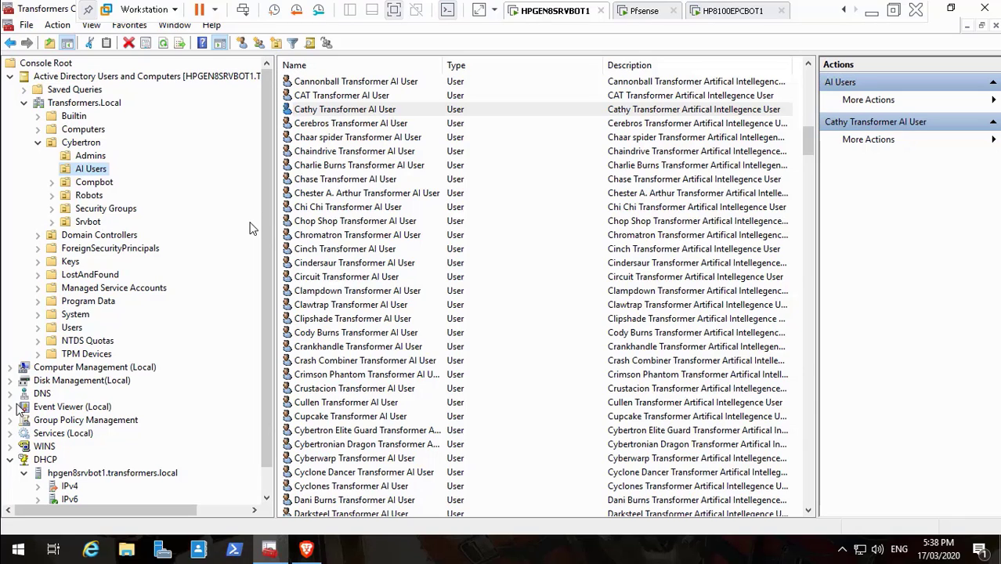
left_click_drag(266, 412, 268, 480)
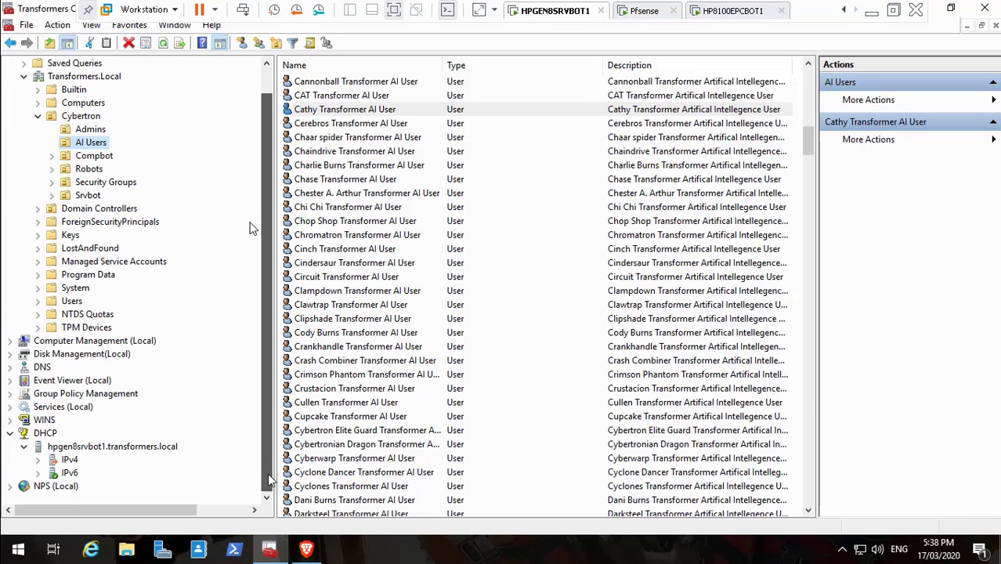
left_click(24, 406)
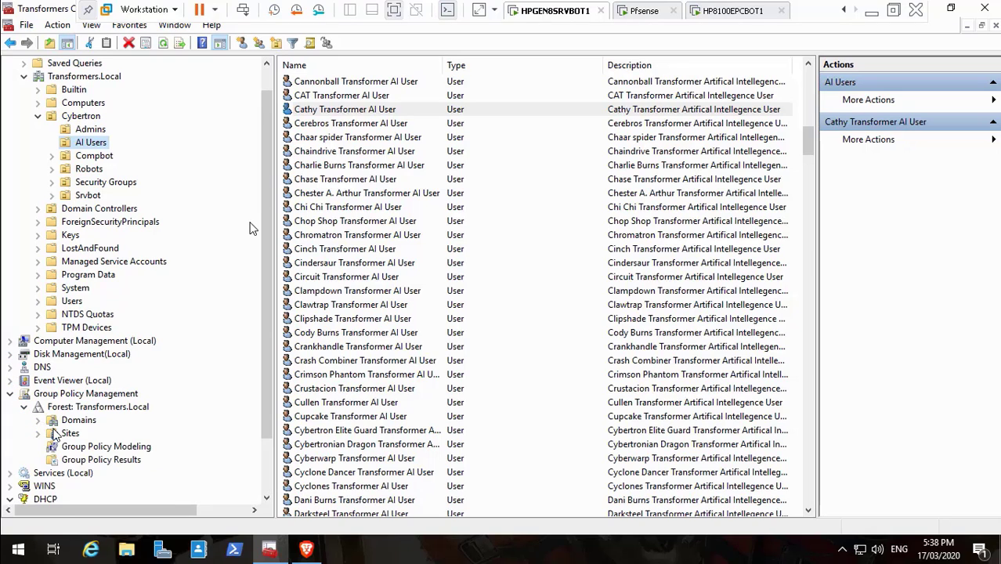
left_click_drag(265, 412, 265, 465)
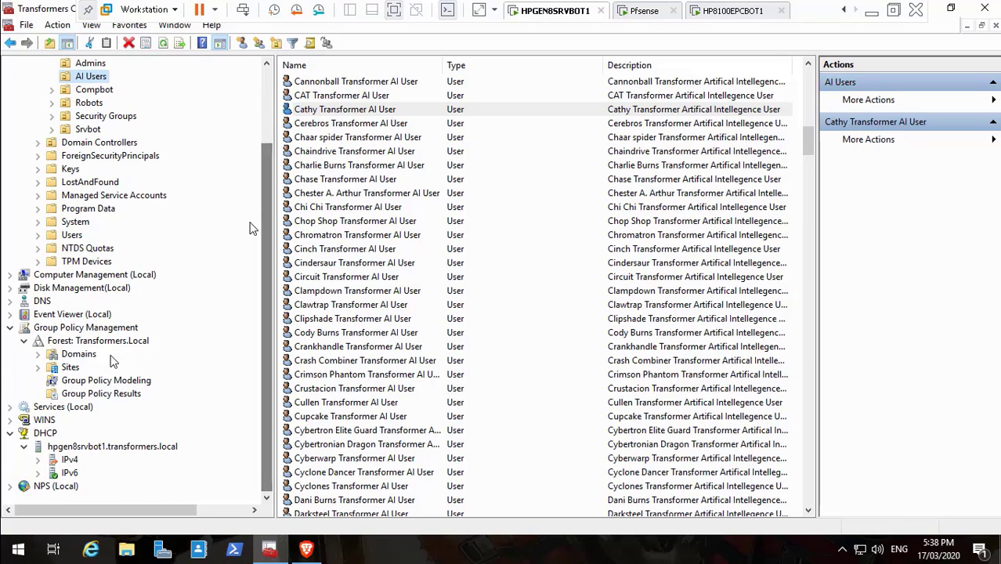
left_click(39, 354)
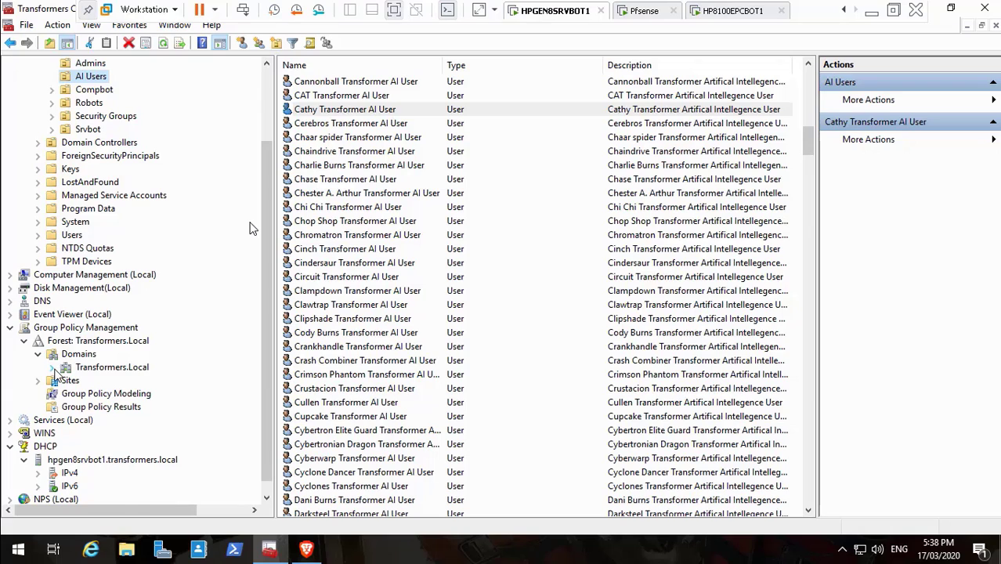
left_click(54, 368)
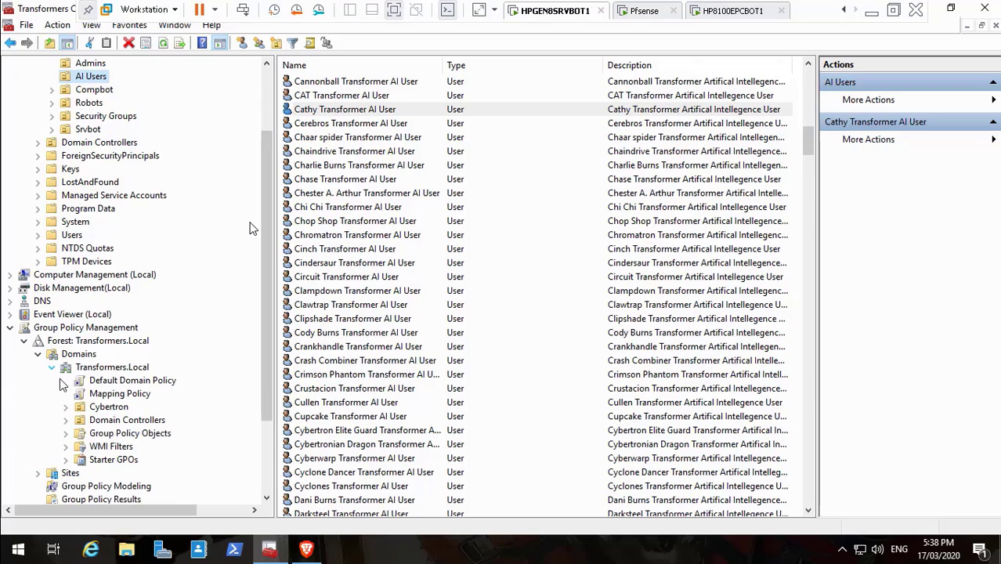
left_click(143, 382)
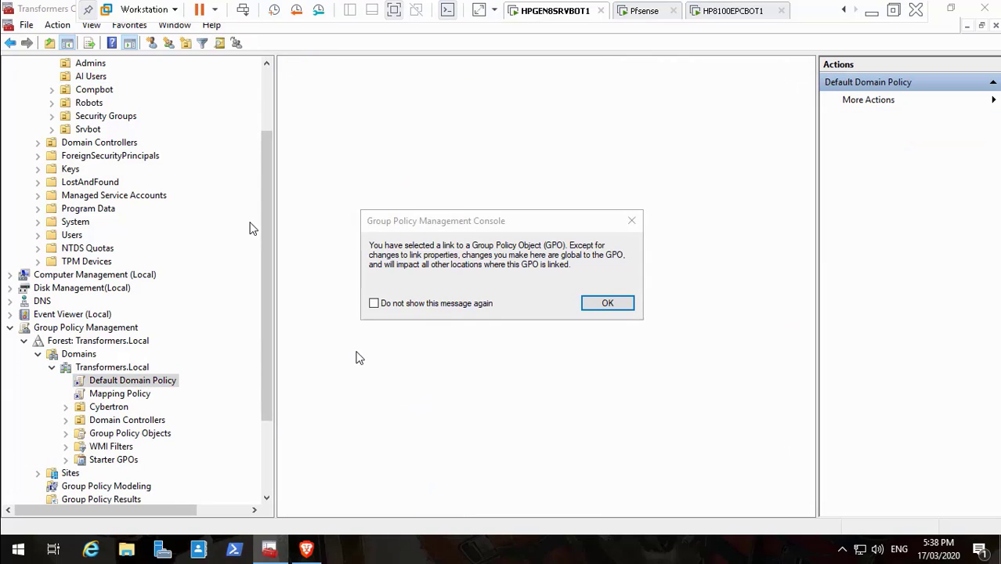
left_click(627, 305)
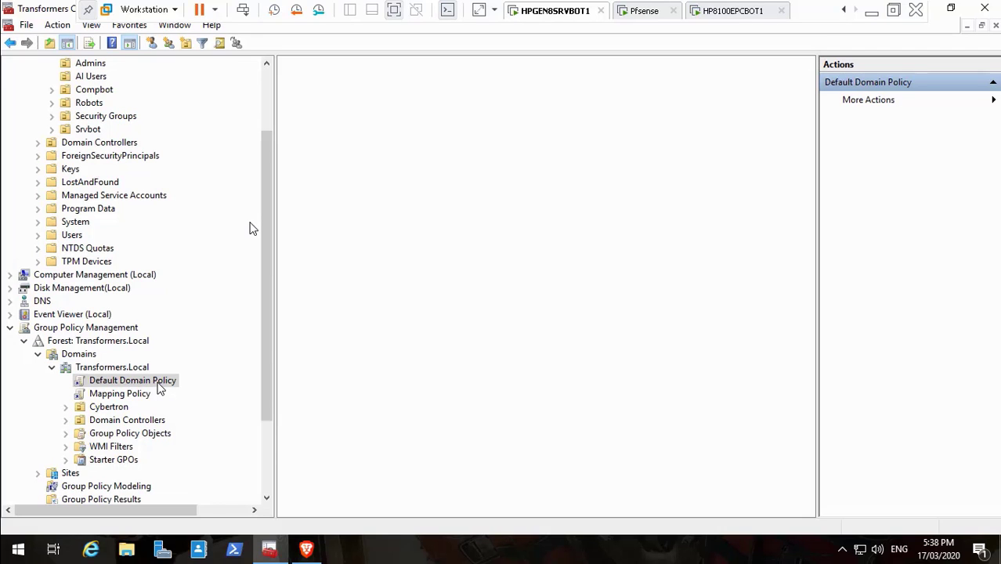
Edit Default Domain Policy in a maximised editor with a wider tree and Computer Configuration > Policies expanded
right_click(159, 389)
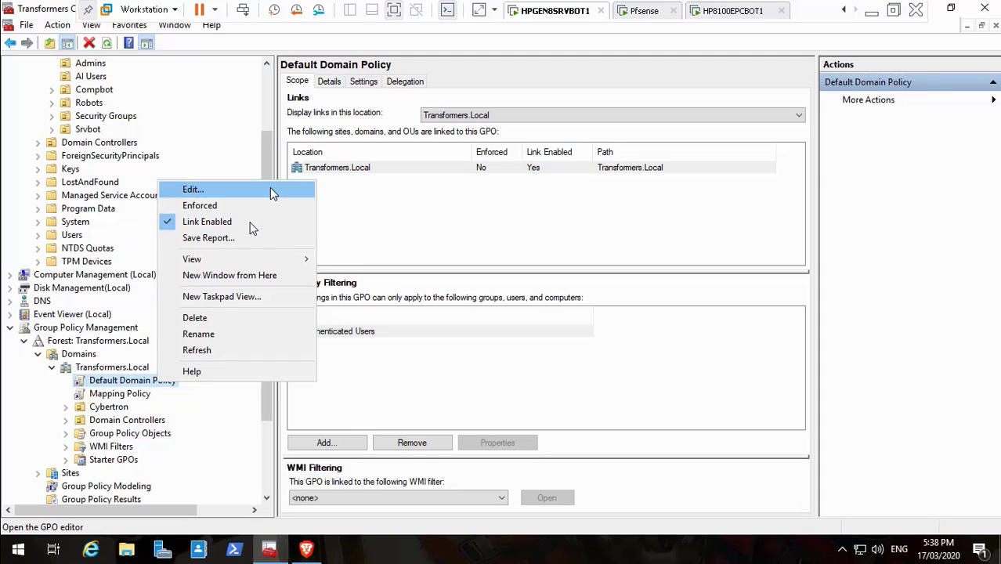
left_click(271, 193)
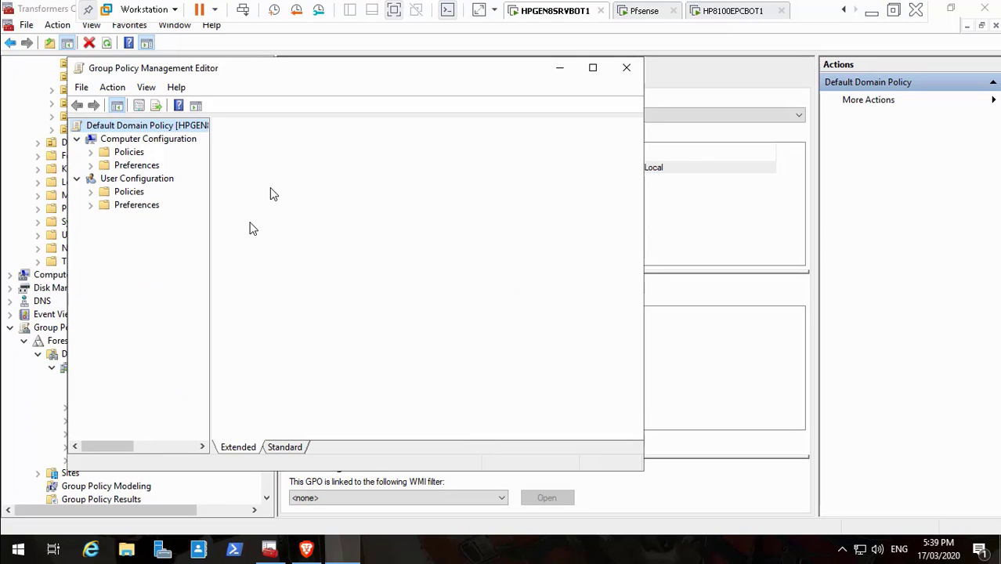
left_click(595, 69)
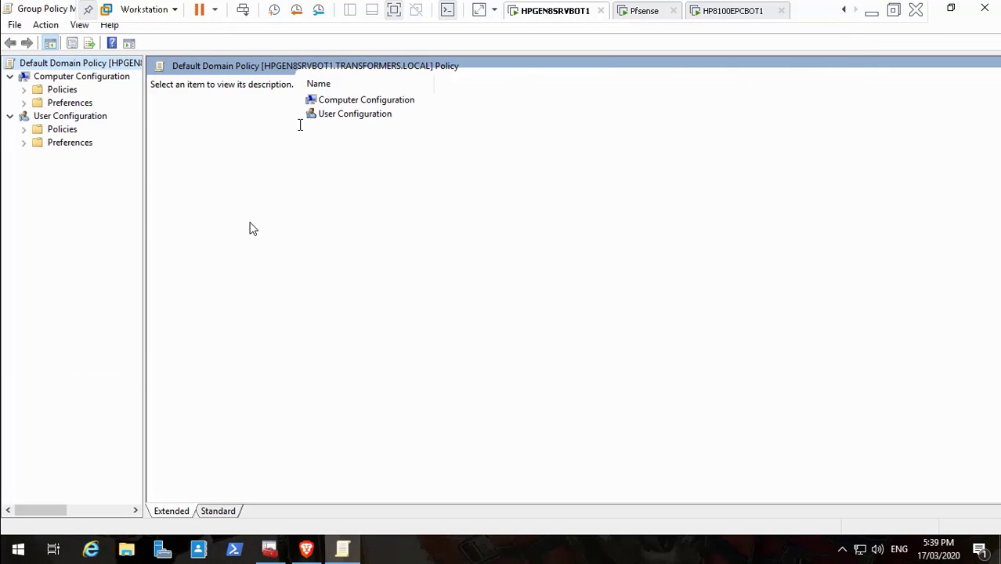
left_click_drag(144, 243, 234, 244)
left_click(24, 90)
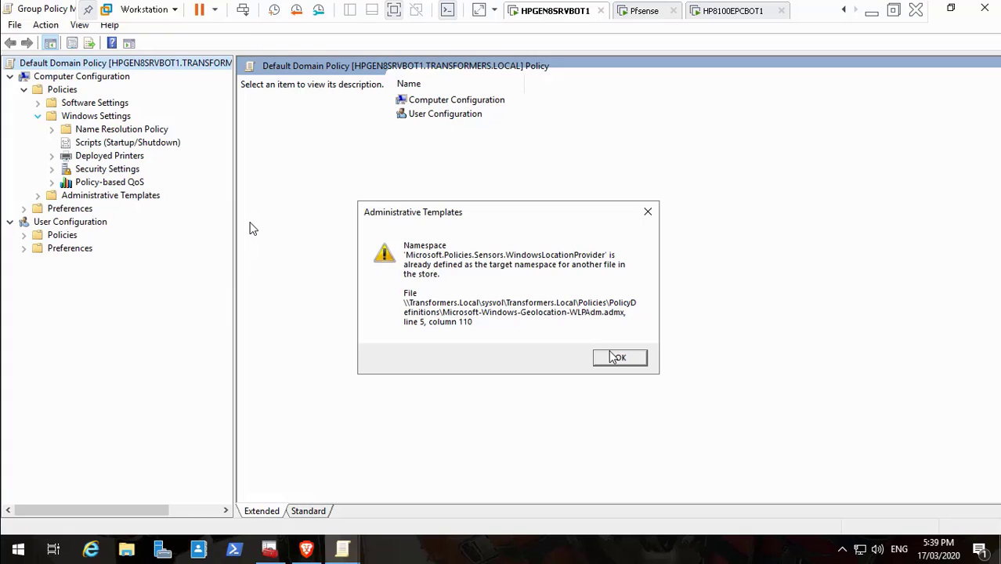
Dismiss the templates error and expand Security Settings down to Windows Defender Firewall's Inbound Rules
left_click(613, 357)
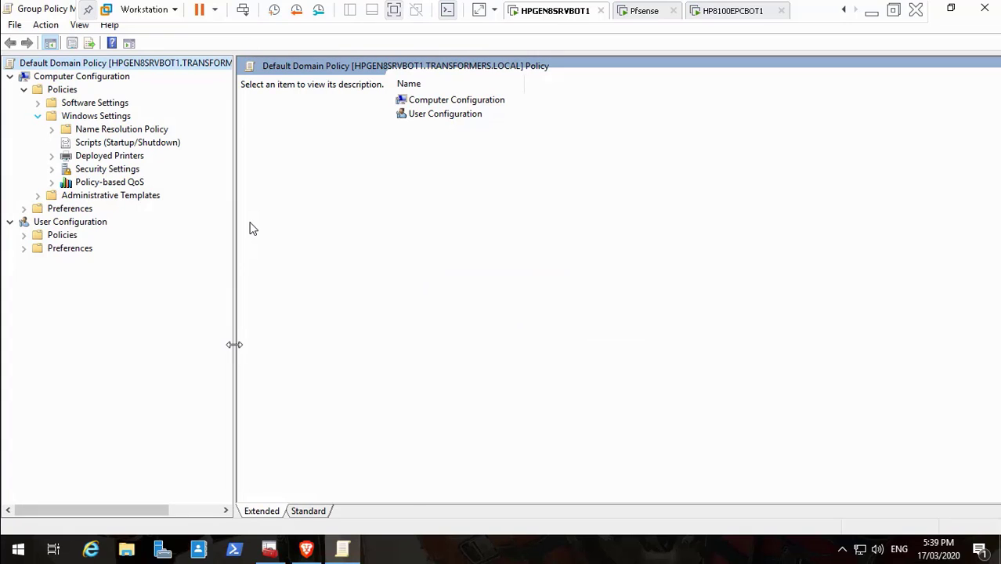
left_click_drag(234, 344, 315, 344)
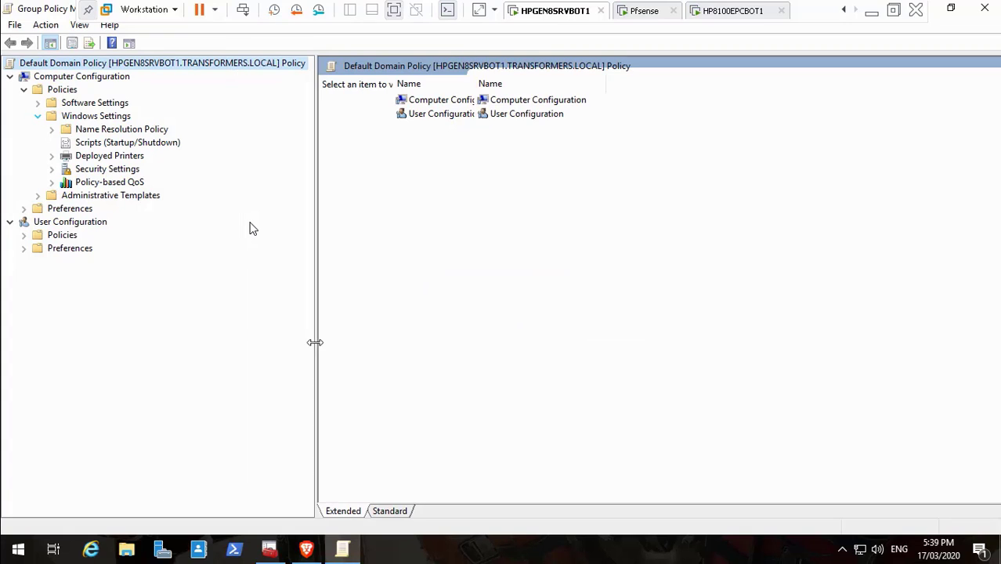
left_click(52, 169)
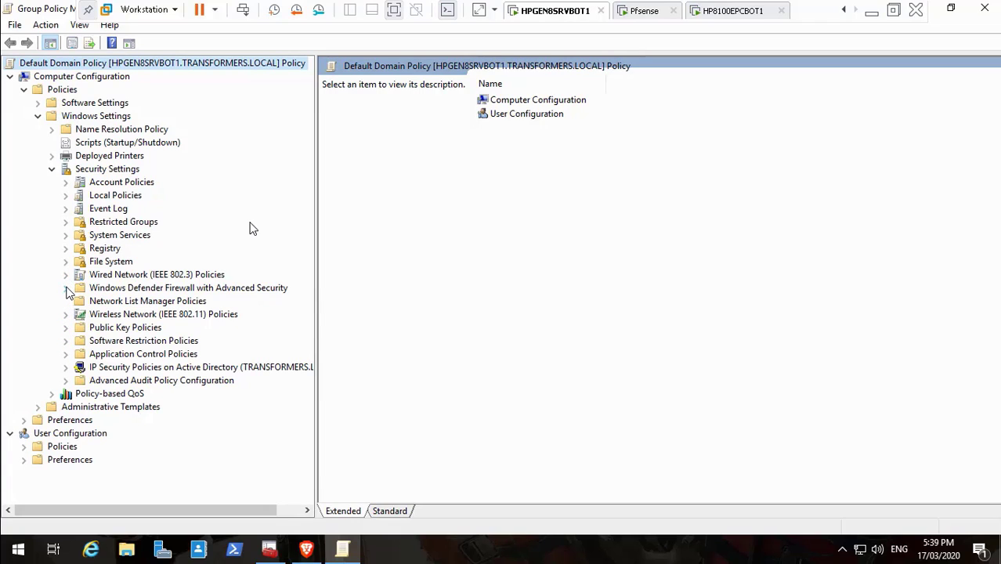
left_click(66, 288)
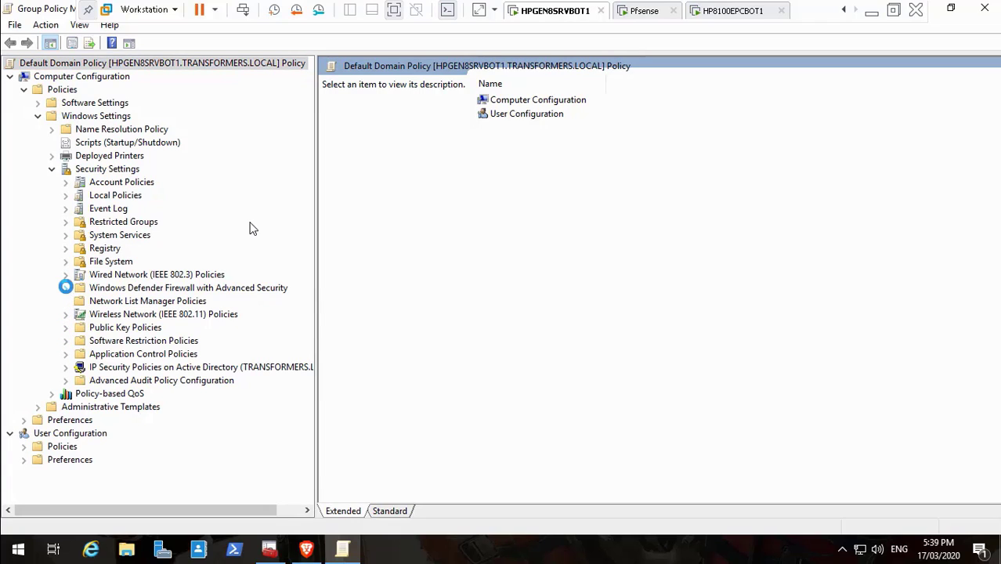
left_click(78, 302)
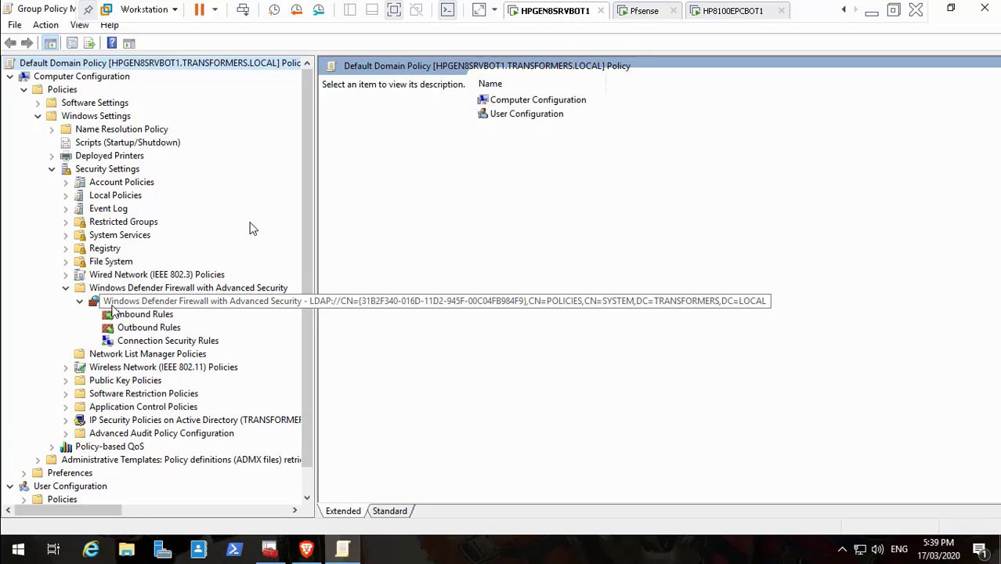
left_click(872, 16)
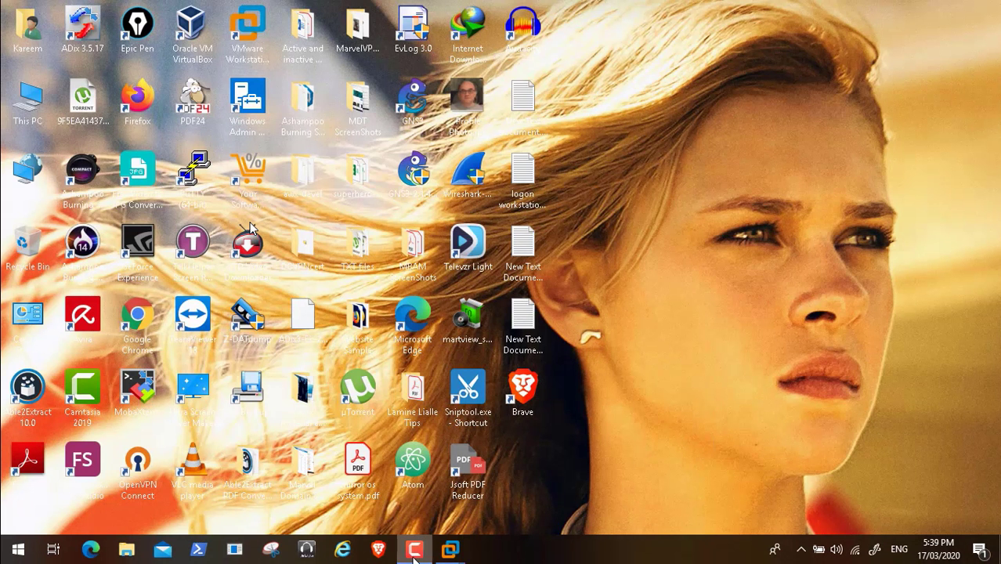
Restore the server VM and start a port-based inbound rule for TCP local port 3128
left_click(414, 549)
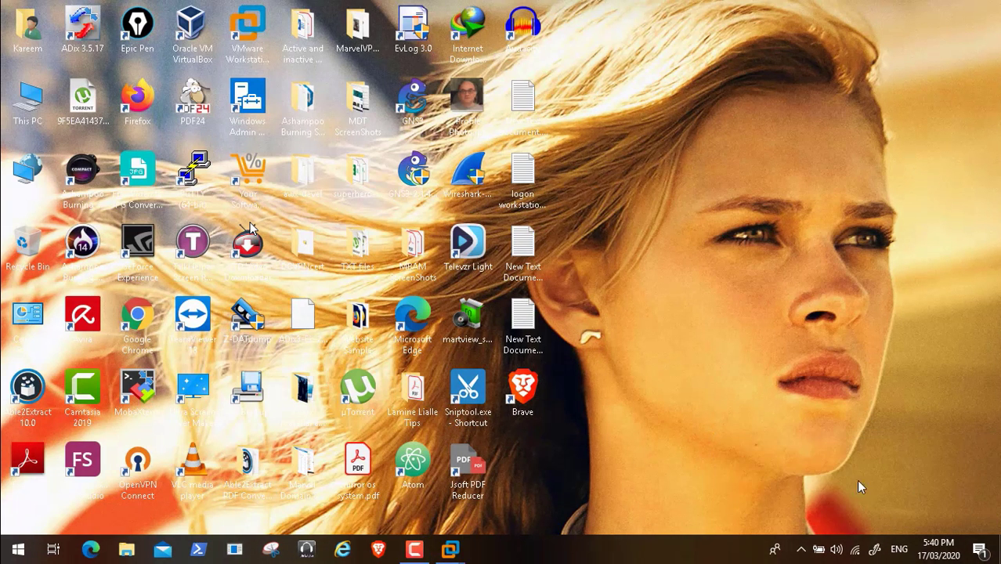
mouse_move(449, 545)
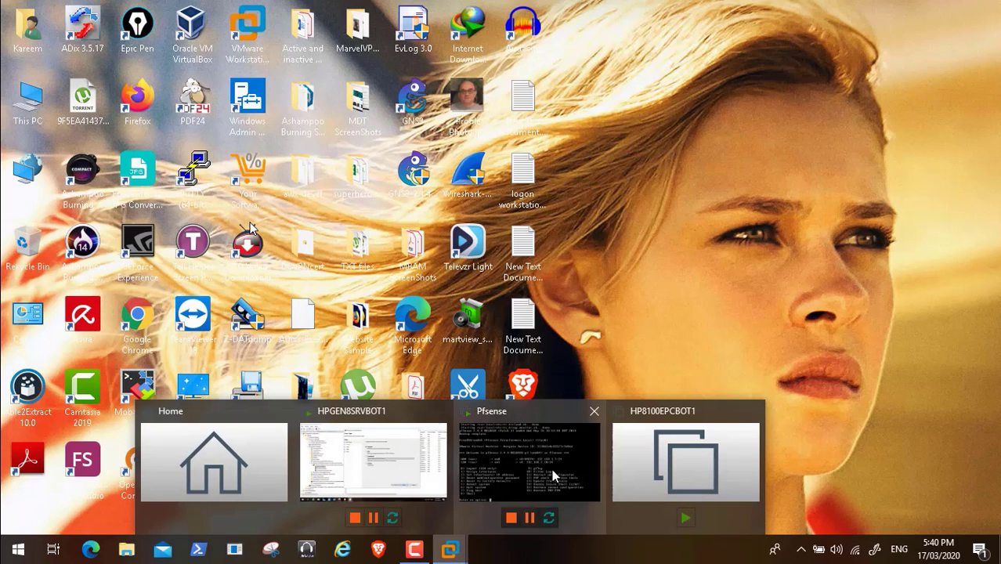
left_click(352, 462)
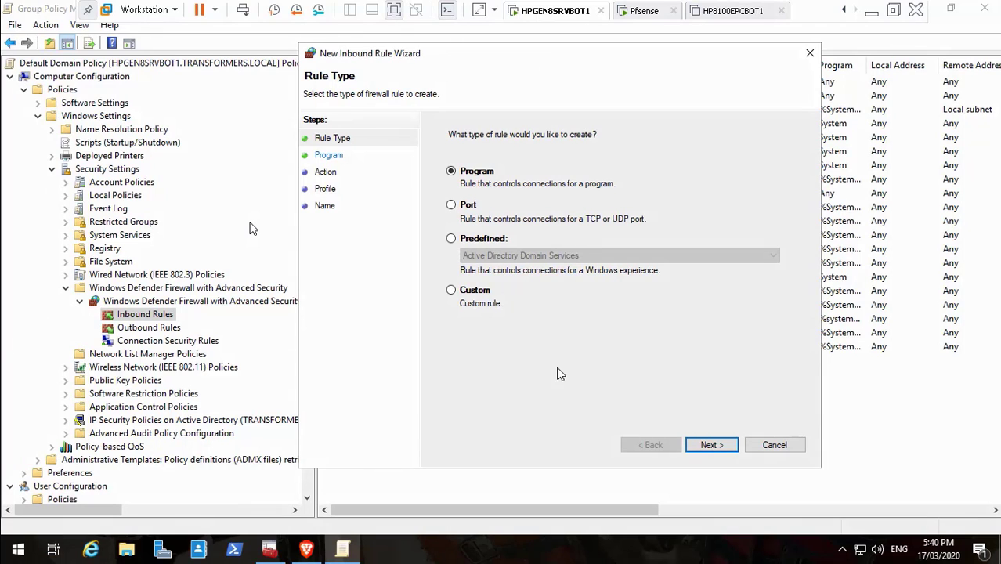
left_click(453, 207)
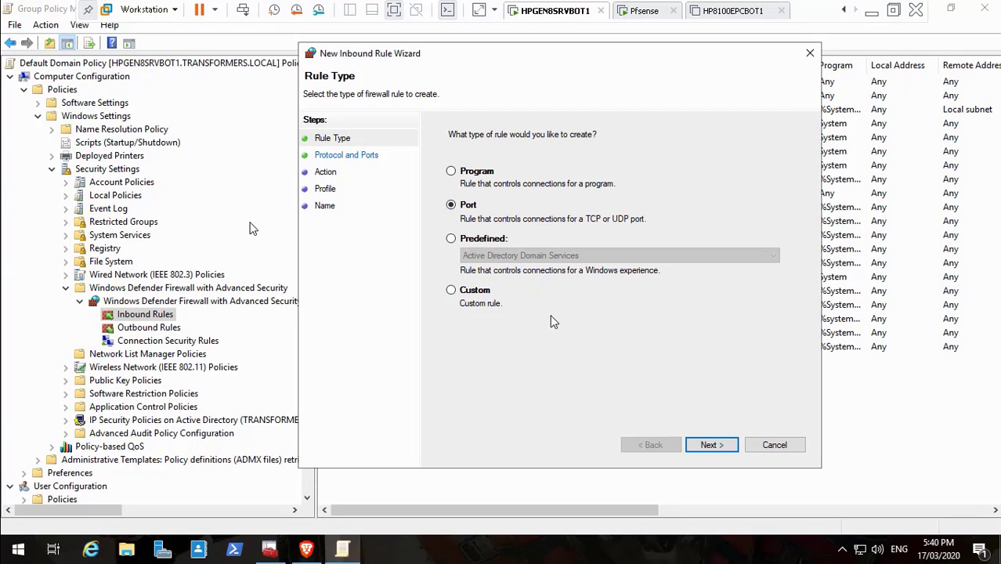
left_click(713, 444)
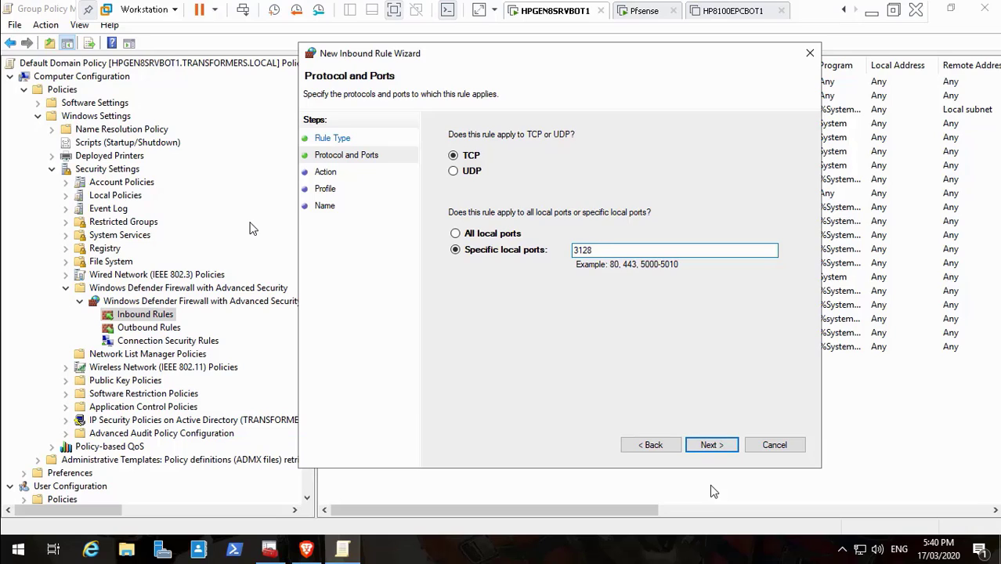
Keep the port rule allowing the connection on all profiles, briefly pausing the recorder
left_click(711, 444)
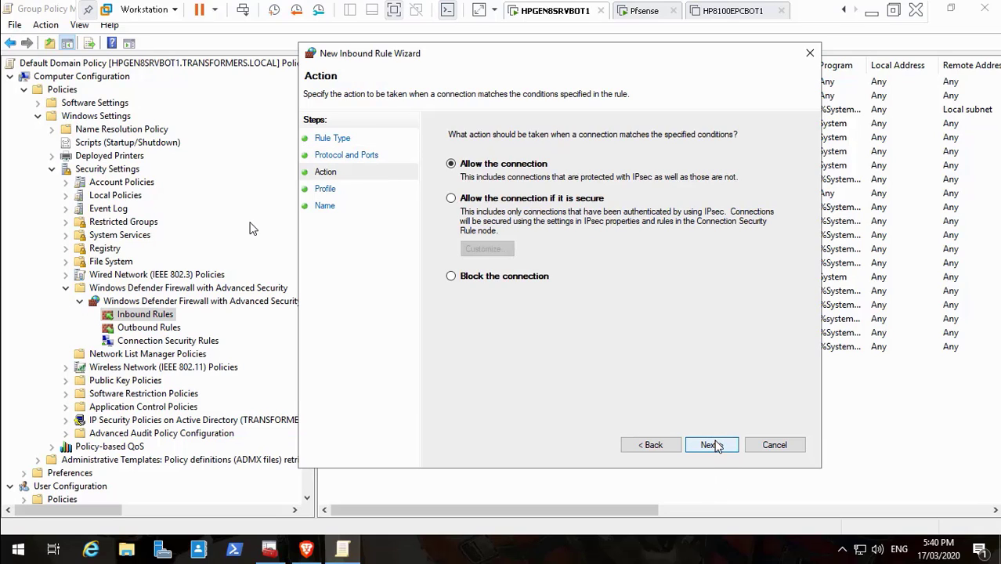
left_click(711, 444)
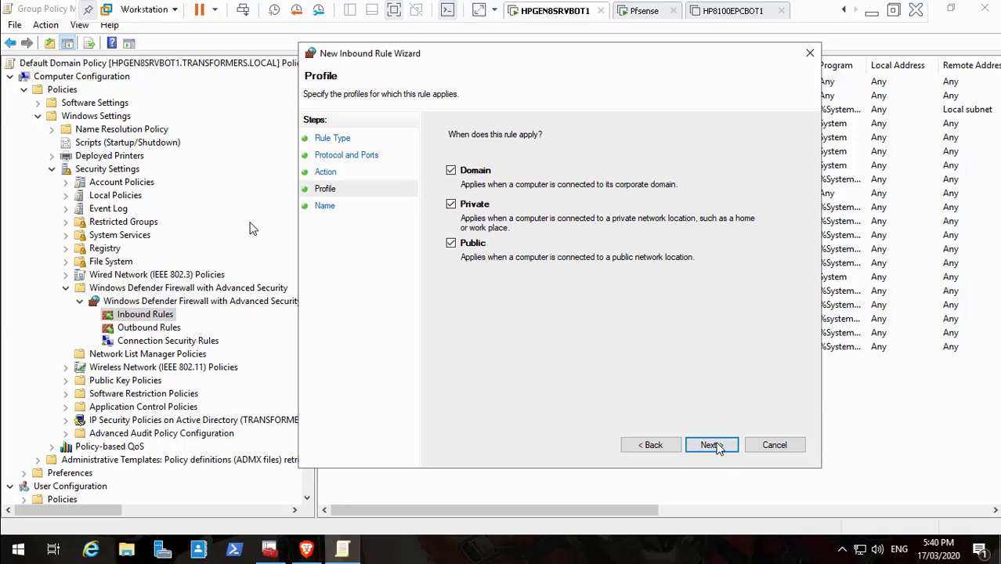
left_click(871, 11)
left_click(416, 550)
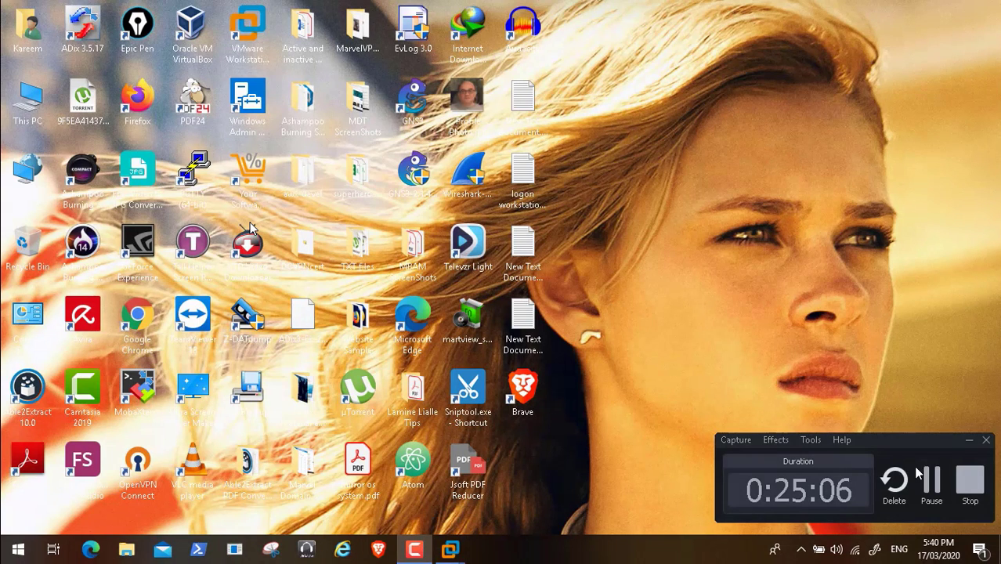
left_click(934, 489)
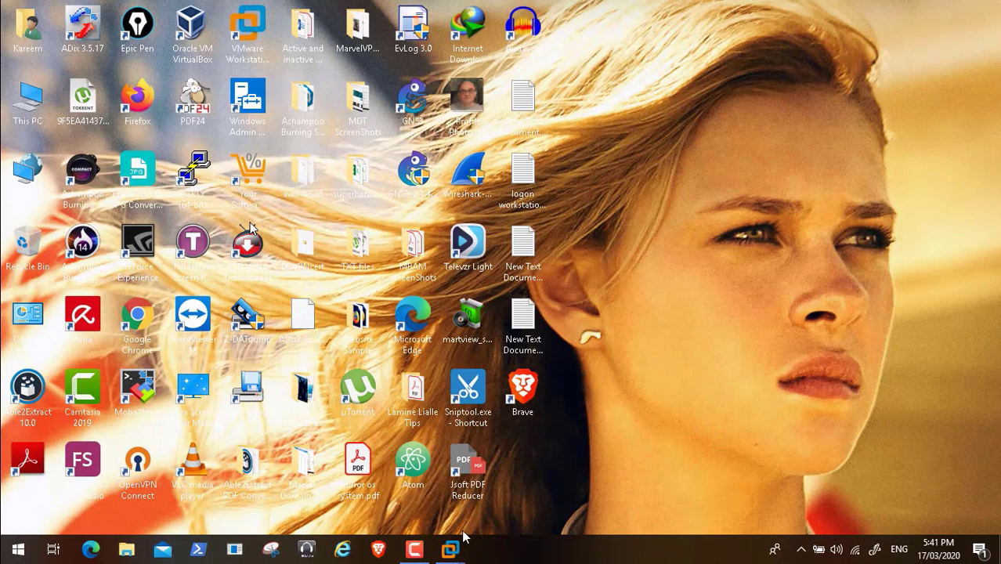
mouse_move(453, 548)
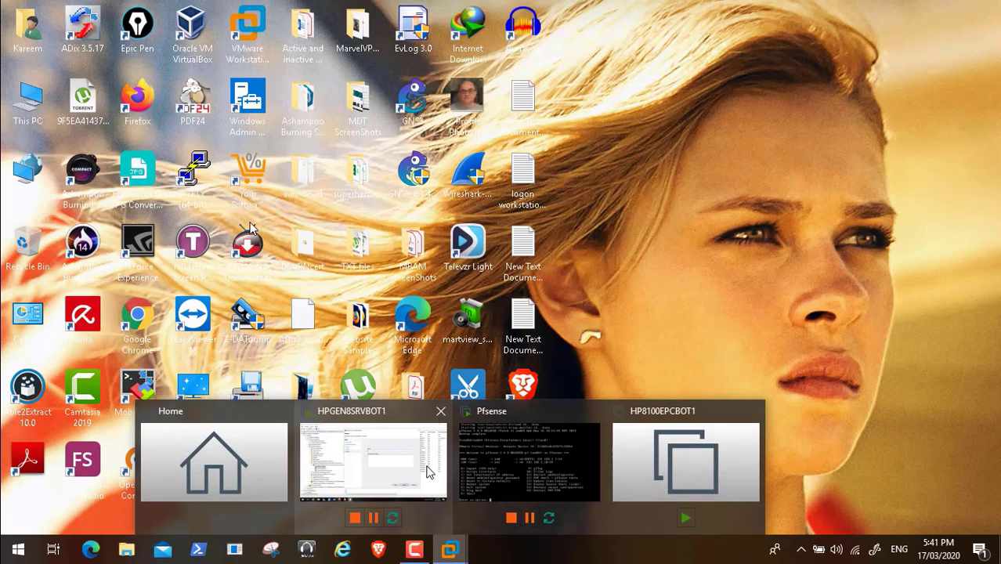
left_click(435, 485)
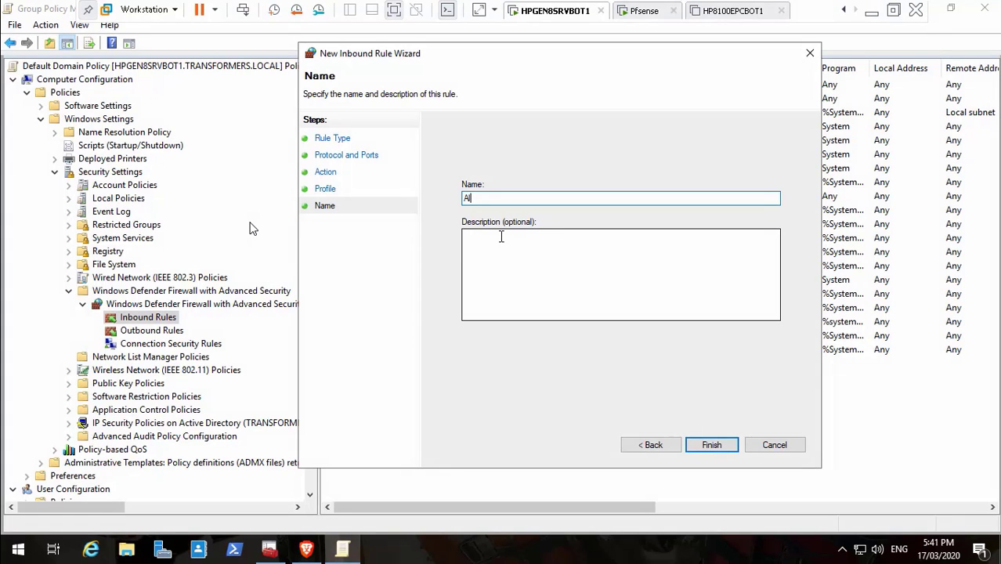
Name and describe the rule 'Allow Squid Proxy Port Connection', then minimise VMware
key("BackSpace")
key("BackSpace")
left_click(554, 198)
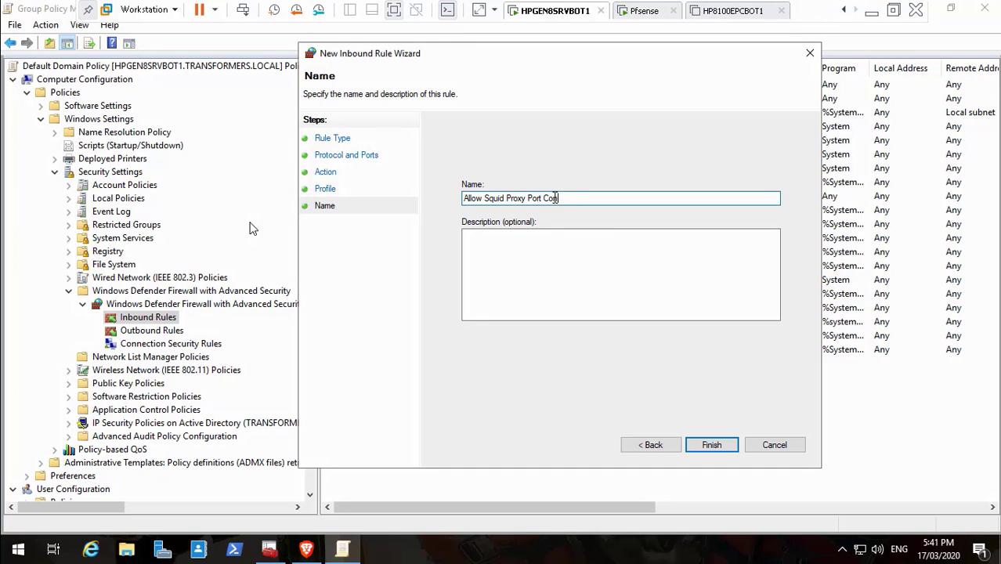
type("nnection")
left_click_drag(598, 197, 398, 204)
key("ctrl+c")
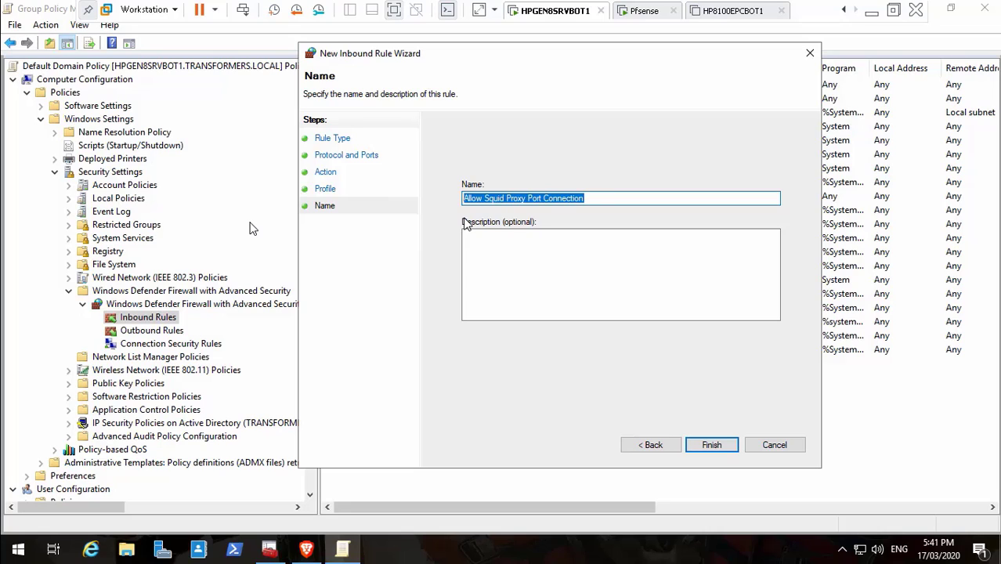
left_click(482, 251)
key("ctrl+v")
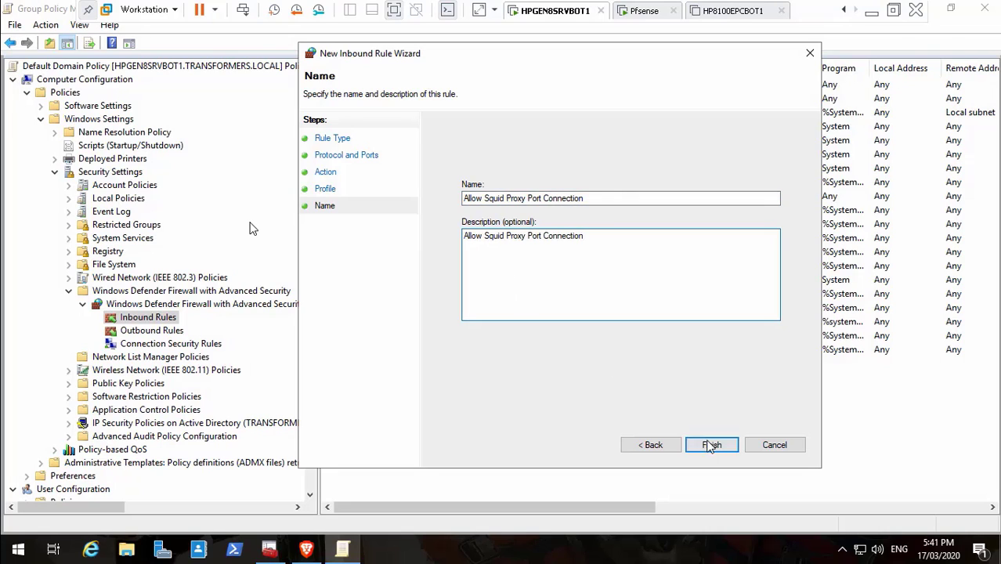
left_click(870, 10)
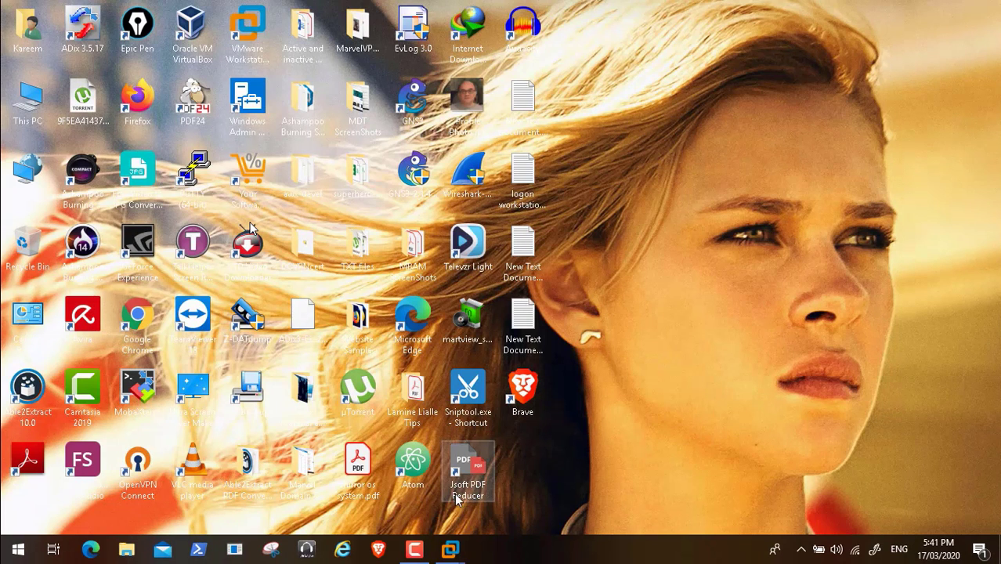
left_click(414, 549)
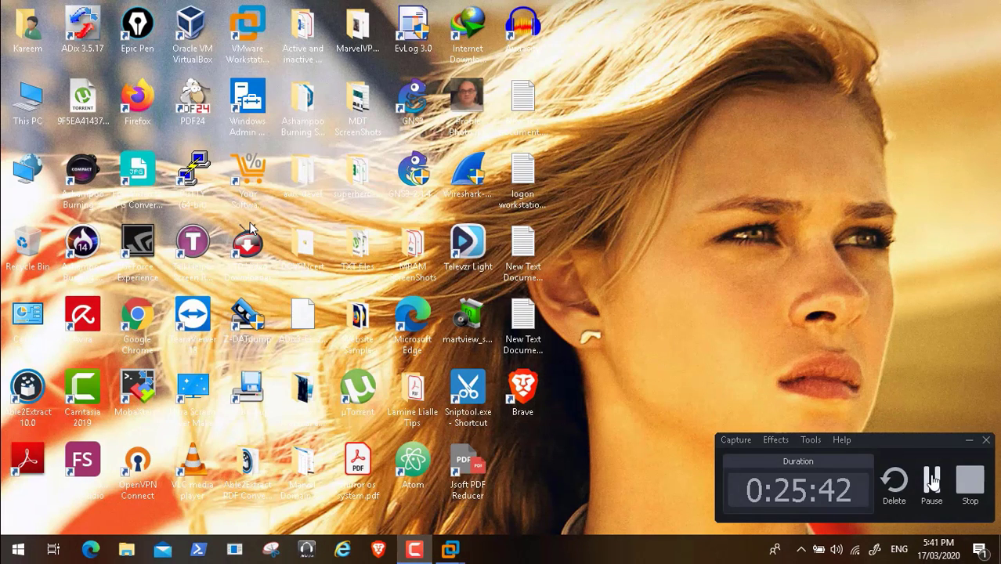
left_click(931, 479)
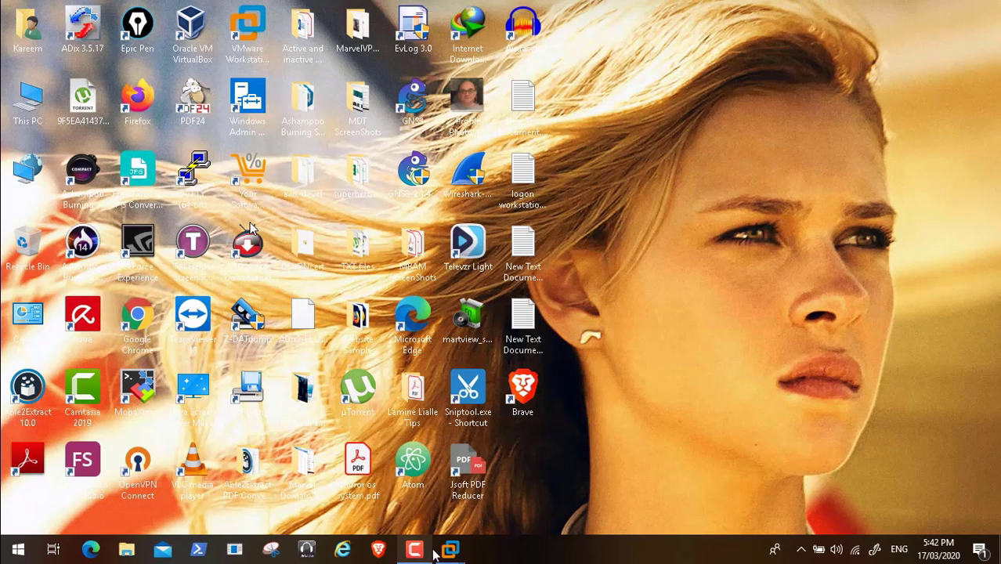
mouse_move(451, 549)
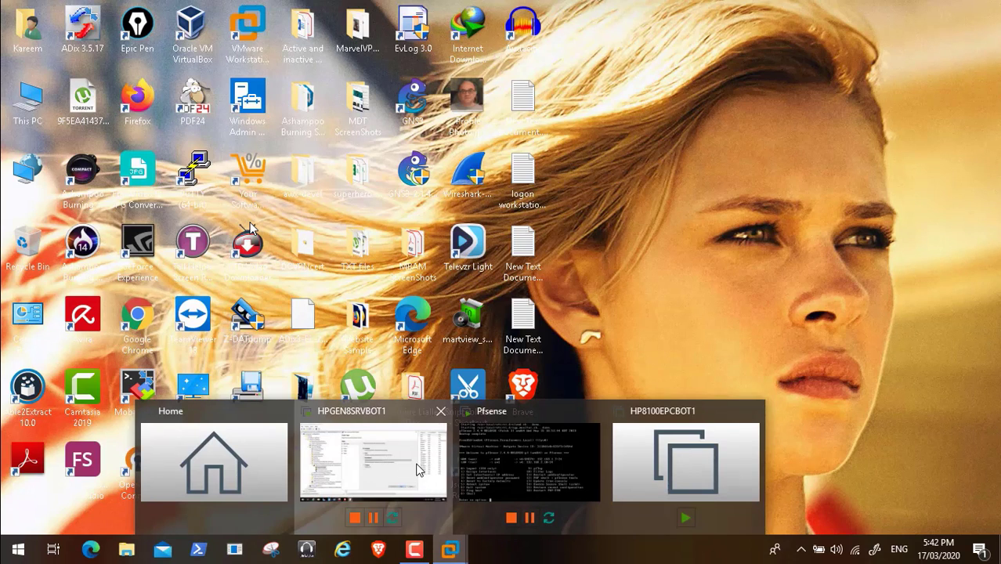
left_click(418, 467)
Create a port-based inbound rule for TCP local port 389
left_click(447, 223)
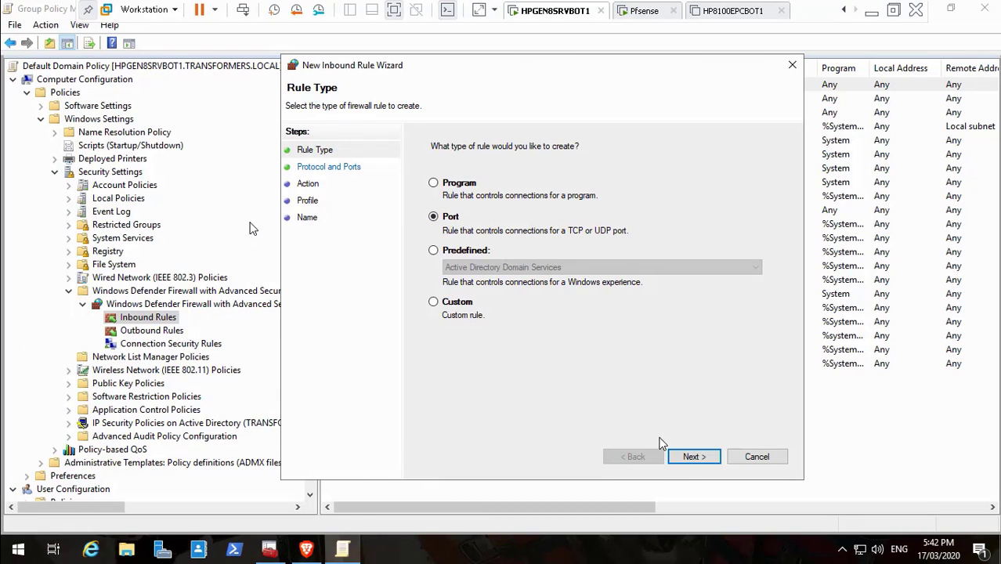
left_click(698, 458)
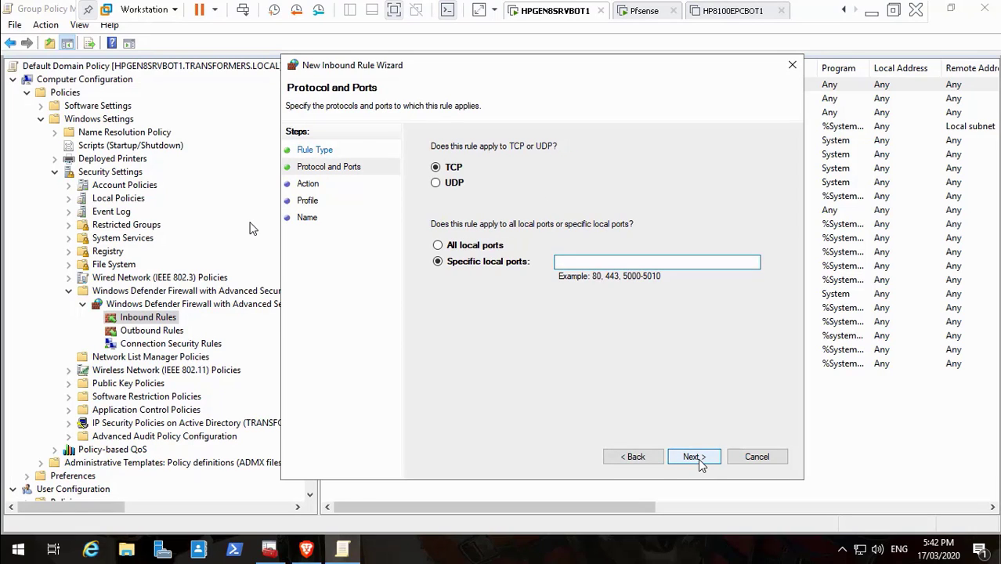
left_click(696, 457)
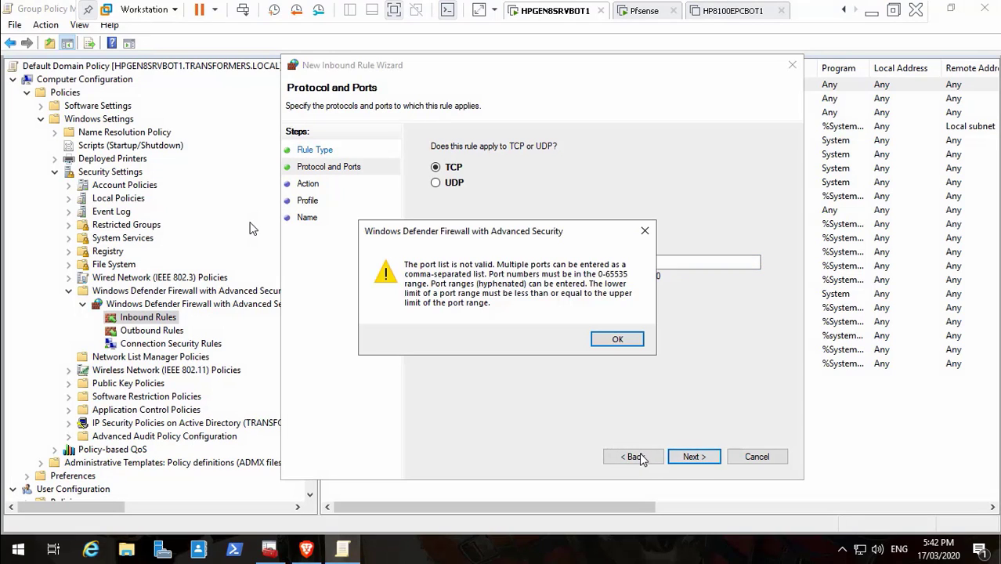
left_click(617, 342)
left_click(578, 262)
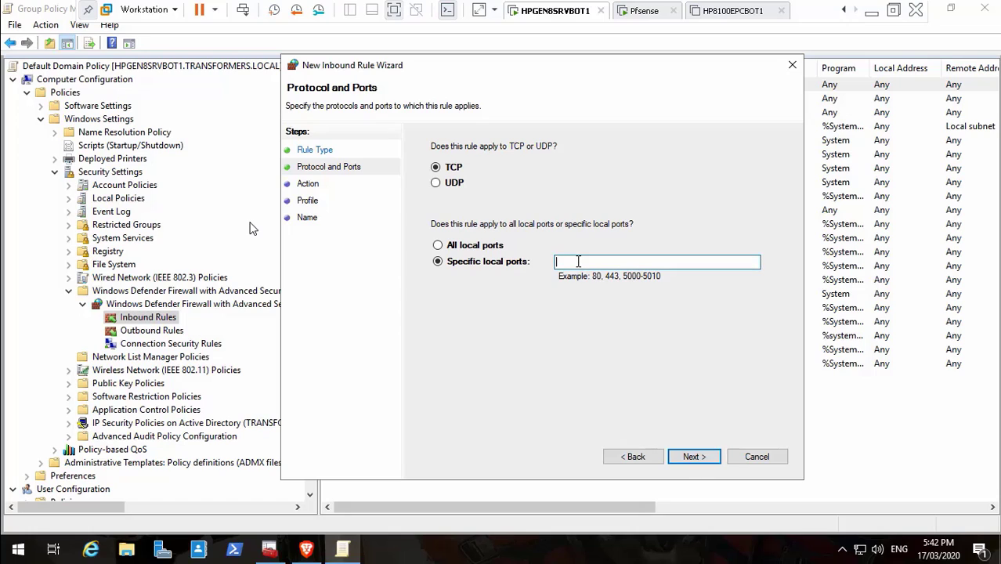
type("389")
left_click_drag(588, 262, 539, 267)
left_click(693, 462)
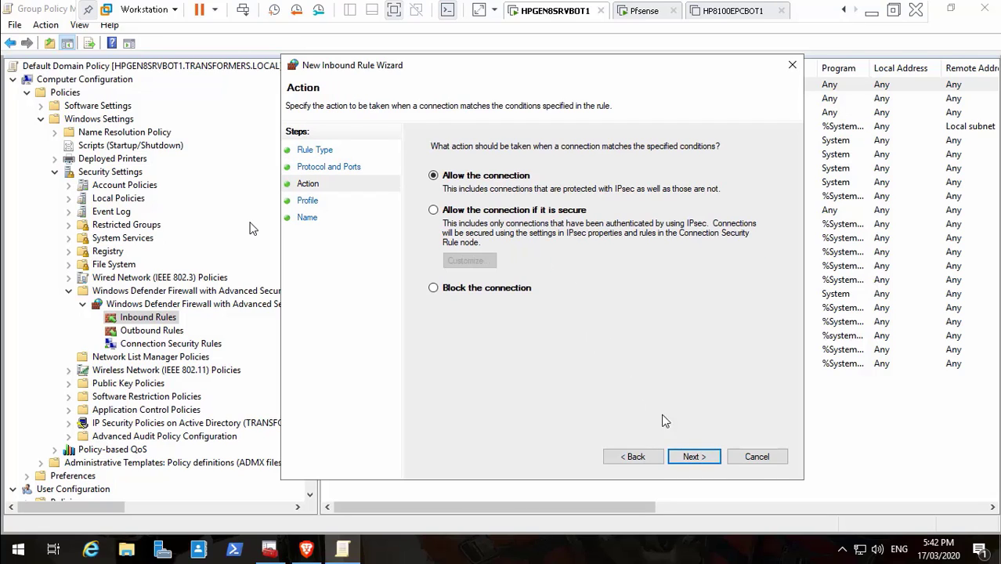
Allow it on all profiles, name and describe it 'Allow Squid Proxy Active Directory Authentication Port', then minimise
left_click(689, 458)
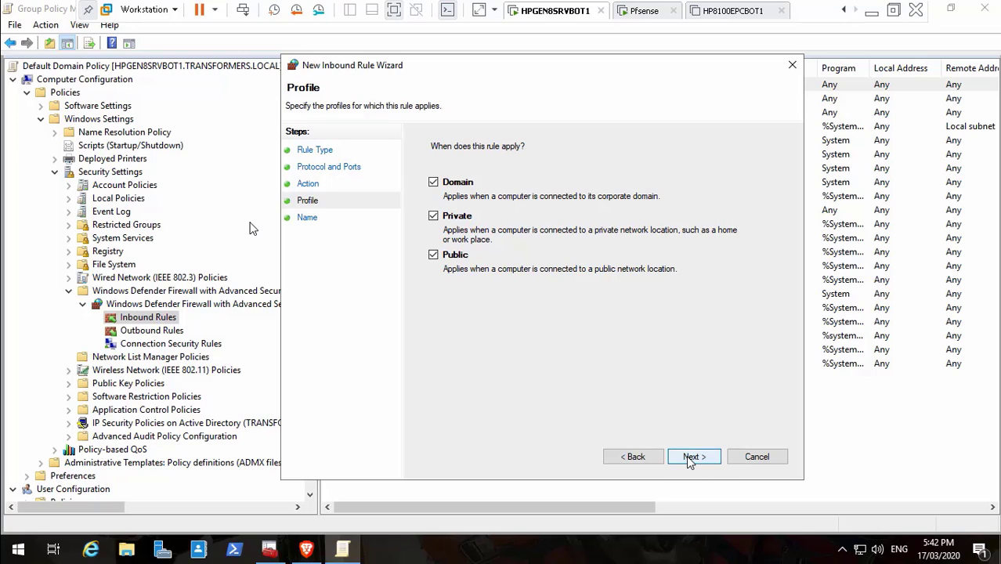
left_click(688, 458)
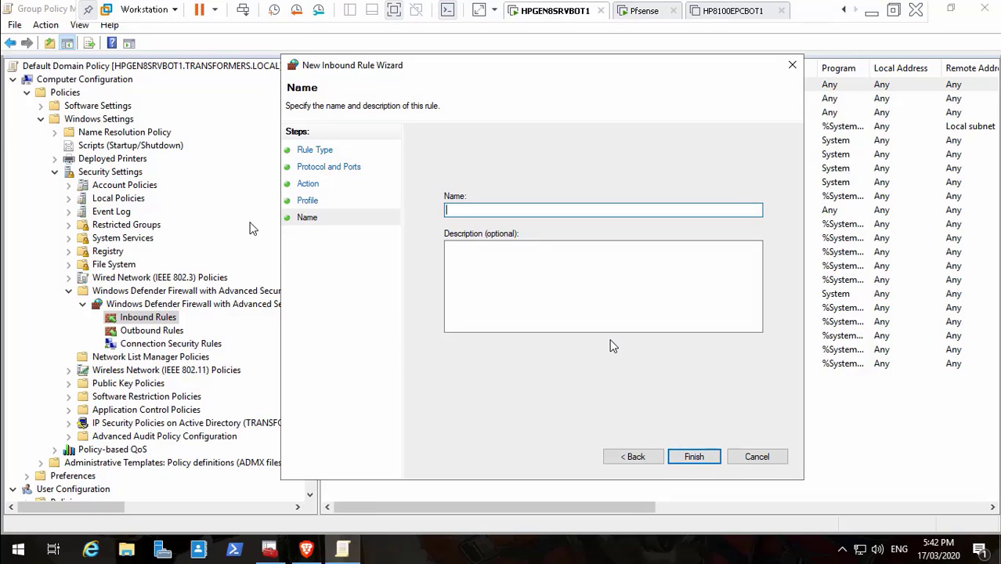
type("local")
key("BackSpace")
key("BackSpace")
key("BackSpace")
key("BackSpace")
key("BackSpace")
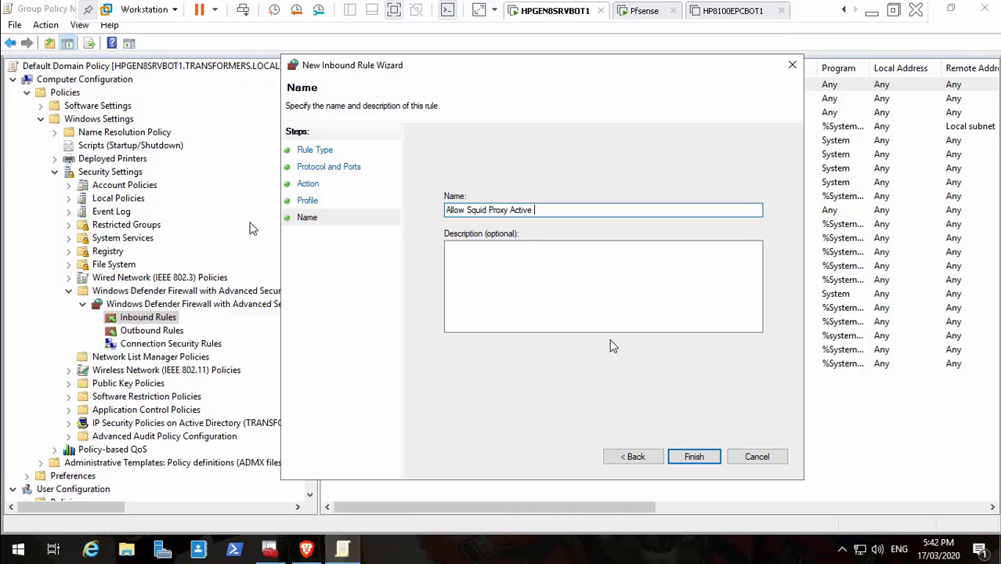
type("rectory Authentication Port")
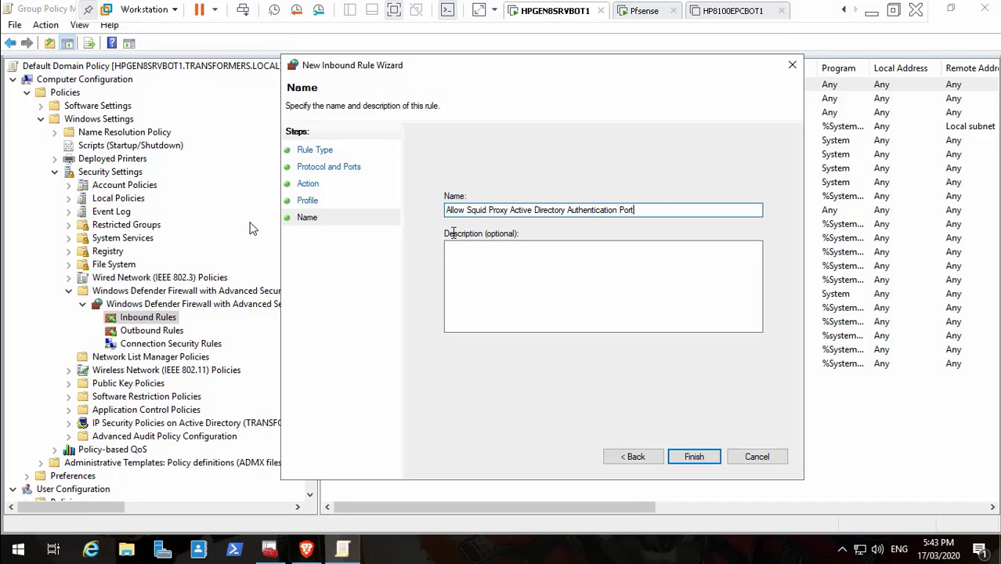
key("ctrl+a")
key("ctrl+c")
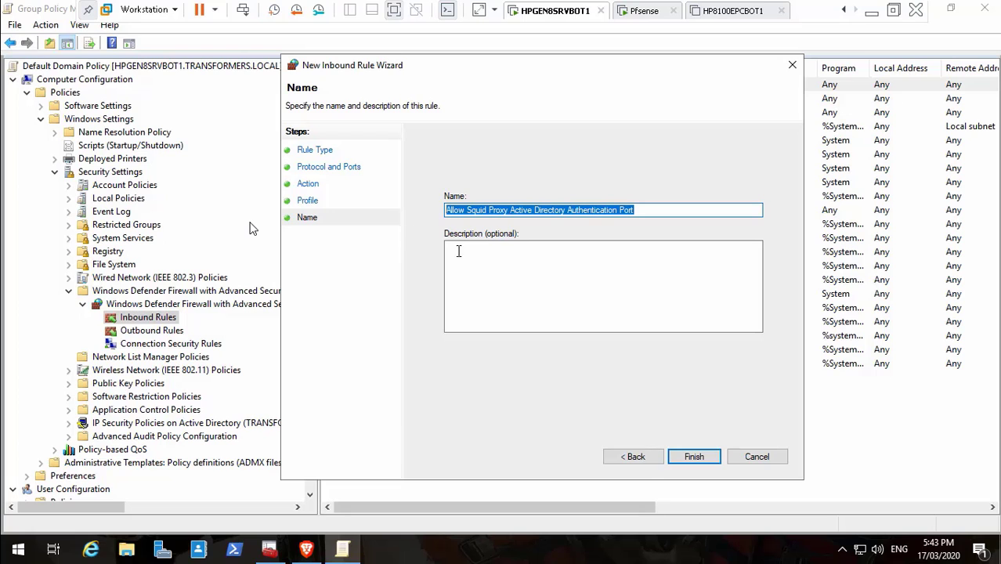
left_click(477, 266)
key("ctrl+v")
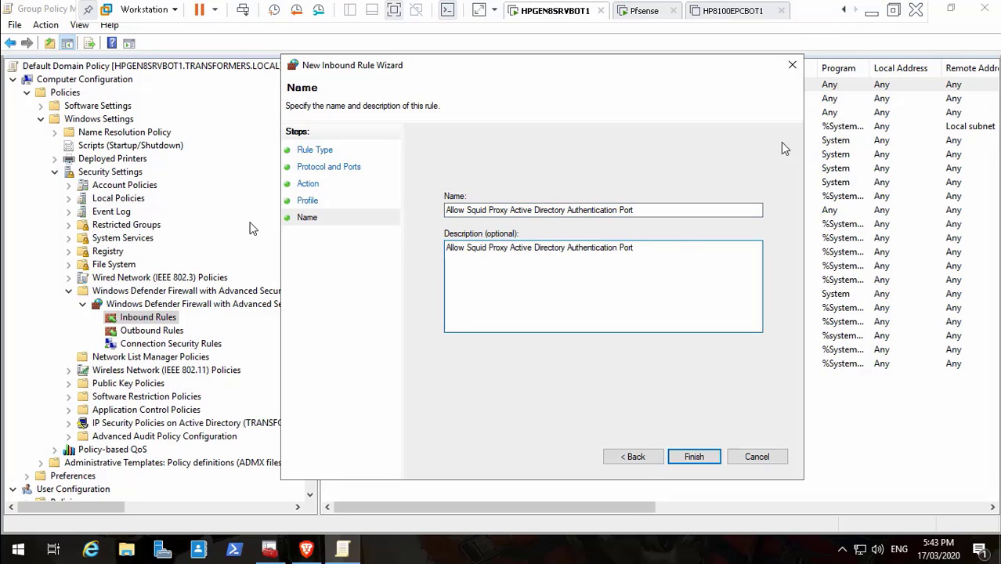
left_click(870, 11)
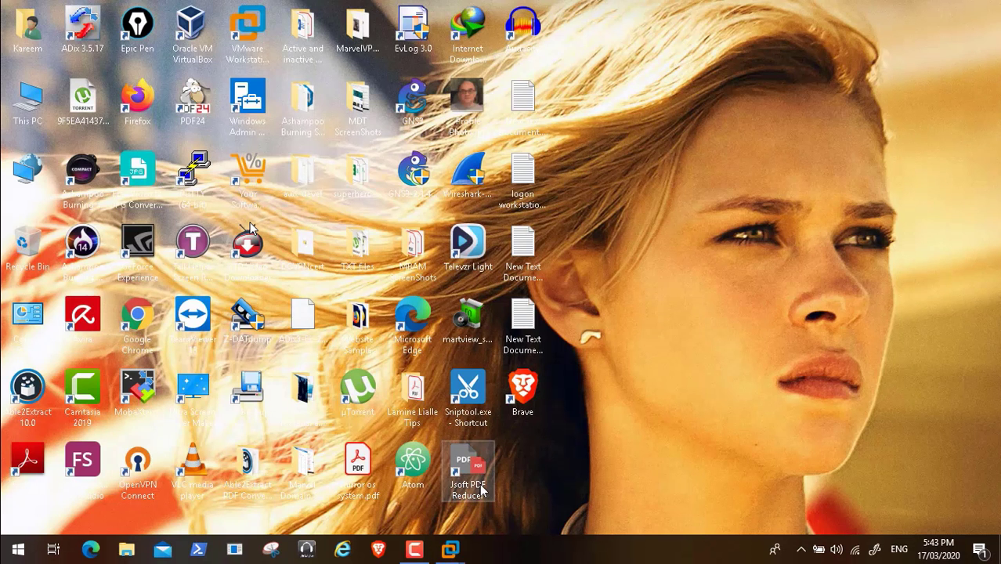
Pause the Camtasia screen recording
left_click(414, 550)
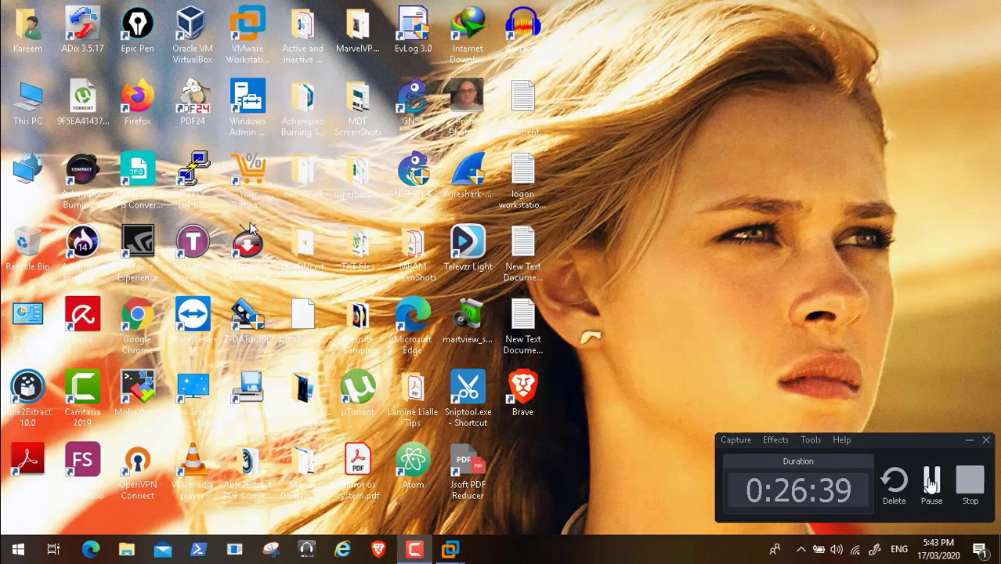
left_click(931, 479)
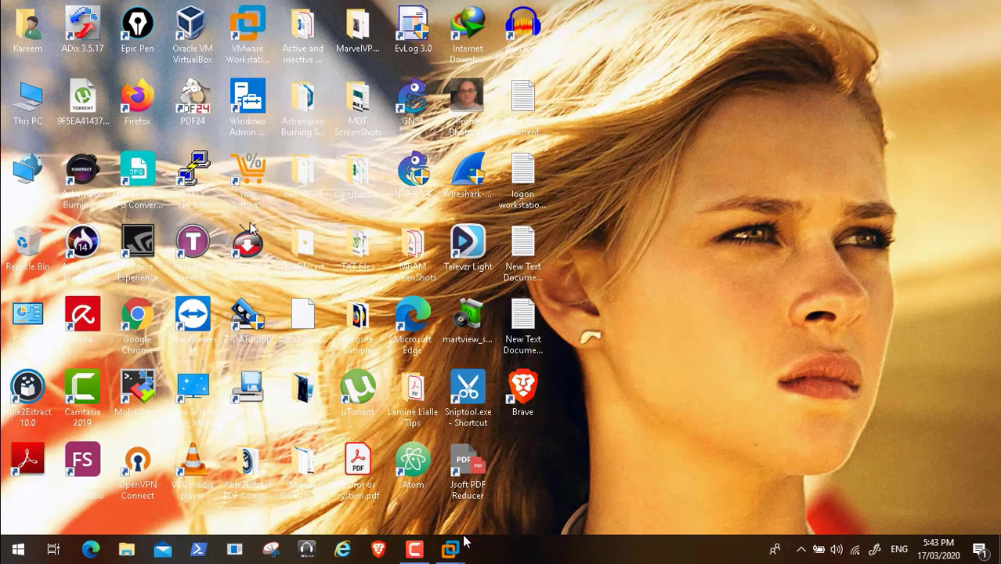
mouse_move(451, 552)
On HPGEN8SRVBOT1, close the Group Policy console saving its settings, then close Brave
left_click(357, 458)
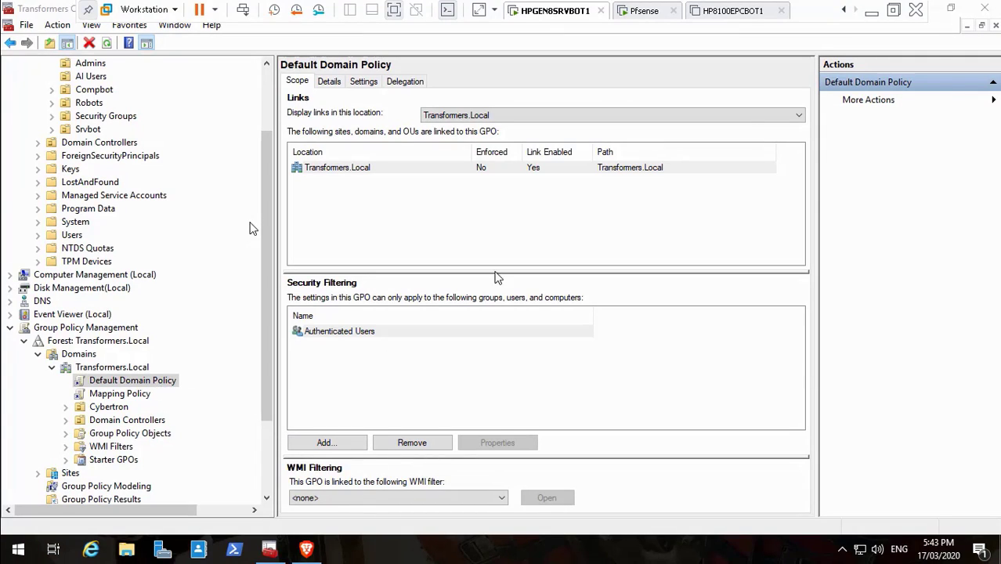
left_click(979, 15)
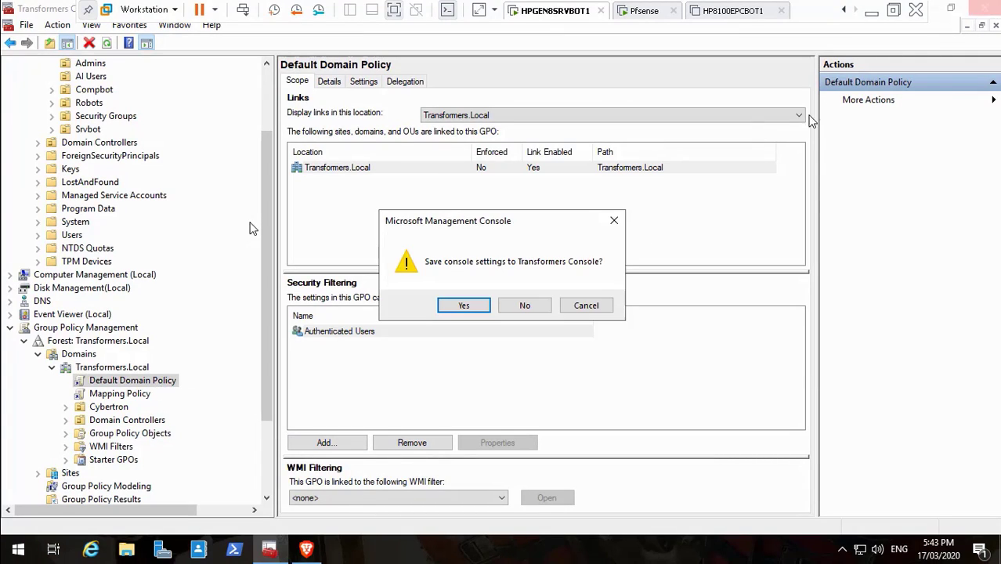
left_click(472, 307)
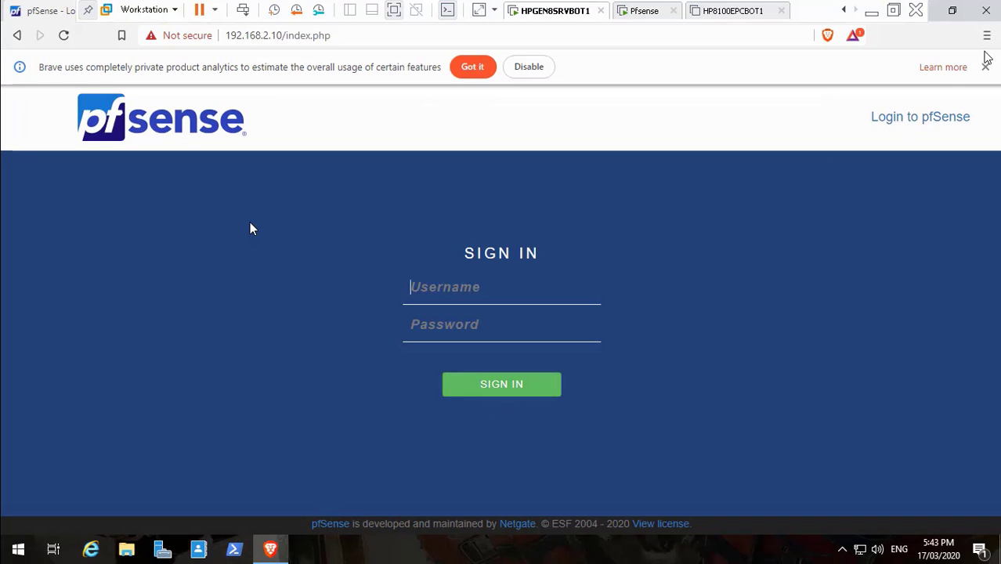
left_click(985, 11)
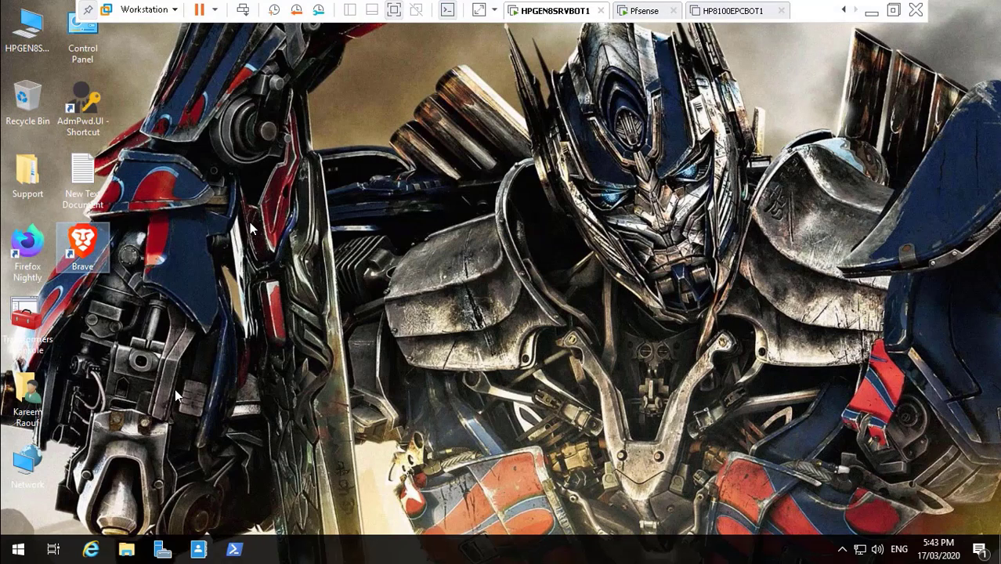
Shut down the HPGEN8SRVBOT1 server, forcing it despite open programs
left_click(15, 551)
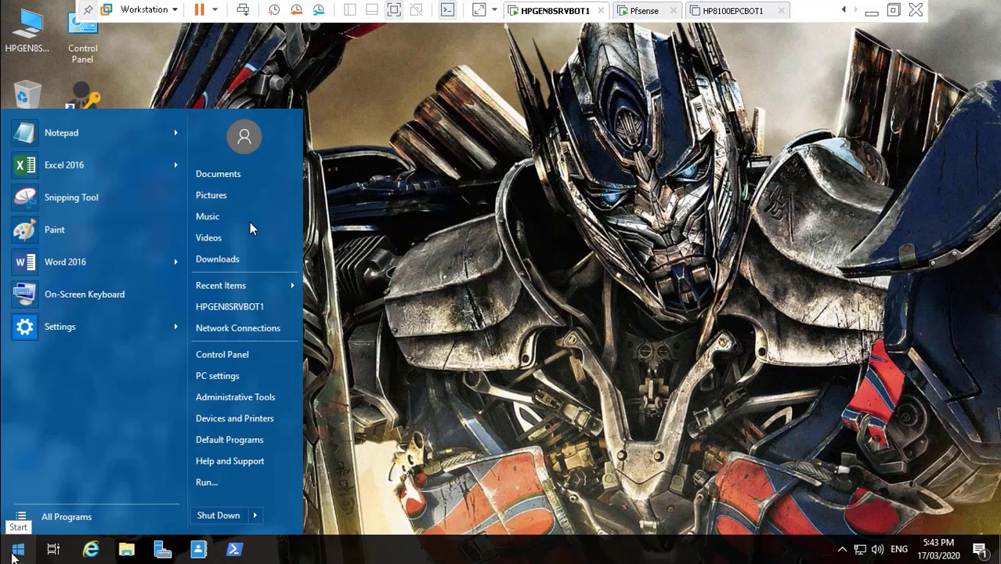
key("Escape")
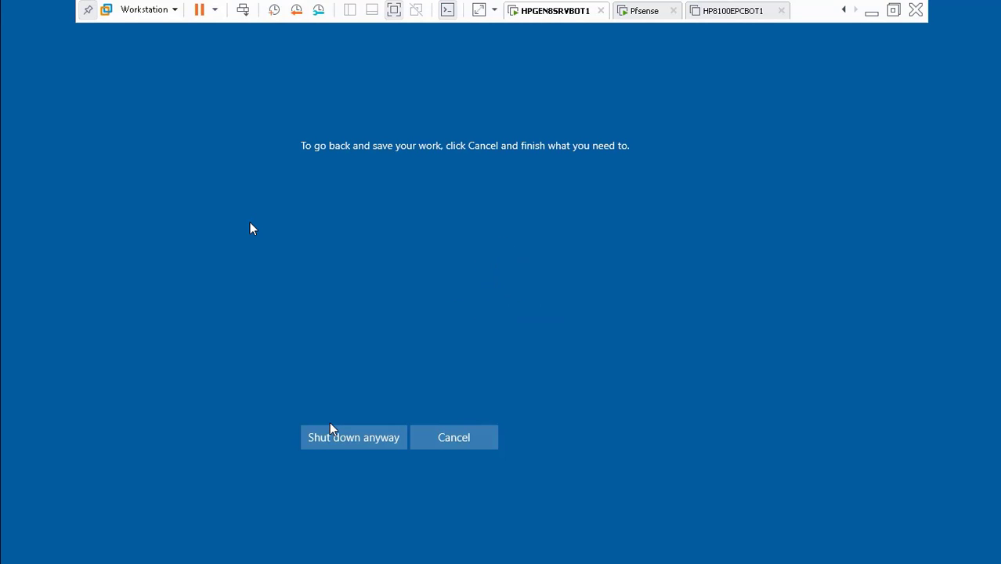
left_click(330, 431)
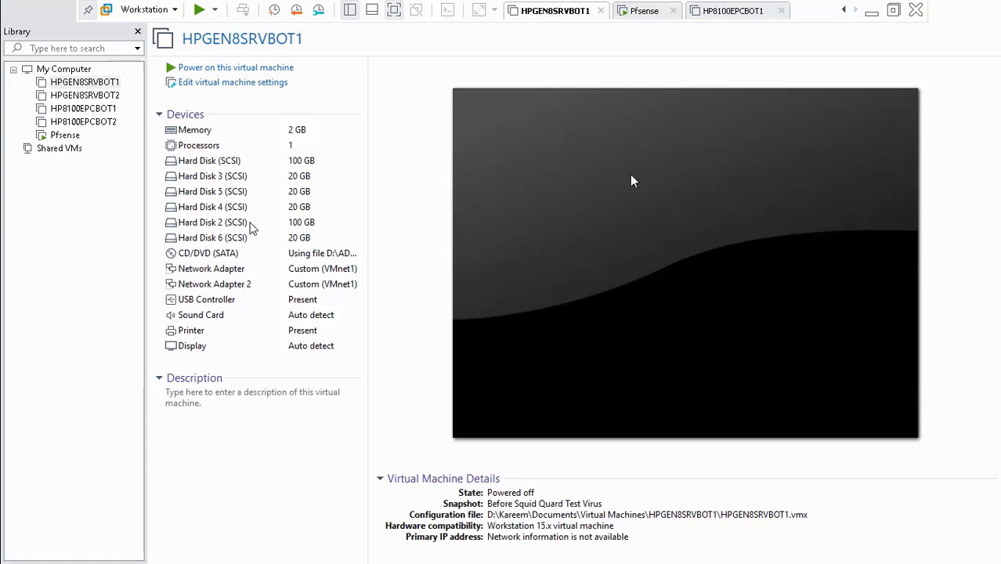
Shut down the Pfsense guest and close VMware Workstation
left_click(642, 10)
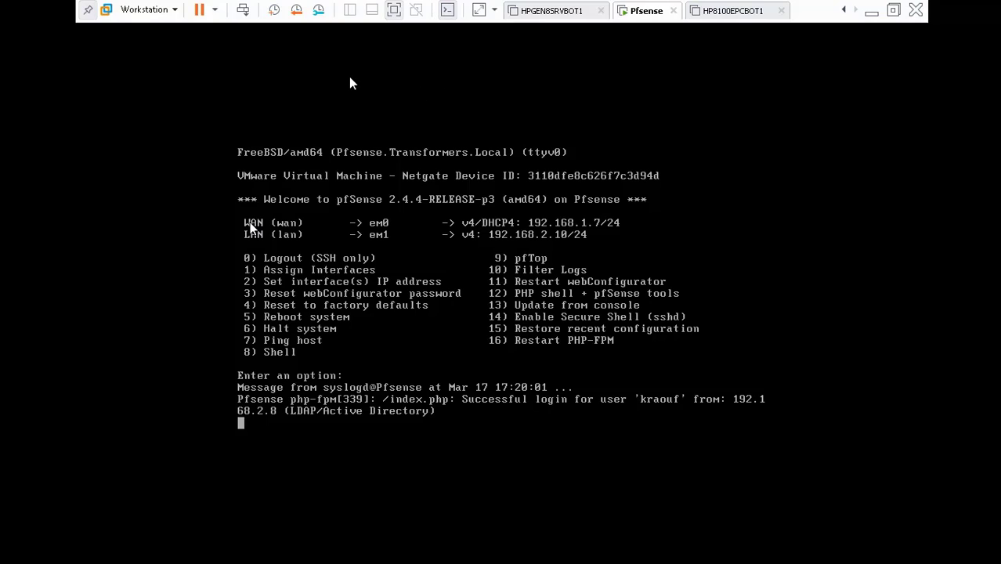
left_click(215, 10)
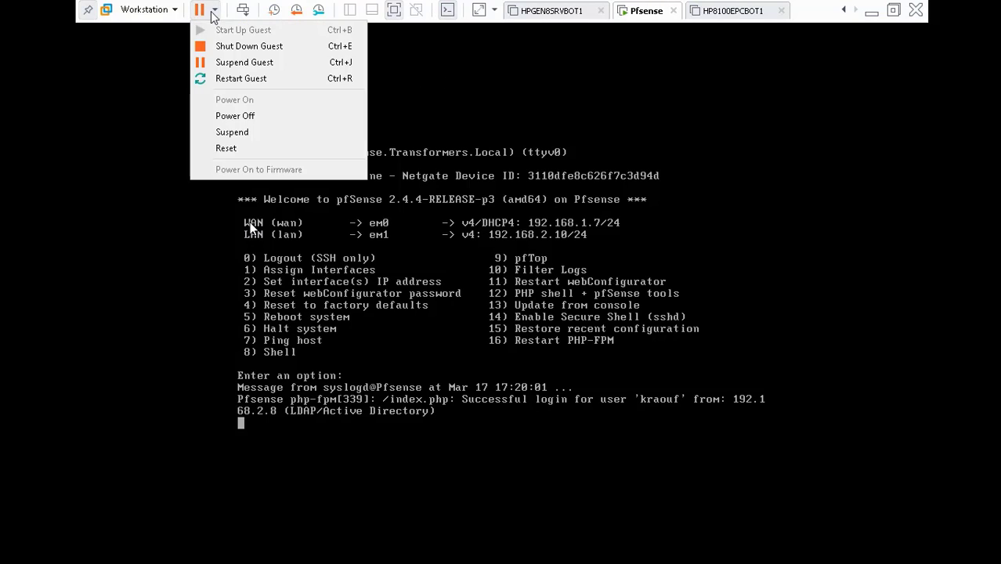
left_click(227, 47)
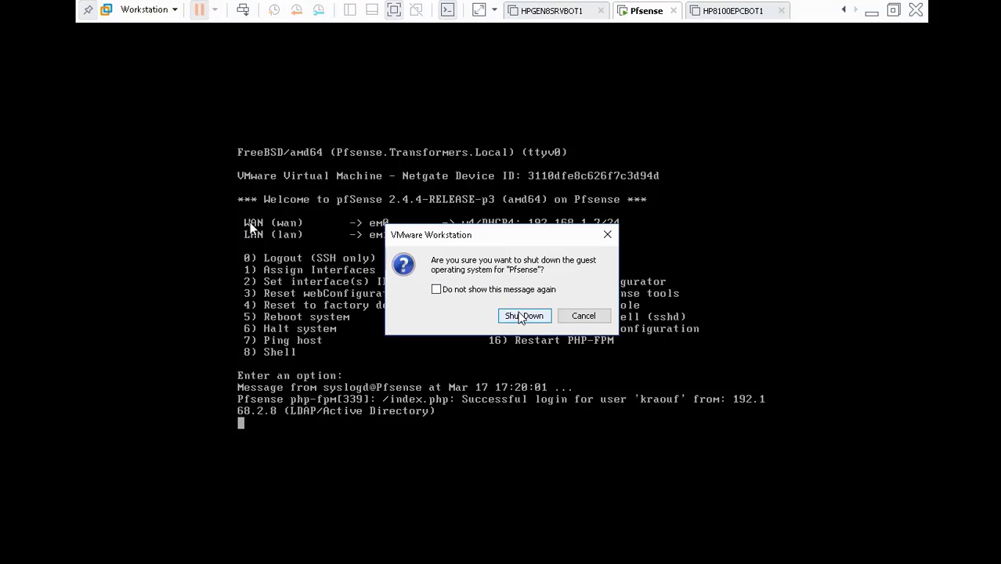
left_click(520, 315)
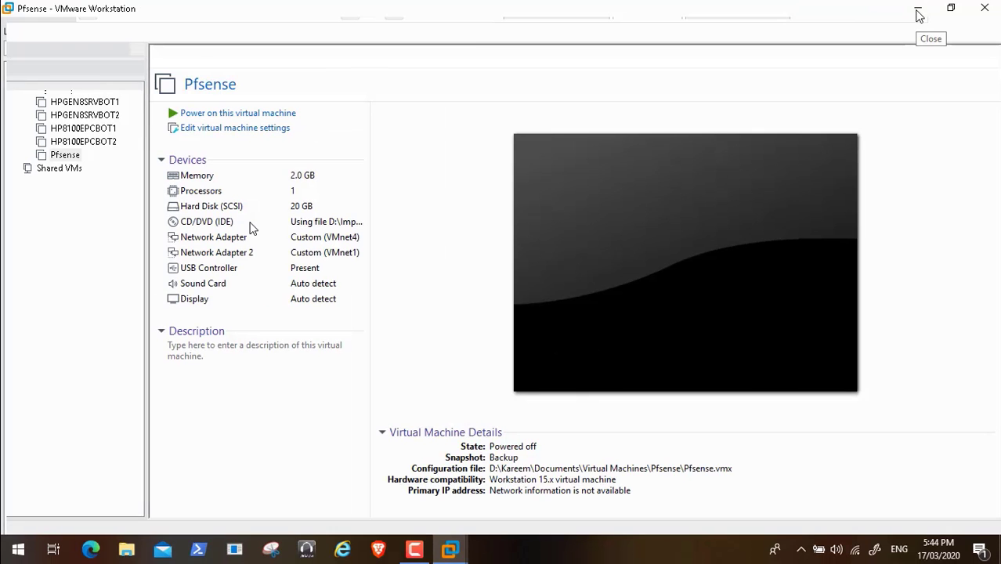
left_click(916, 11)
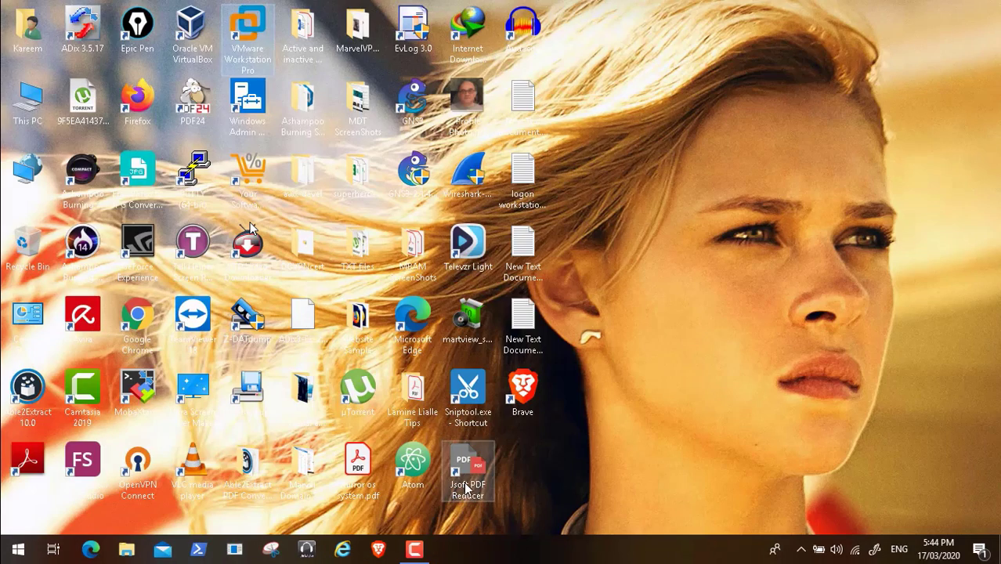
Stop the Camtasia recording and close the Video83.mp4 player window
left_click(416, 549)
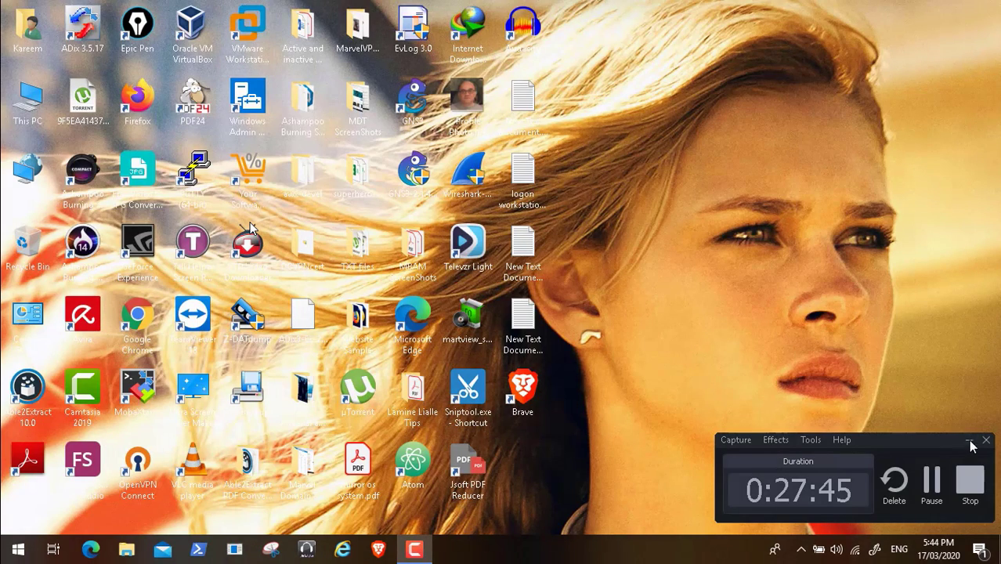
left_click(970, 479)
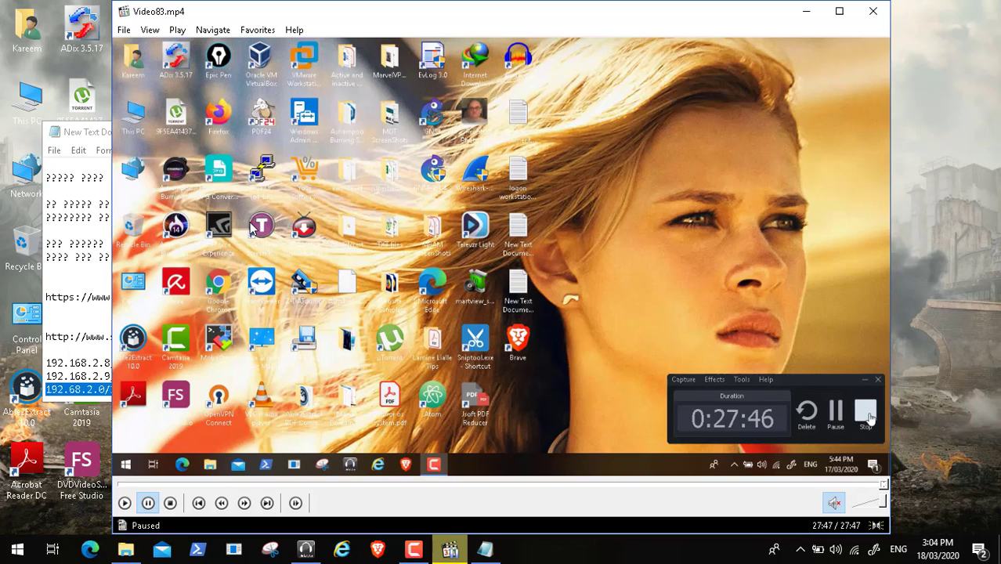
left_click(874, 13)
left_click(414, 548)
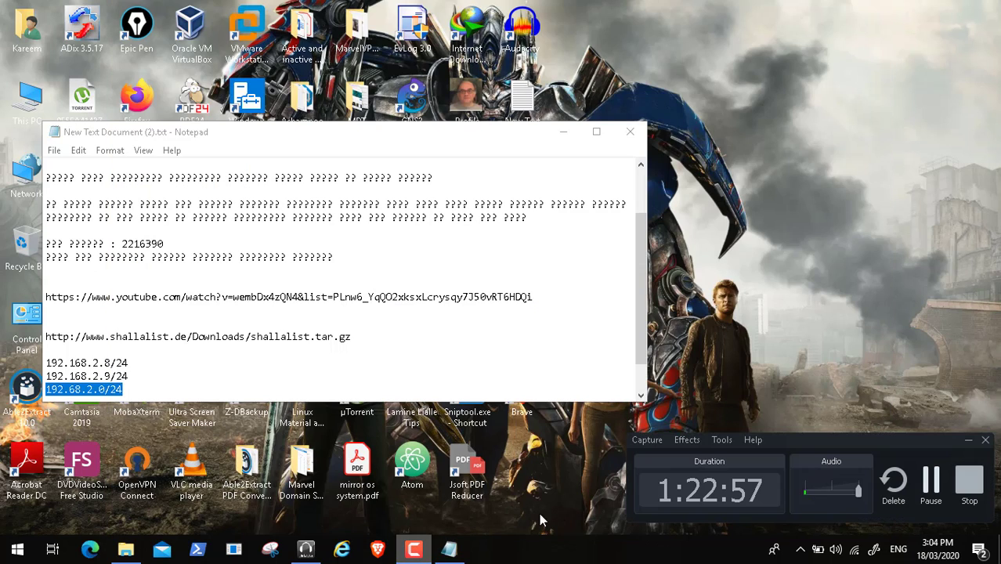